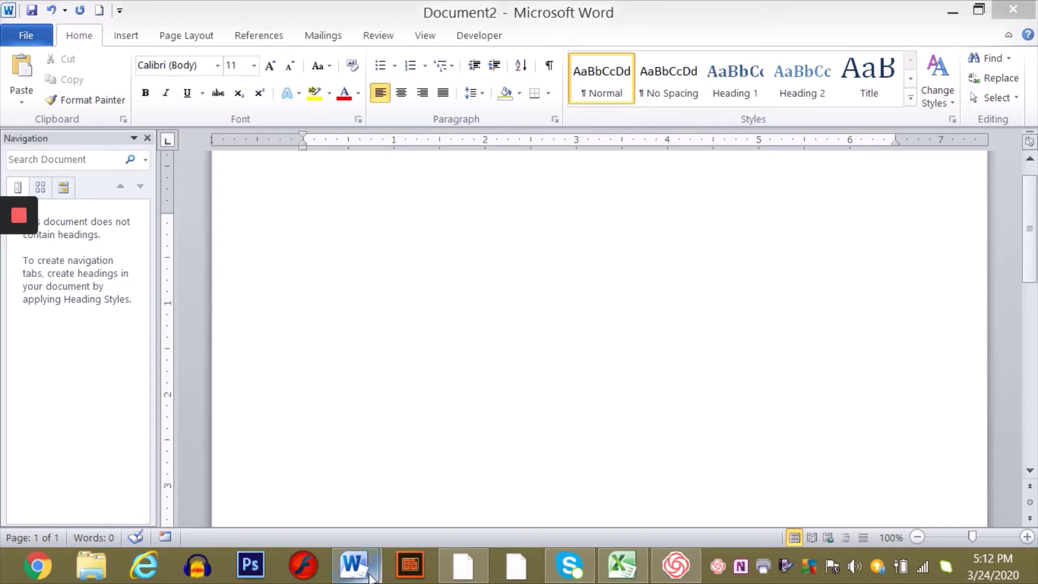
- Bring Form Letter.docx to the front and fit its whole page on screen with One Page view
mouse_move(355, 565)
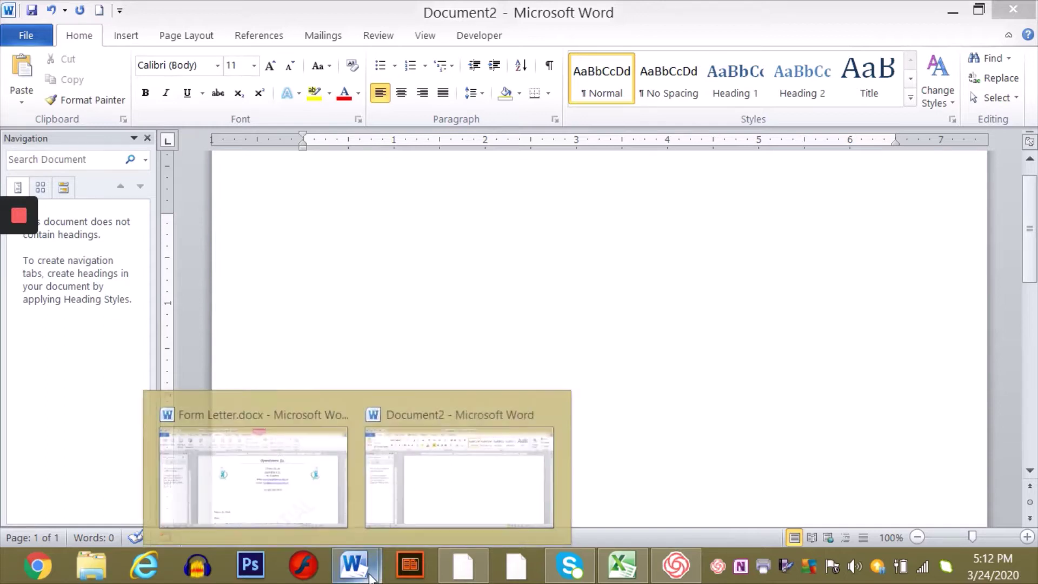
left_click(295, 494)
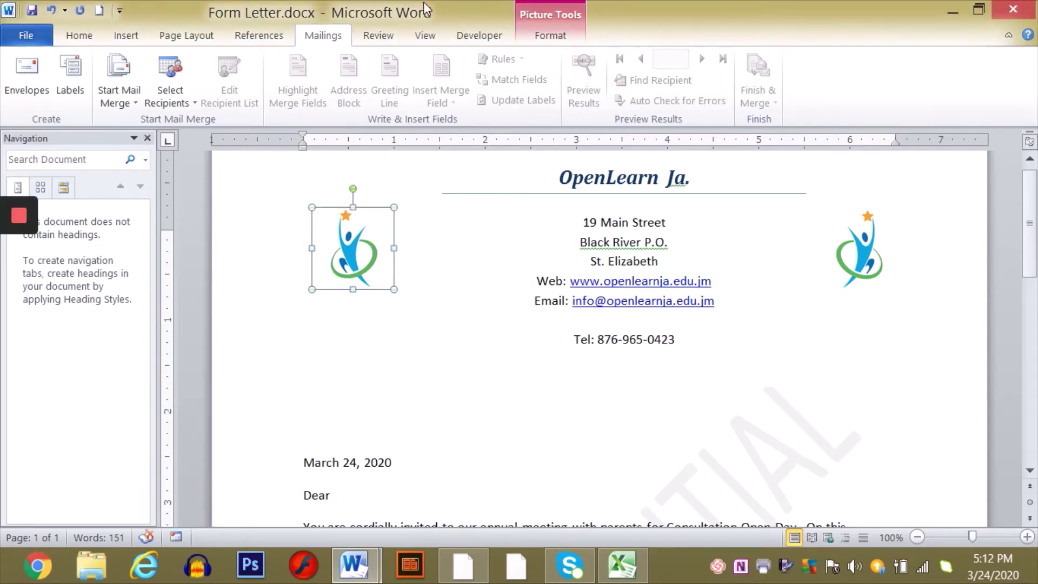
left_click(422, 43)
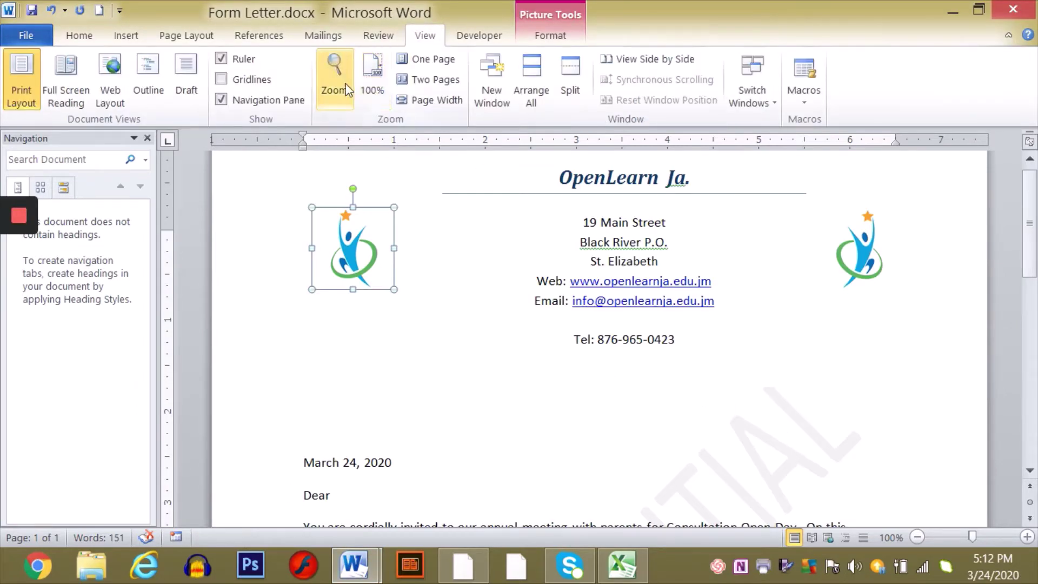
left_click(422, 56)
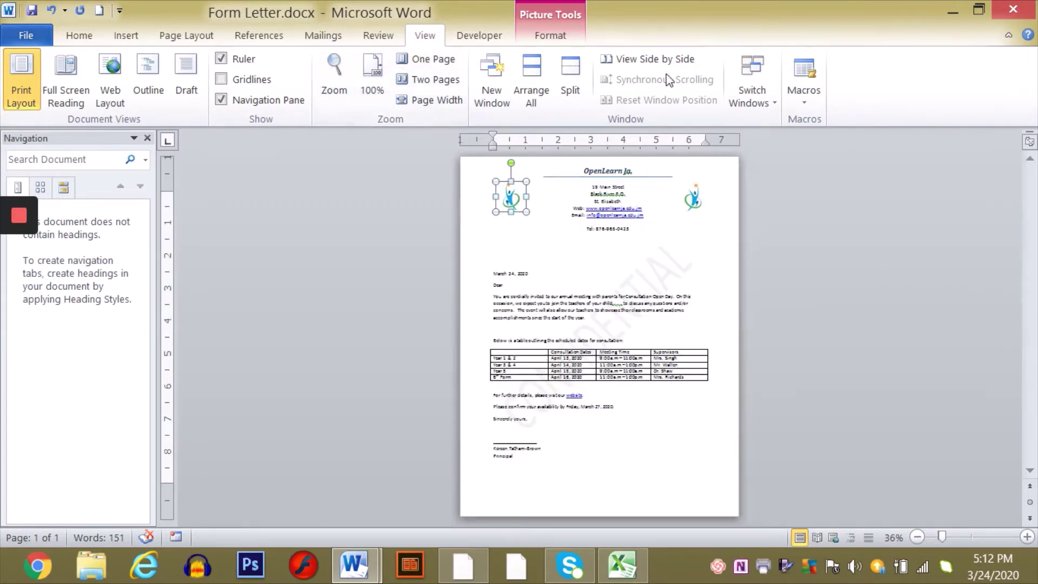
left_click(612, 230)
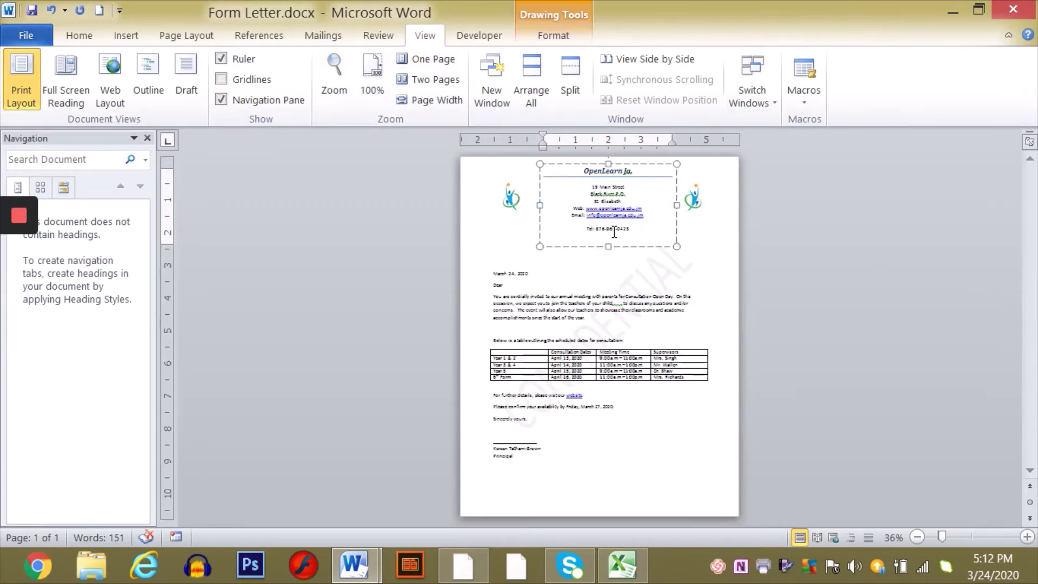
left_click(514, 250)
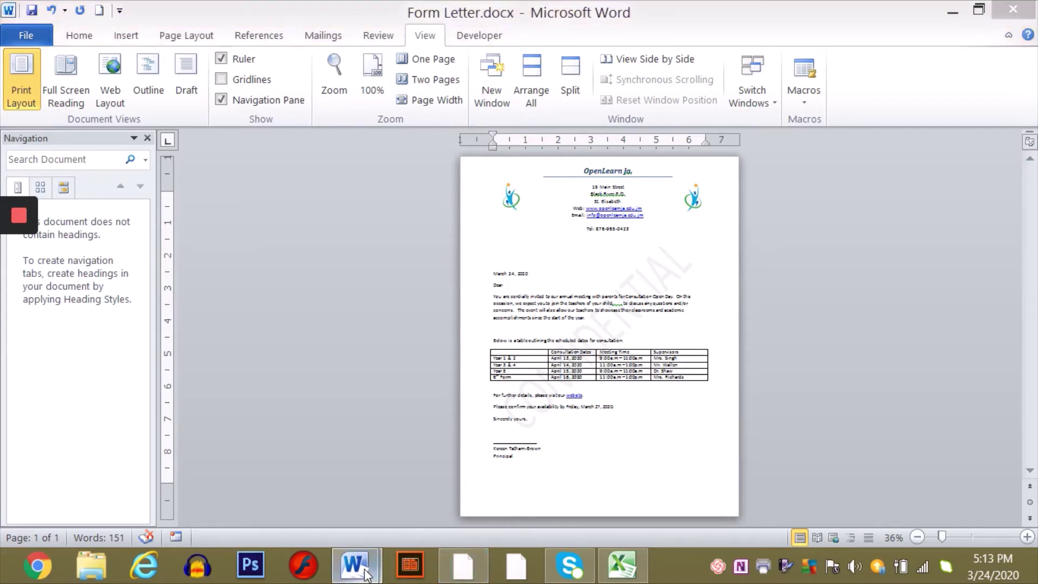
mouse_move(365, 573)
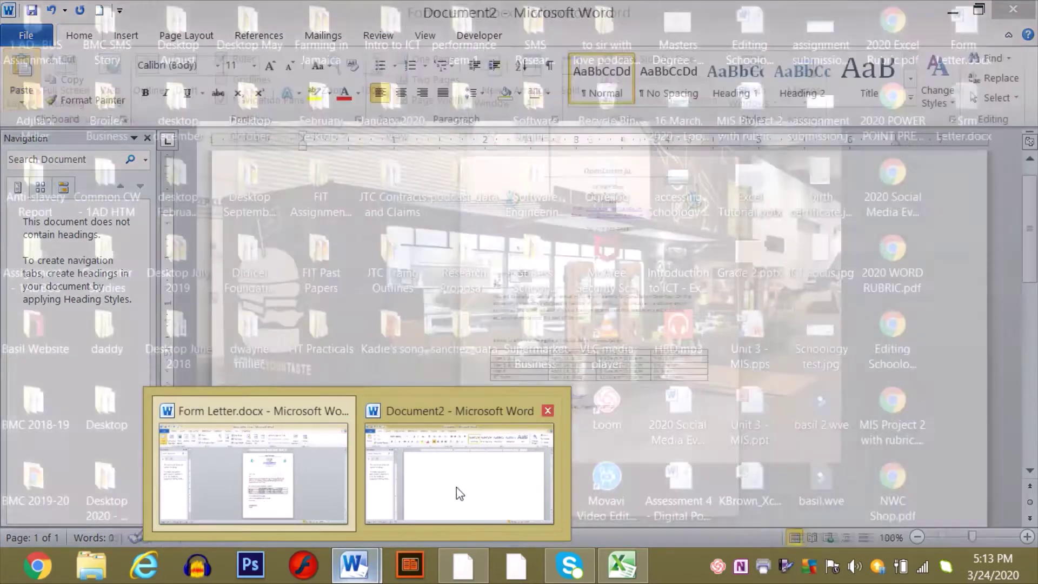
left_click(457, 488)
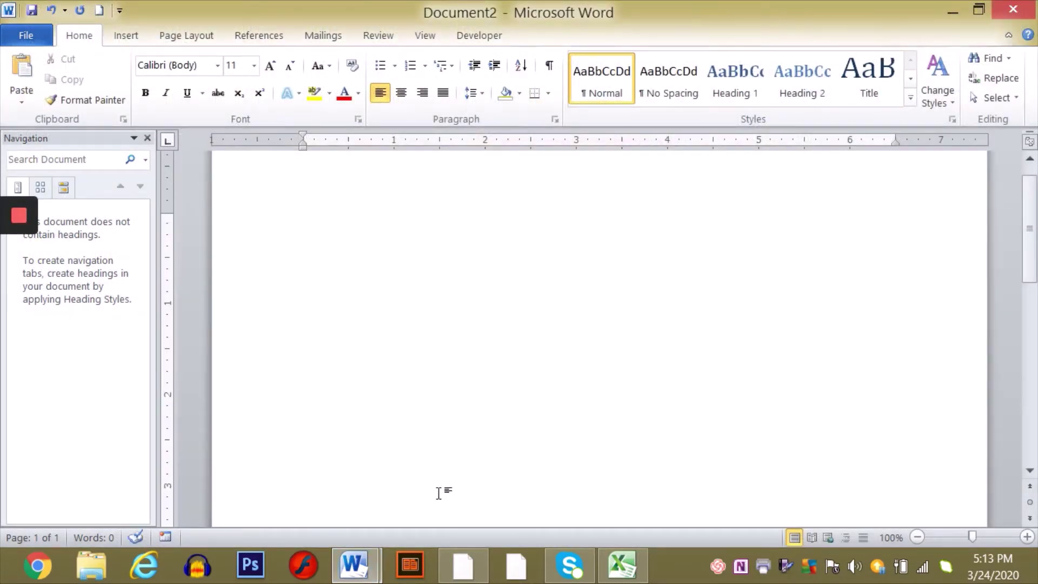
mouse_move(365, 567)
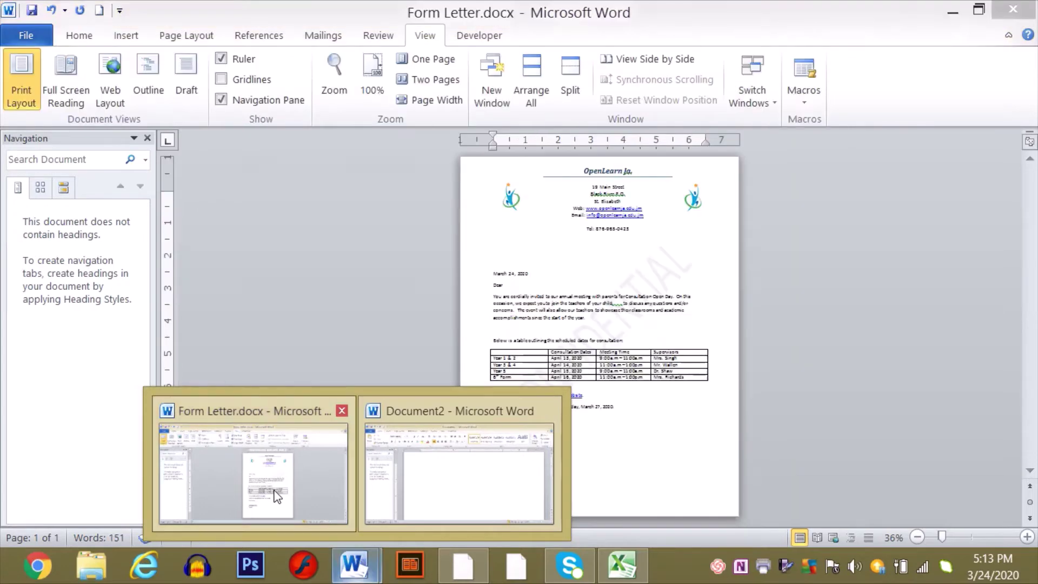
left_click(319, 458)
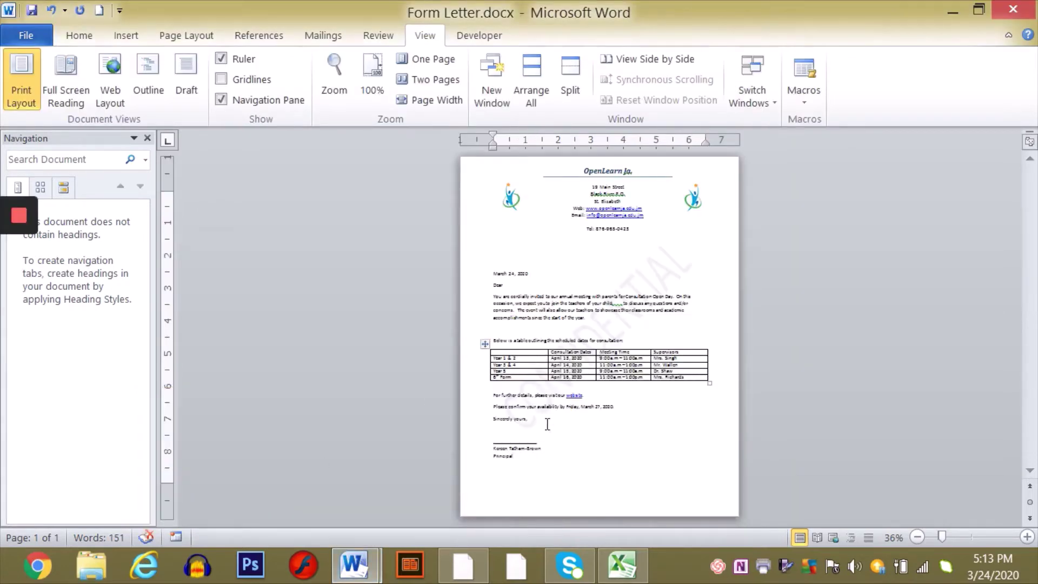
key("ctrl+Home")
- Return the Form Letter to 100% zoom so the letterhead address lines are readable
left_click(370, 73)
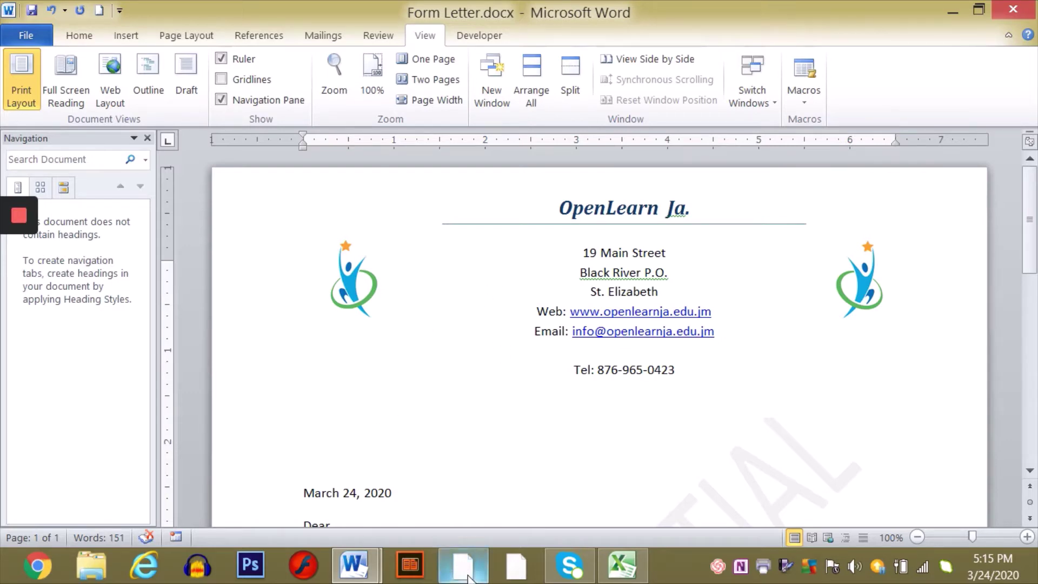
mouse_move(469, 578)
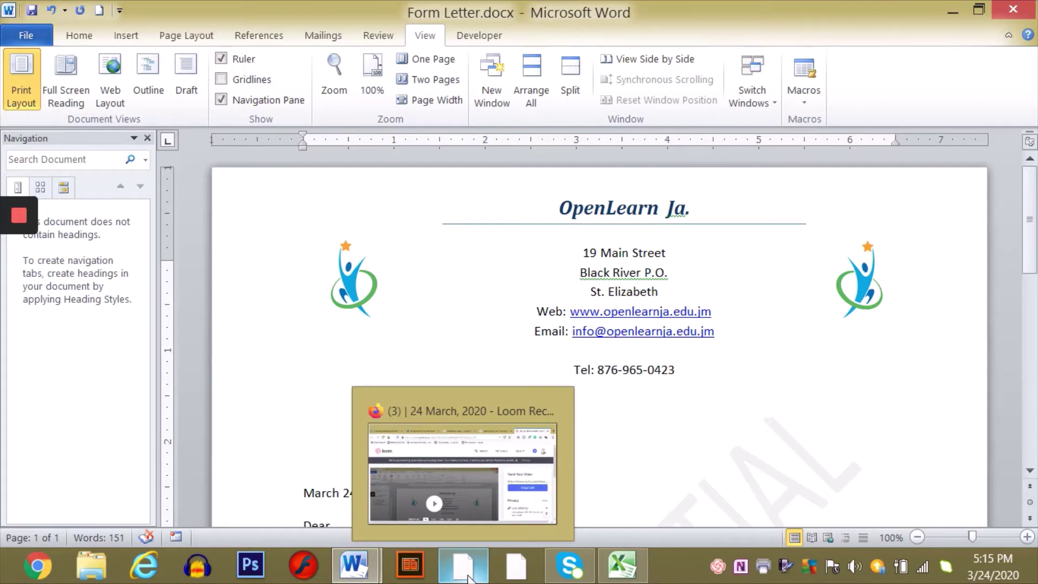
- Switch to Firefox and bring up the 'school logo pics' image results
left_click(469, 578)
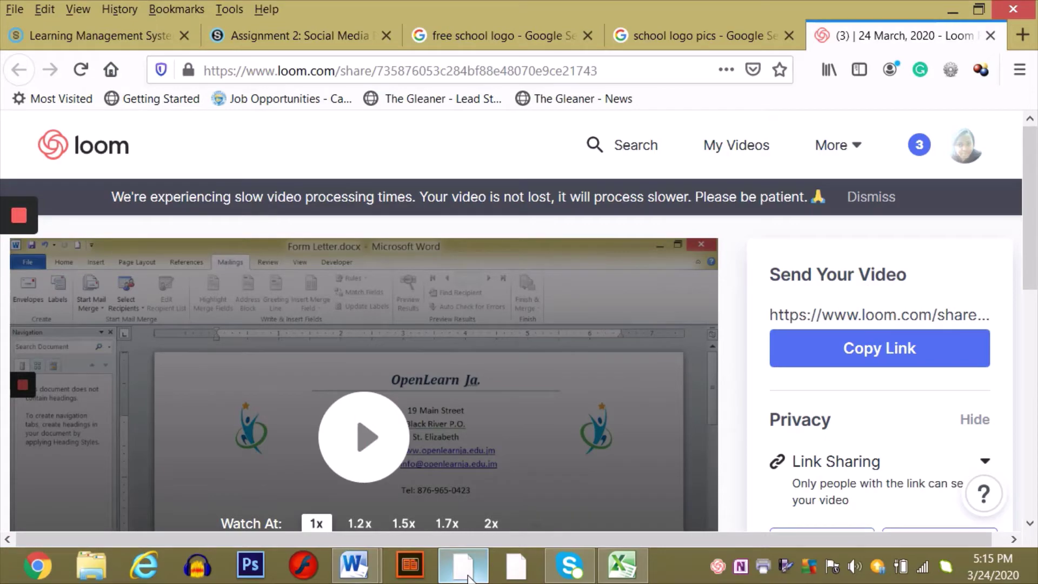
left_click(469, 578)
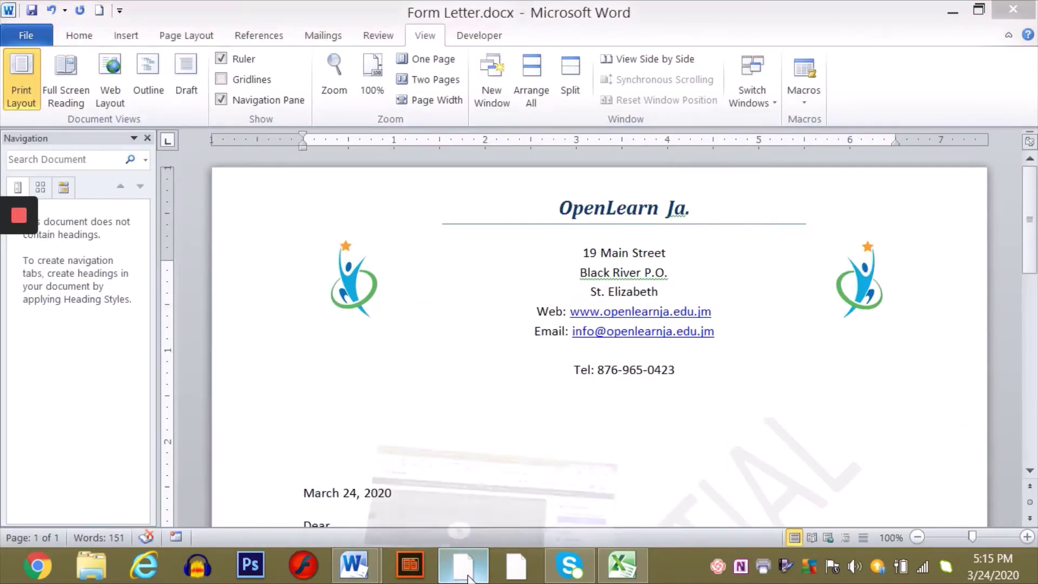
key("alt+Tab")
left_click(674, 39)
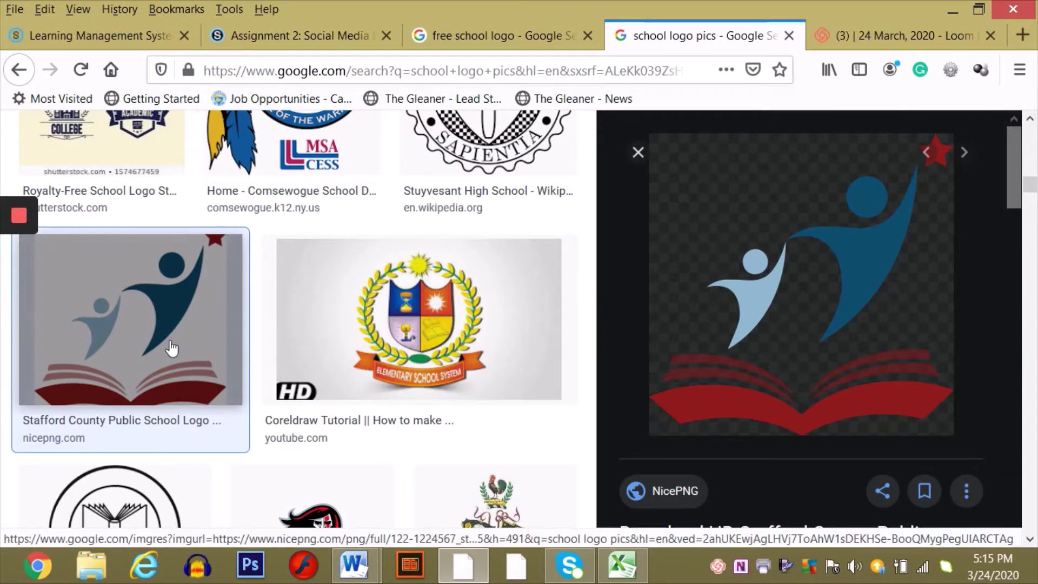
left_click(638, 153)
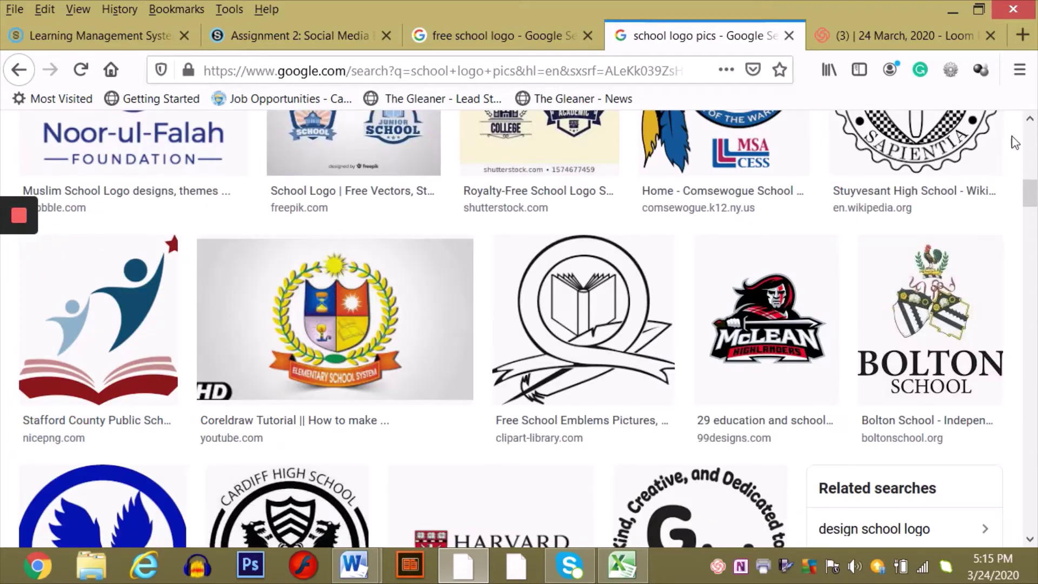
left_click(1033, 138)
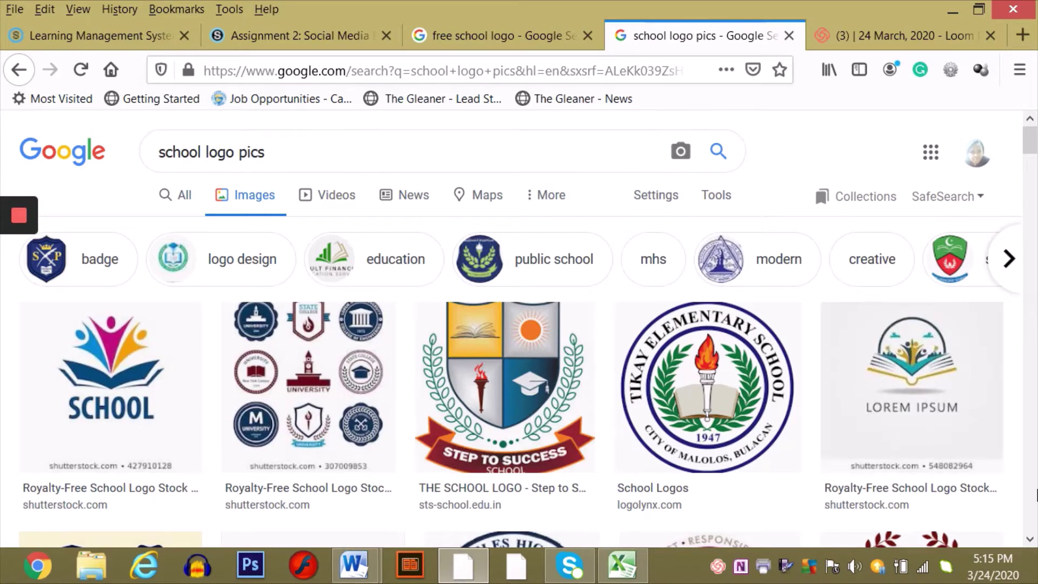
left_click(1031, 539)
left_click_drag(1030, 539, 1030, 539)
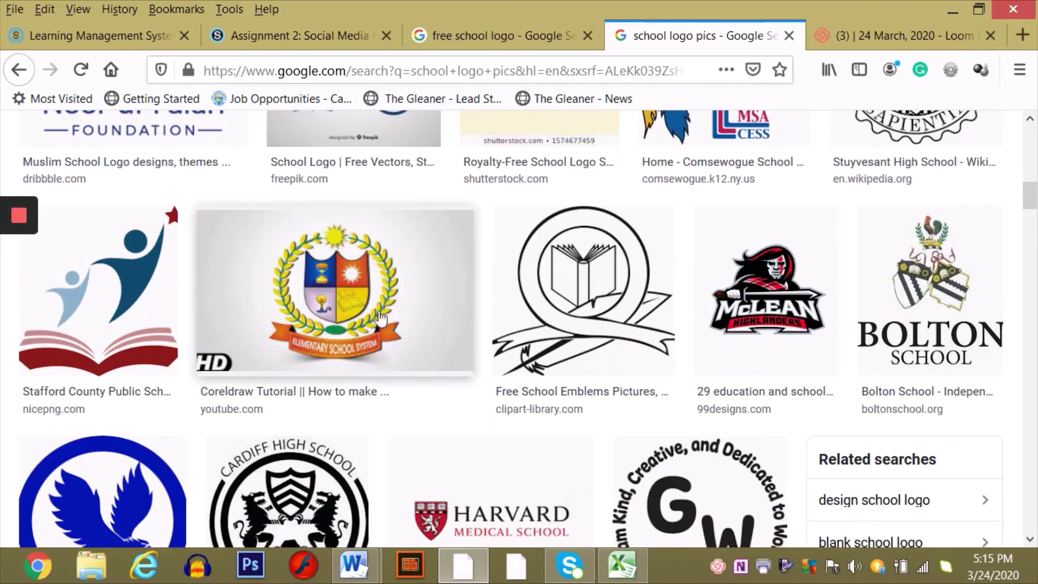
- Copy the Stafford County logo image and switch to the blank Document2
left_click(88, 289)
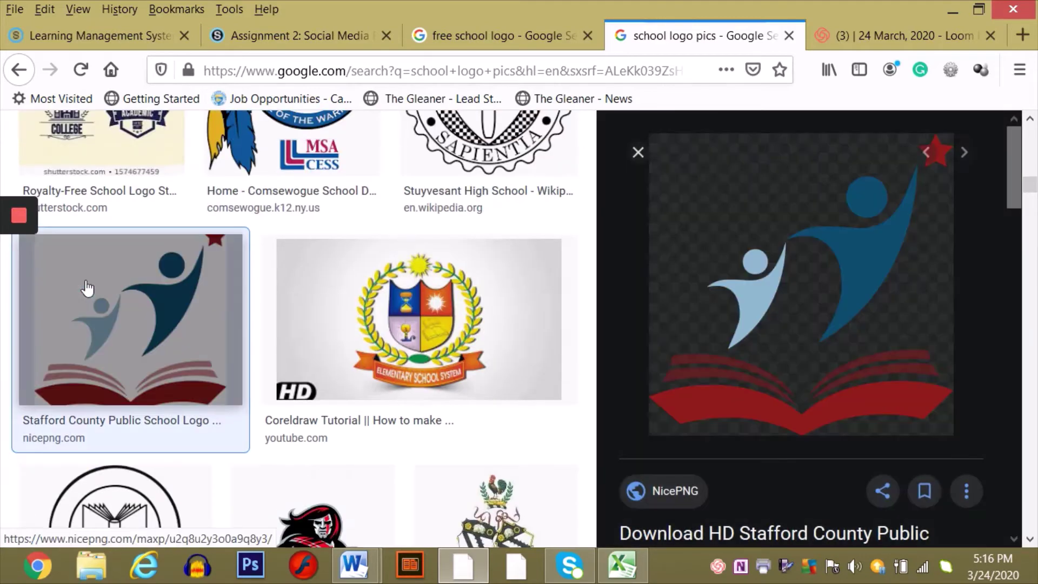
right_click(779, 308)
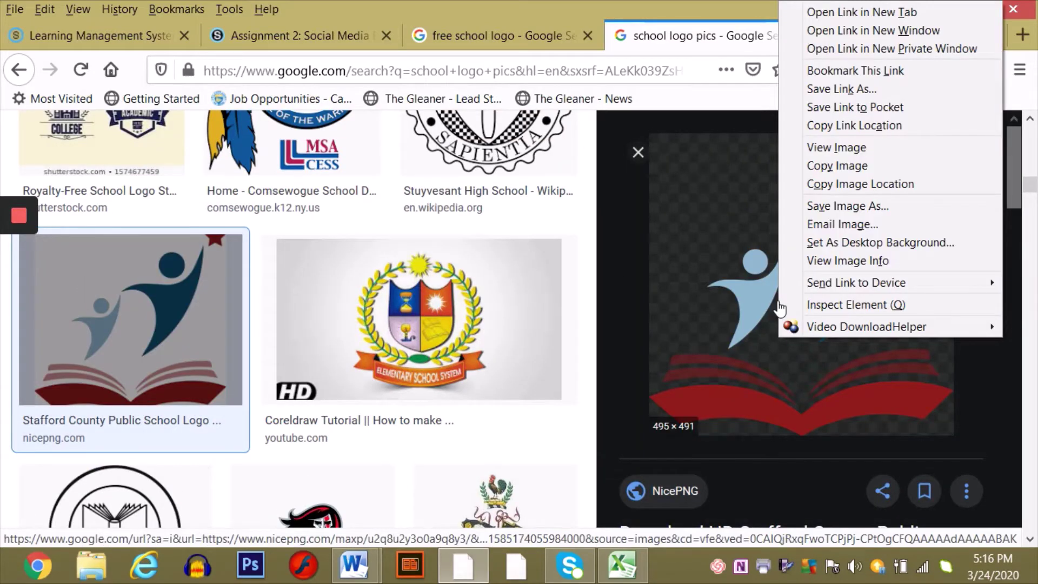
left_click(866, 167)
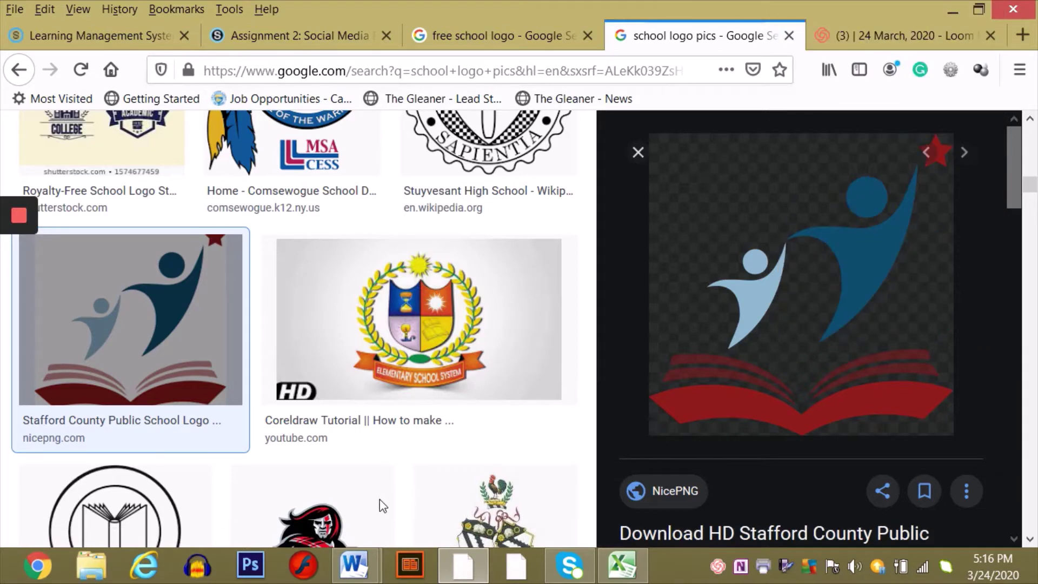
left_click(355, 554)
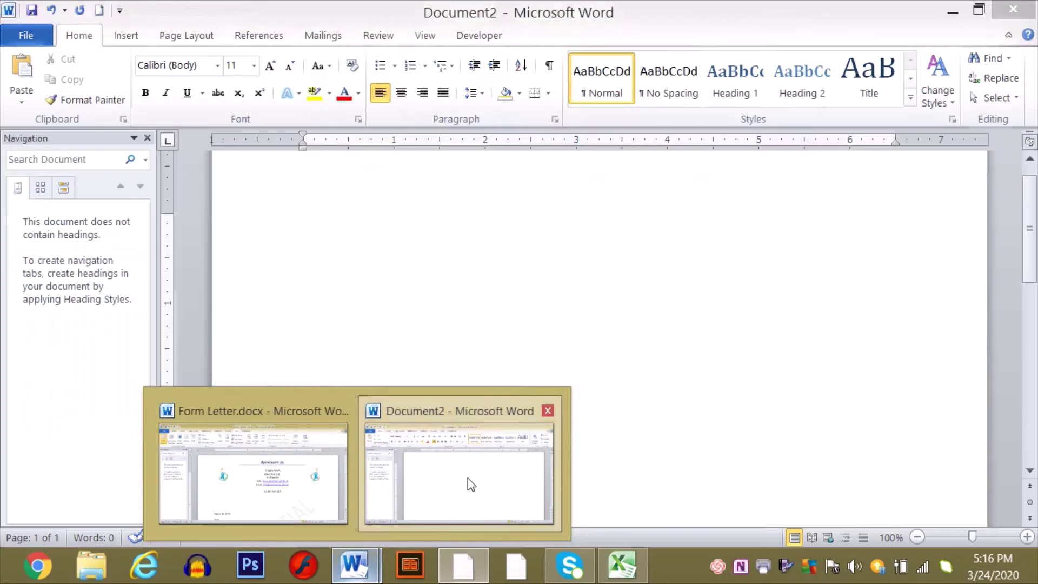
left_click(468, 478)
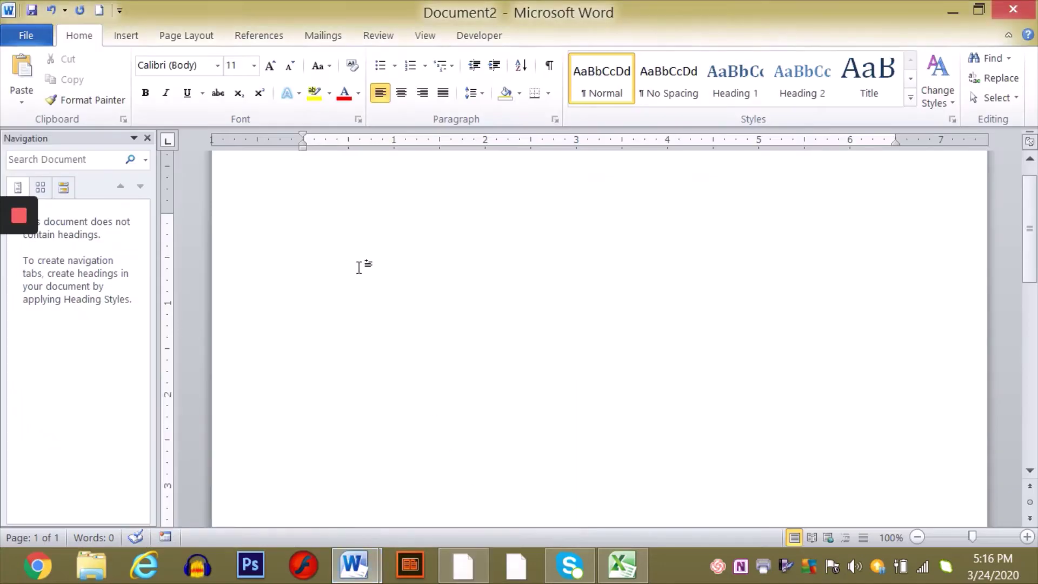
- Paste the logo with Keep Source Formatting and shrink it to a small icon
right_click(358, 267)
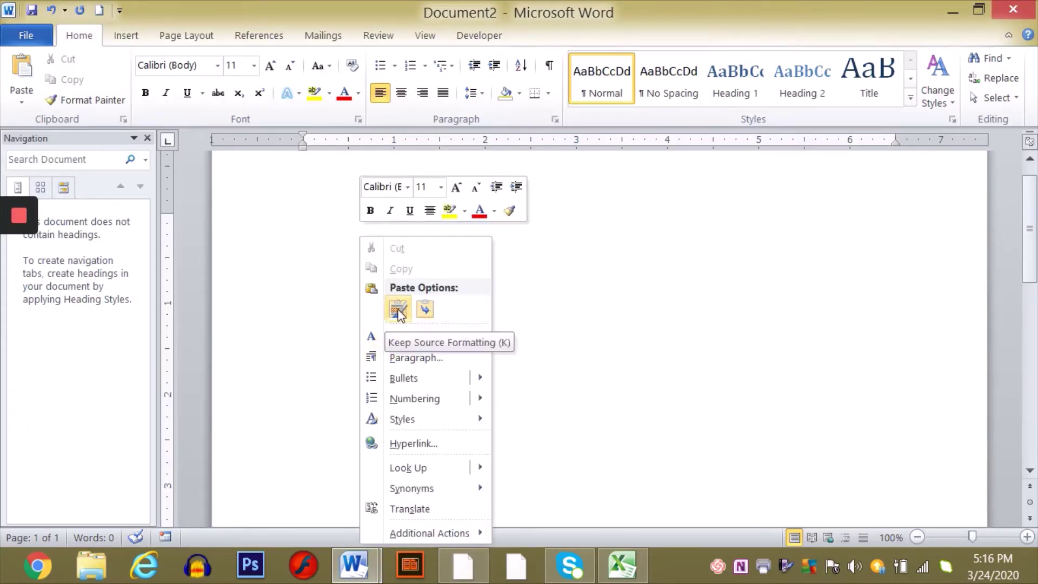
left_click(398, 312)
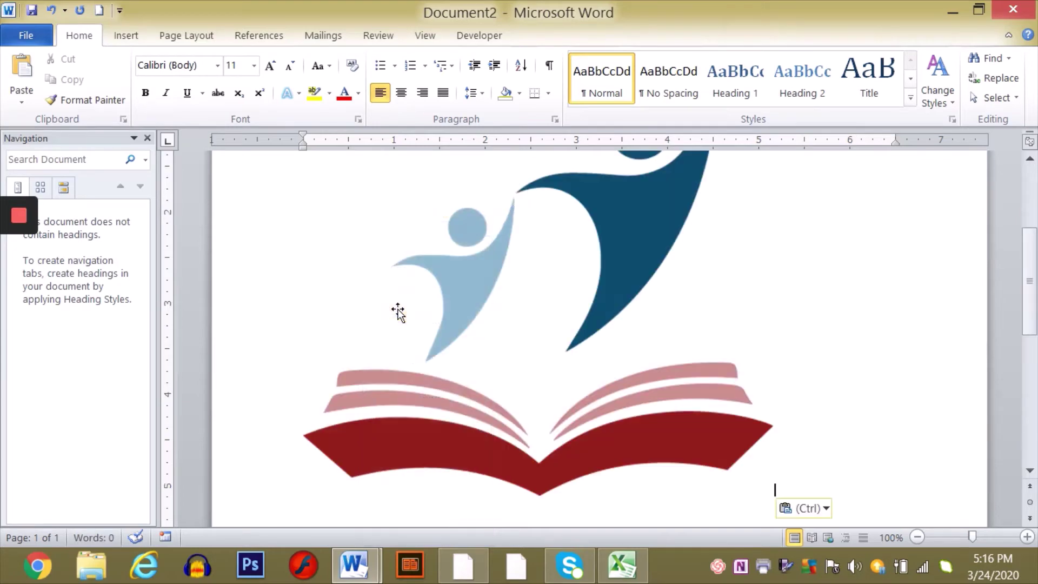
left_click(525, 361)
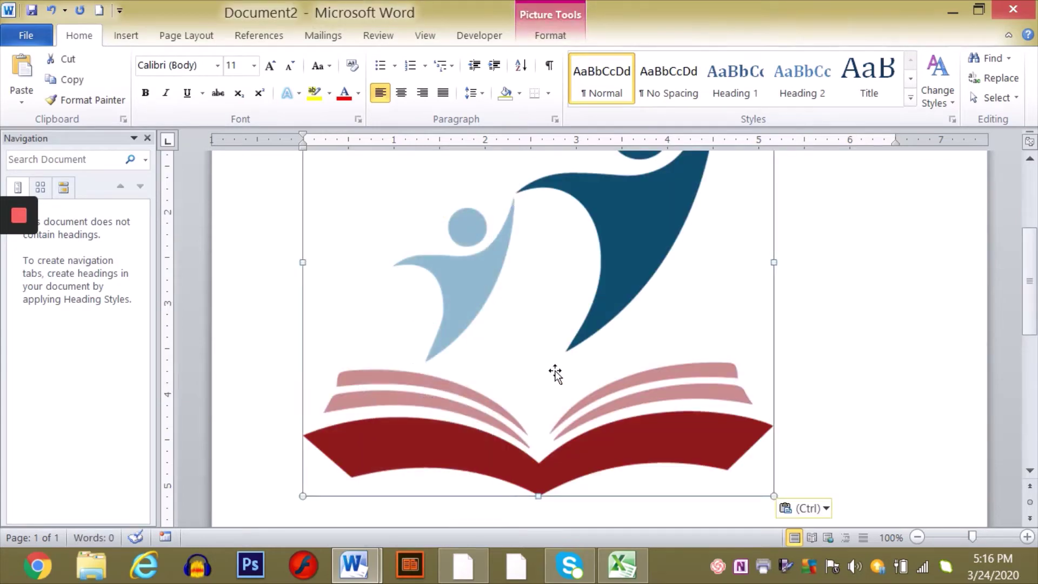
left_click_drag(771, 496, 427, 257)
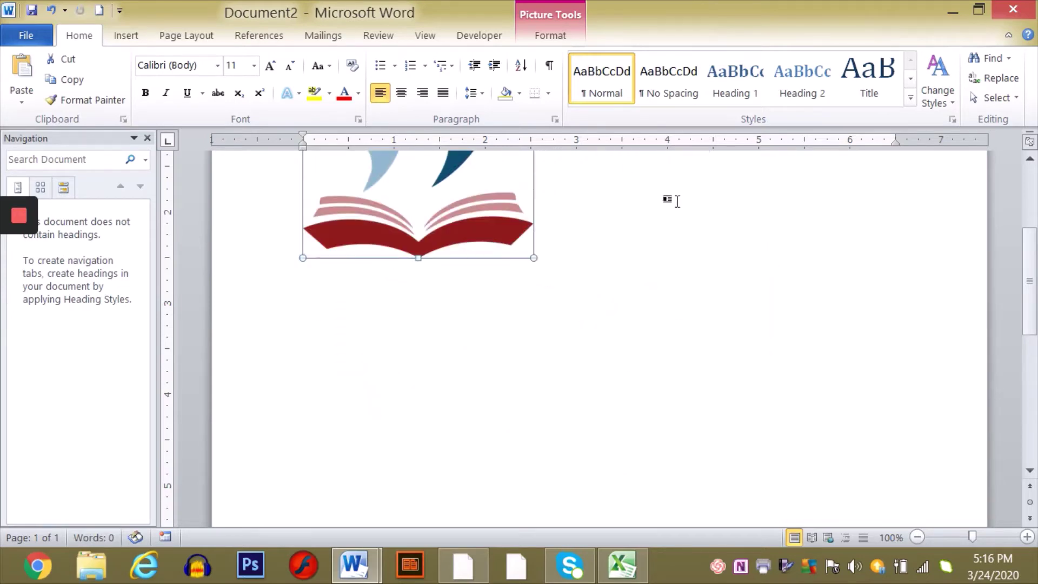
left_click(1029, 159)
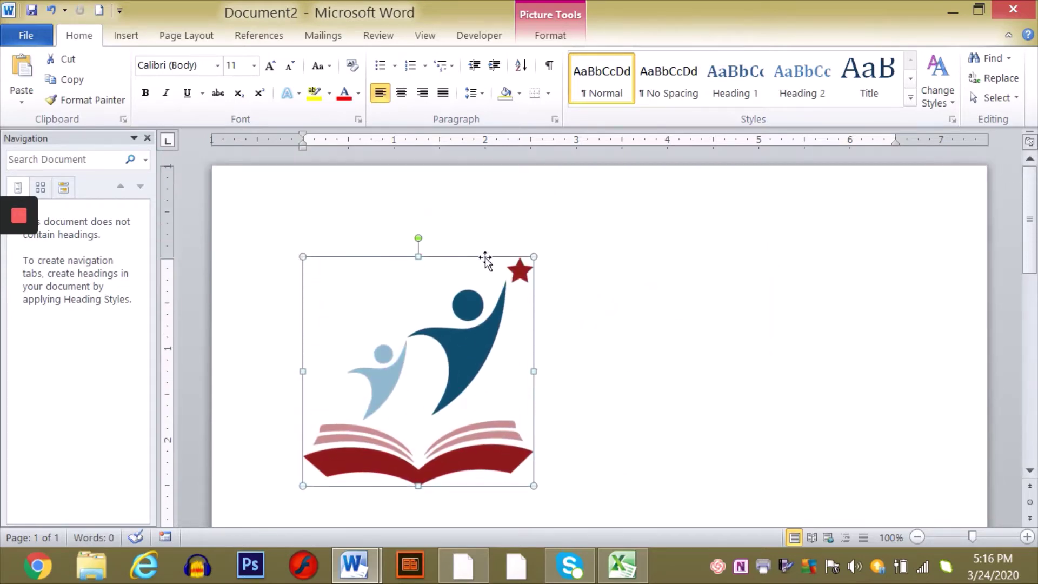
left_click_drag(534, 485, 352, 327)
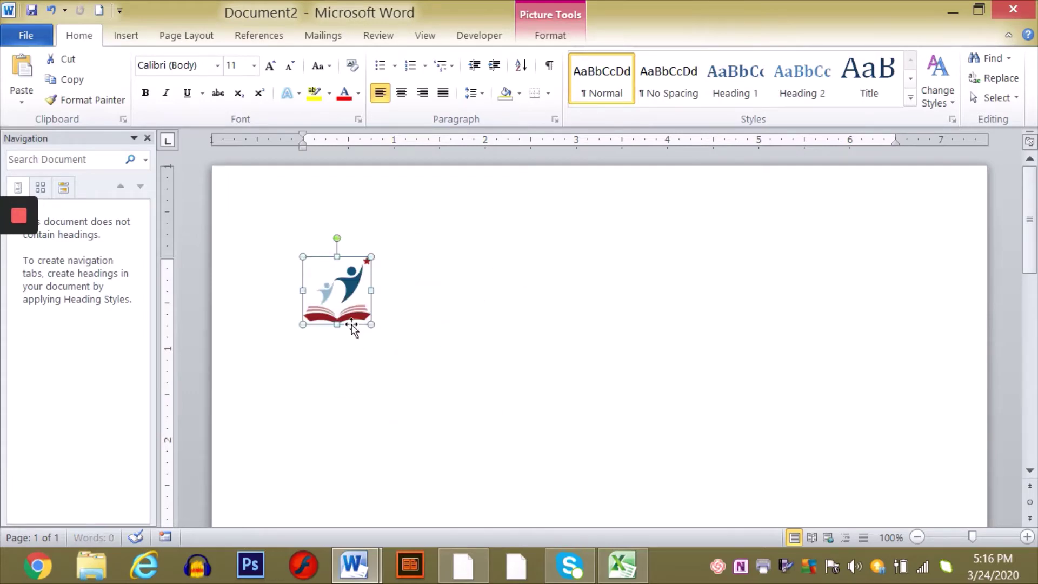
- Copy the logo, paste a second copy and move it beside the first
left_click(510, 334)
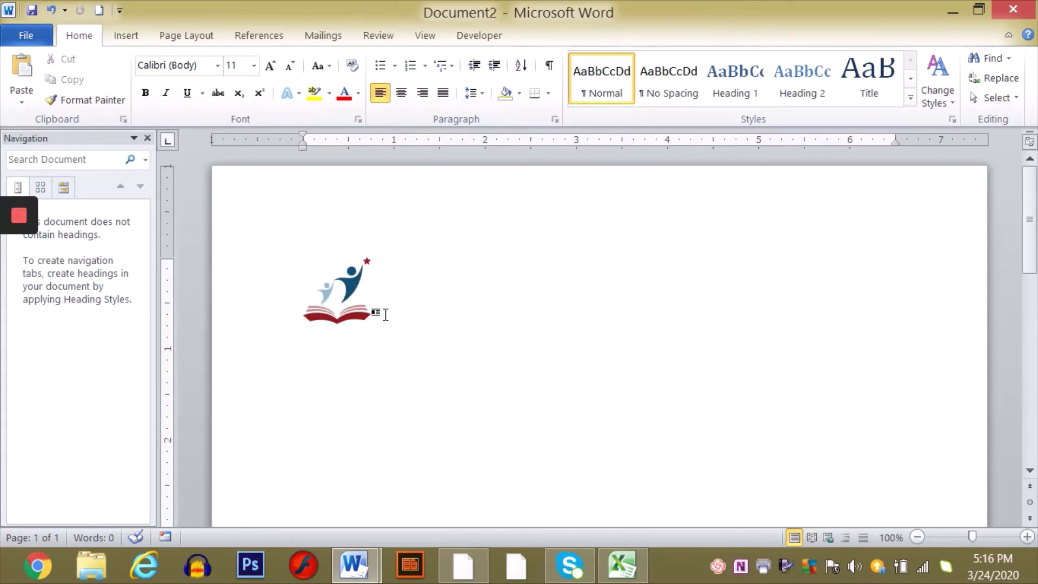
left_click(338, 302)
right_click(341, 310)
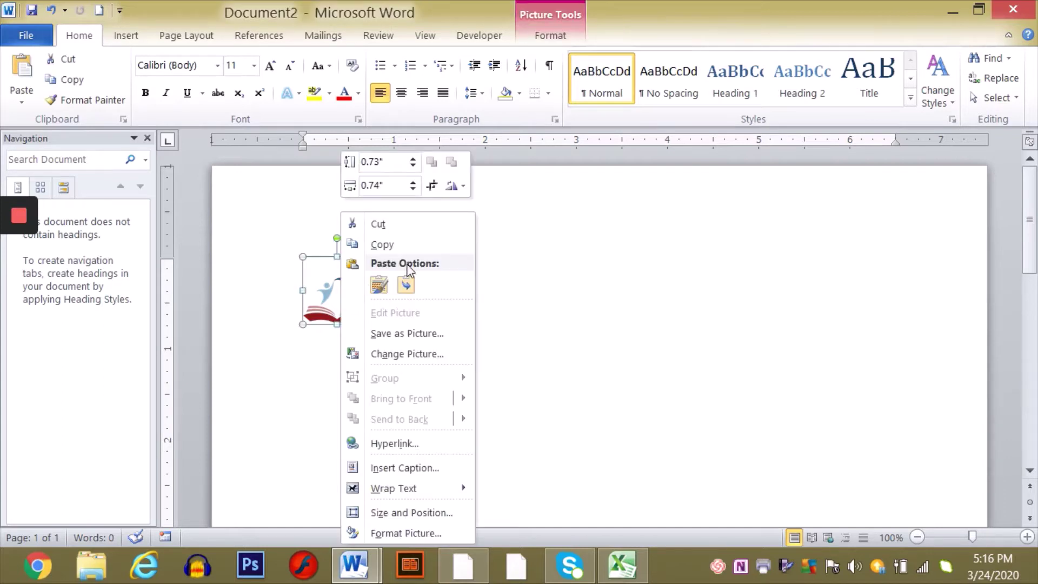
left_click(399, 244)
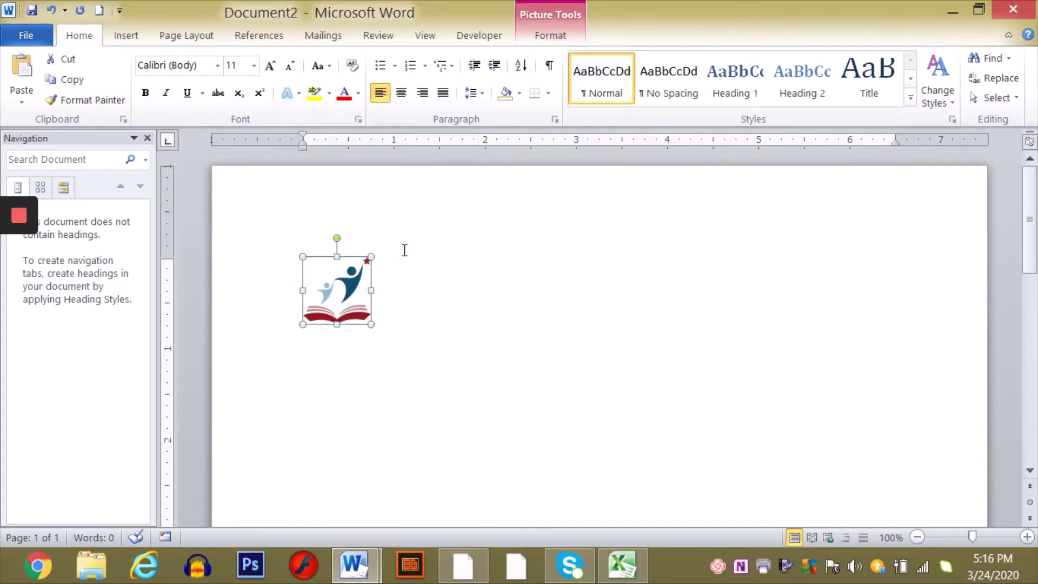
left_click(404, 249)
right_click(405, 253)
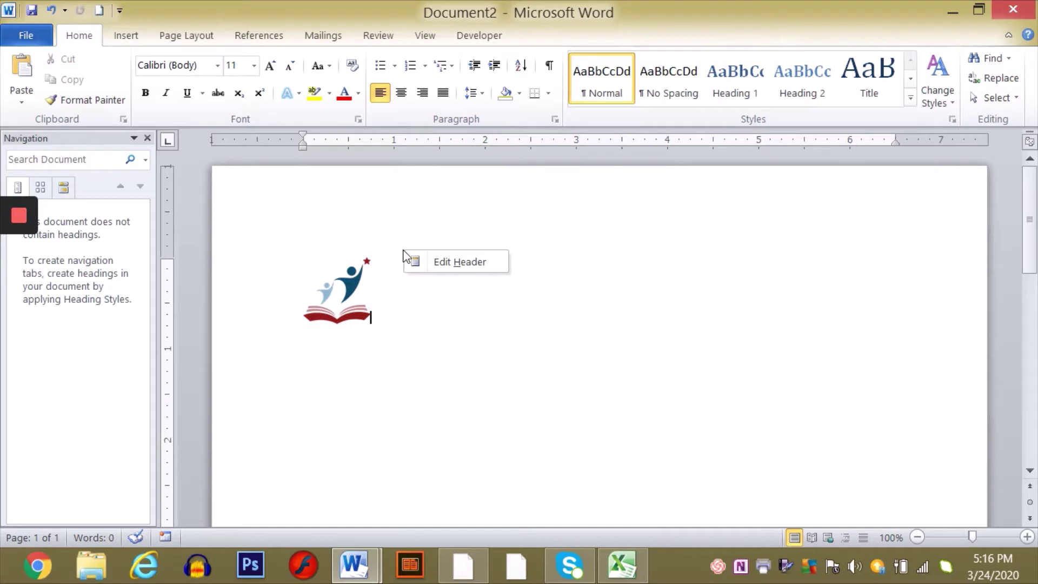
left_click(400, 335)
left_click(340, 374)
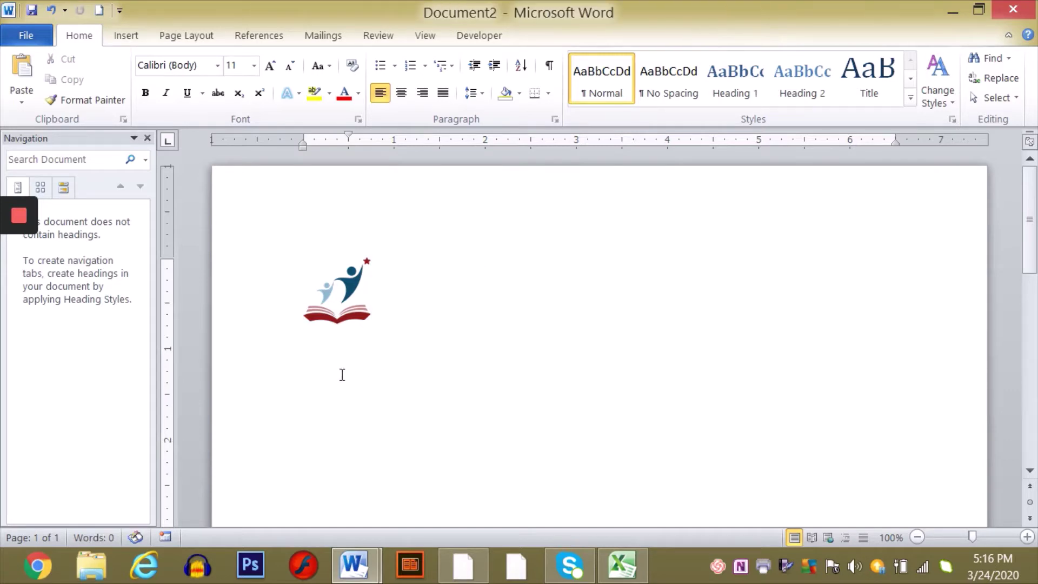
right_click(342, 375)
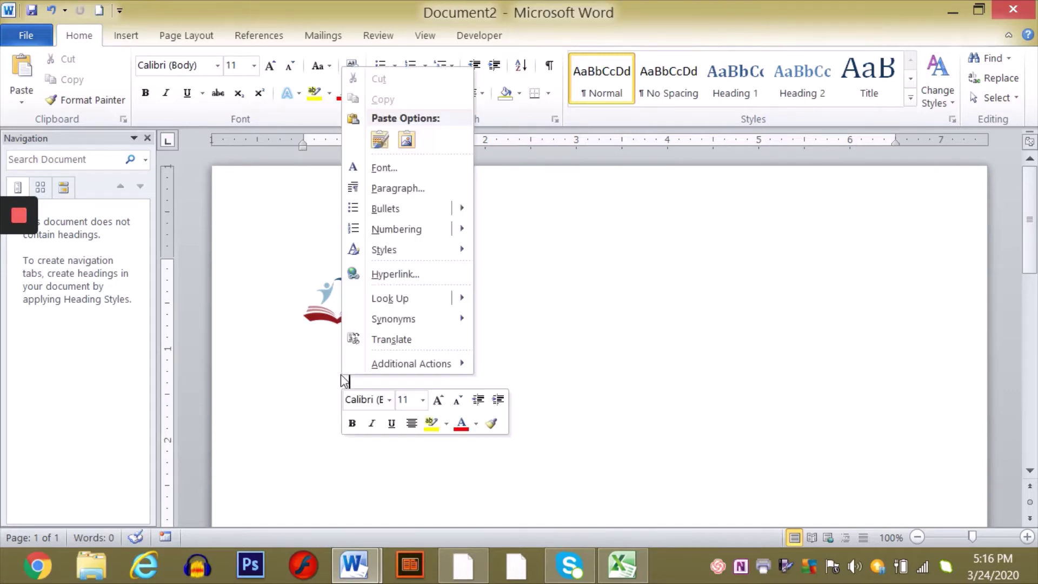
left_click(378, 140)
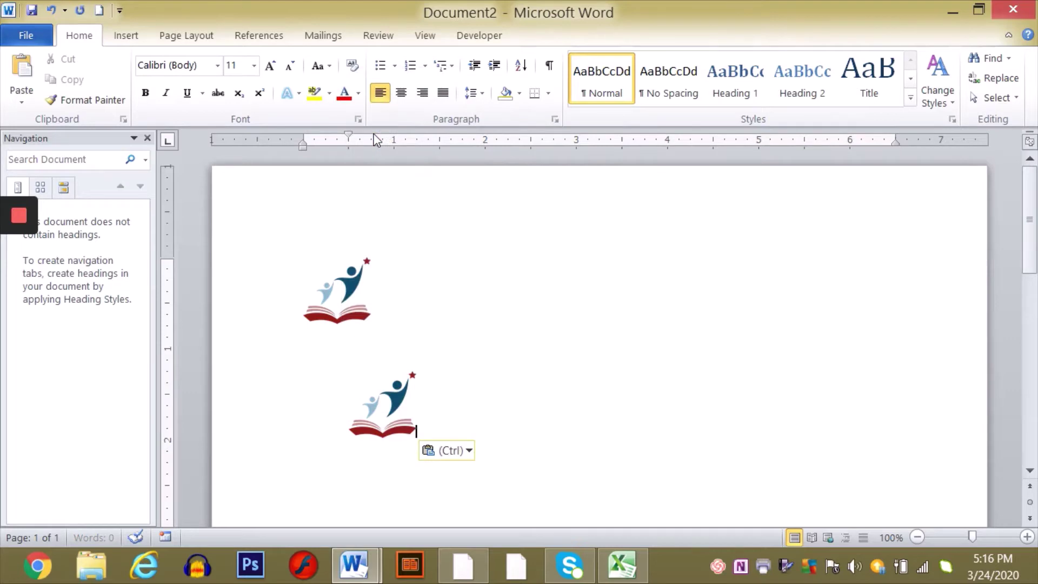
left_click(385, 421)
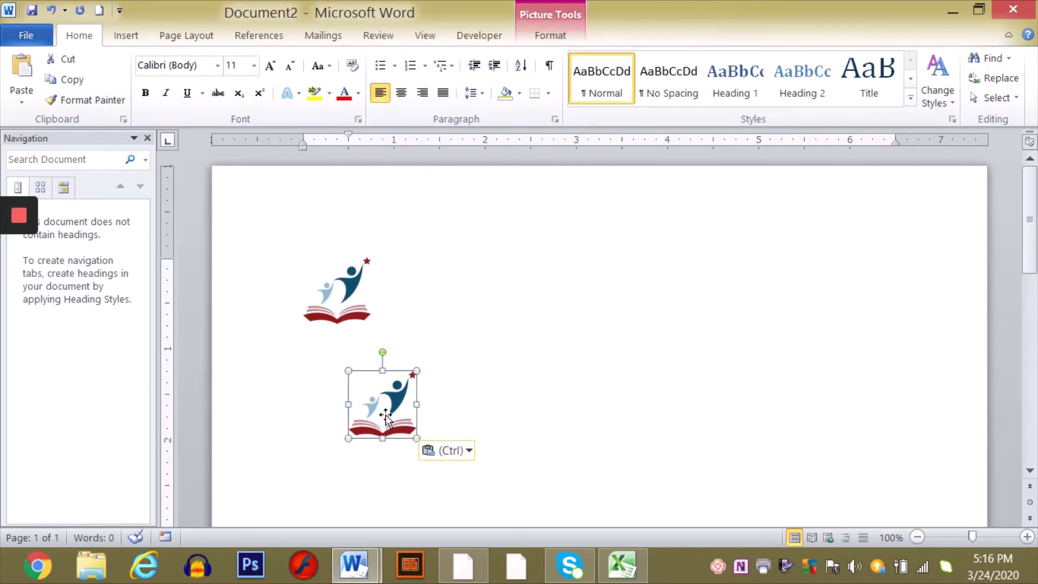
left_click_drag(385, 419, 410, 303)
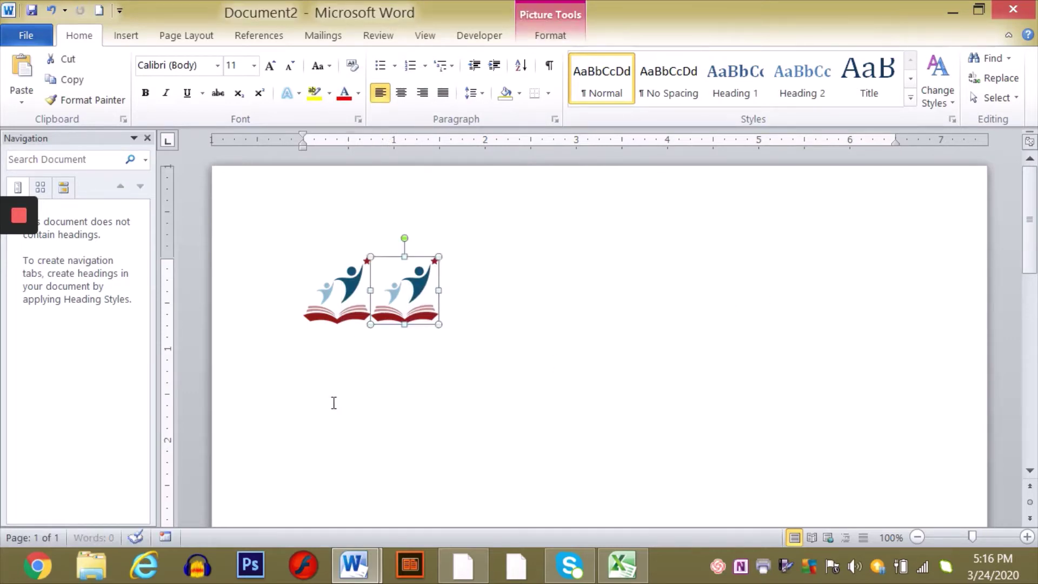
- Set Tight text wrapping on both logos
right_click(409, 287)
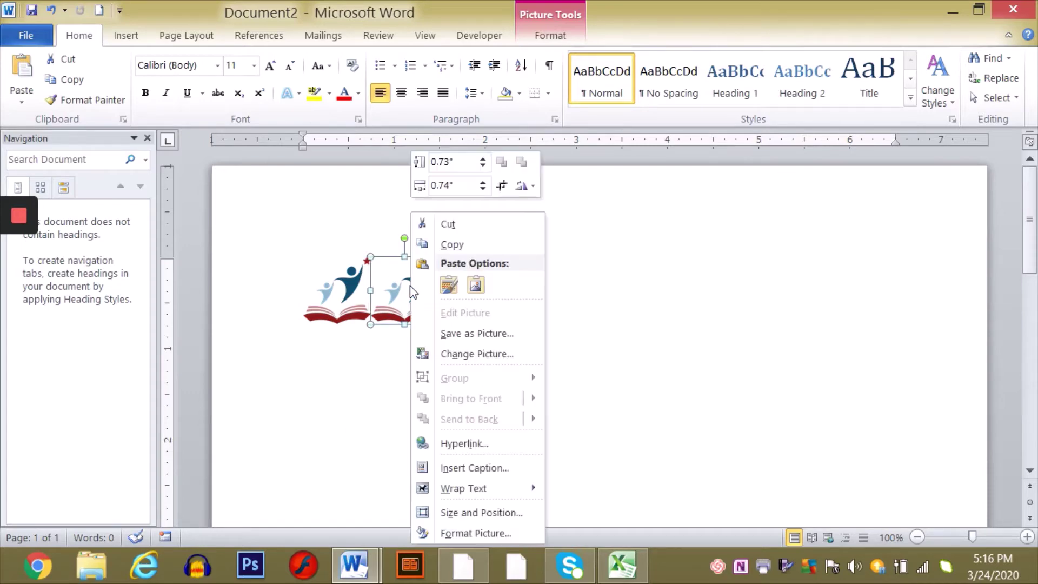
mouse_move(476, 489)
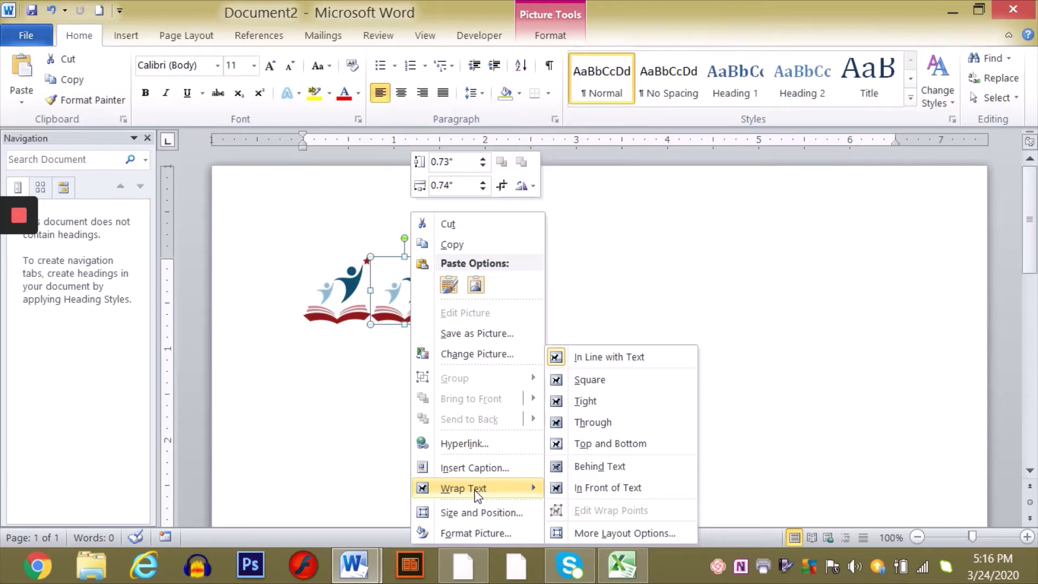
left_click(587, 403)
left_click(348, 295)
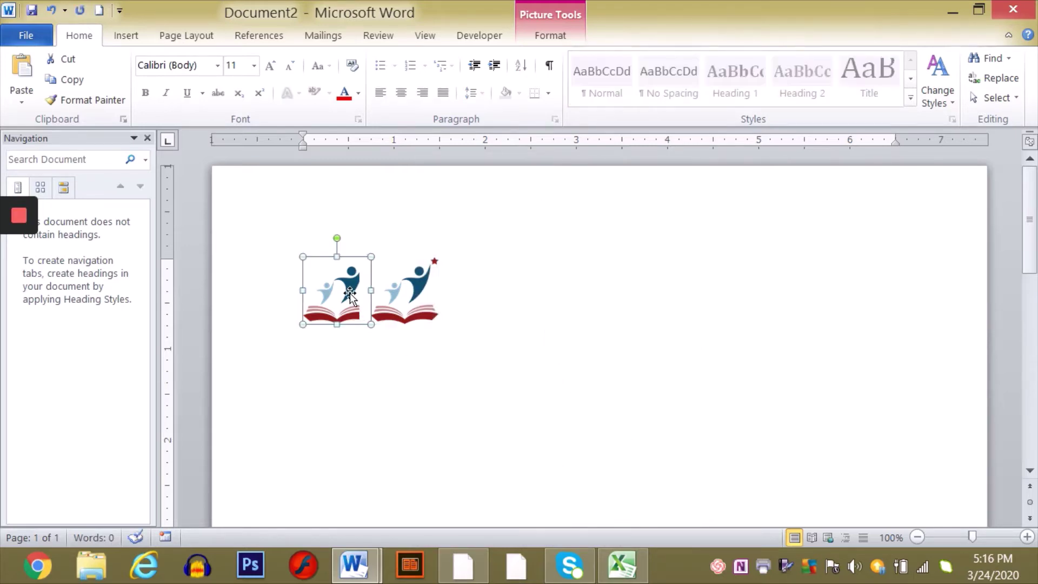
right_click(350, 295)
mouse_move(411, 488)
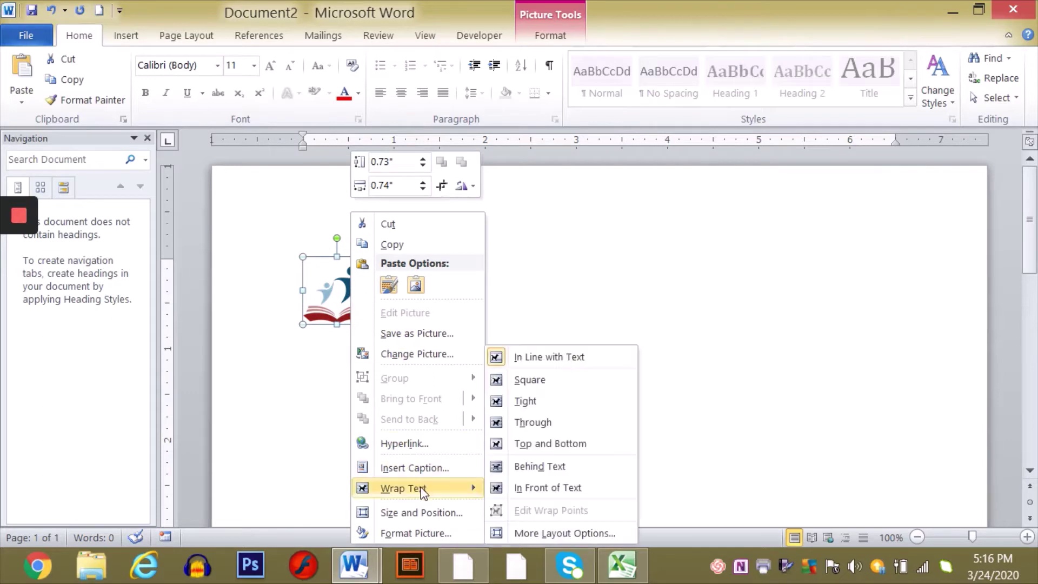
left_click(549, 407)
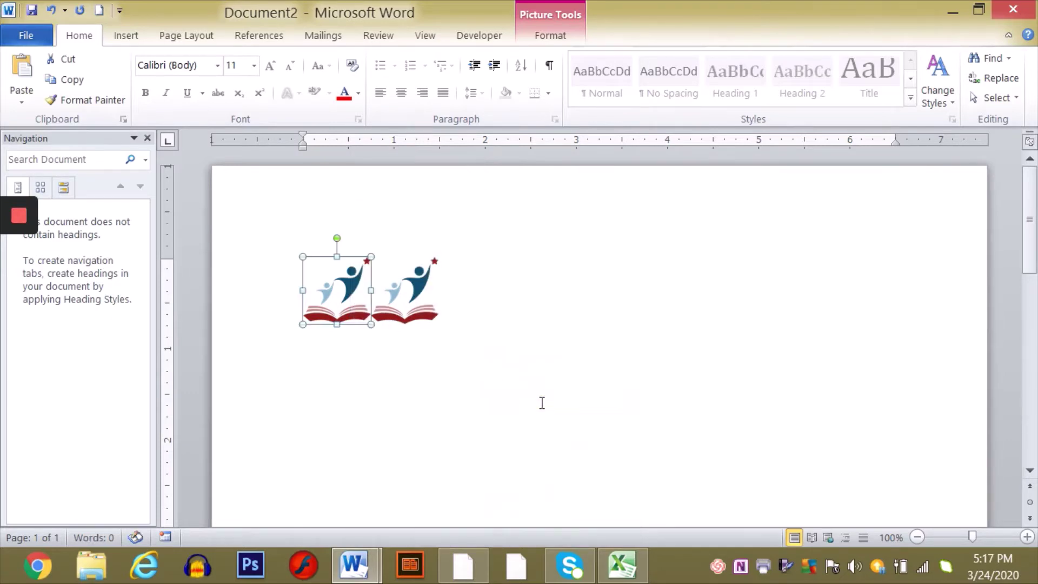
left_click(481, 340)
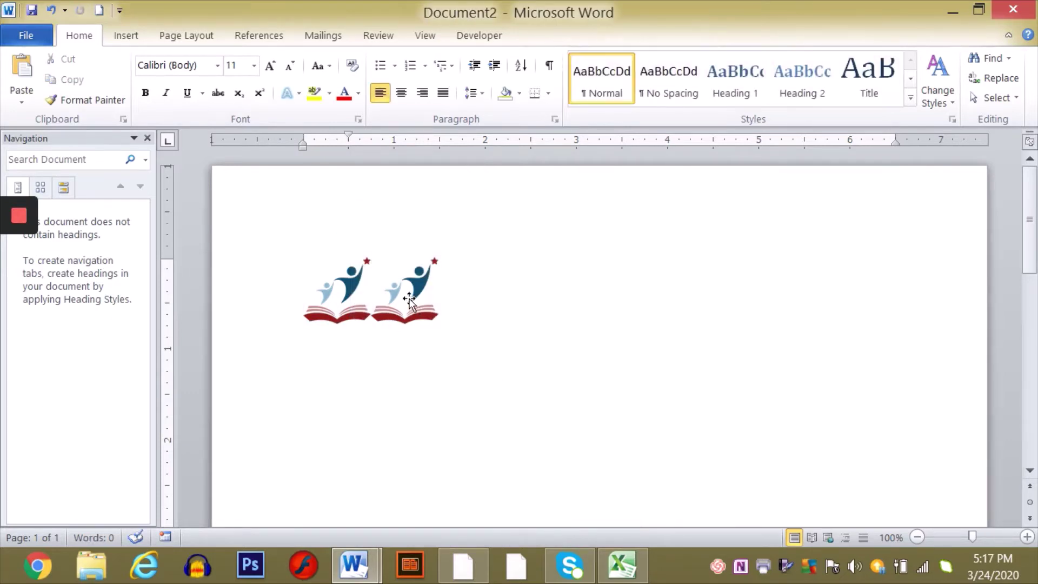
- Move the second logo to the top-right and the first logo up to the top-left
left_click_drag(408, 300, 745, 312)
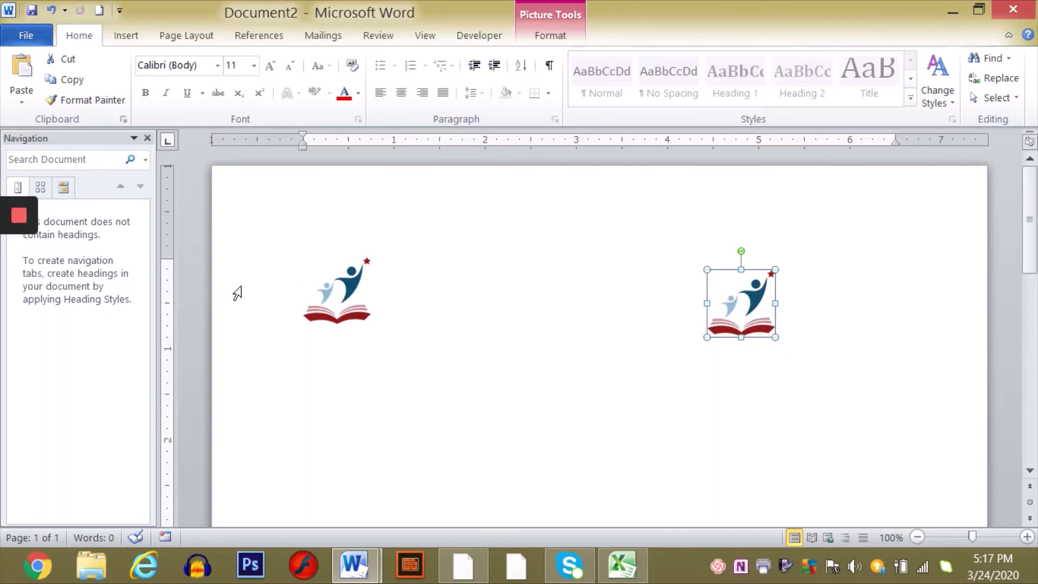
left_click_drag(331, 294, 293, 242)
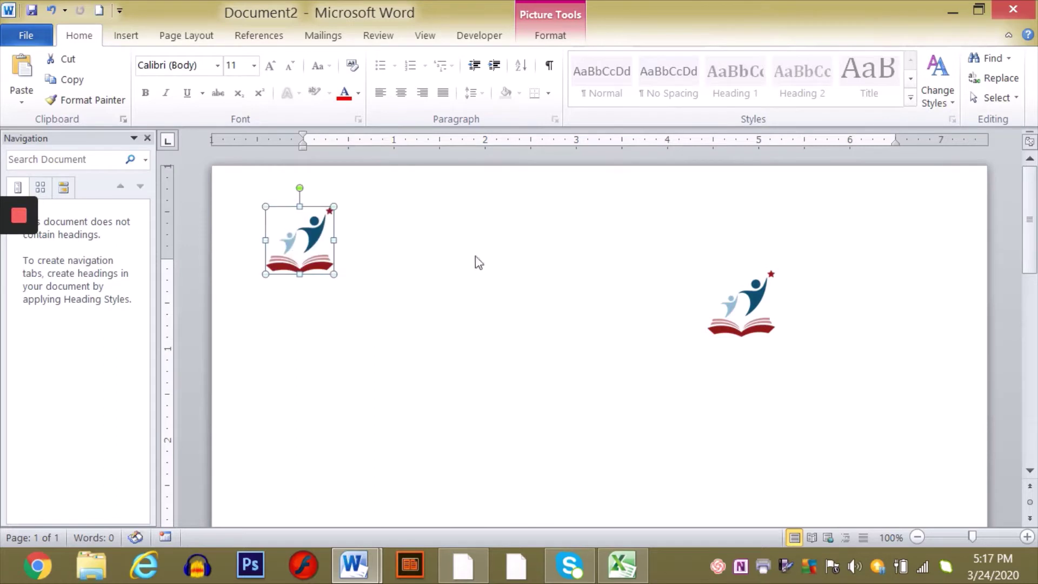
left_click_drag(741, 304, 853, 252)
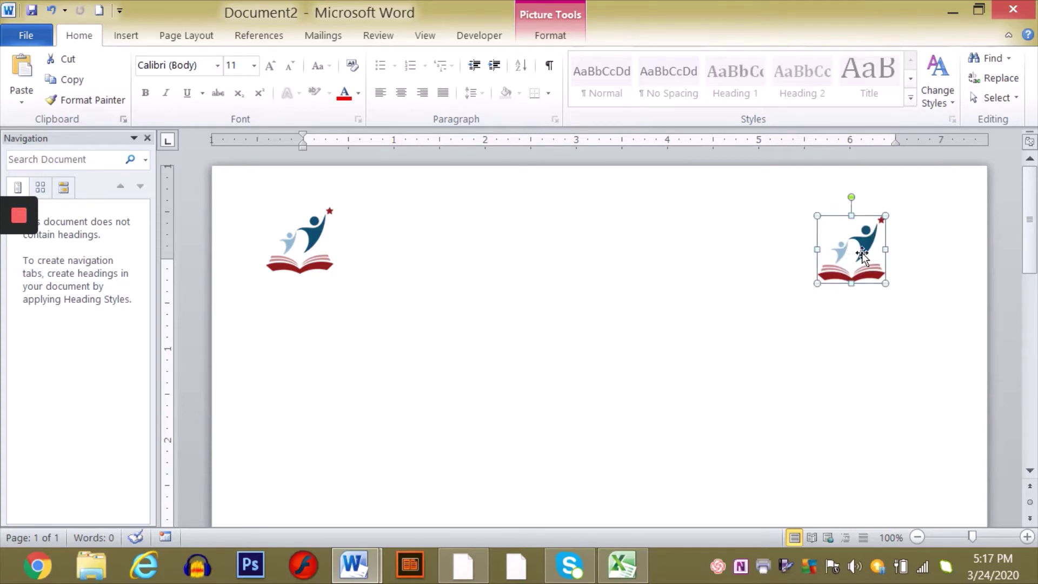
- Flip the top-right logo horizontally so it faces the left logo
right_click(852, 251)
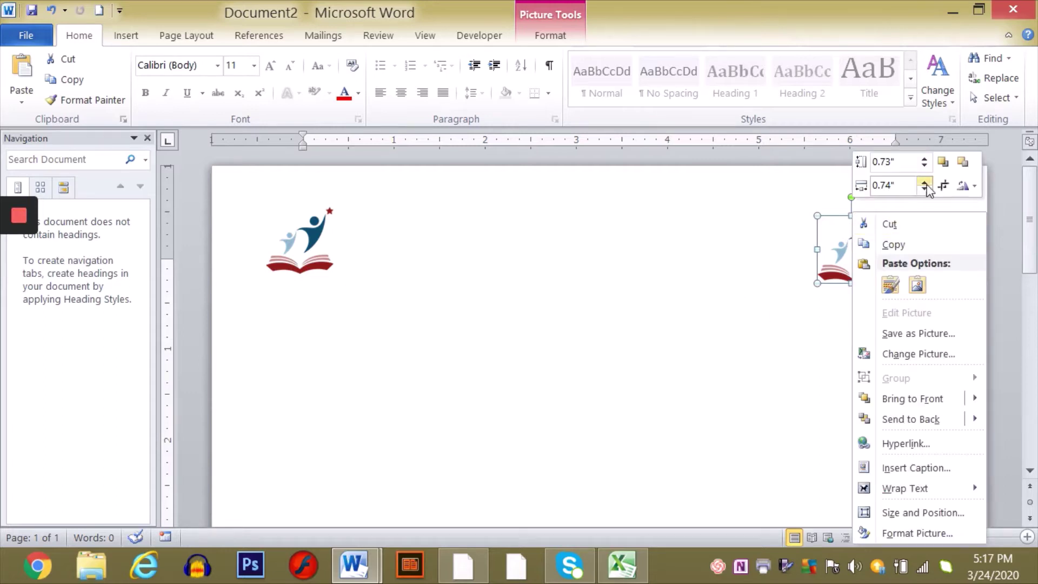
left_click(975, 186)
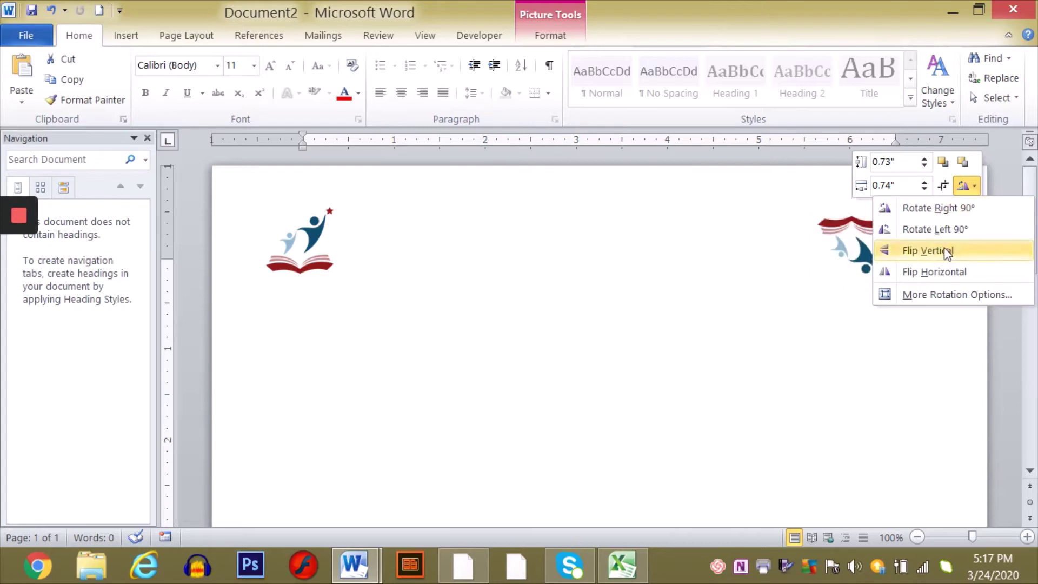
left_click(943, 274)
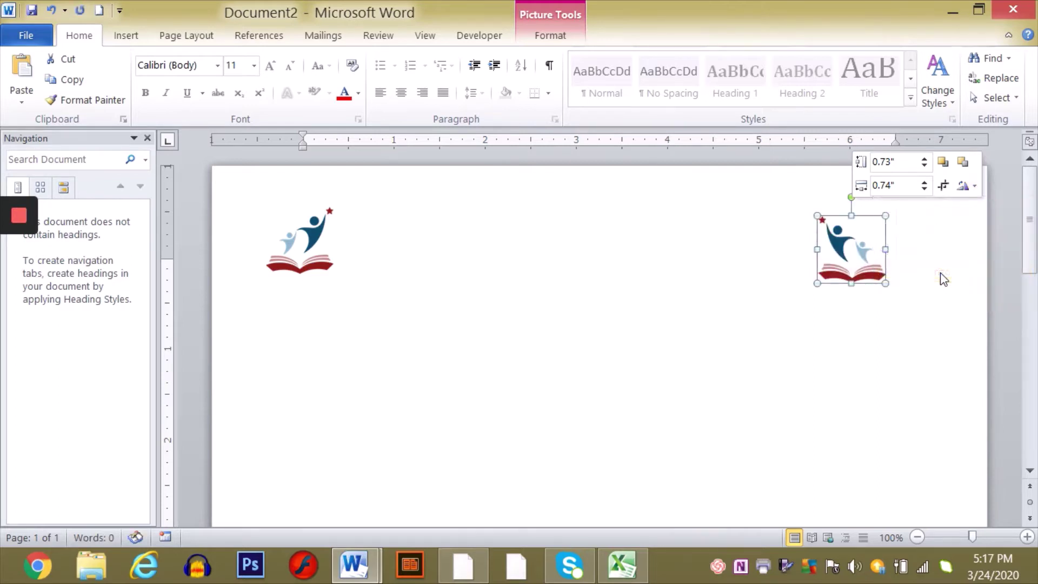
left_click(762, 356)
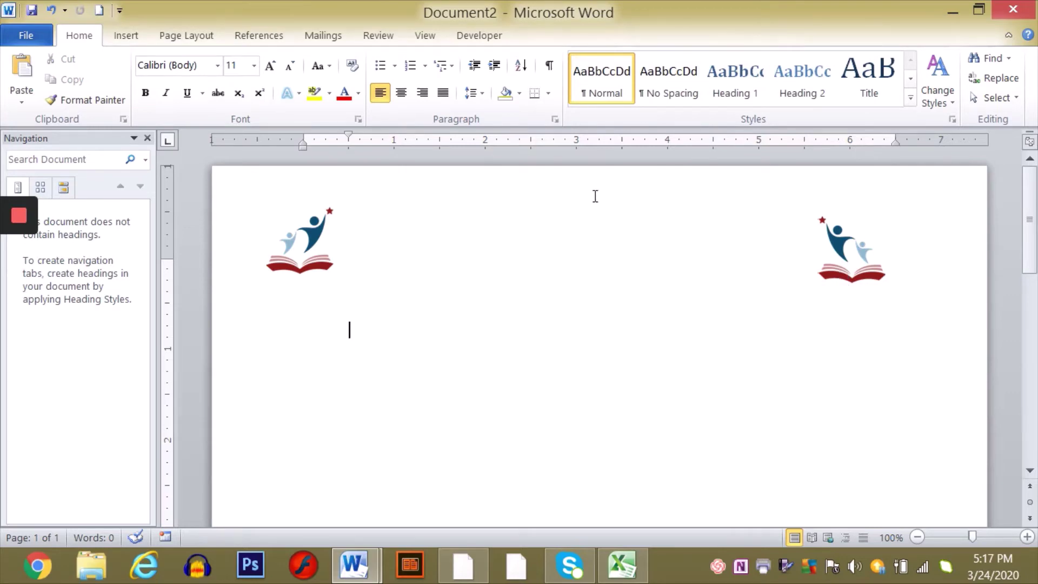
- Nudge both logos into the top corners and reopen the header for editing
double_click(468, 203)
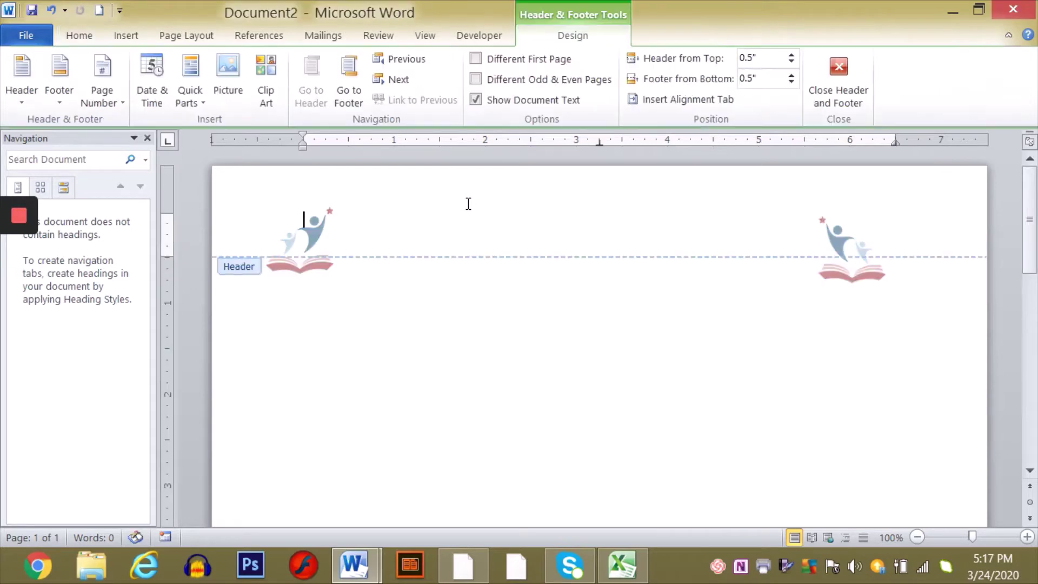
double_click(414, 339)
left_click_drag(285, 243, 286, 222)
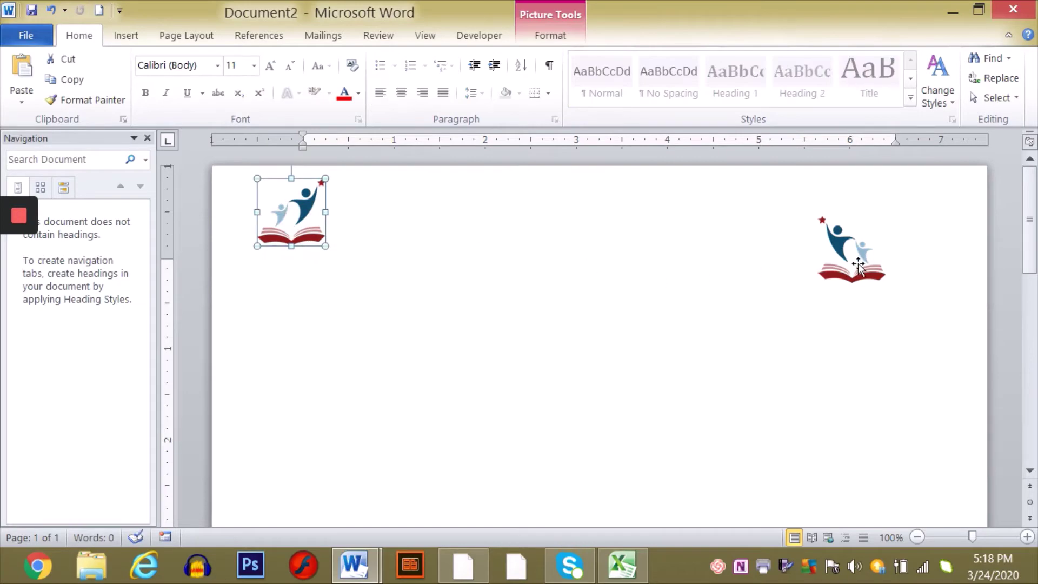
left_click_drag(857, 263, 884, 229)
double_click(677, 236)
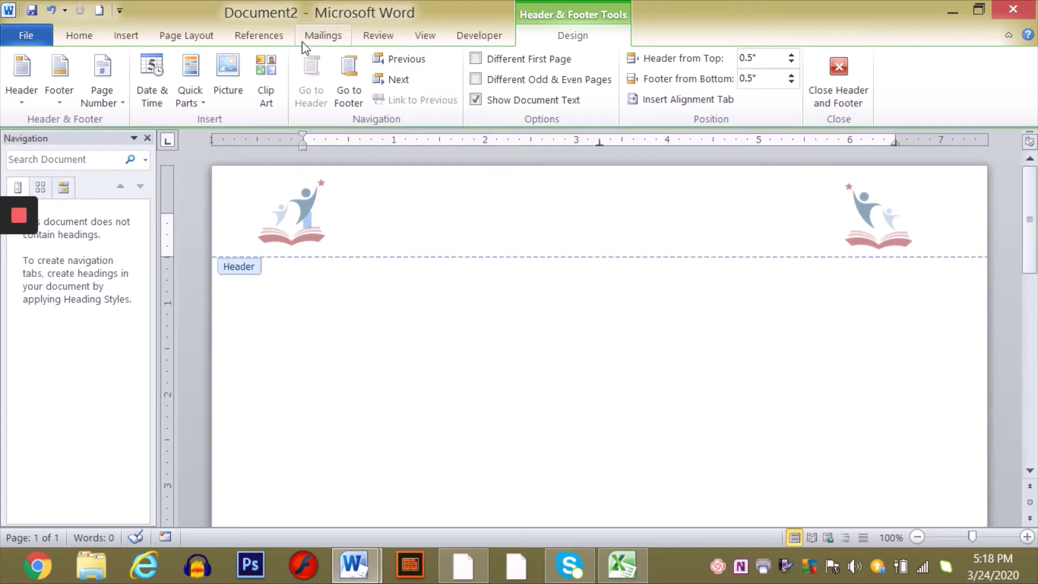
- Add a Simple Text Box to the header containing 'OpenLearn Ja' and a new empty line
left_click(128, 36)
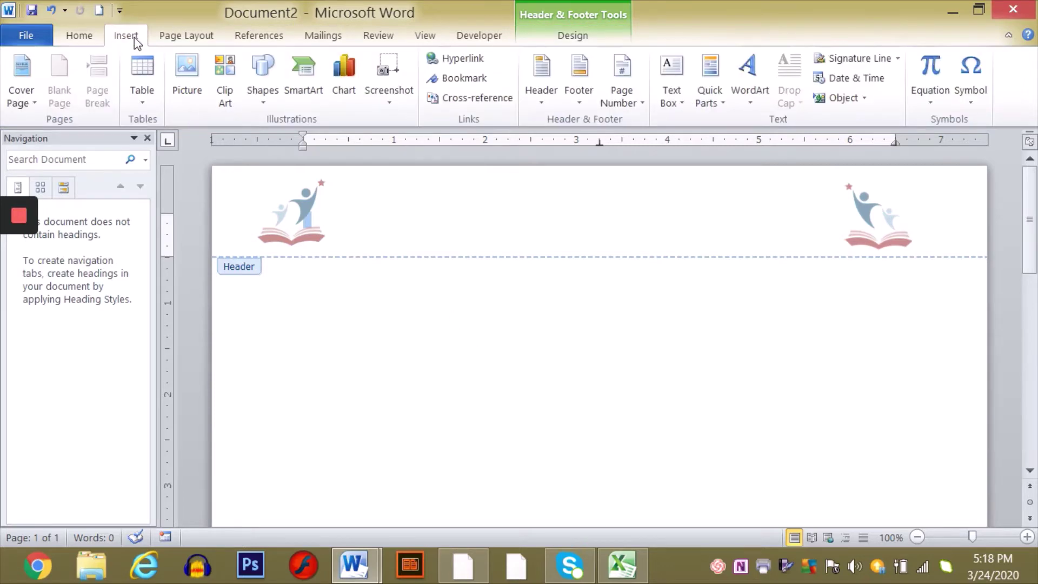
left_click(676, 71)
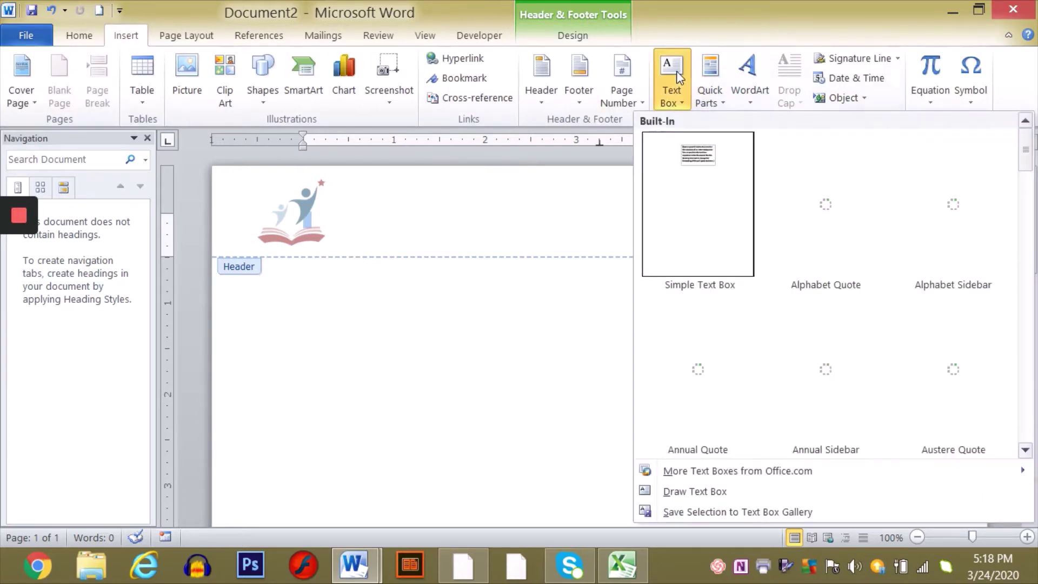
left_click(694, 216)
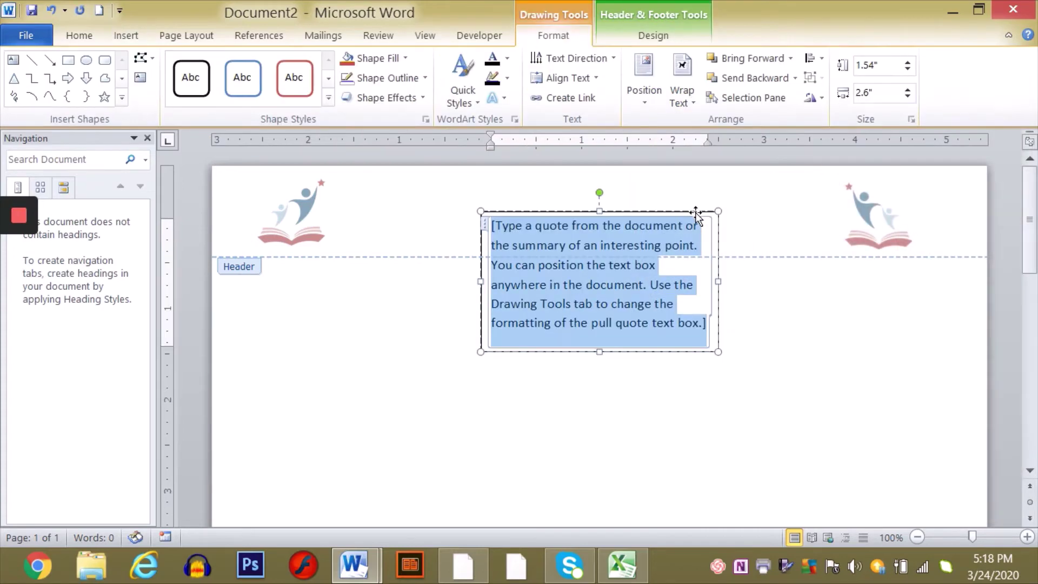
key("BackSpace")
type("O")
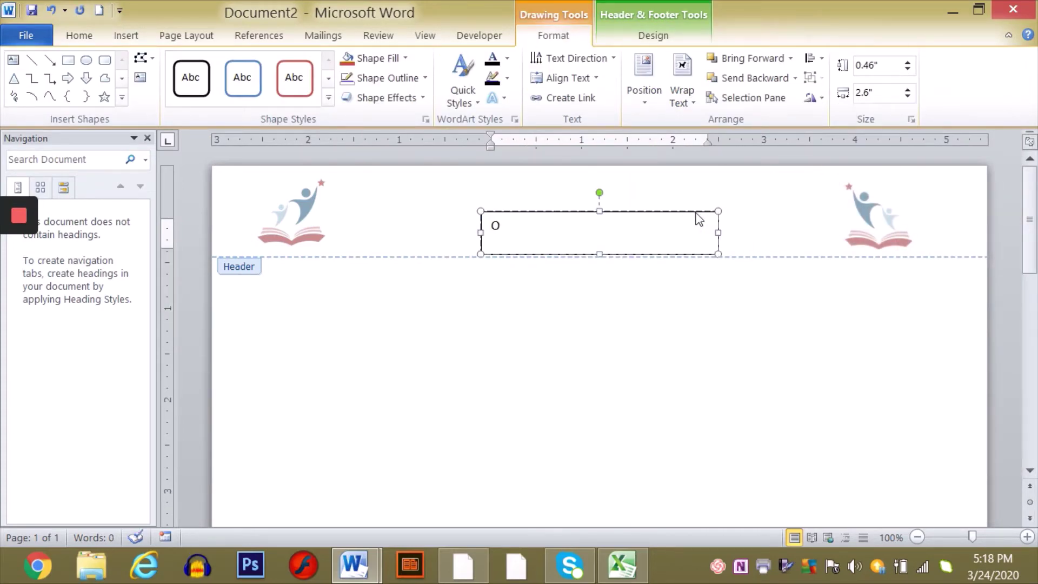
type("penLearn Ja")
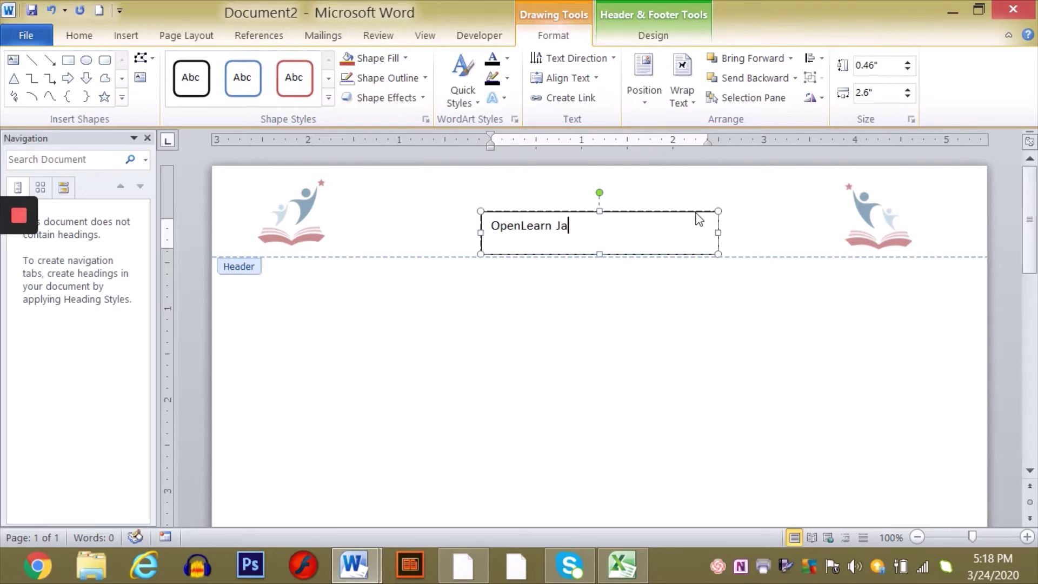
key("Return")
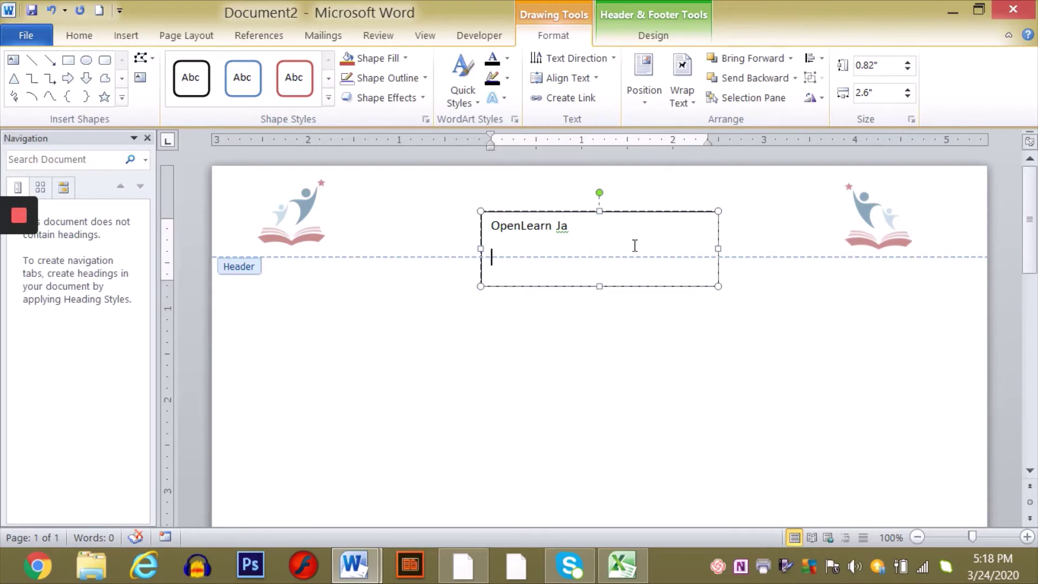
left_click_drag(490, 225, 614, 285)
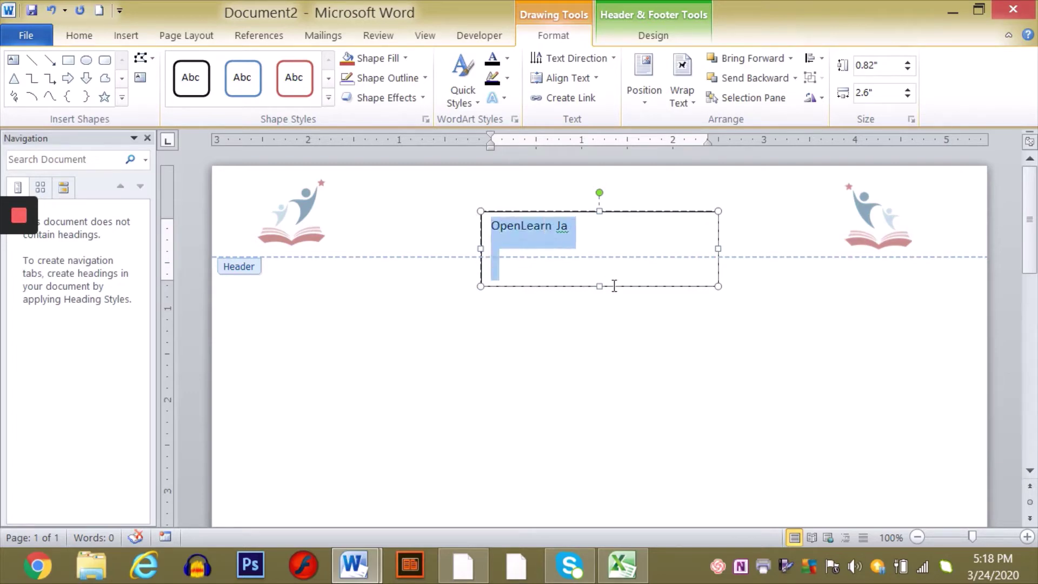
left_click(78, 36)
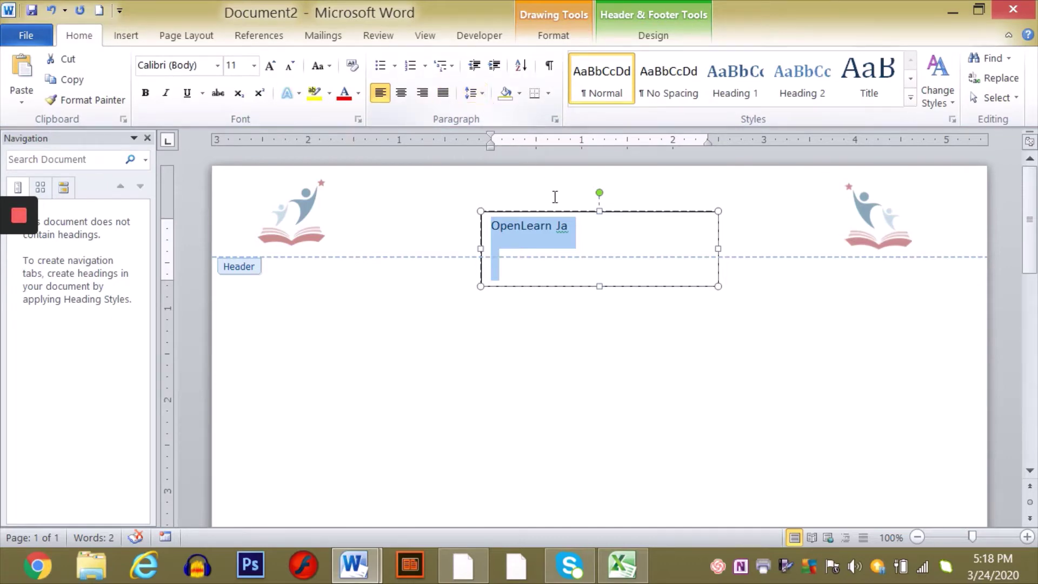
- Remove space after paragraphs and type the address: OpenLearn Ja., 19 Main St., Black River P.O., St. Elizabeth
left_click(482, 93)
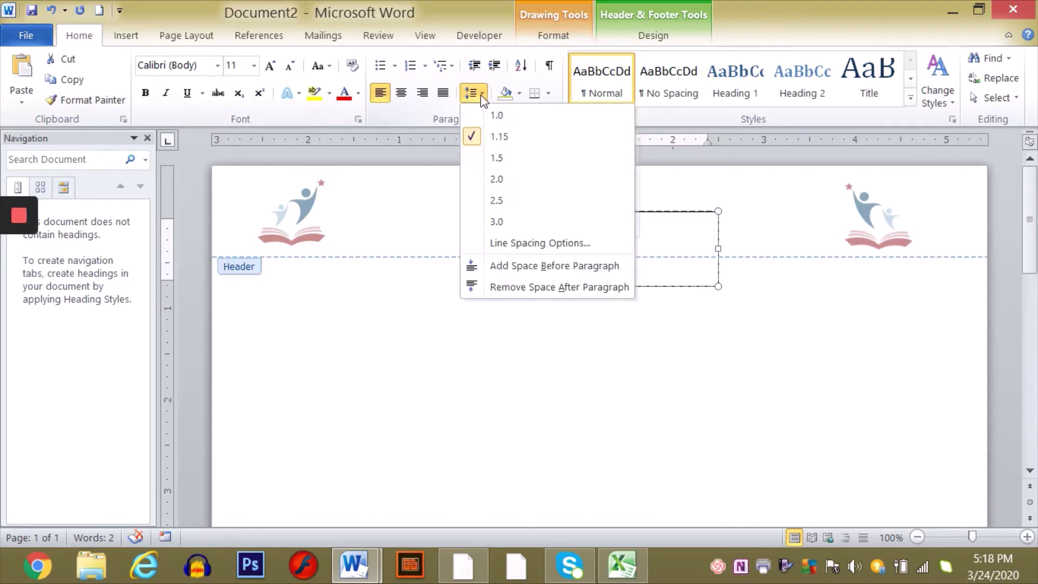
left_click(538, 289)
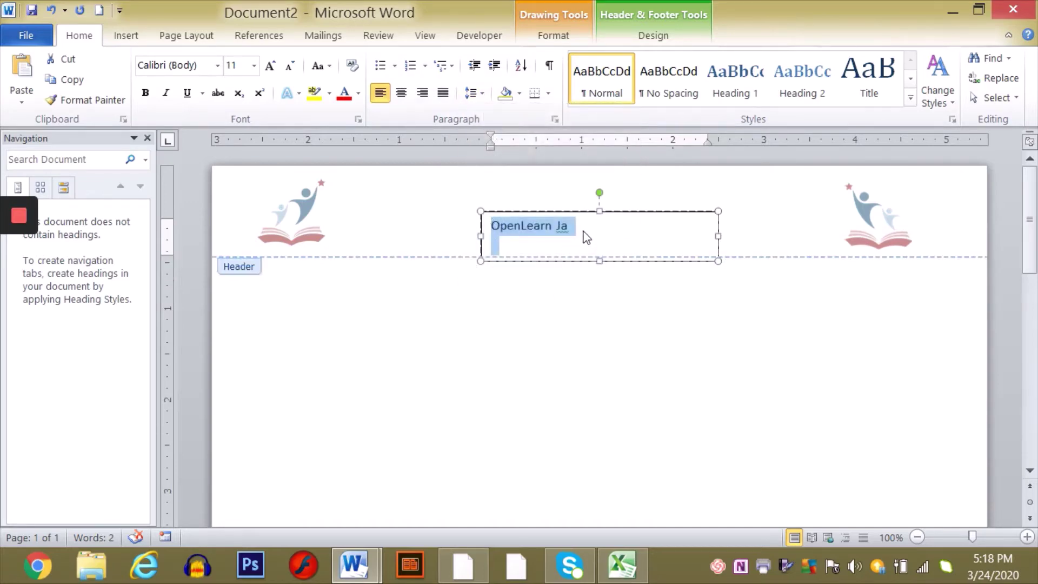
left_click(583, 228)
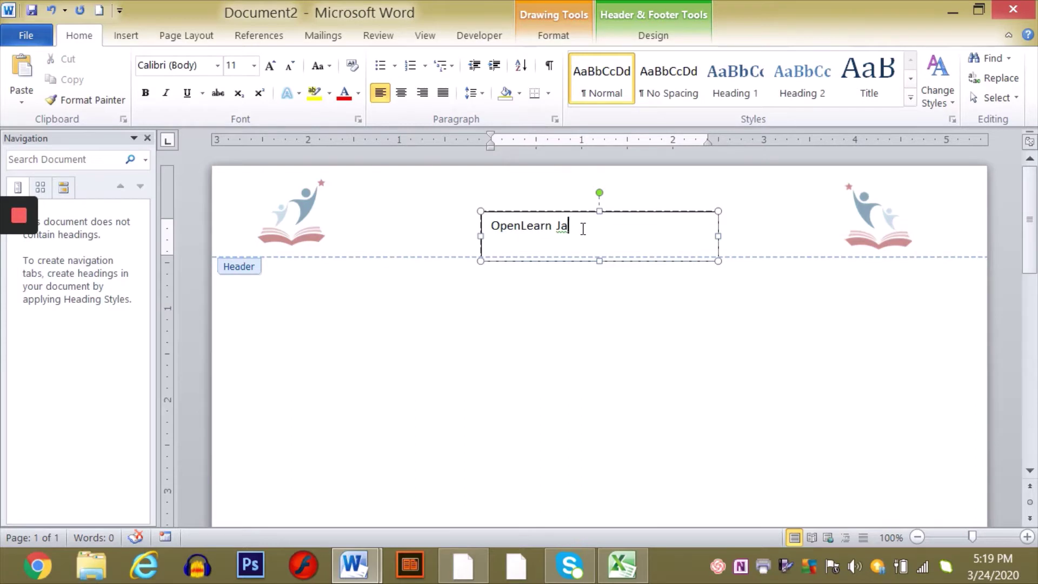
type(".")
key("Return")
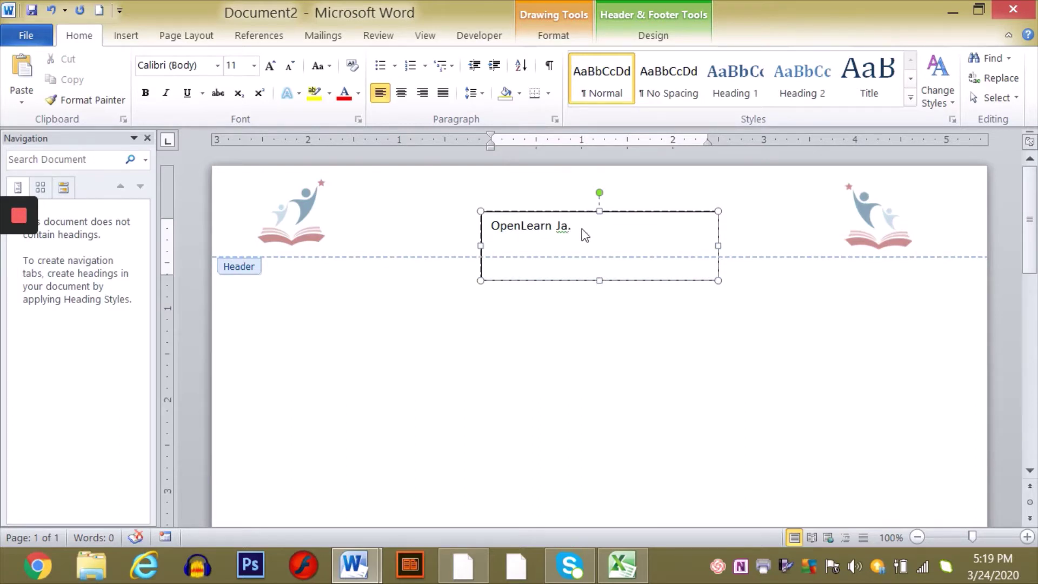
type("19 Main St.")
key("Return")
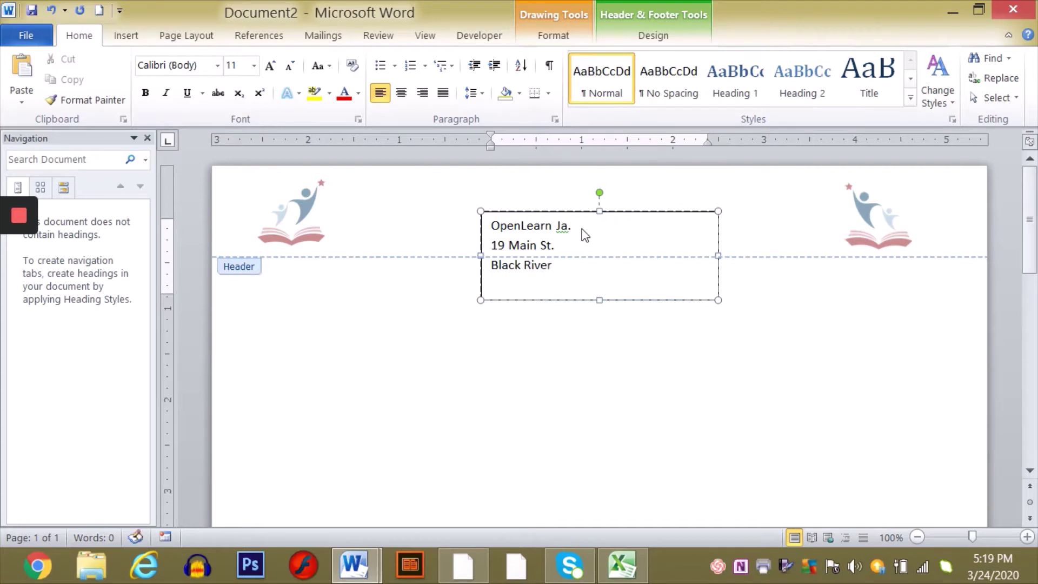
type("P.O.")
key("Return")
type("St. e")
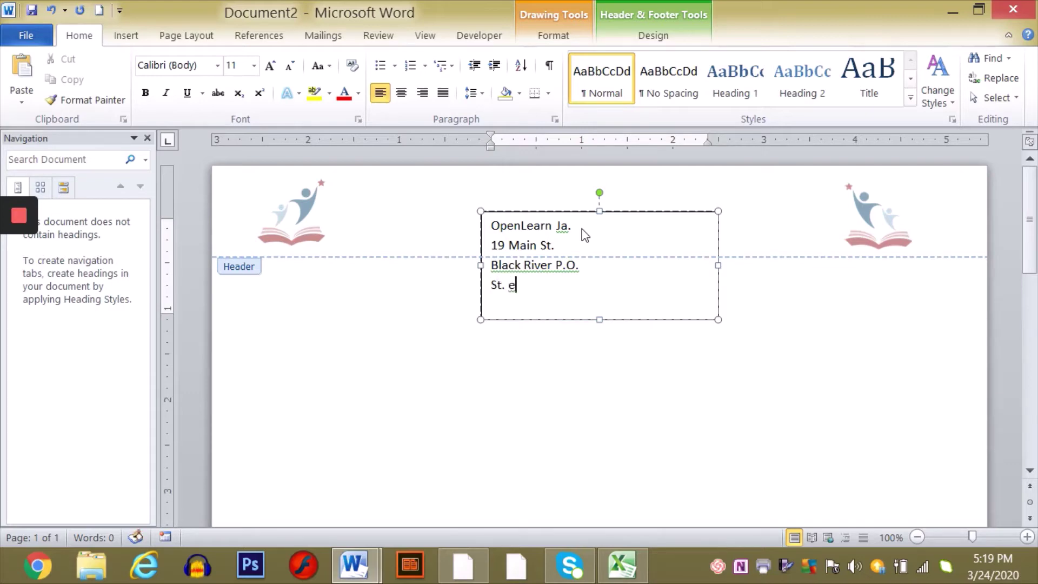
key("BackSpace")
type("t. Elizabeth")
- Shorten the address box, move it up between the logos and widen it toward the right logo
left_click_drag(599, 320, 603, 298)
left_click_drag(569, 212, 468, 172)
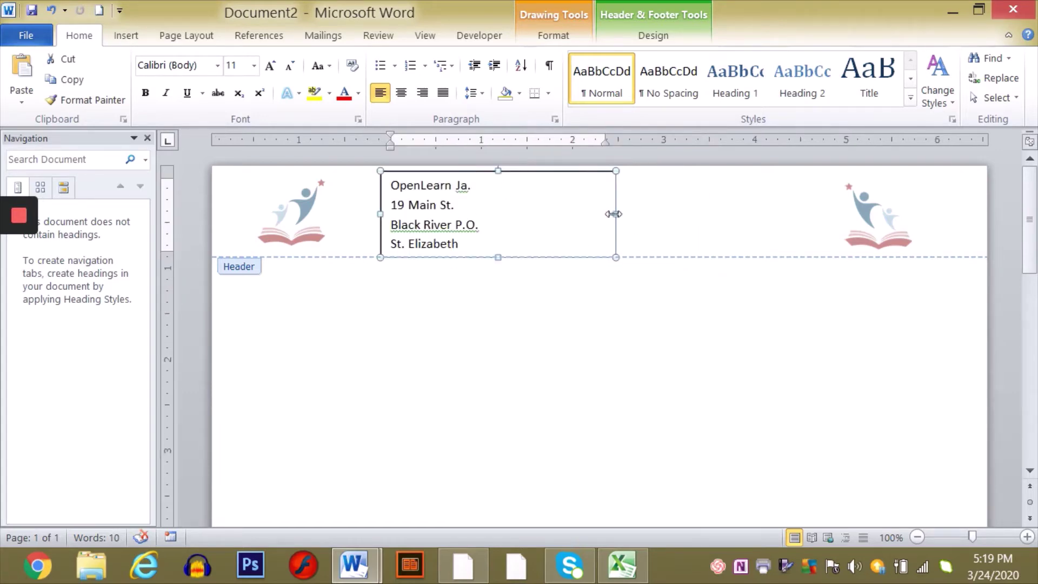
left_click_drag(615, 214, 770, 214)
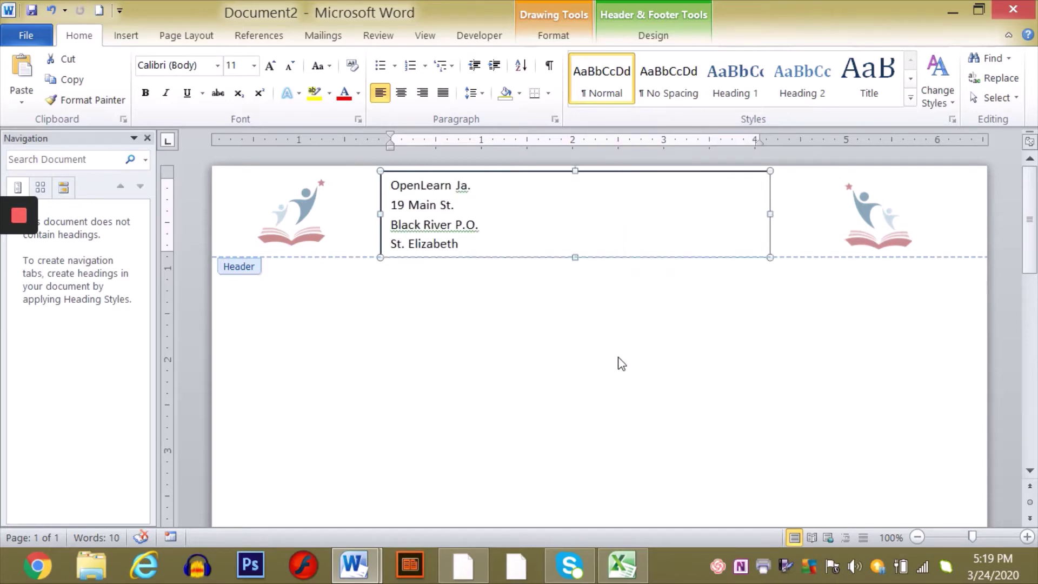
left_click(494, 190)
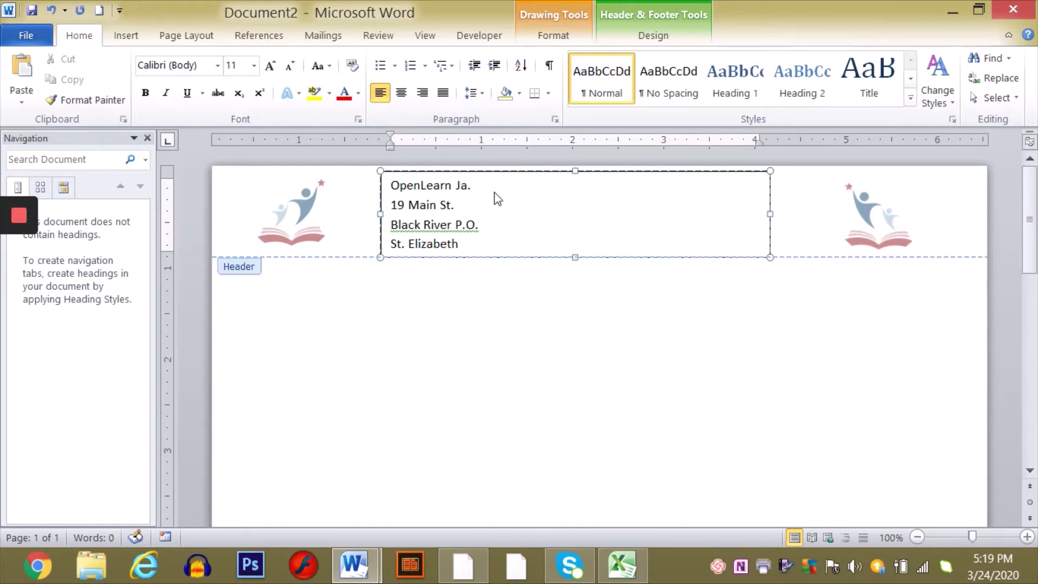
- Add a 'Website:' label further along the OpenLearn Ja. line
key("Tab")
key("Tab")
key("Tab")
key("Tab")
key("Tab")
type("Website:")
key("Return")
type("op")
key("BackSpace")
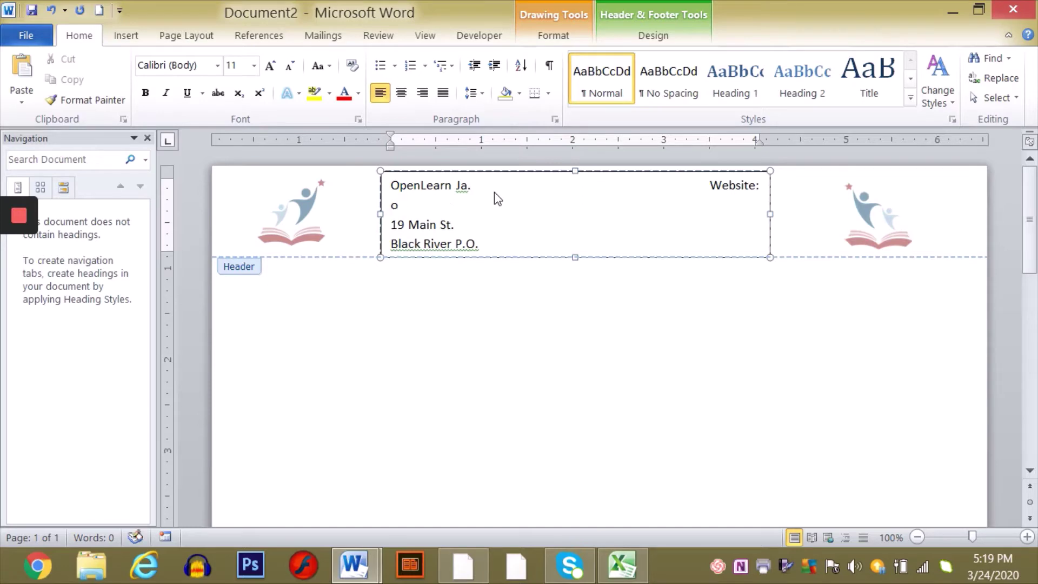
key("BackSpace")
key("BackSpace")
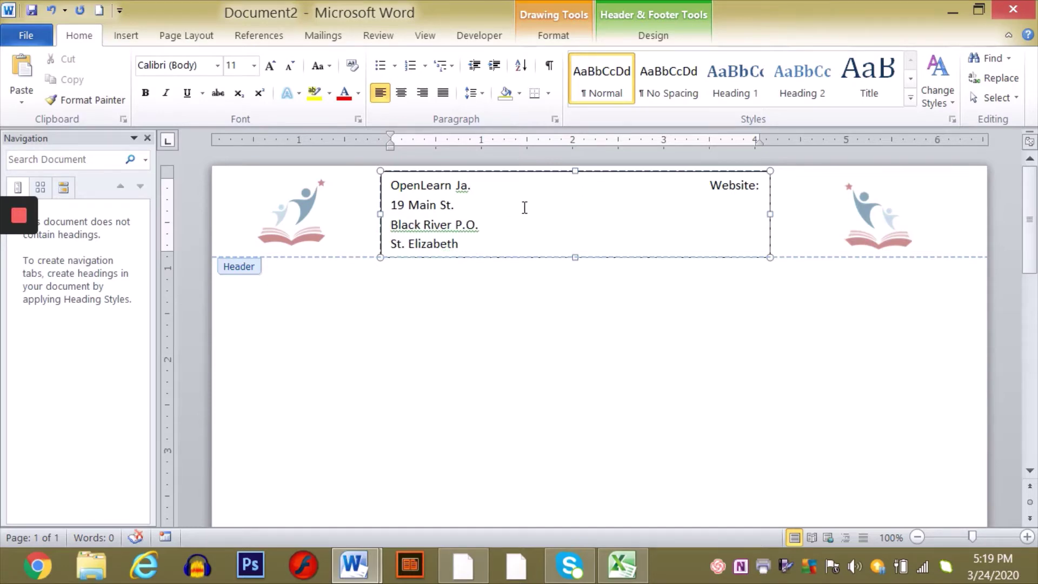
left_click(710, 186)
key("BackSpace")
key("BackSpace")
key("BackSpace")
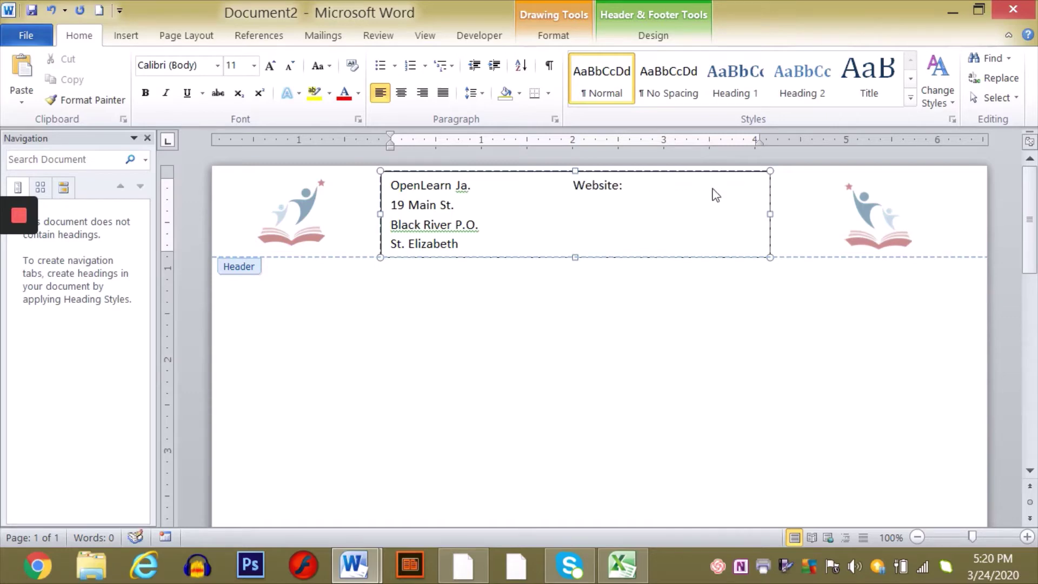
left_click(695, 190)
type("www.epenlearnja.edu")
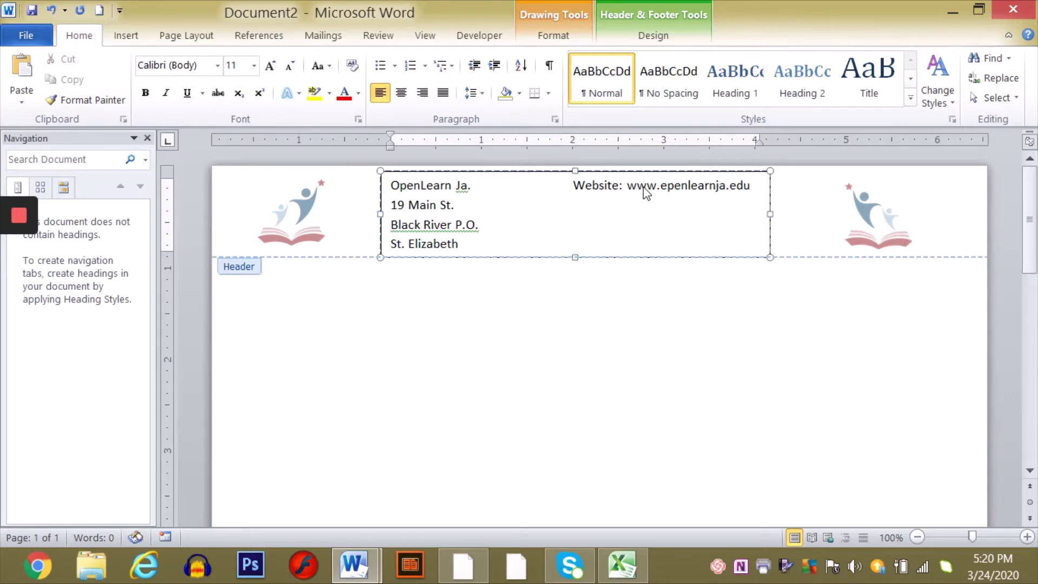
type(".jm")
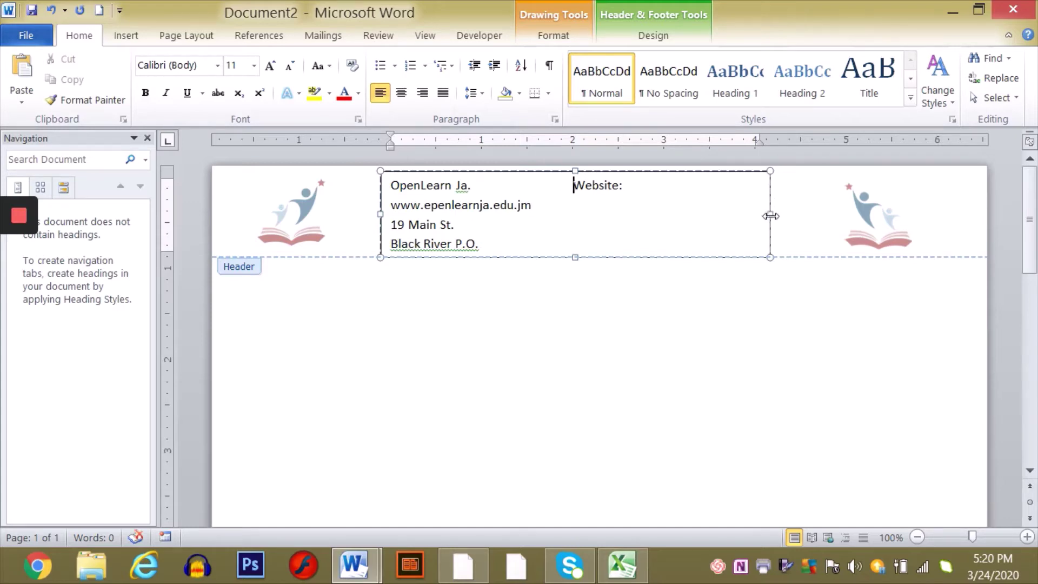
left_click_drag(770, 216, 823, 212)
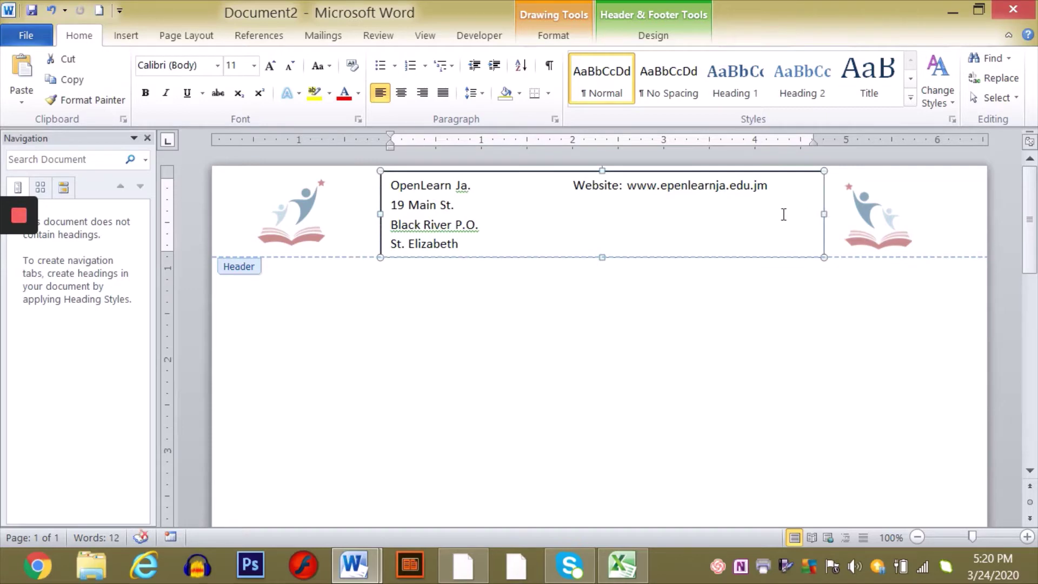
- Remove the Website text from the first line of the address box
double_click(579, 206)
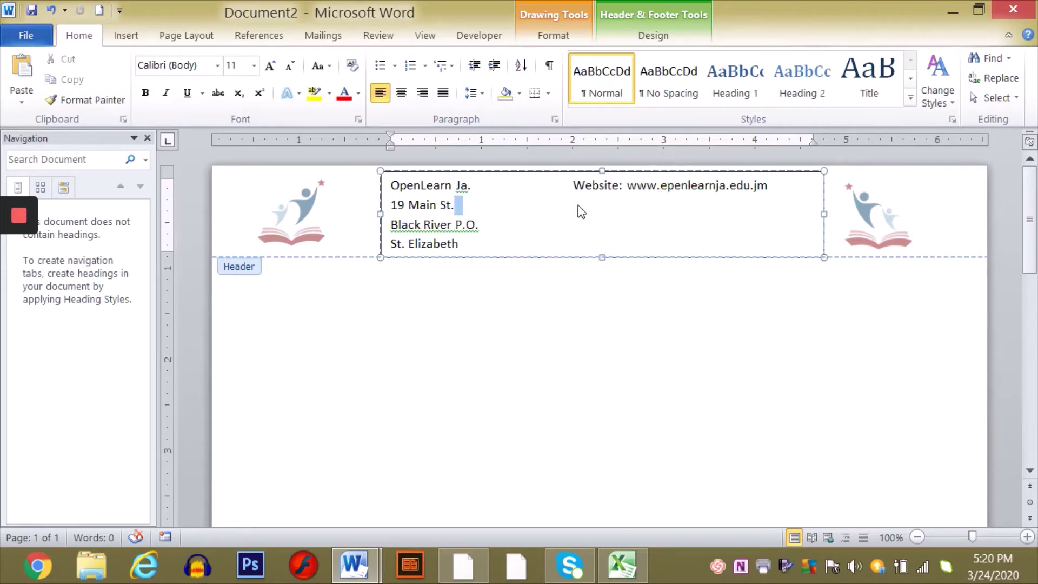
triple_click(583, 205)
left_click_drag(572, 185, 767, 186)
key("ctrl+c")
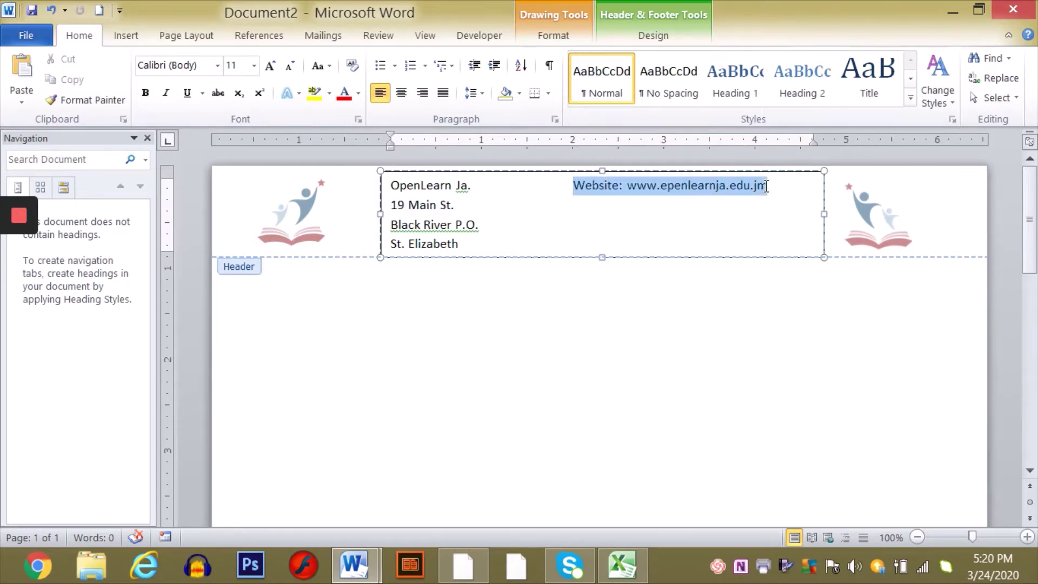
key("Delete")
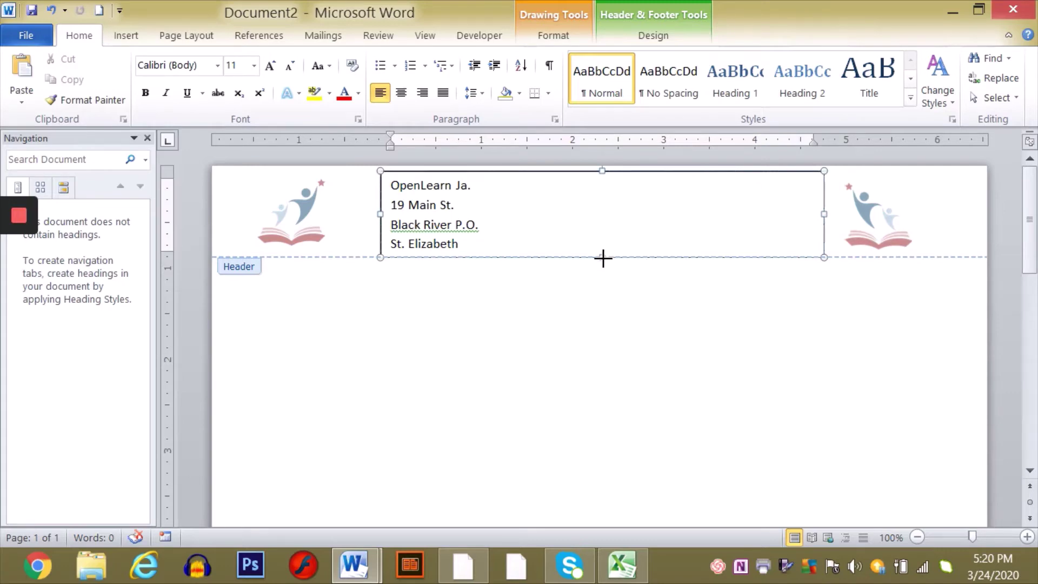
- Make the address box taller and centre its four address lines
left_click_drag(600, 257, 599, 293)
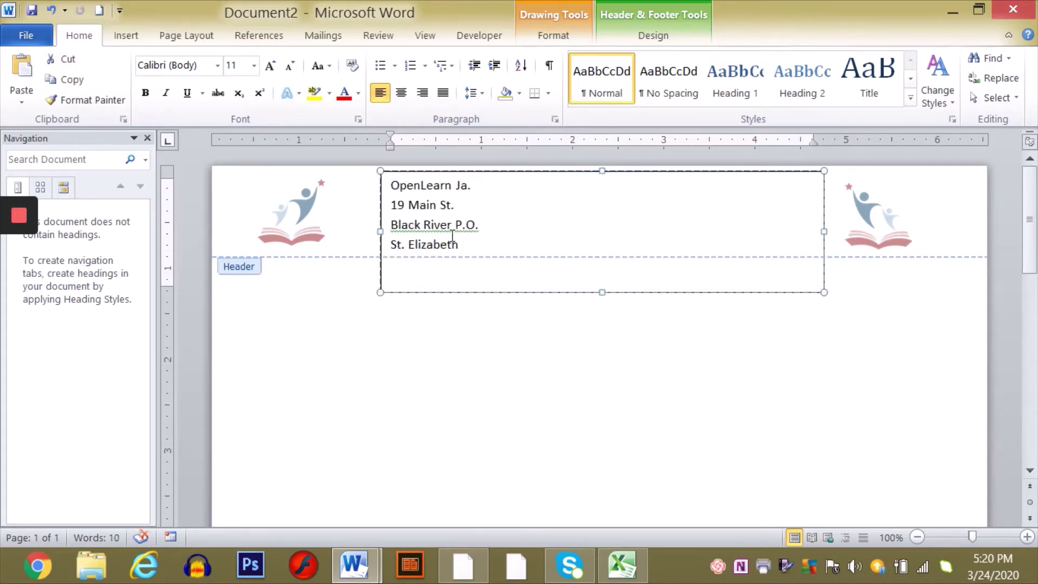
left_click_drag(465, 246, 400, 176)
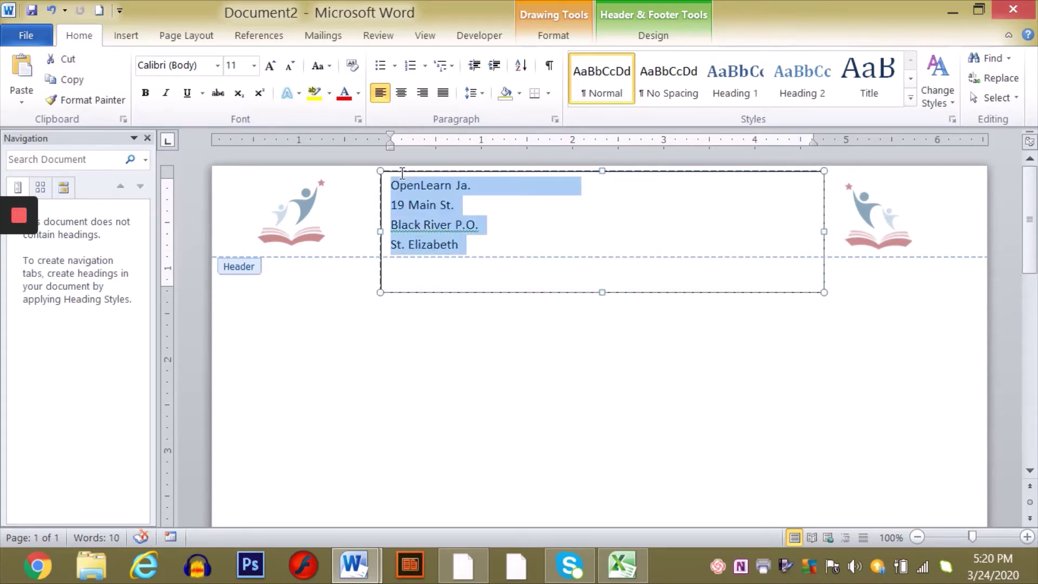
left_click(401, 93)
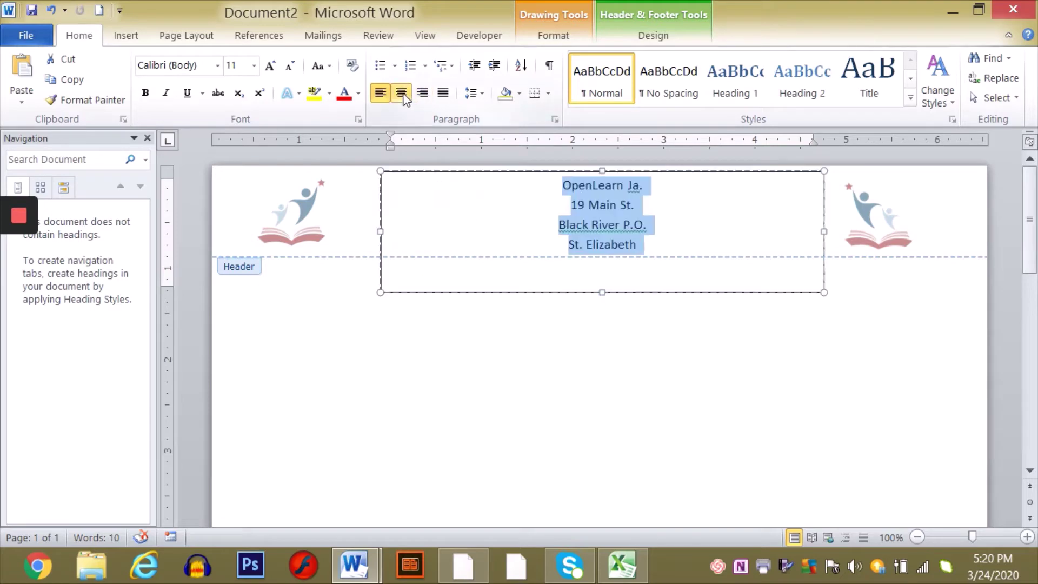
- Paste the website line below St. Elizabeth so the web address becomes a hyperlink
left_click(653, 276)
left_click(646, 248)
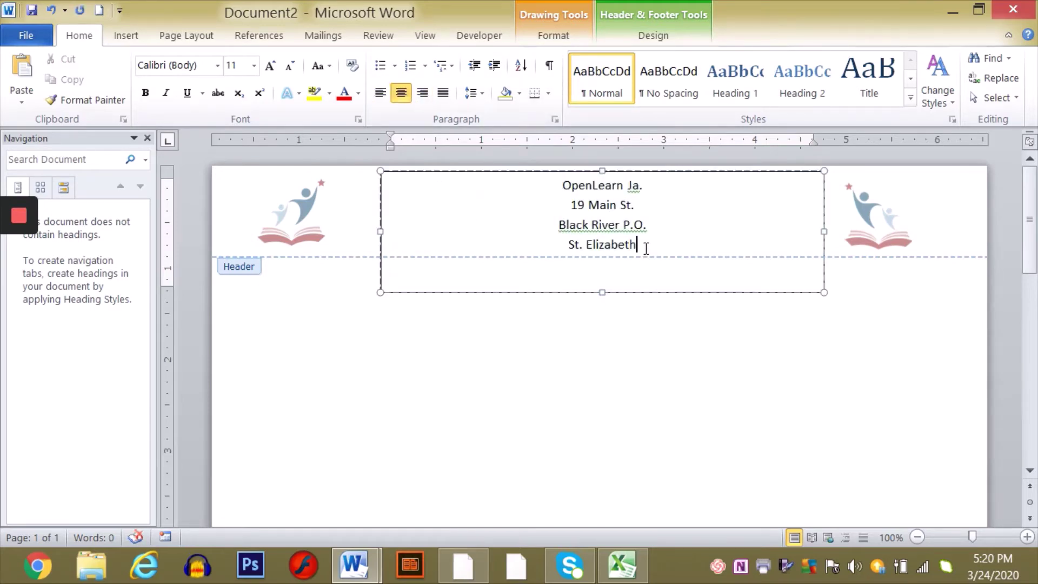
key("Down")
key("ctrl+v")
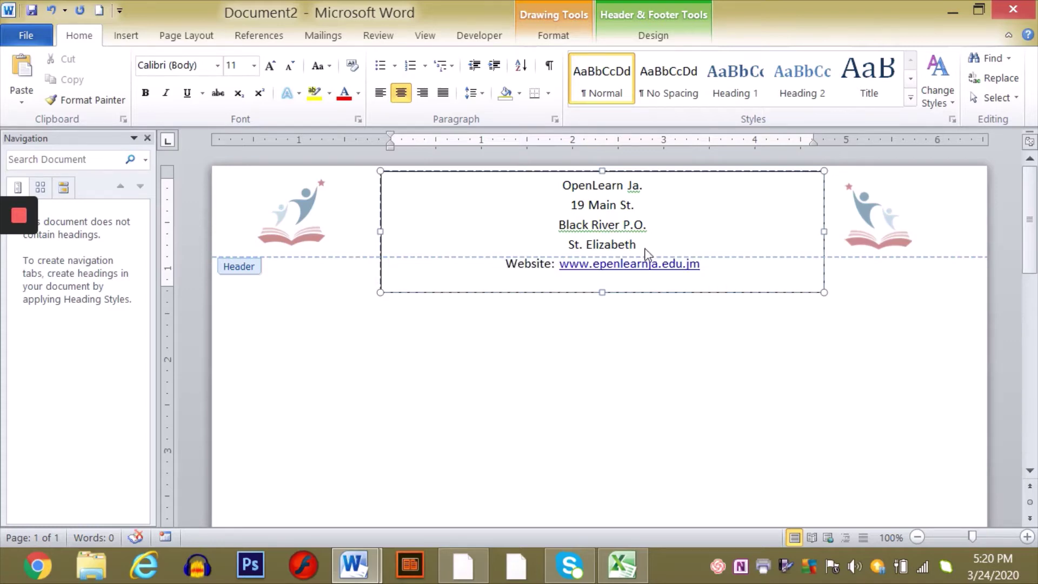
key("Return")
- Add an Email line with the school's contact e-mail address beneath the website
left_click(600, 265)
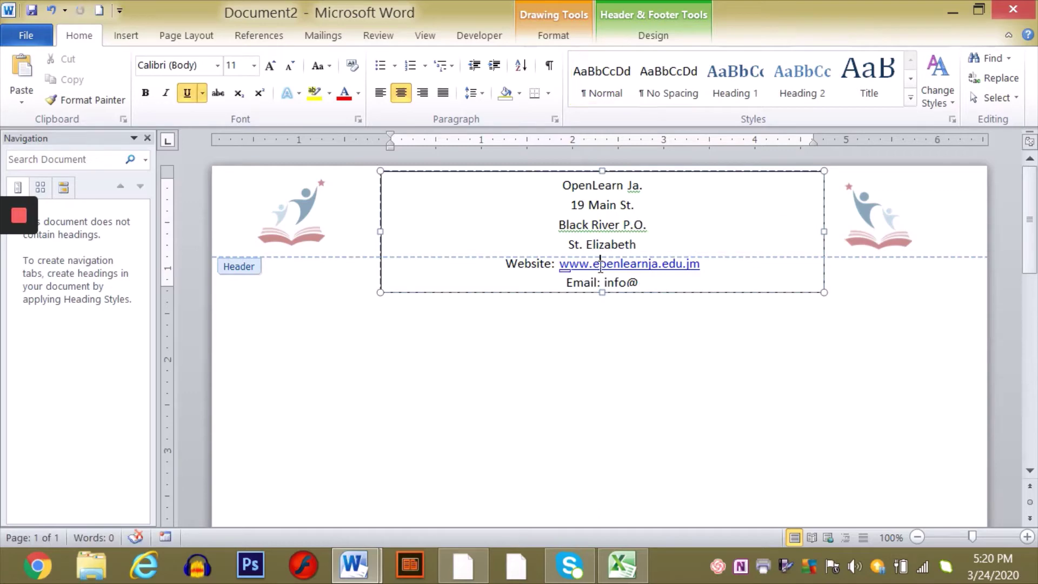
left_click(644, 283)
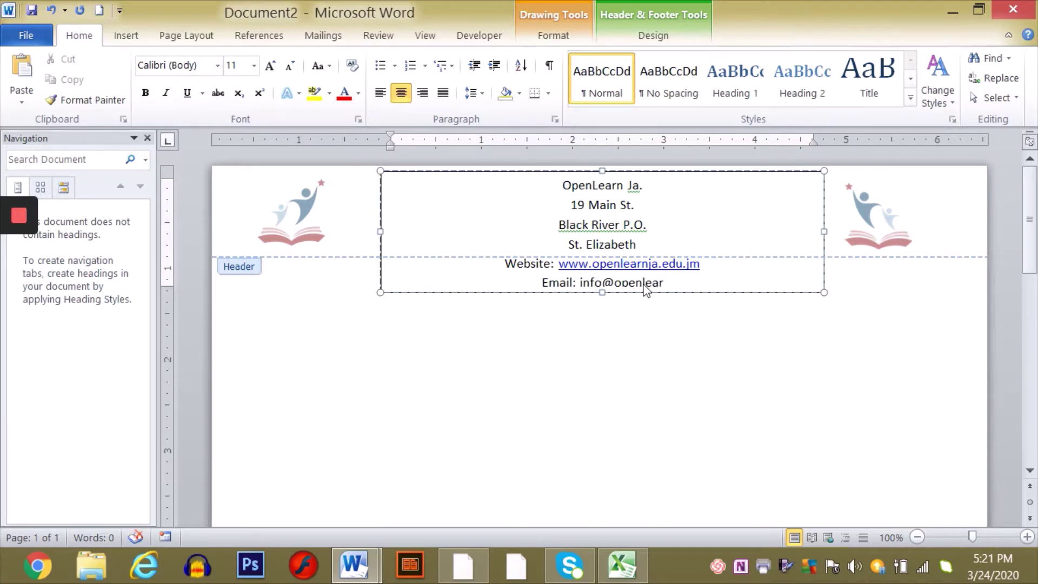
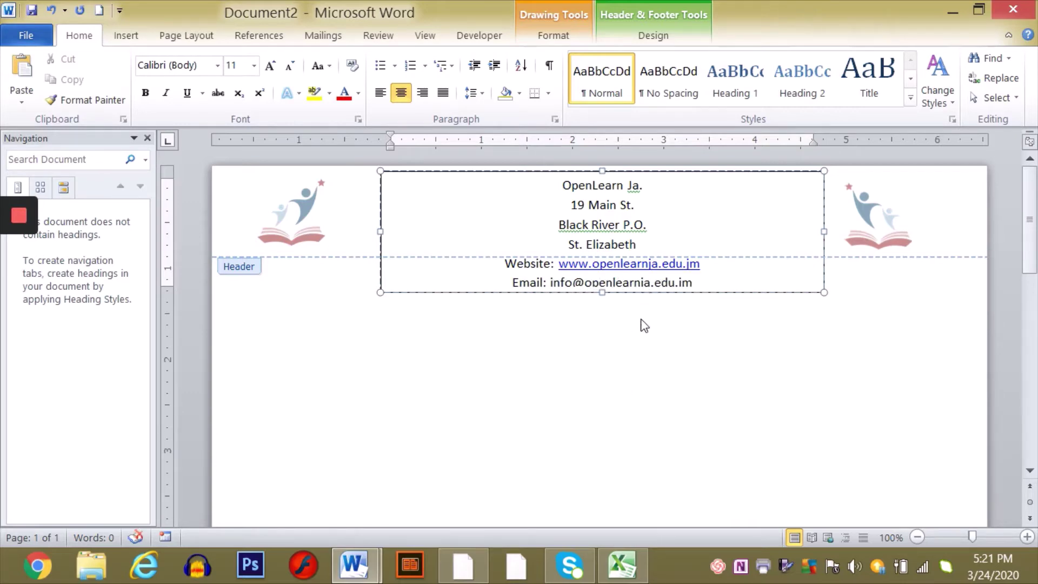
- Enlarge the box to reveal the Email line and shift the left logo right and down
left_click_drag(602, 293, 605, 304)
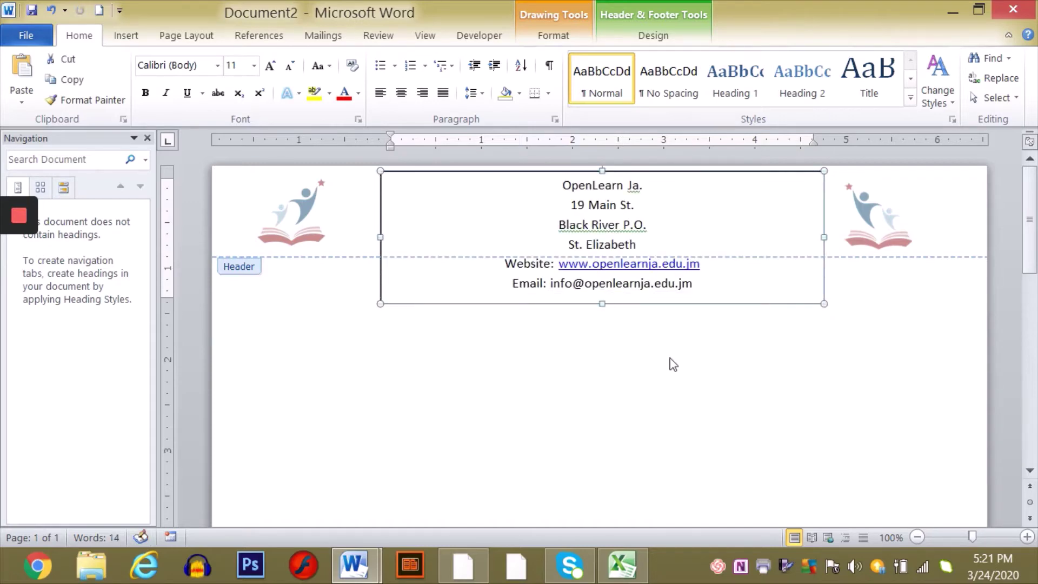
double_click(685, 437)
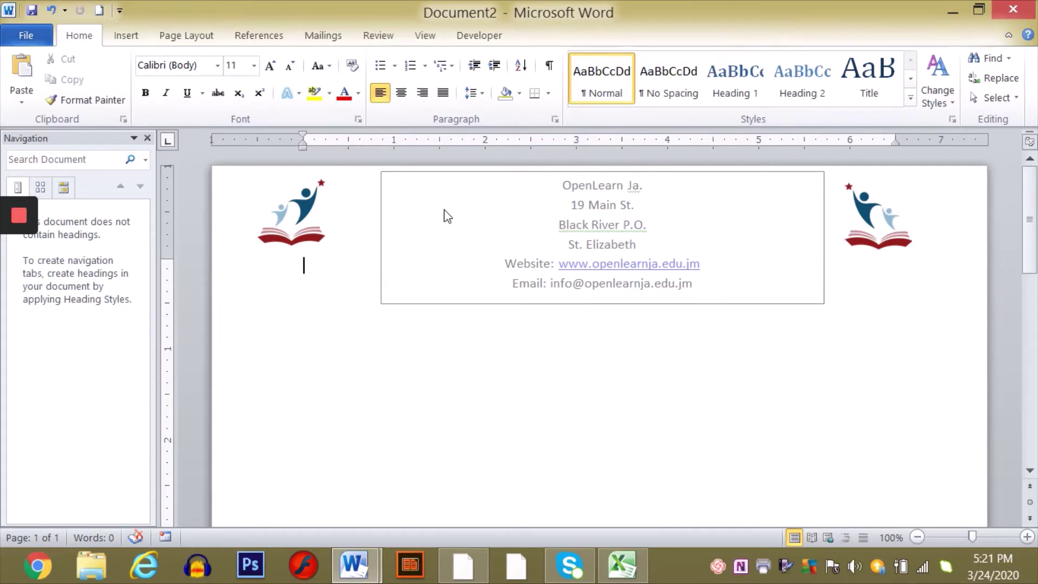
left_click_drag(295, 204, 348, 225)
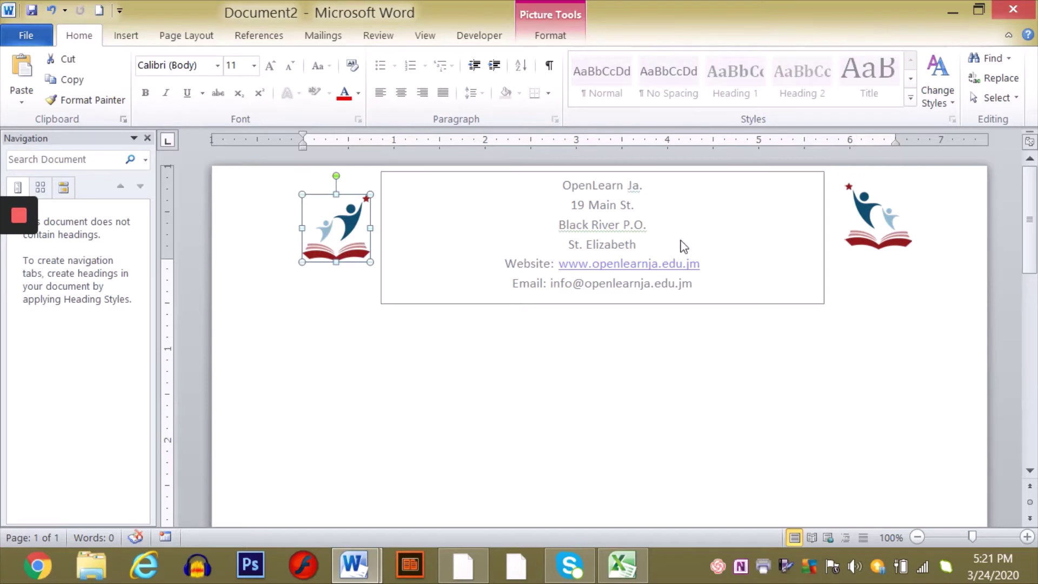
left_click(668, 300)
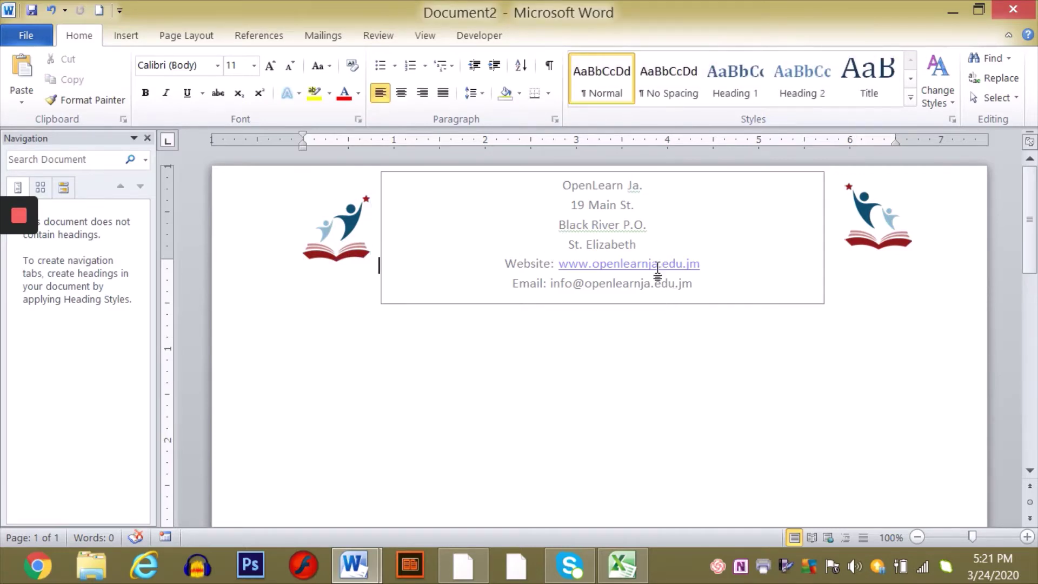
- Move the letterhead text box slightly lower in the header
double_click(661, 188)
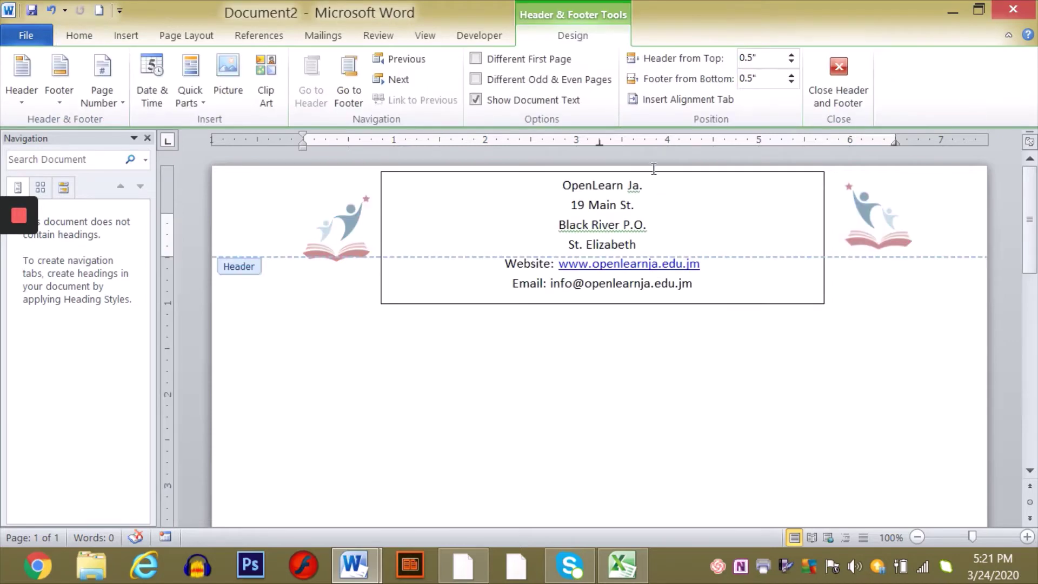
left_click(651, 172)
left_click_drag(652, 173, 656, 192)
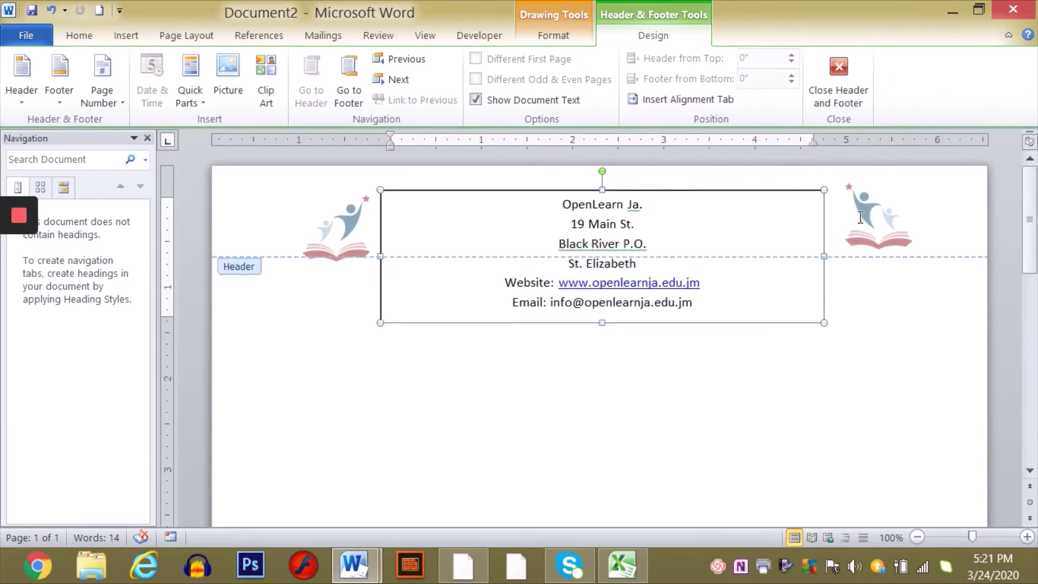
scroll(632, 203, "down", 2)
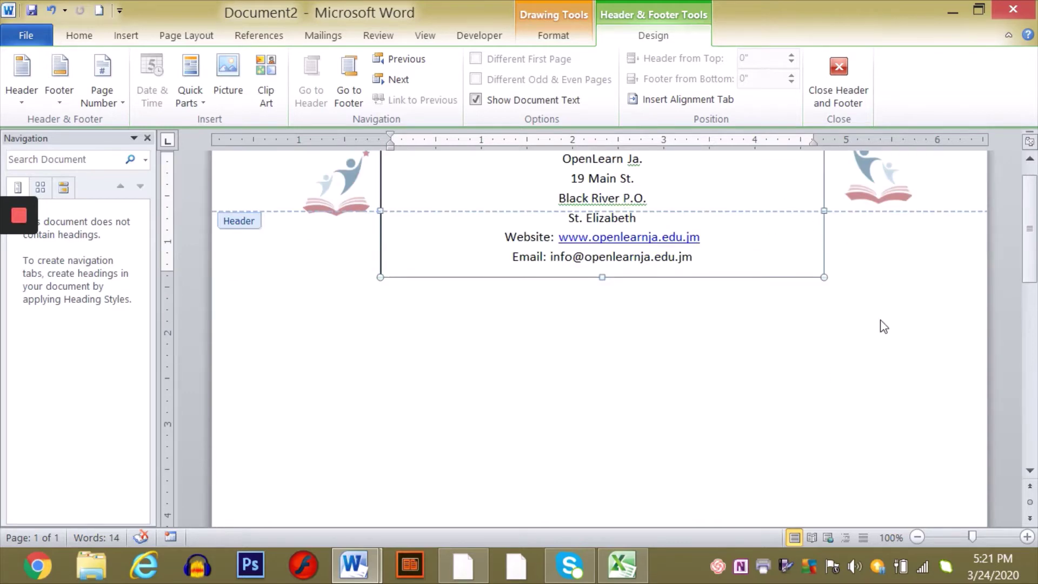
double_click(845, 326)
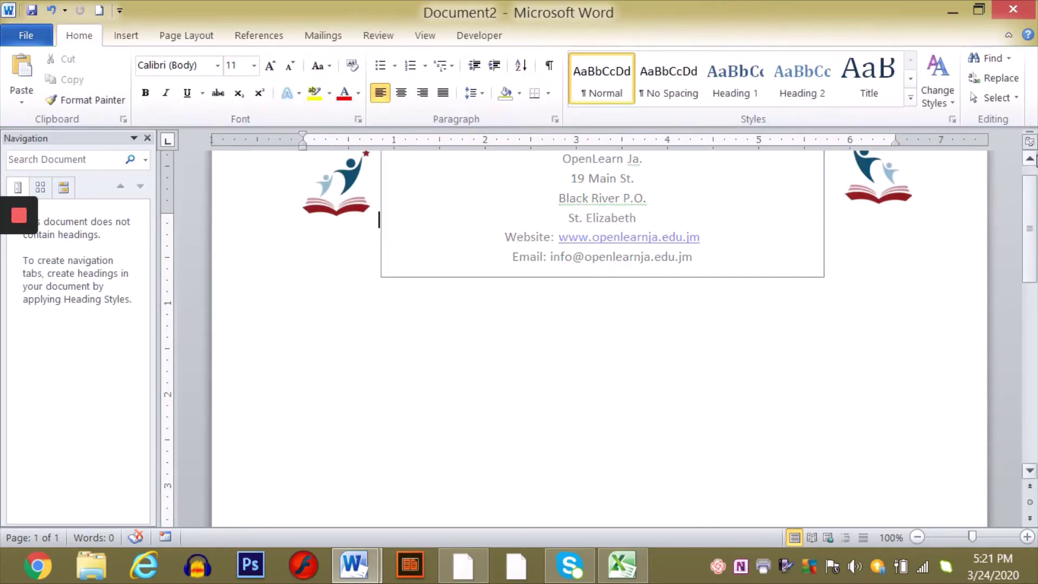
- Pull the right and left logos inward against the letterhead box's edges
left_click(1030, 160)
left_click(1029, 159)
left_click(1029, 160)
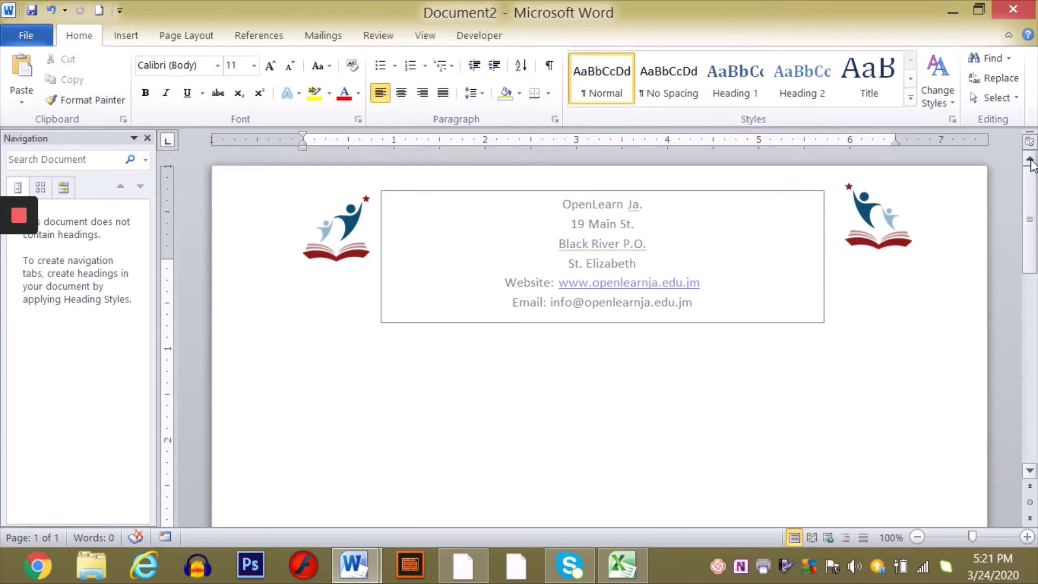
left_click_drag(856, 210, 842, 212)
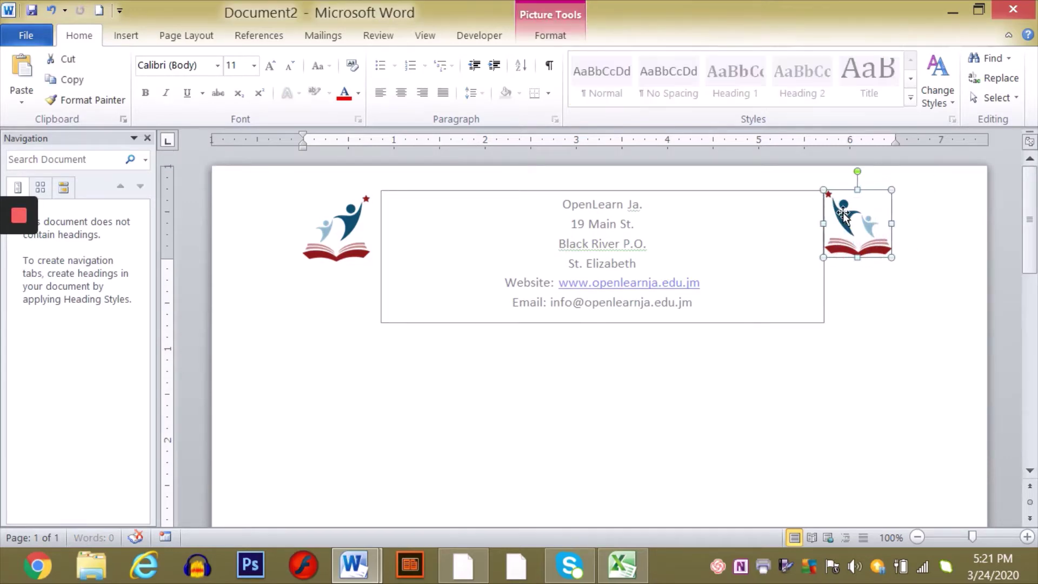
left_click_drag(346, 234, 358, 231)
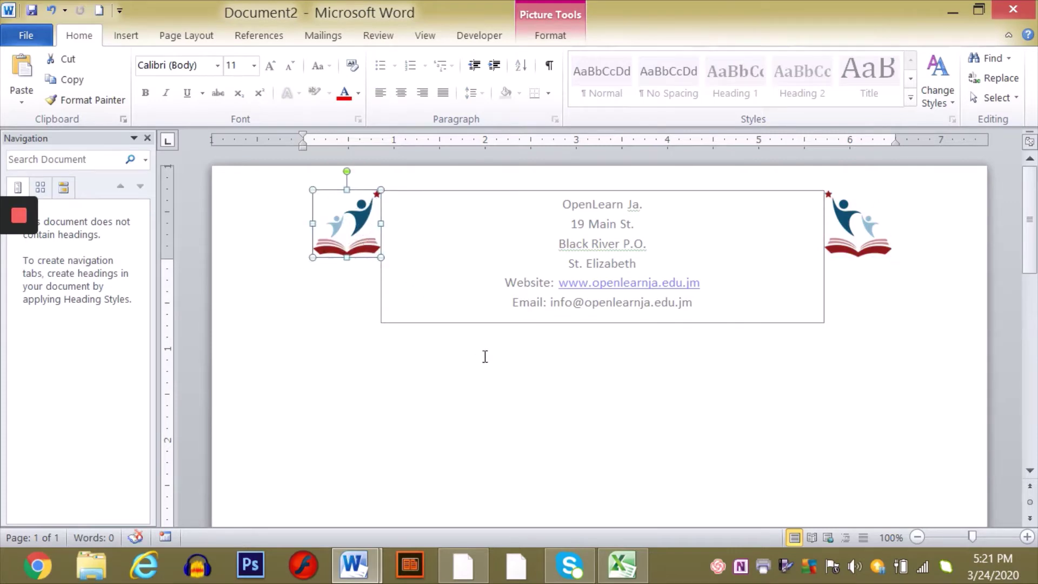
left_click(494, 365)
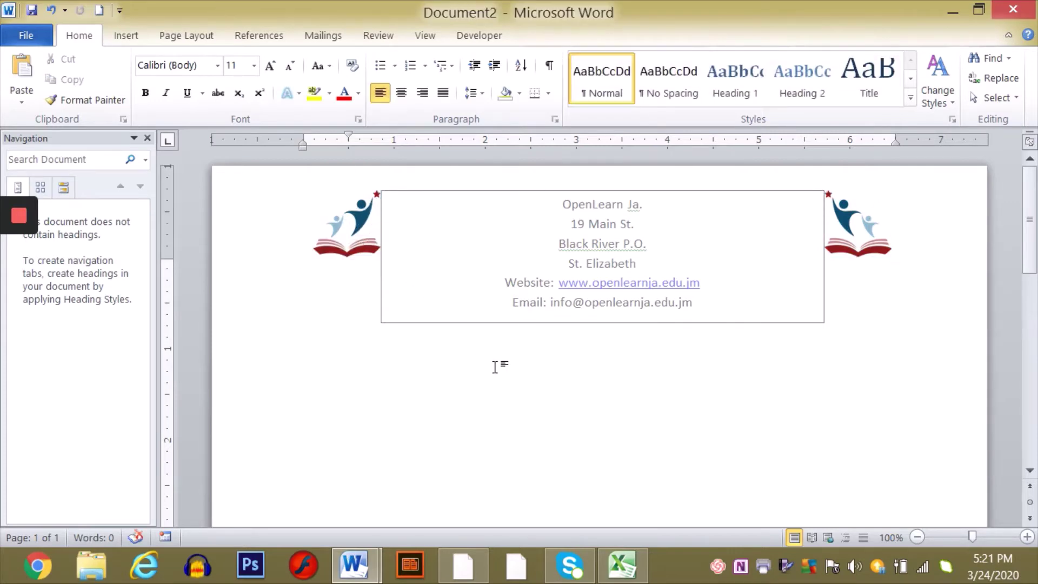
double_click(518, 190)
left_click(516, 191)
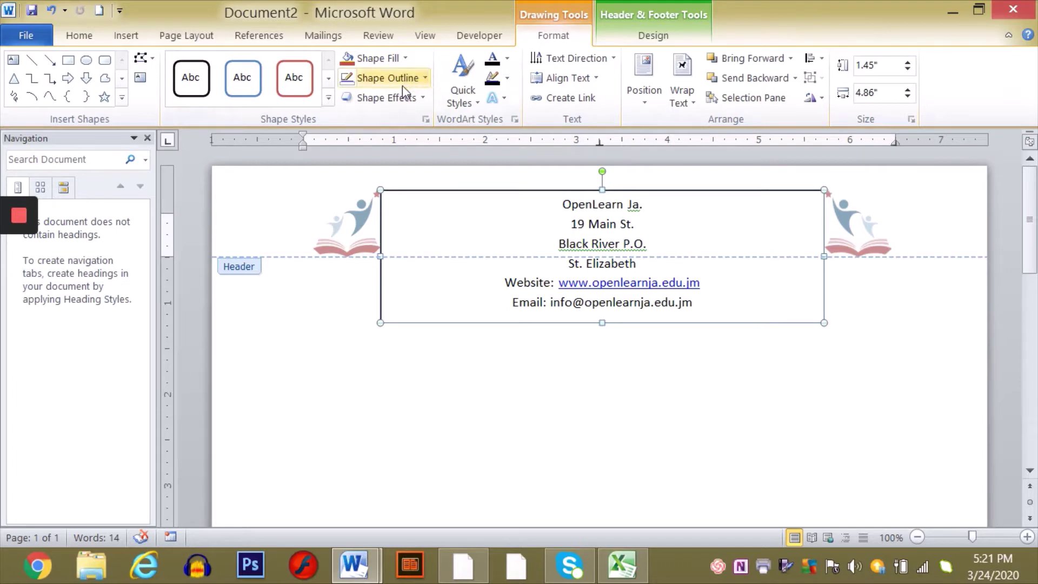
- Set the letterhead box's Shape Outline to No Outline and return to the body
left_click(424, 80)
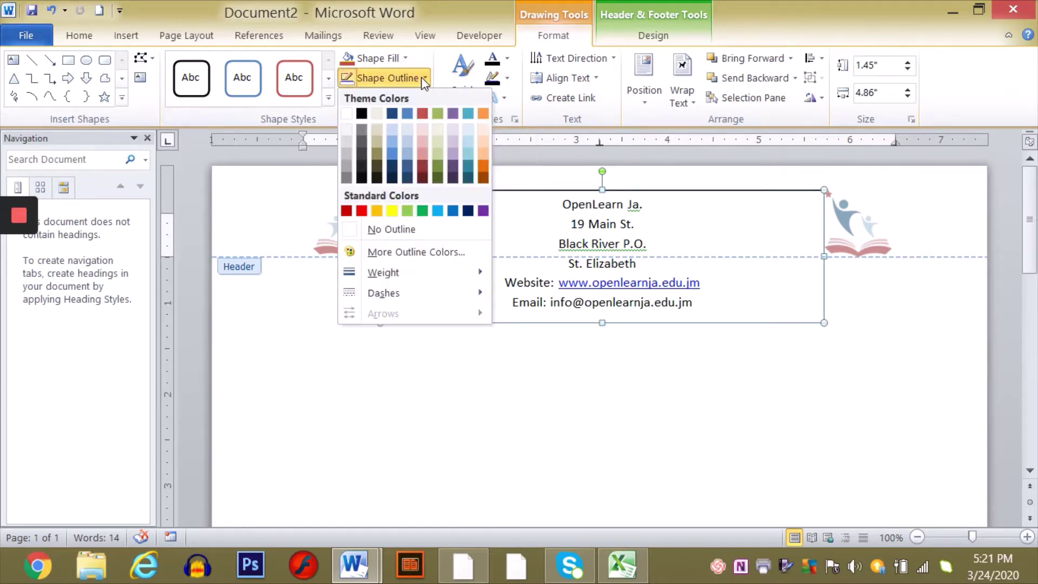
left_click(389, 230)
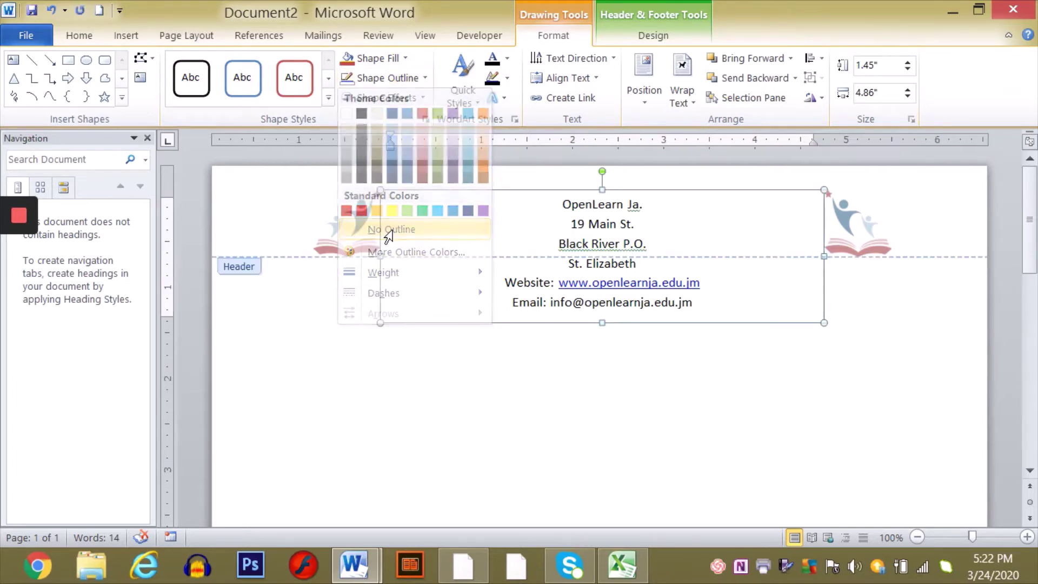
double_click(513, 398)
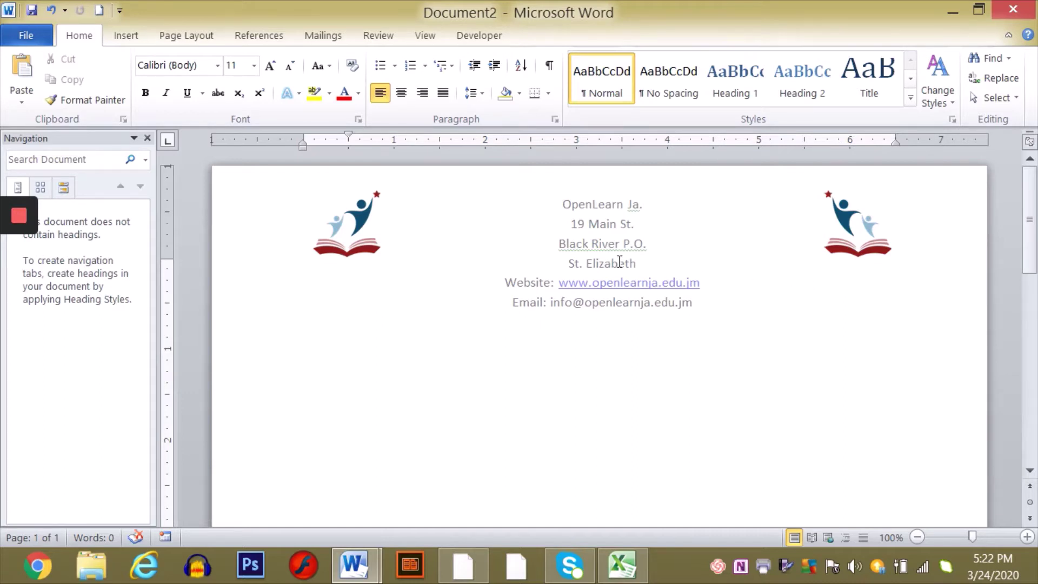
- Make the school name OpenLearn Ja. bold in the header
double_click(641, 212)
left_click_drag(653, 206, 511, 206)
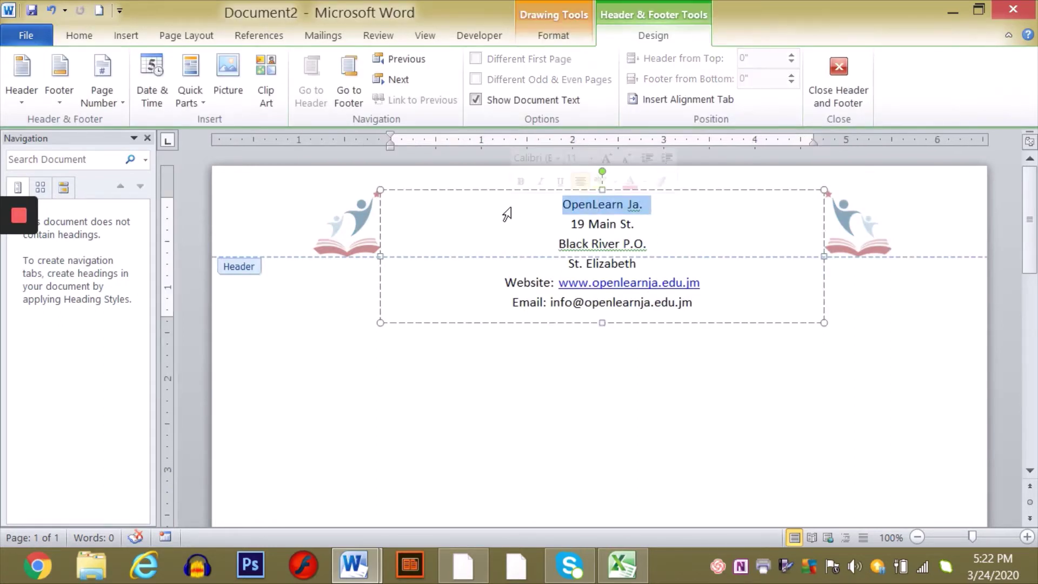
left_click(78, 38)
left_click(145, 92)
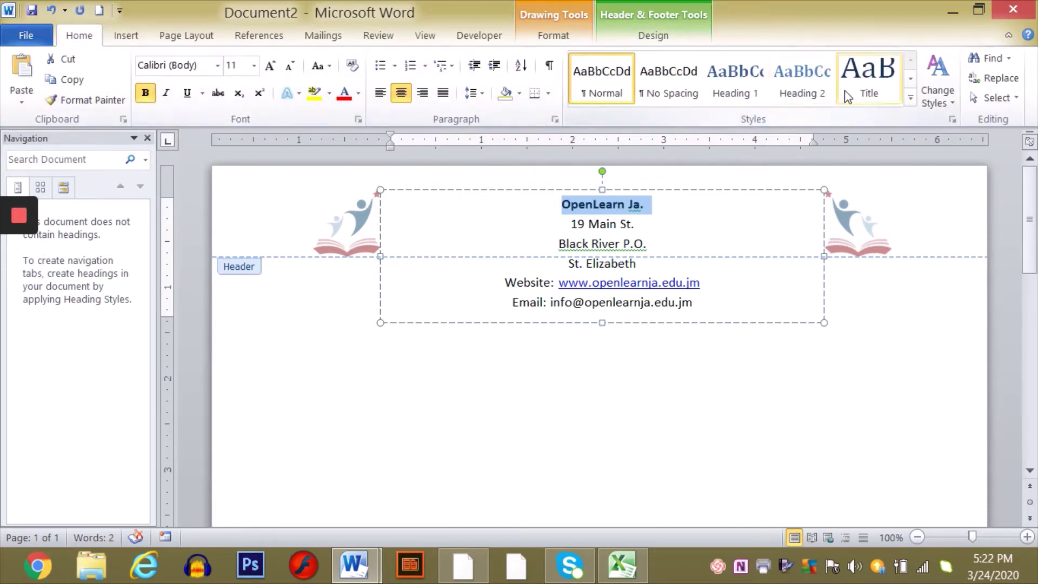
- Try the Title style, centring and a smaller font size on the school name
left_click(861, 92)
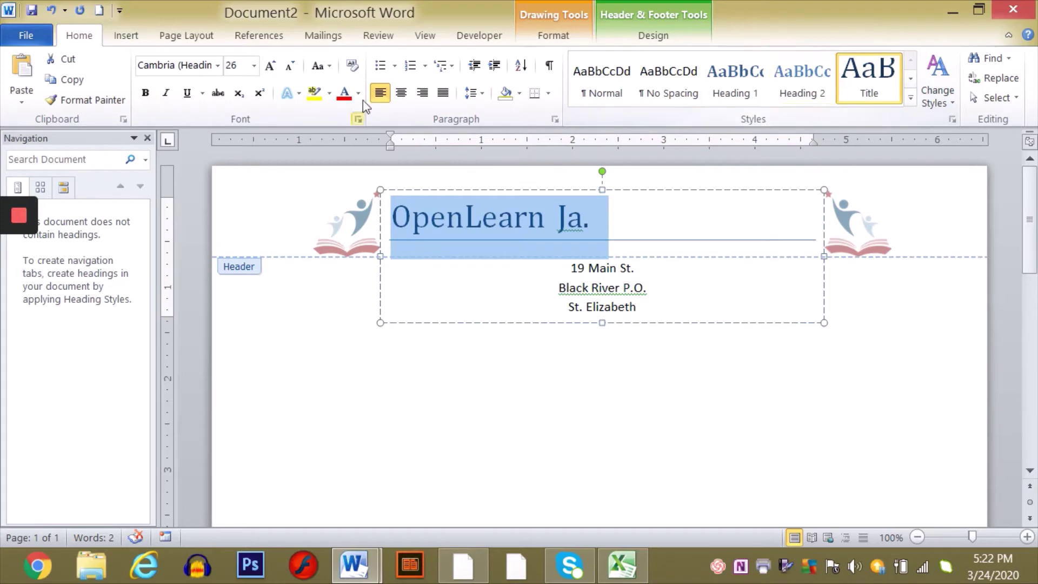
left_click(401, 92)
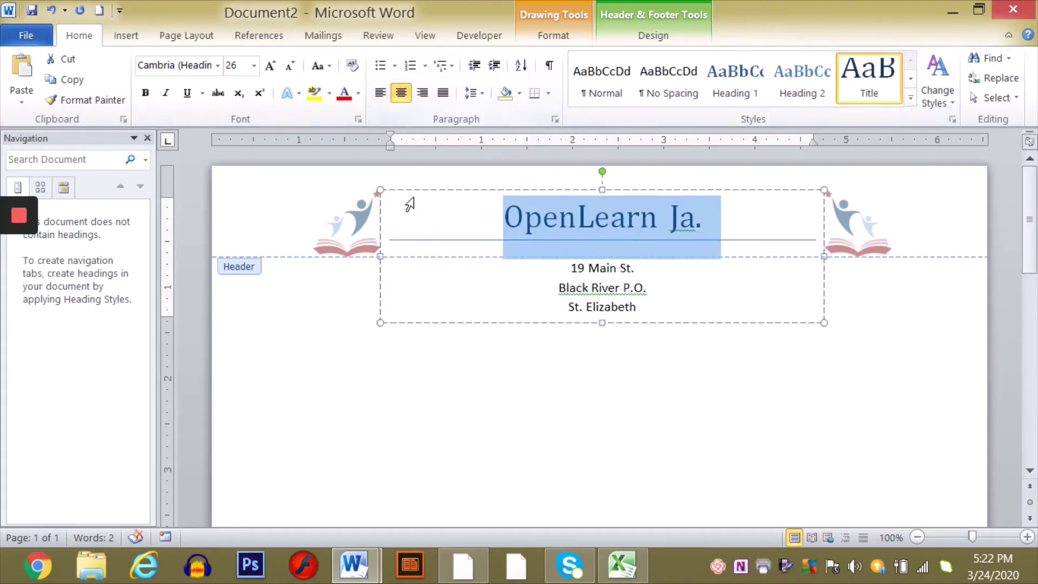
key("ctrl+bracketleft")
key("ctrl+bracketleft")
key("ctrl+bracketleft")
key("ctrl+bracketleft")
key("ctrl+bracketleft")
key("ctrl+bracketleft")
key("ctrl+bracketleft")
key("ctrl+bracketleft")
key("ctrl+bracketleft")
key("ctrl+bracketleft")
key("ctrl+bracketleft")
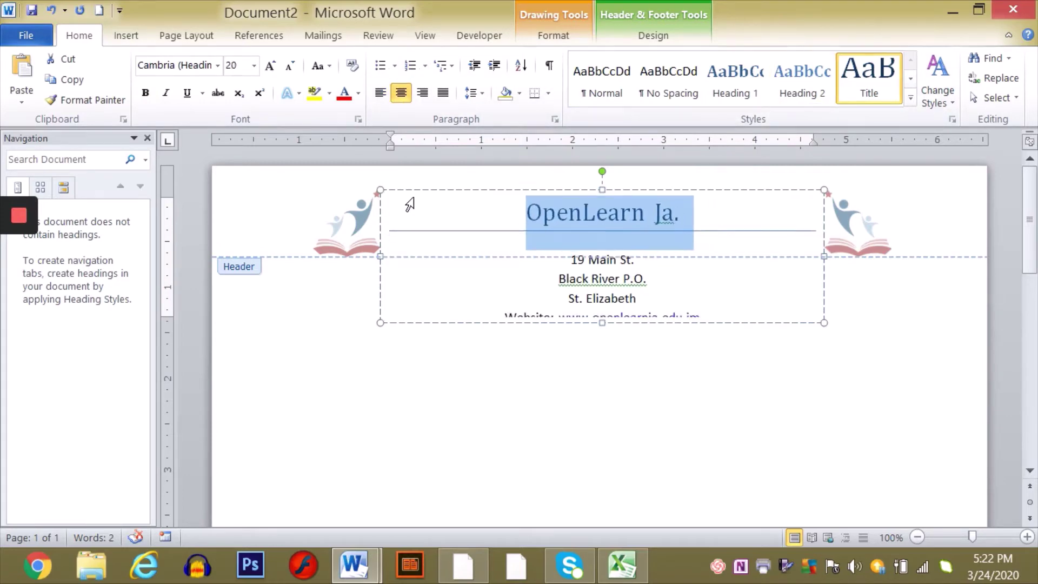
key("ctrl+bracketleft")
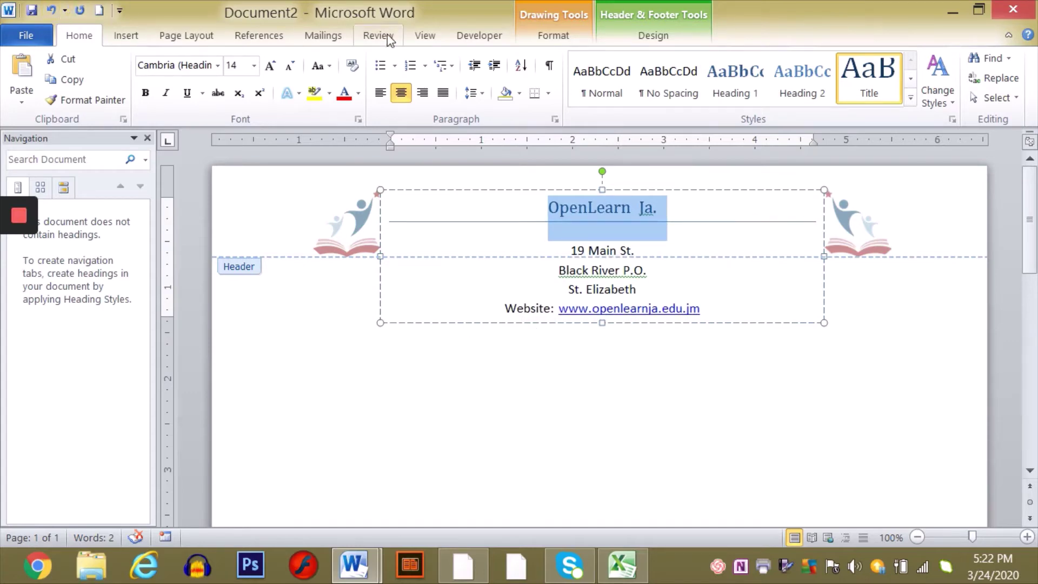
- Undo the trial styling back to the bold school name and leave the header
left_click(50, 11)
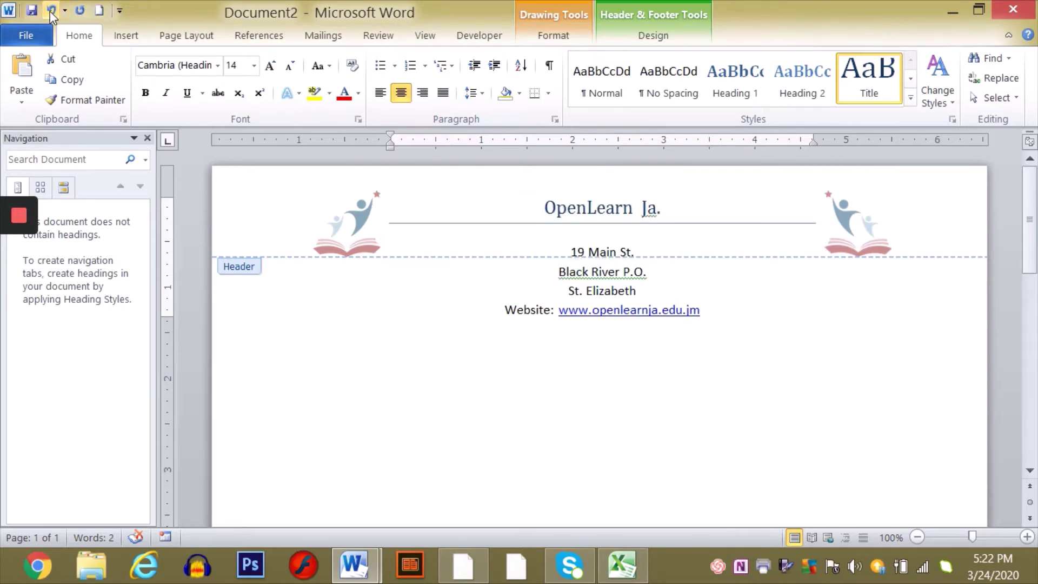
left_click(50, 10)
left_click(49, 10)
left_click(50, 11)
left_click(49, 11)
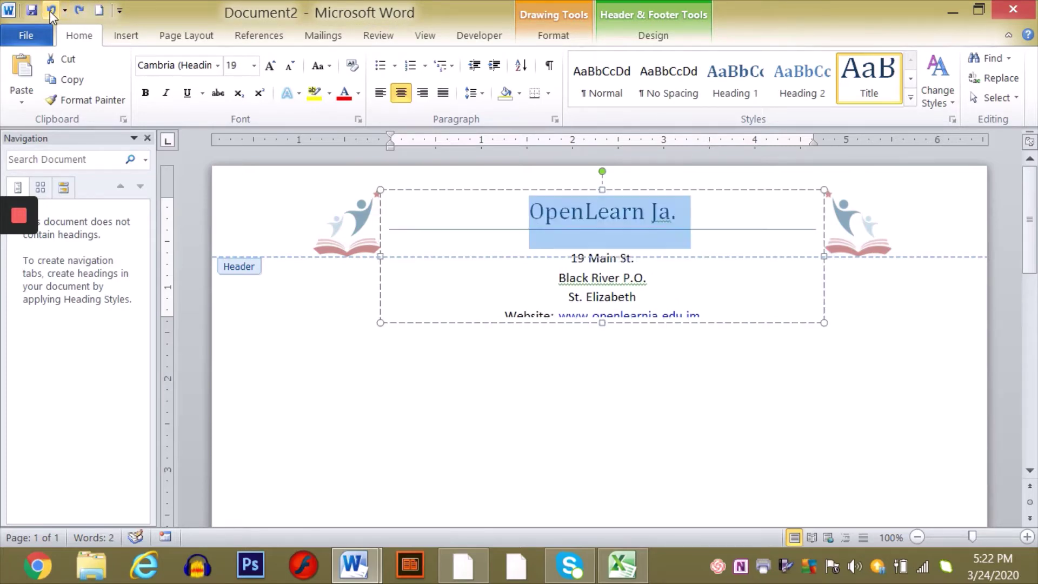
left_click(50, 11)
left_click(50, 11)
left_click(50, 11)
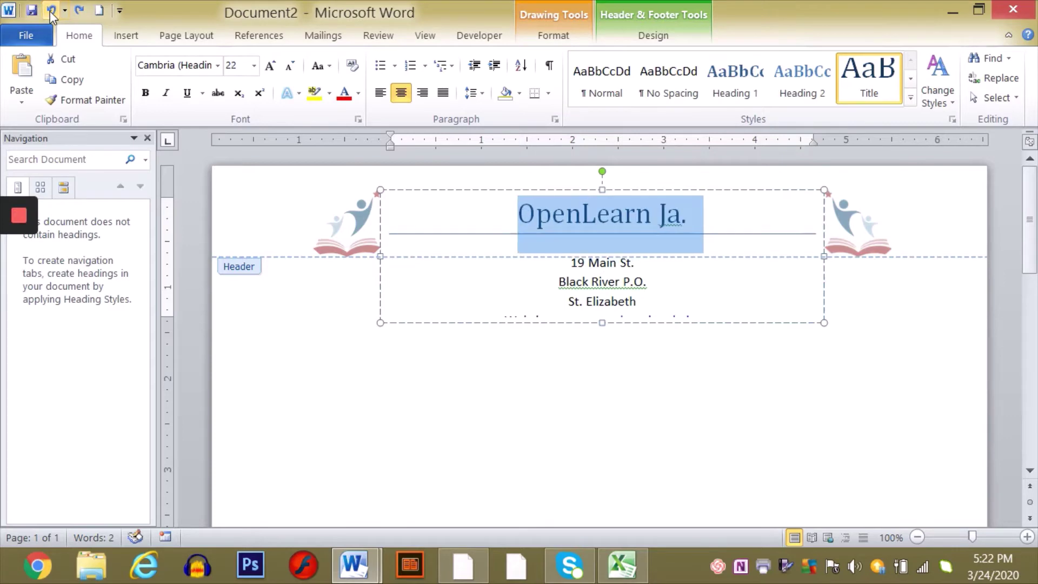
left_click(50, 11)
left_click(50, 11)
left_click(50, 11)
left_click(50, 11)
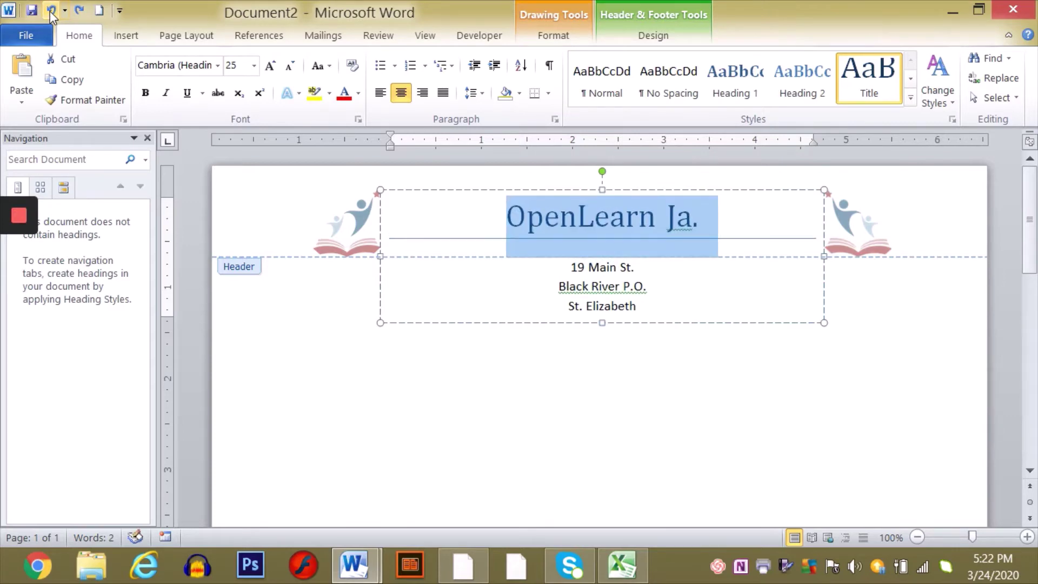
left_click(50, 10)
left_click(50, 11)
left_click(50, 11)
left_click(50, 11)
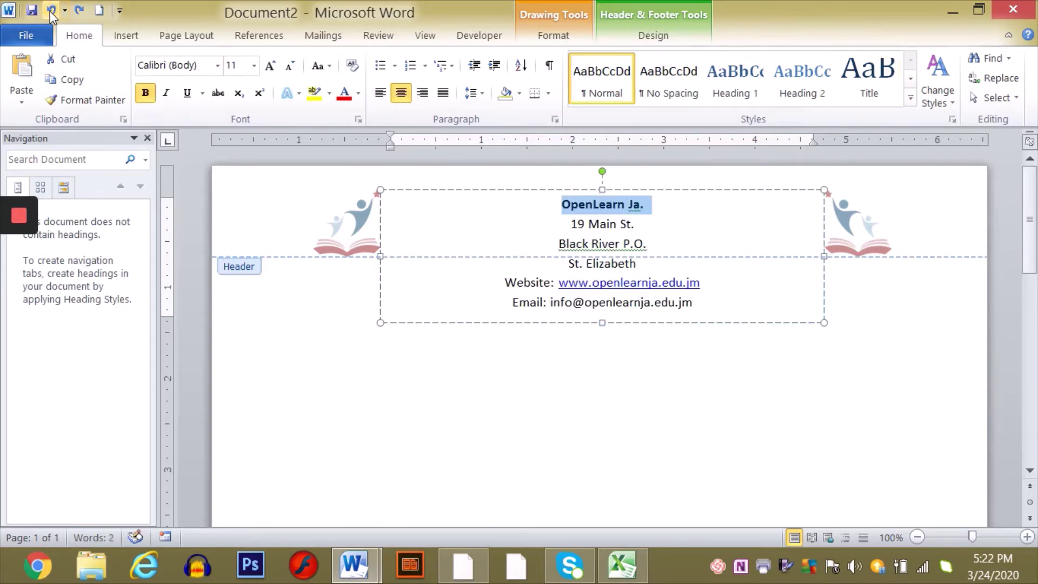
double_click(582, 415)
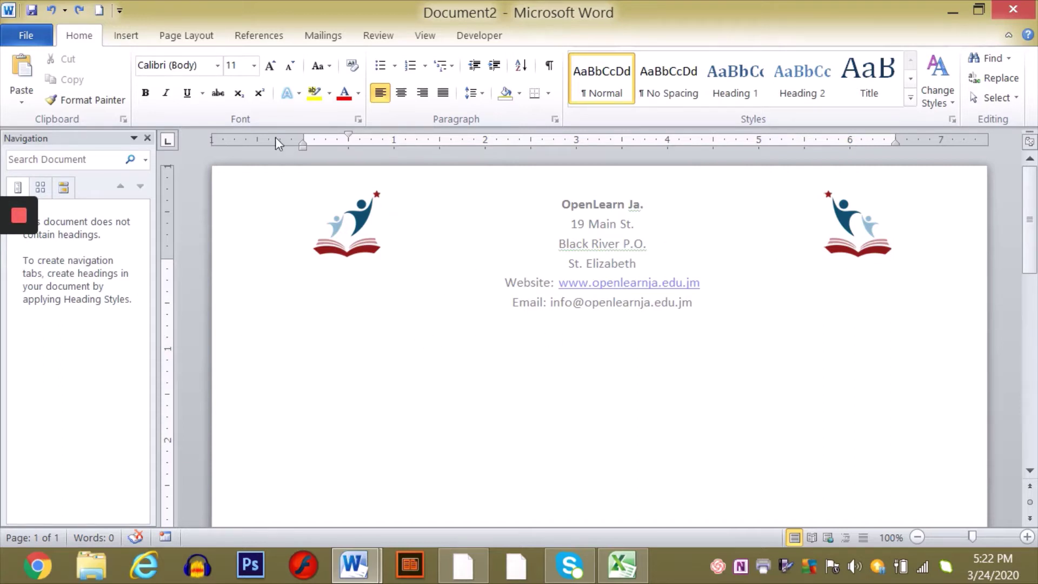
- Insert a Simple Text Box below the letterhead containing 'Reaching for the stars...'
double_click(438, 396)
left_click(129, 37)
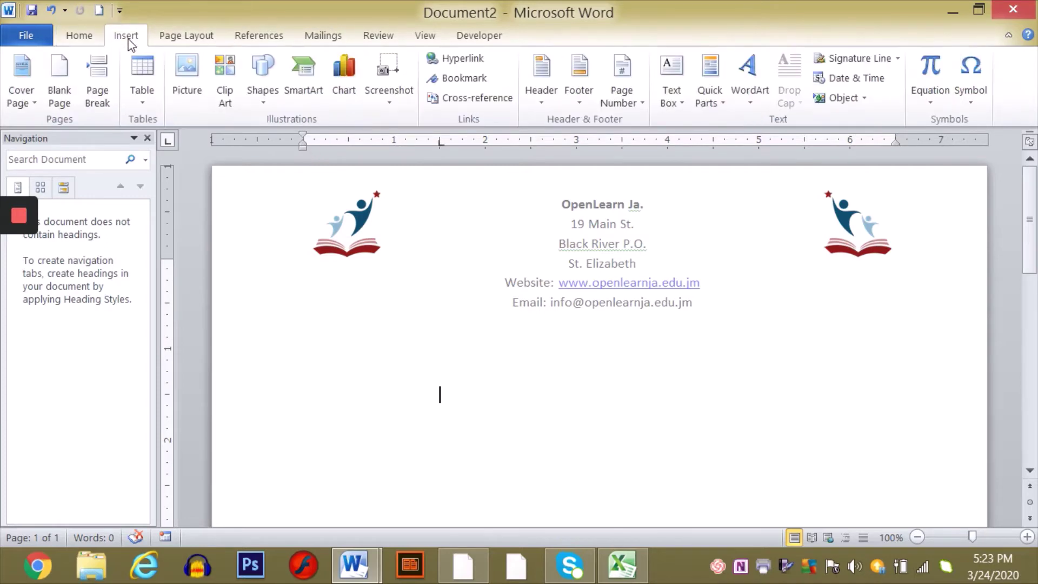
left_click(665, 75)
left_click(725, 220)
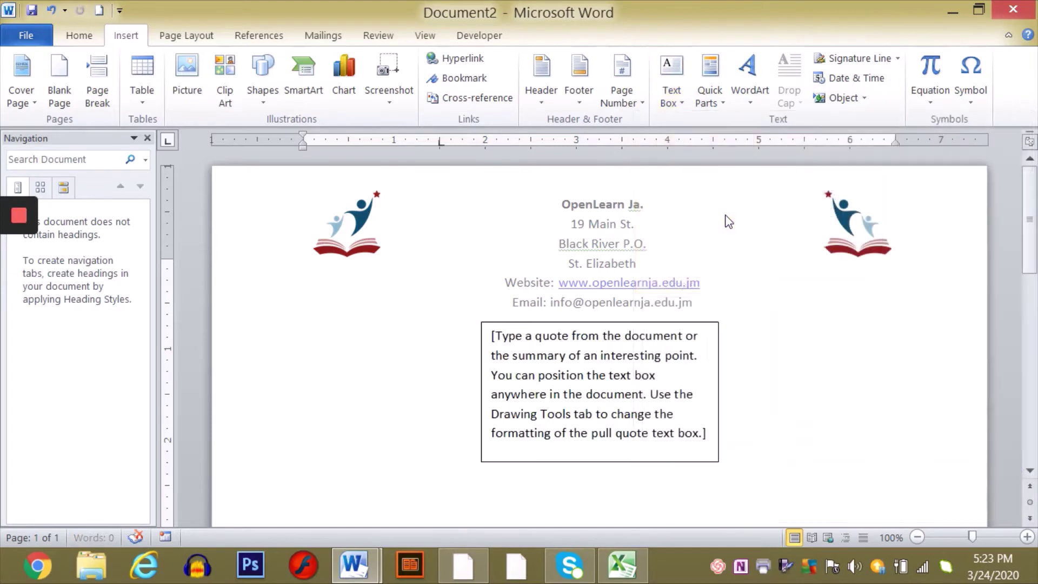
key("BackSpace")
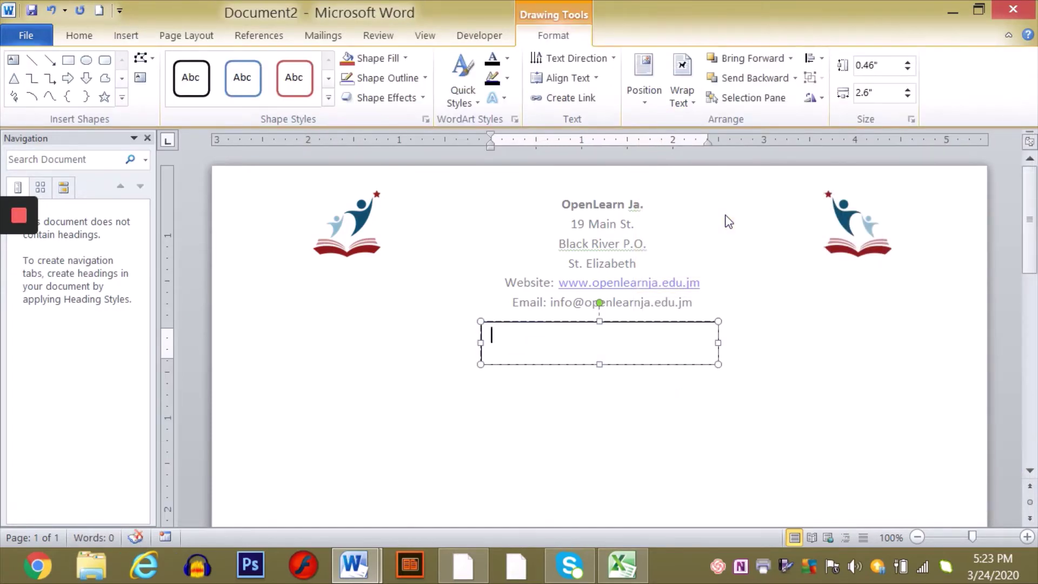
type("Reaching")
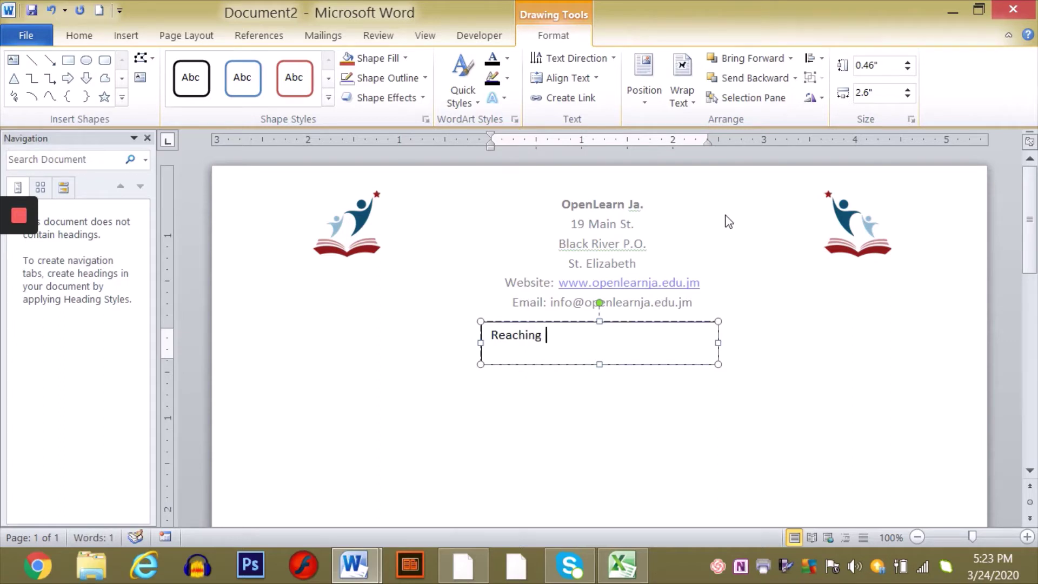
type(" for the ")
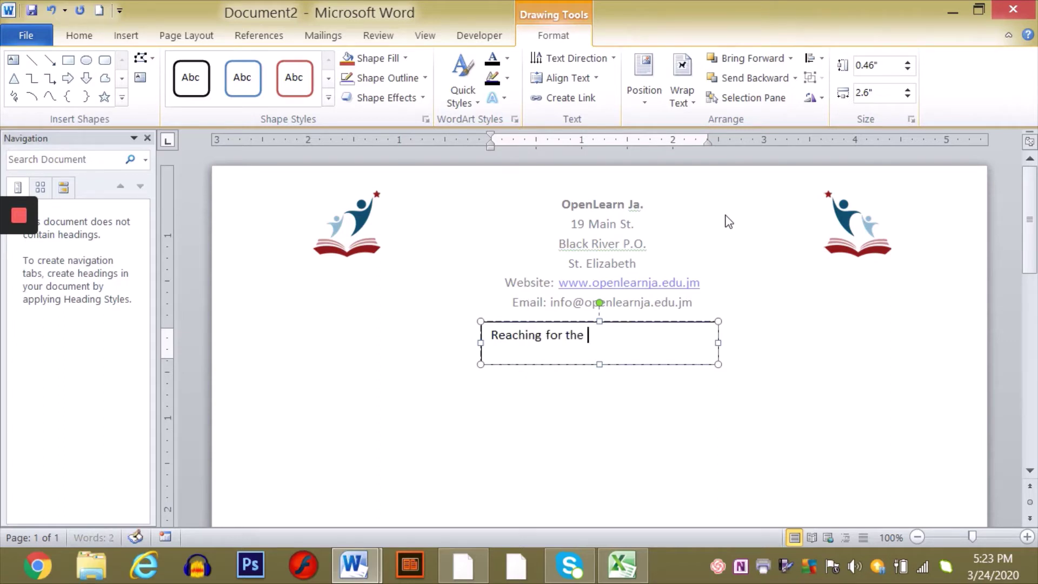
type("stars...")
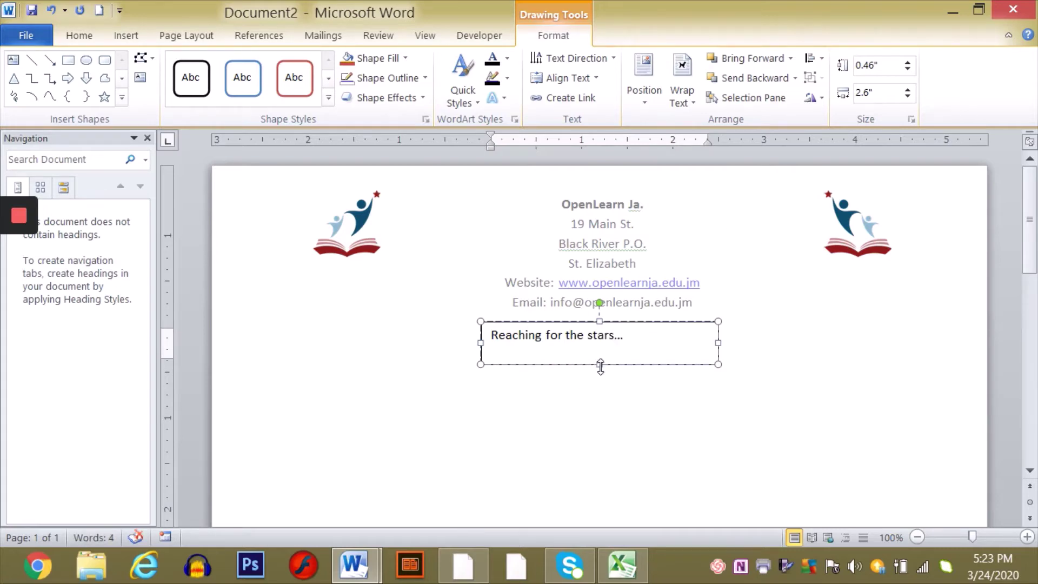
- Shorten the motto box and give it the Subtle Effect – Aqua, Accent 5 shape style
left_click_drag(598, 364, 470, 322)
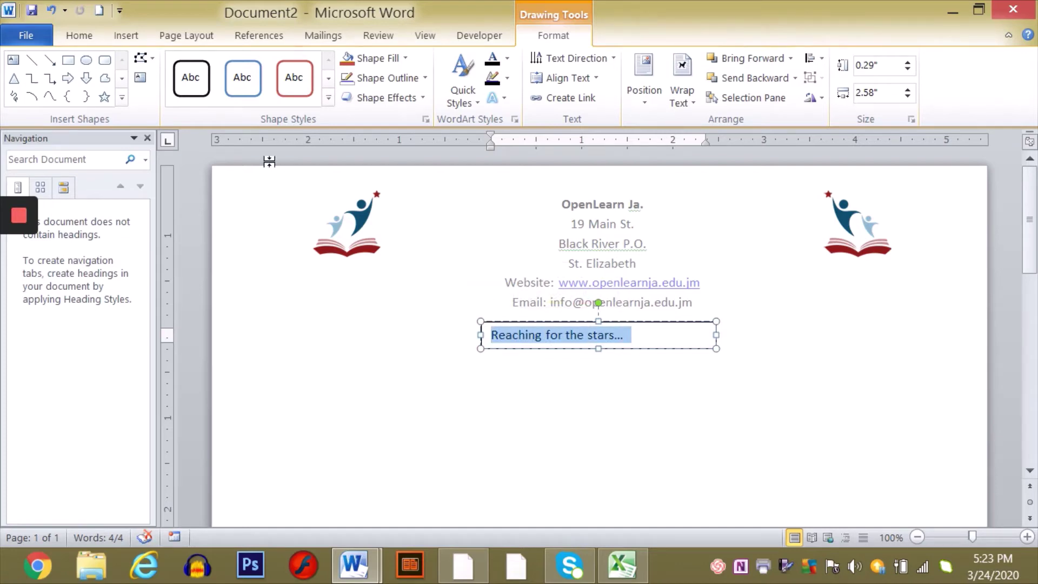
left_click(241, 81)
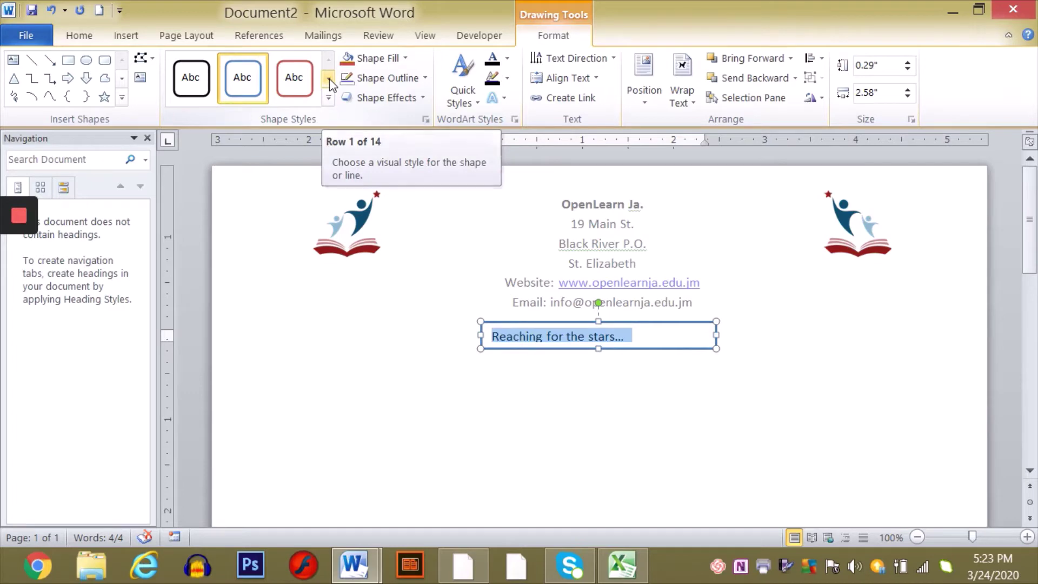
left_click(329, 79)
left_click(329, 79)
left_click(329, 79)
left_click(329, 79)
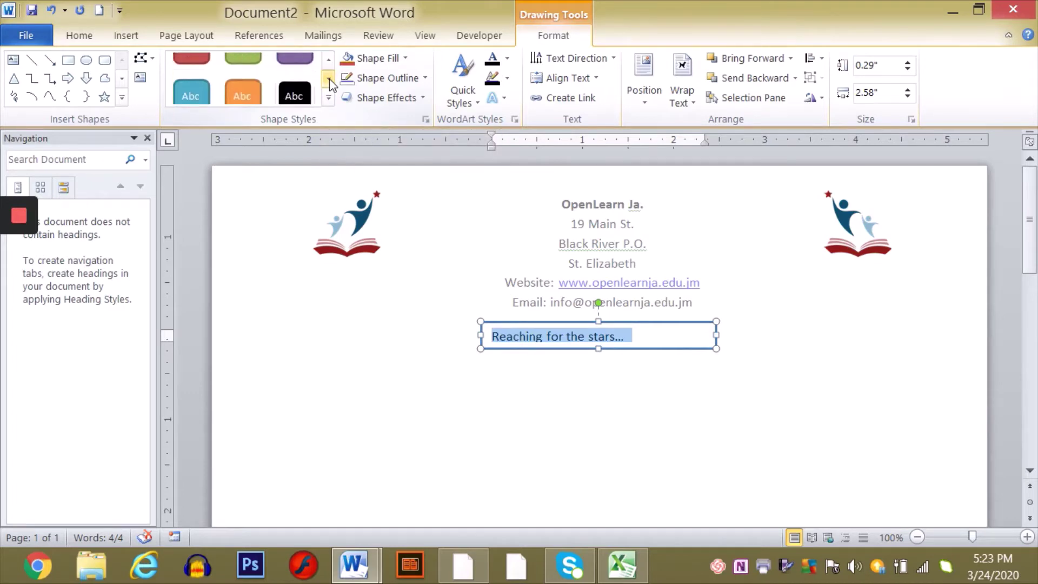
left_click(329, 79)
left_click(329, 79)
left_click(329, 79)
left_click(329, 78)
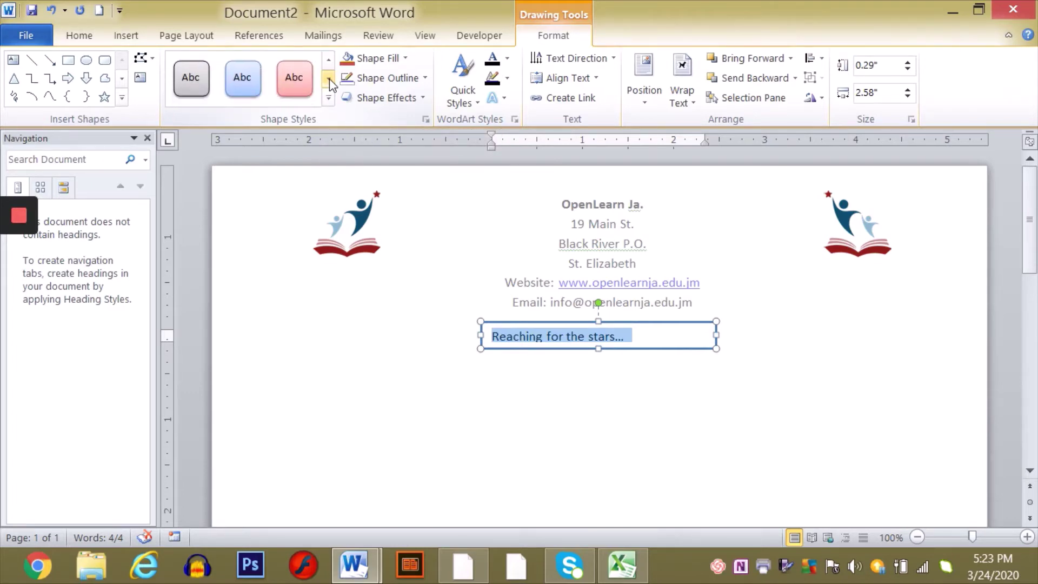
left_click(329, 79)
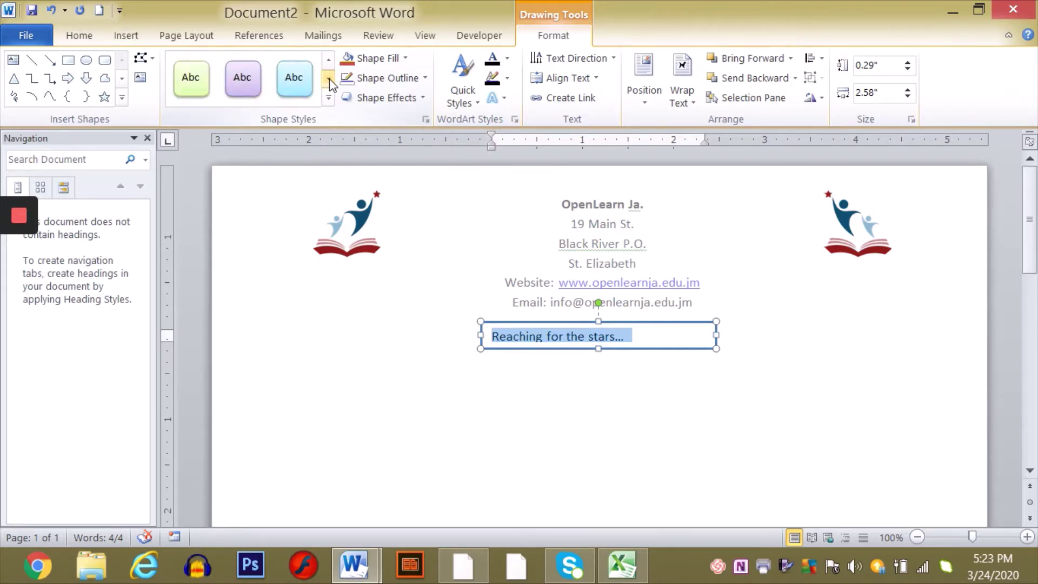
left_click(193, 81)
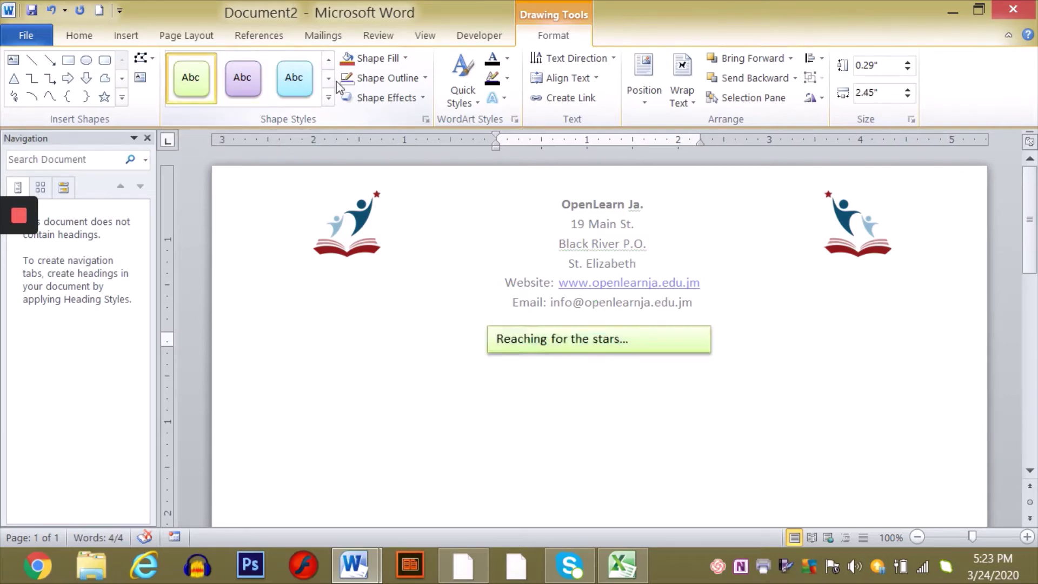
left_click(290, 82)
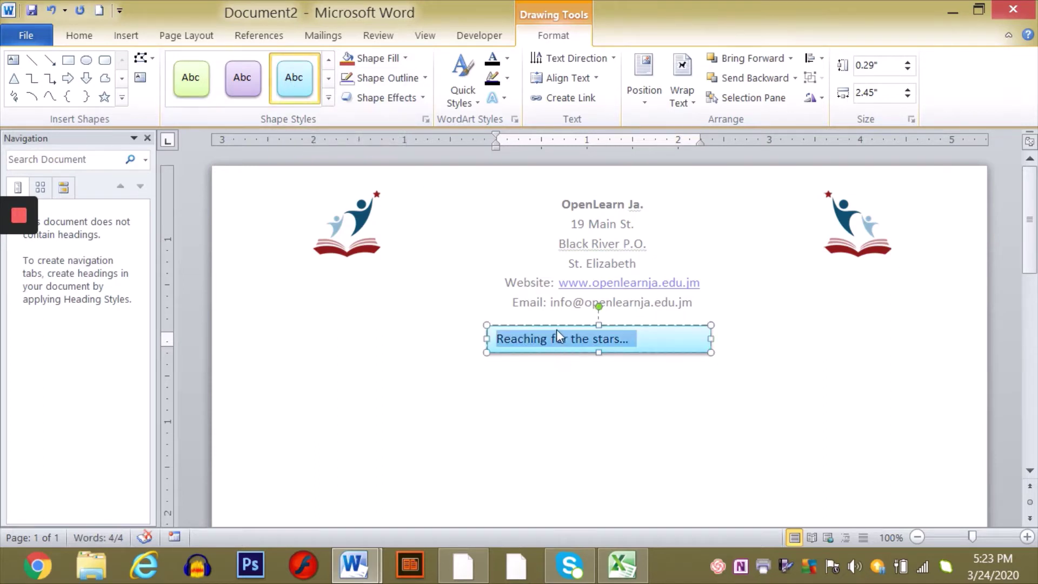
- Move the motto box under the right logo and set its text to centred Monotype Corsiva, size 14
left_click_drag(554, 325, 812, 269)
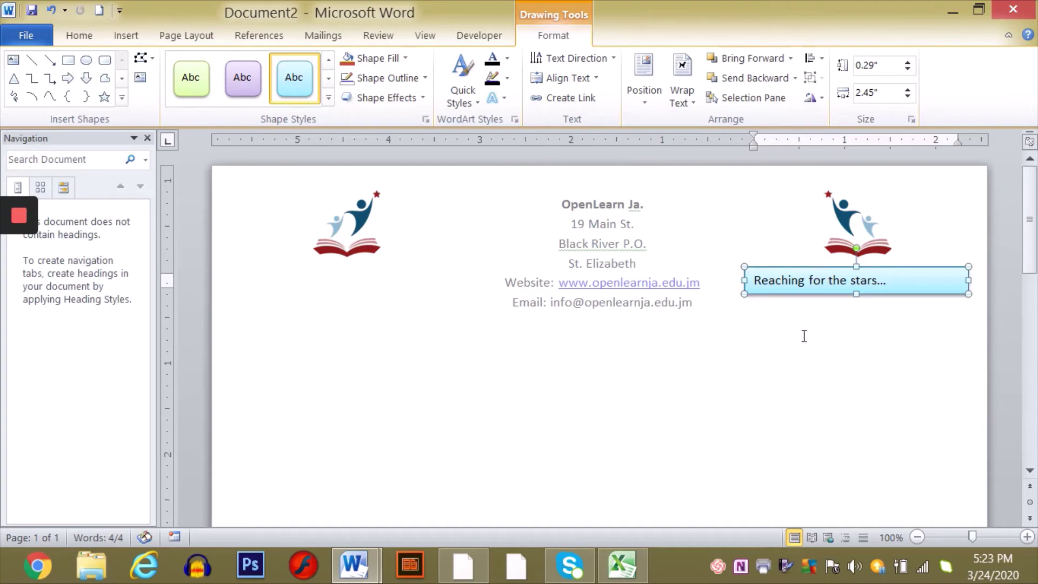
left_click_drag(900, 282, 755, 282)
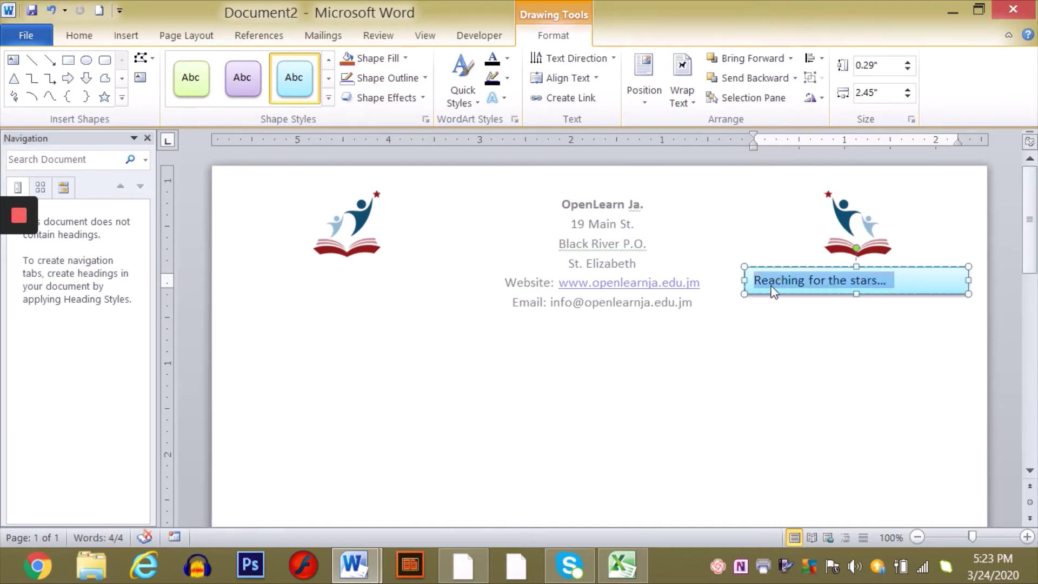
left_click(77, 36)
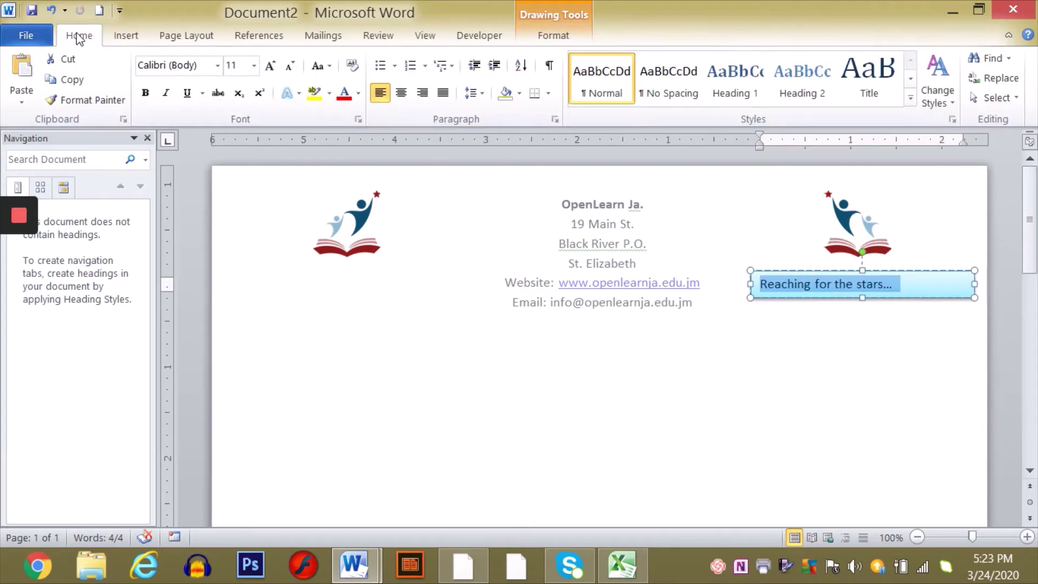
left_click(218, 66)
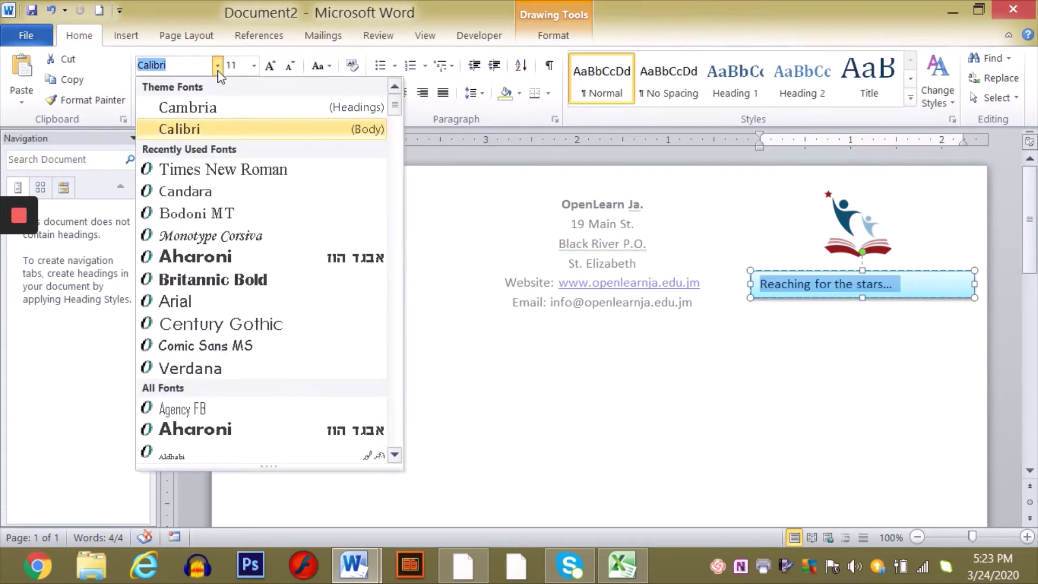
left_click(231, 236)
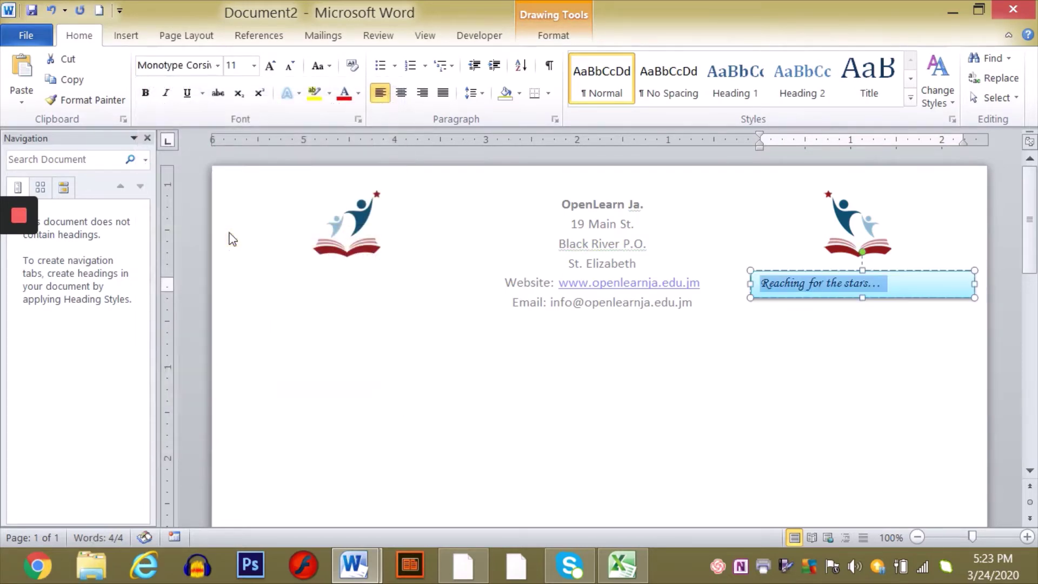
left_click(403, 94)
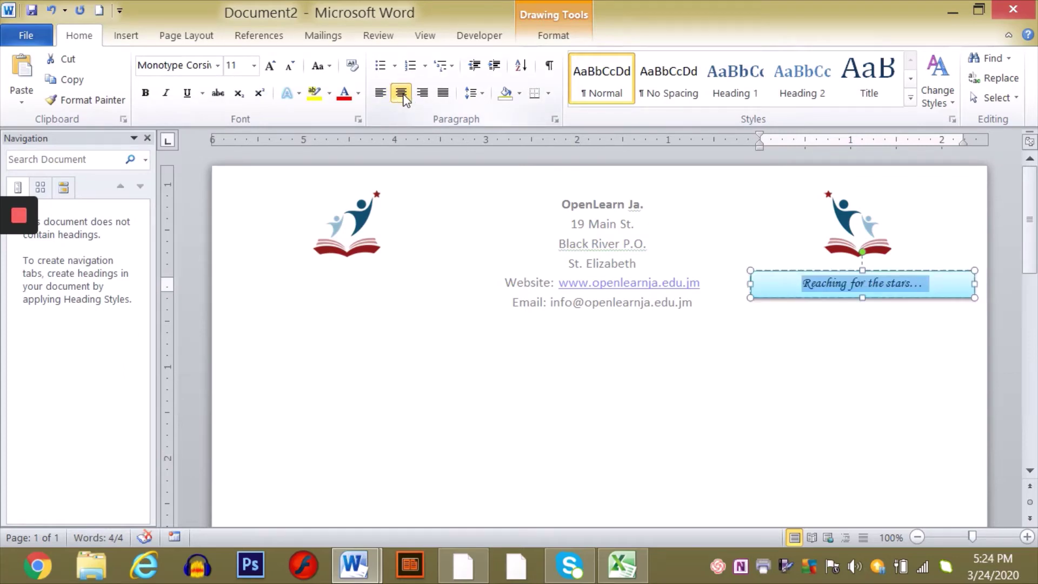
key("ctrl+bracketright")
key("ctrl+bracketright")
key("ctrl+bracketright")
key("ctrl+bracketright")
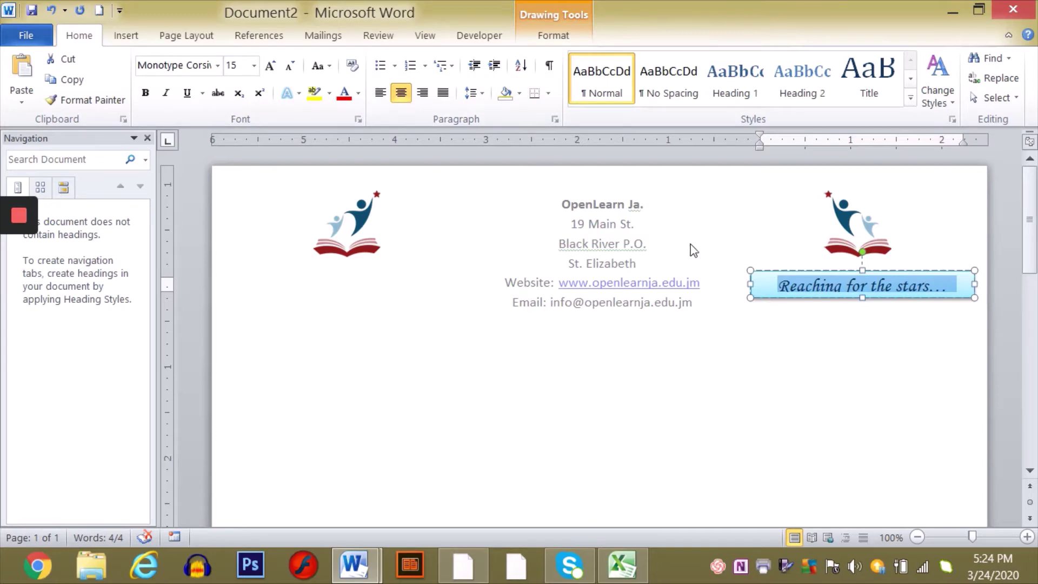
key("ctrl+bracketleft")
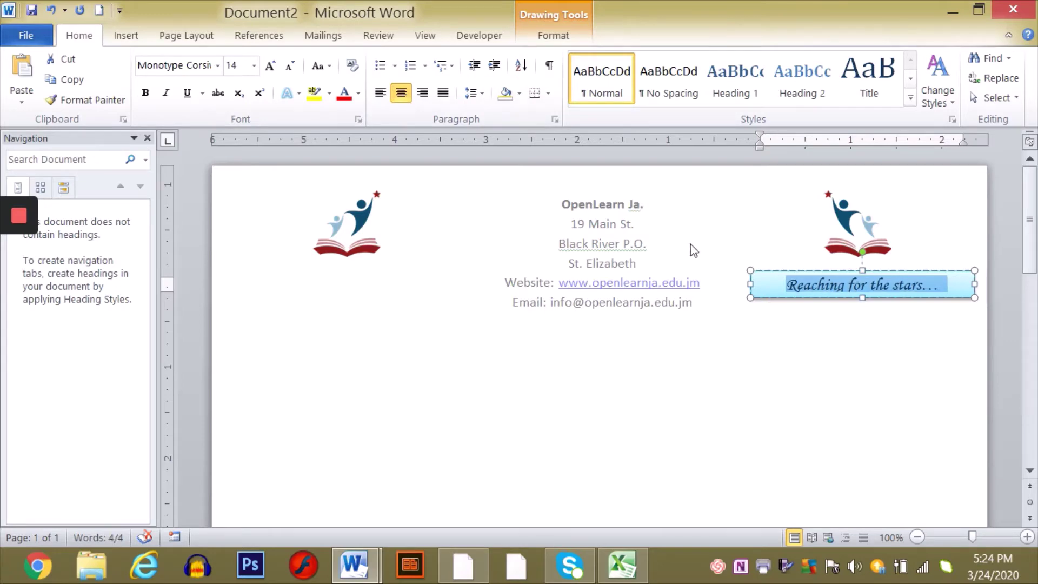
left_click(819, 360)
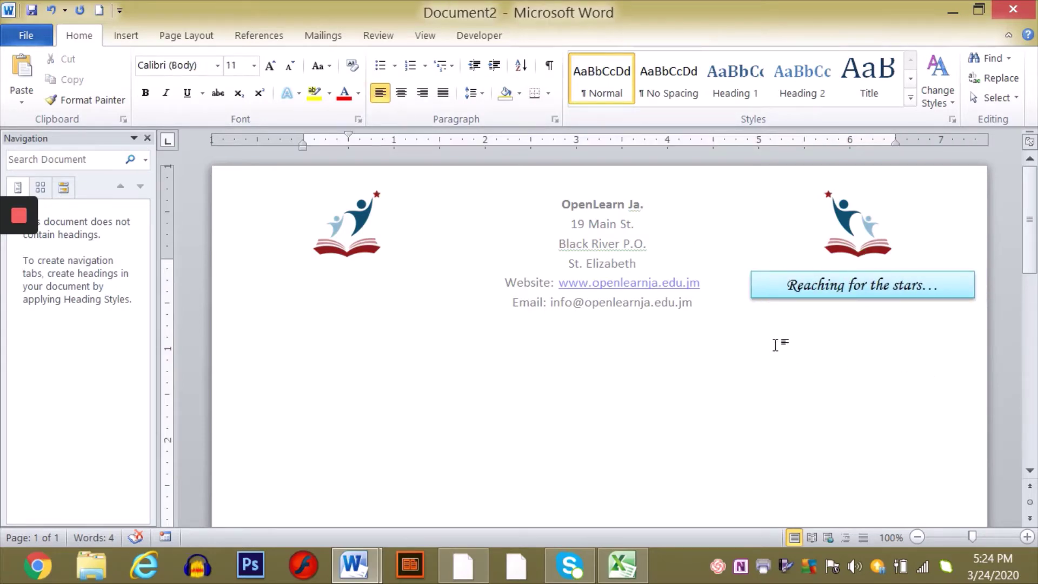
- Make the tagline box slightly taller and reposition it beneath the left-hand logo
left_click(848, 271)
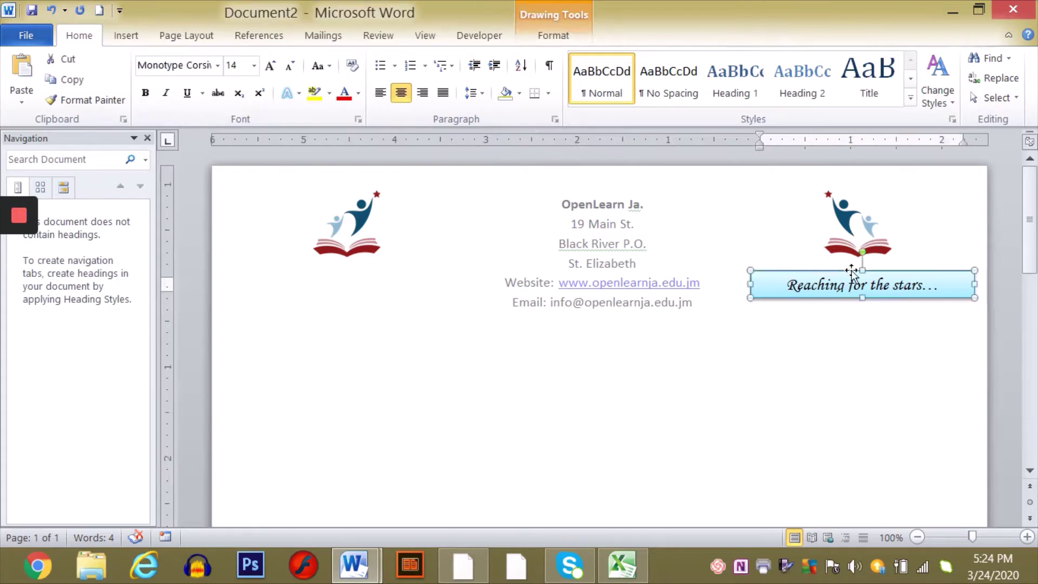
mouse_move(846, 272)
left_mouse_down()
mouse_move(676, 308)
mouse_move(590, 312)
left_mouse_up()
left_click(634, 421)
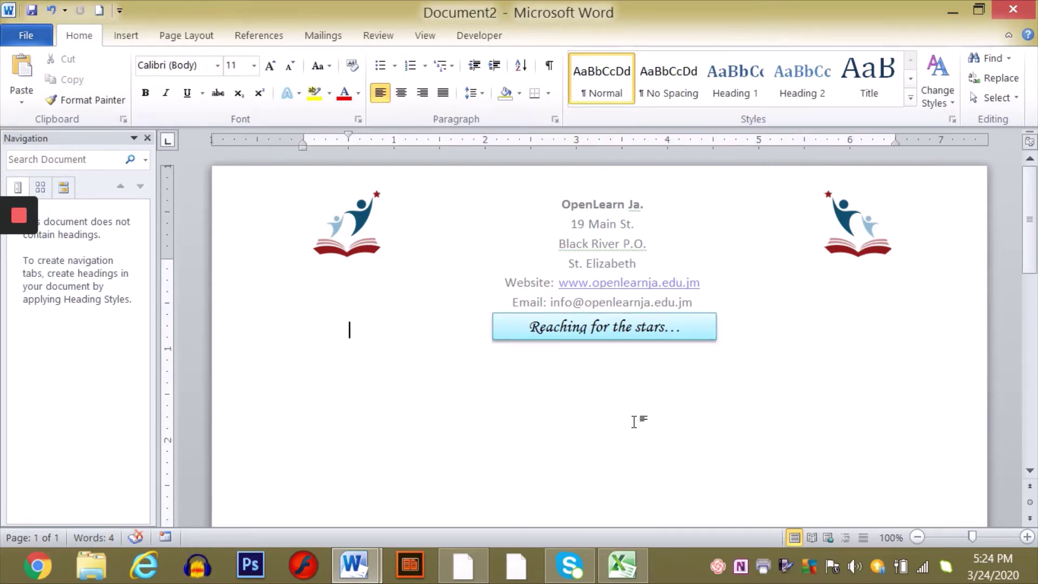
left_click(595, 333)
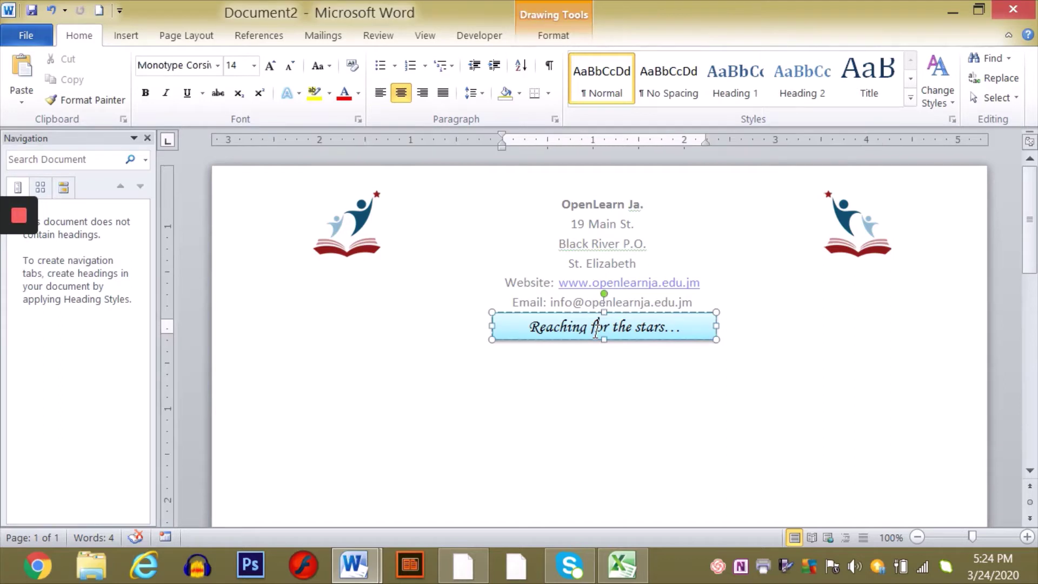
left_click_drag(604, 339, 602, 344)
left_click(609, 388)
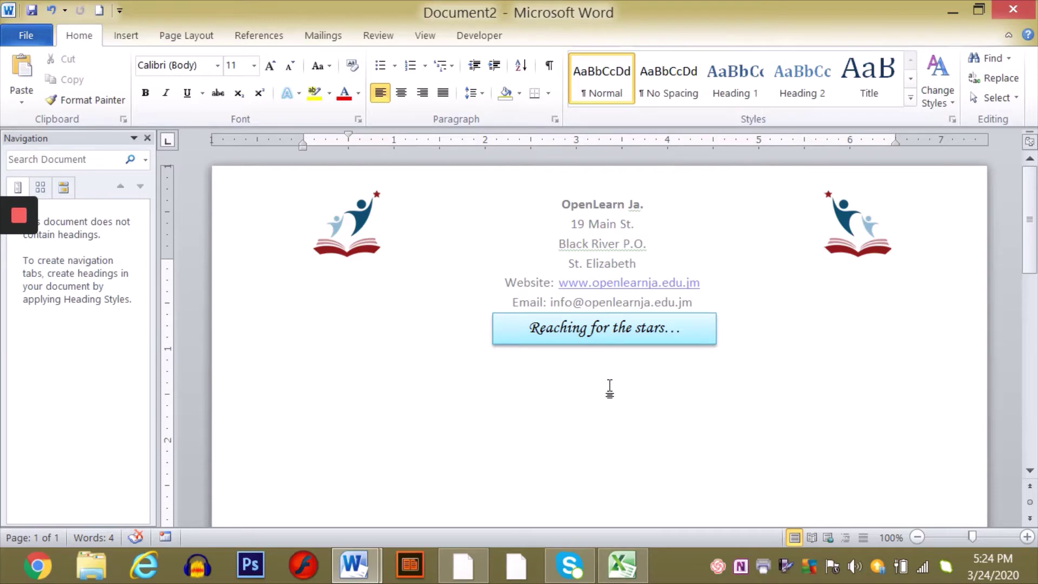
left_click(595, 321)
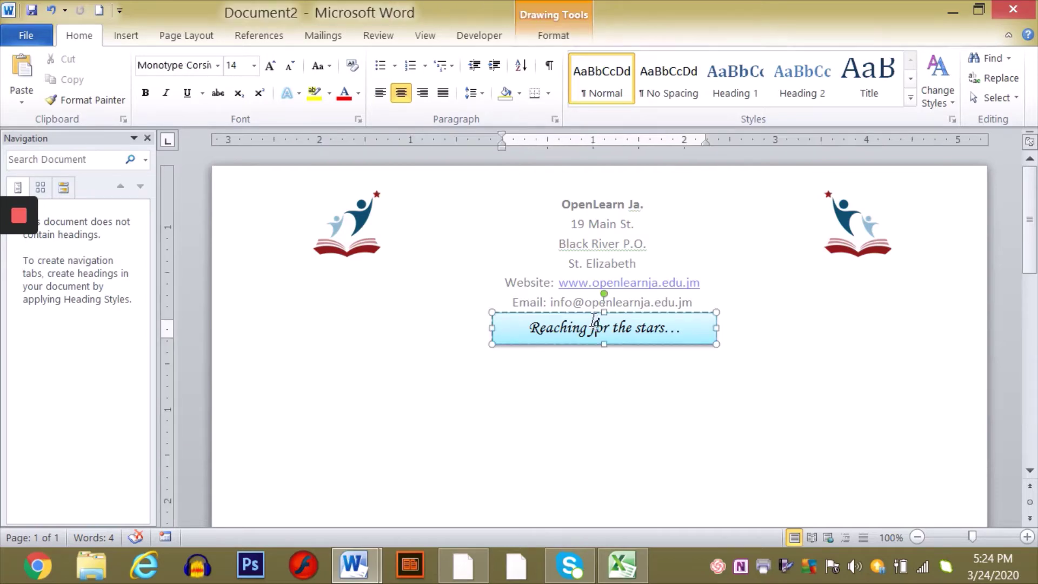
left_click_drag(589, 312, 344, 263)
left_click(424, 386)
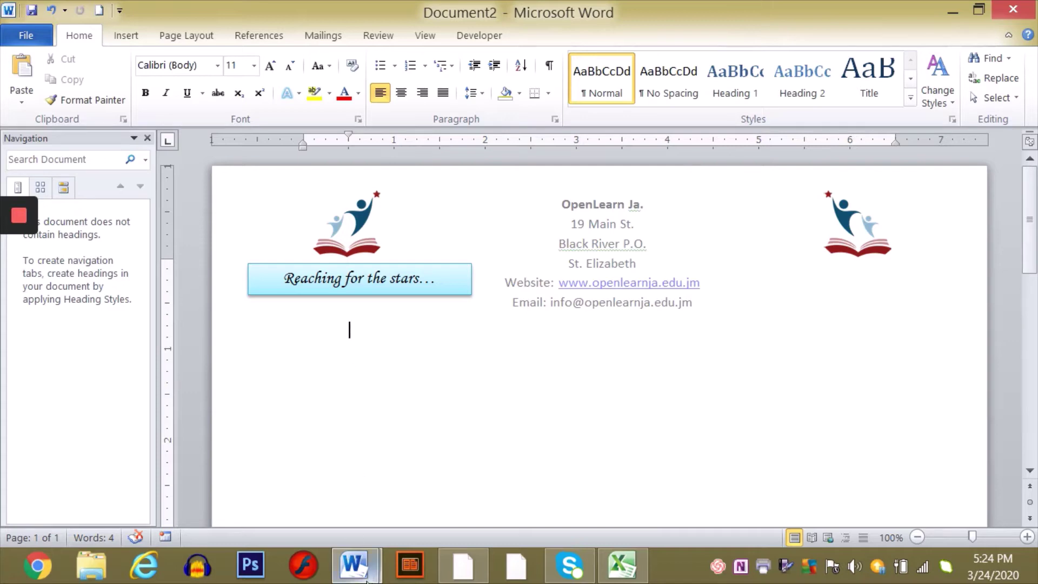
- Copy the telephone line from Form Letter.docx and bring Document2 back to the front
mouse_move(354, 565)
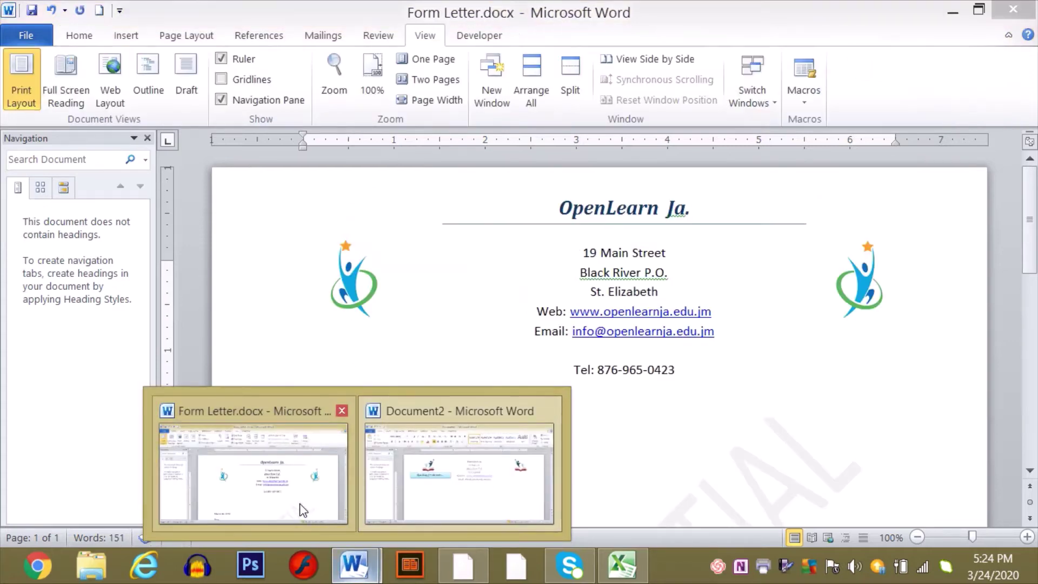
left_click(303, 506)
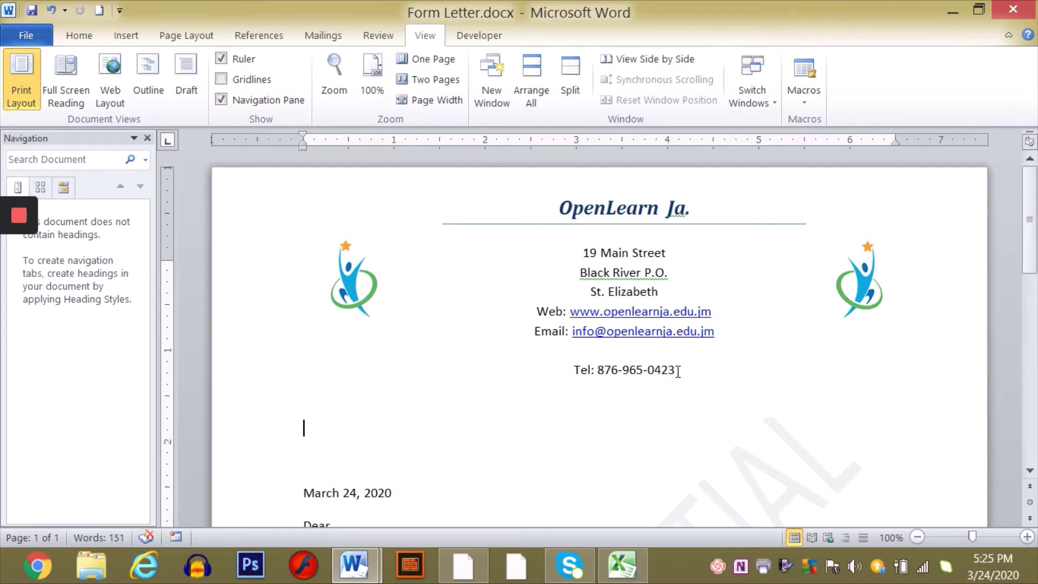
left_click_drag(679, 372, 554, 378)
key("ctrl+c")
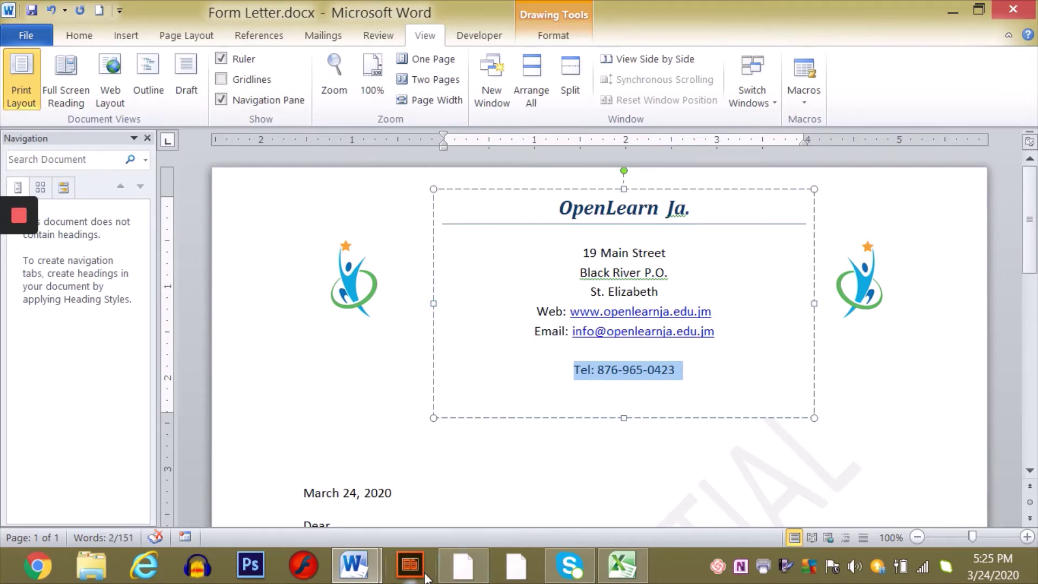
left_click(354, 564)
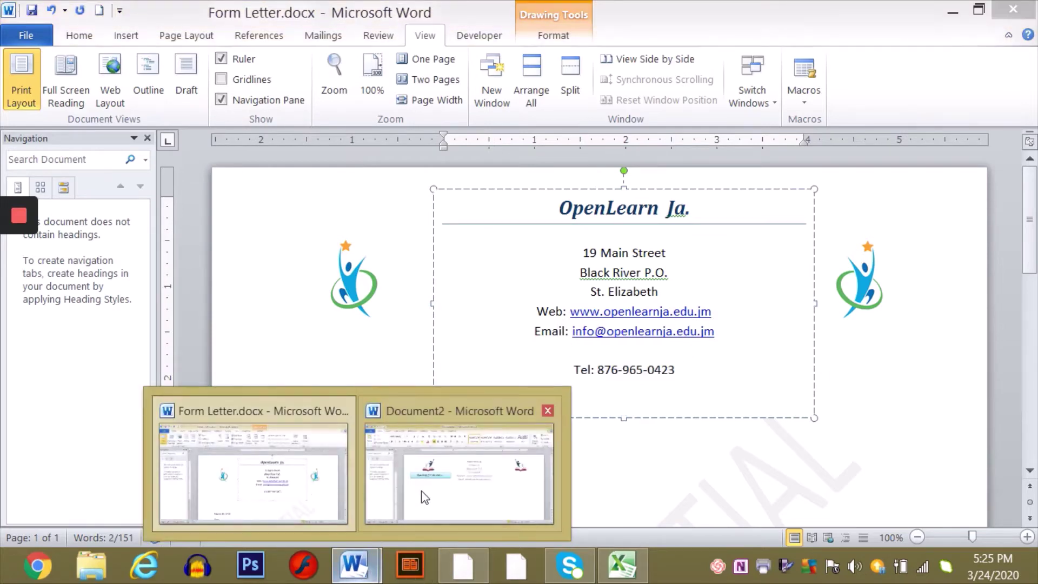
left_click(431, 498)
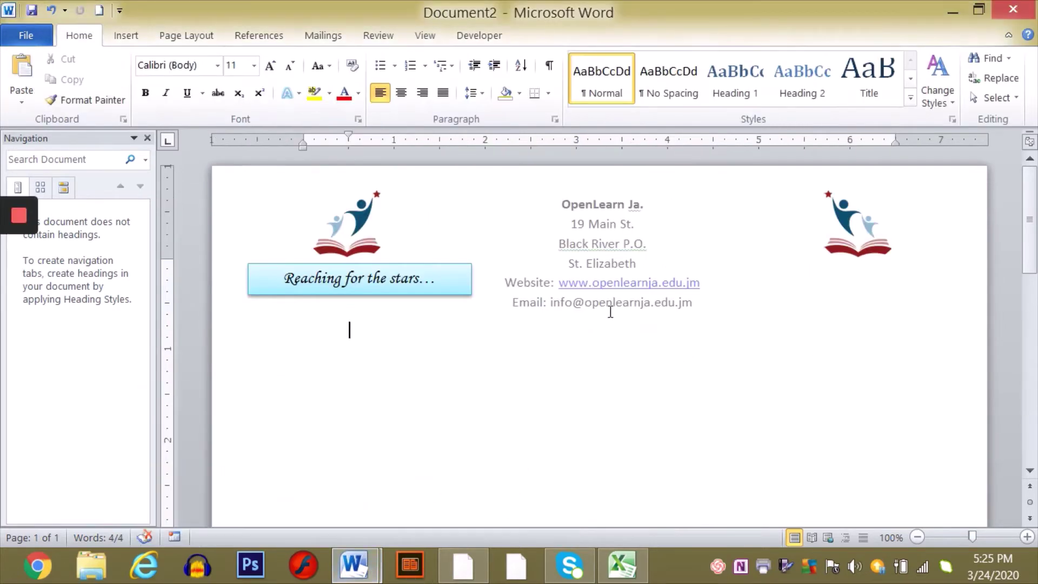
- Paste the copied Tel line, centred, below the letterhead's email address
left_click(704, 304)
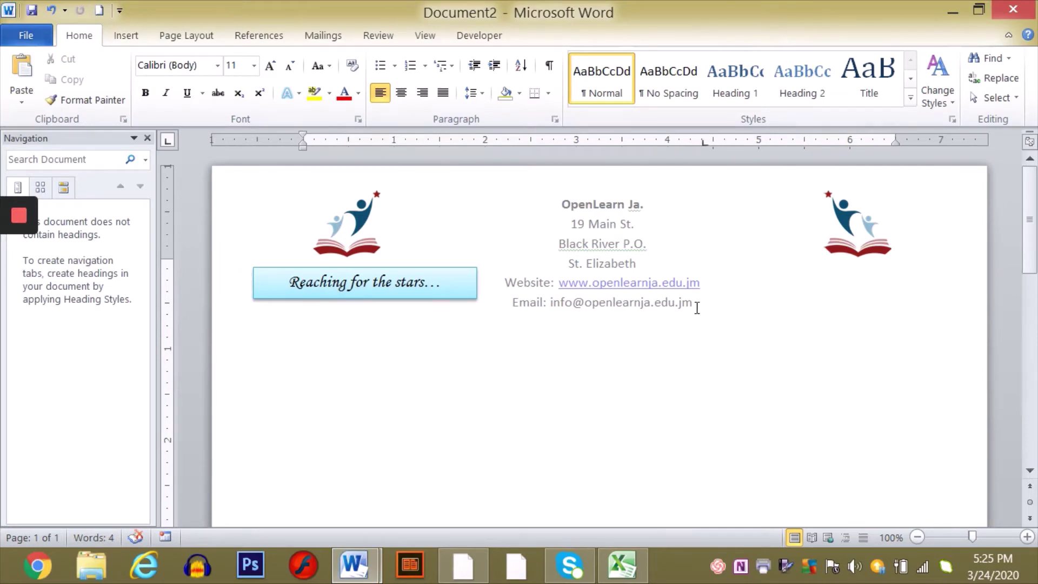
left_click(695, 306)
left_click(696, 307)
key("ctrl+e")
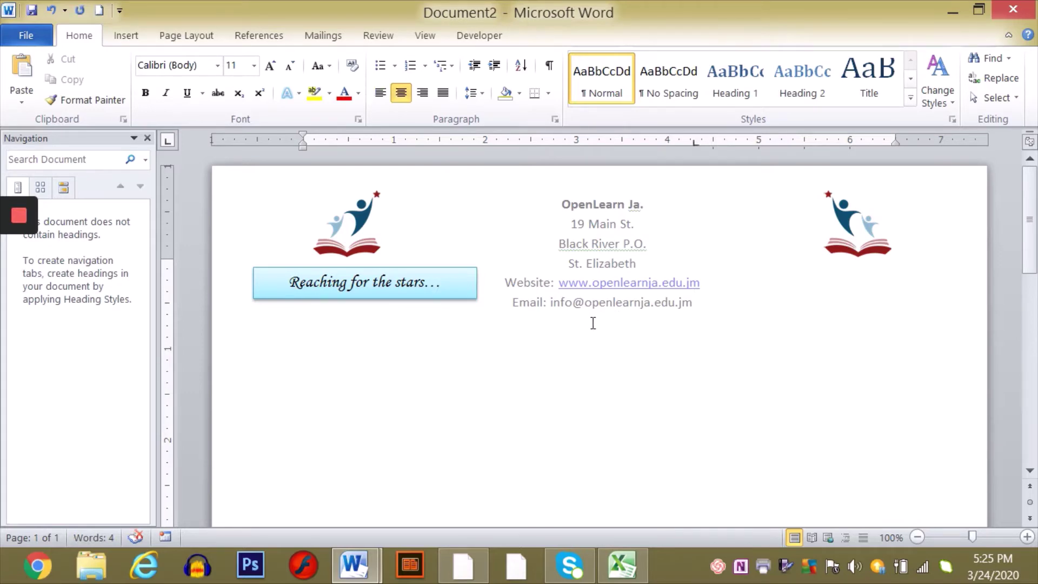
key("ctrl+v")
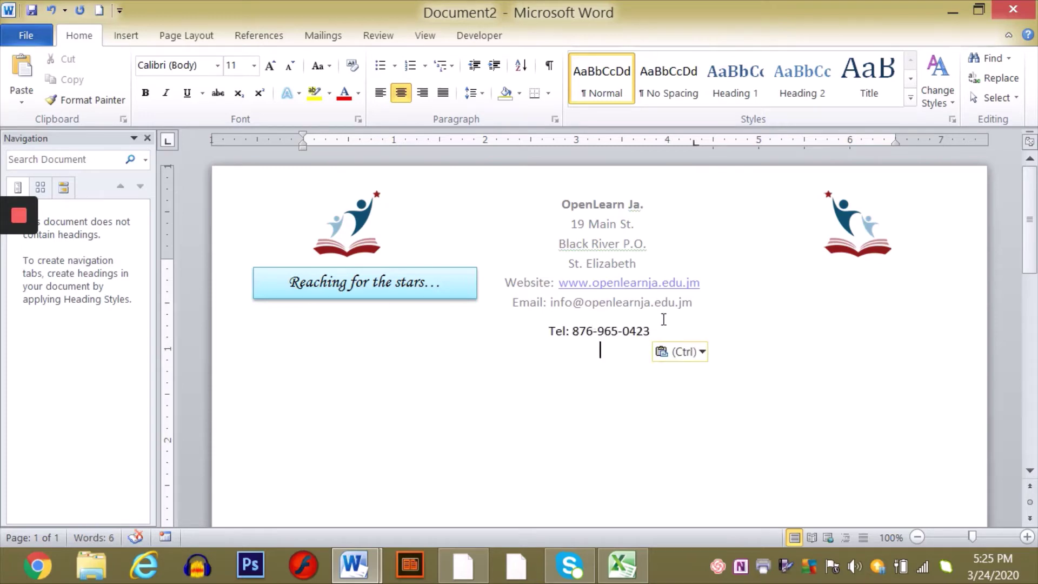
key("Return")
- Put the telephone number on its own centred line under the Email line, then reopen the header
left_click(549, 332)
key("BackSpace")
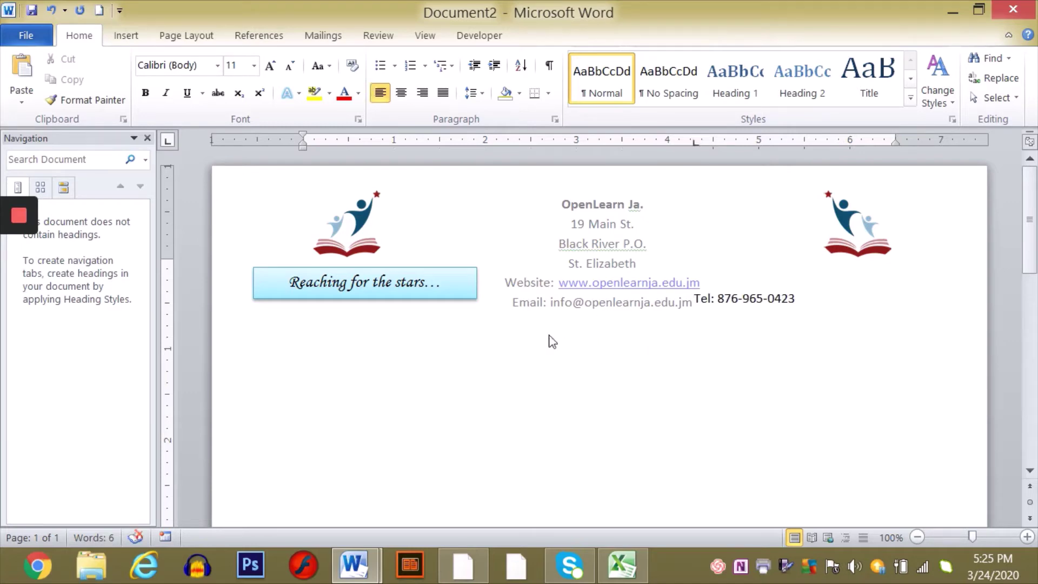
key("Return")
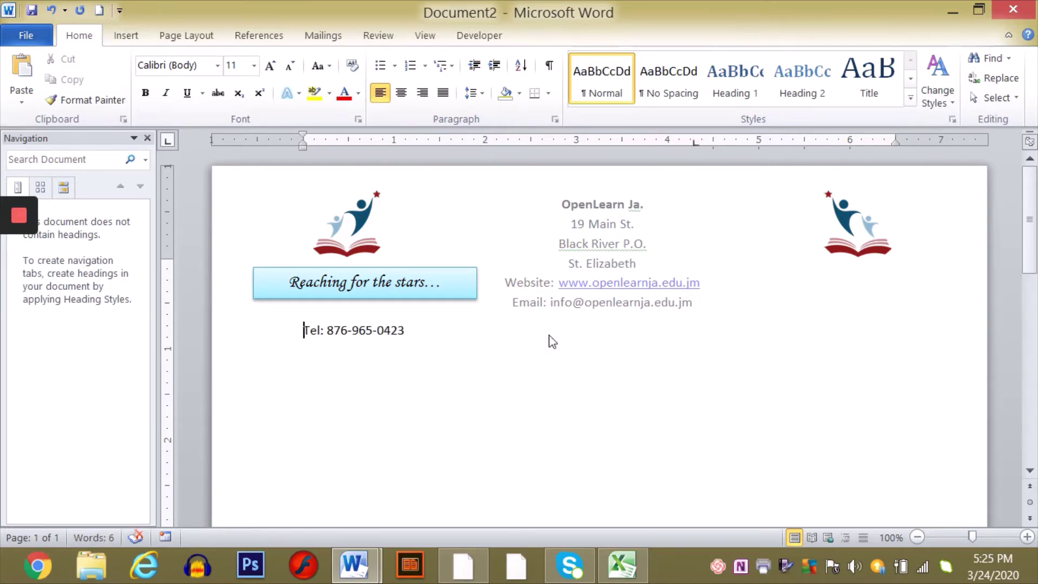
left_click(401, 92)
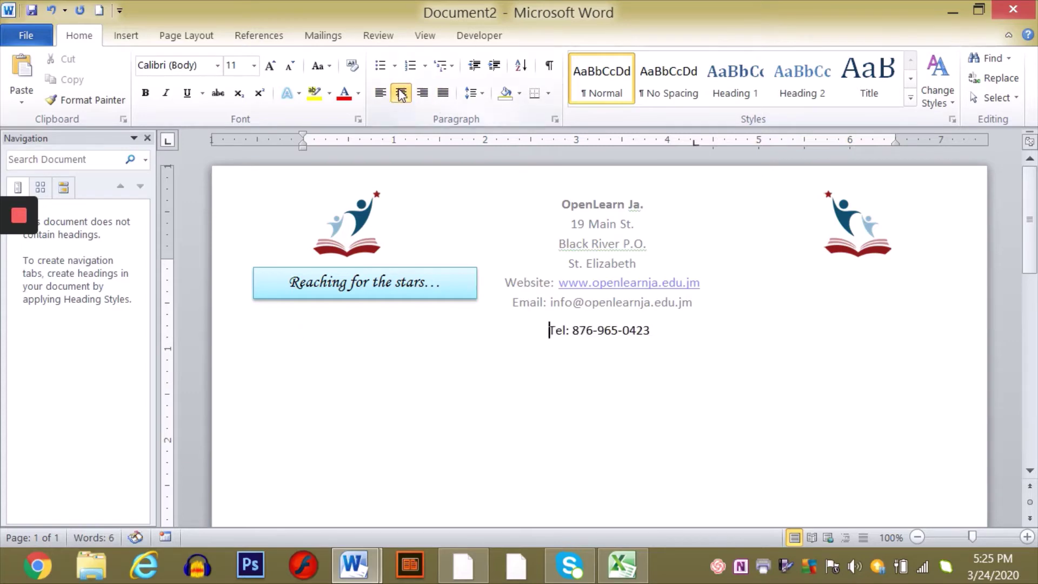
left_click(528, 409)
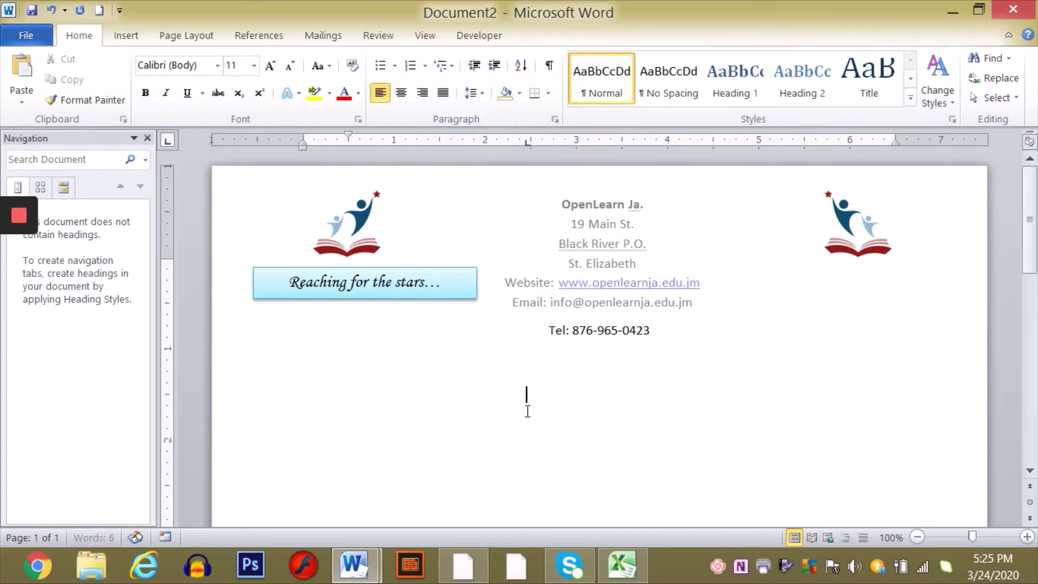
double_click(630, 239)
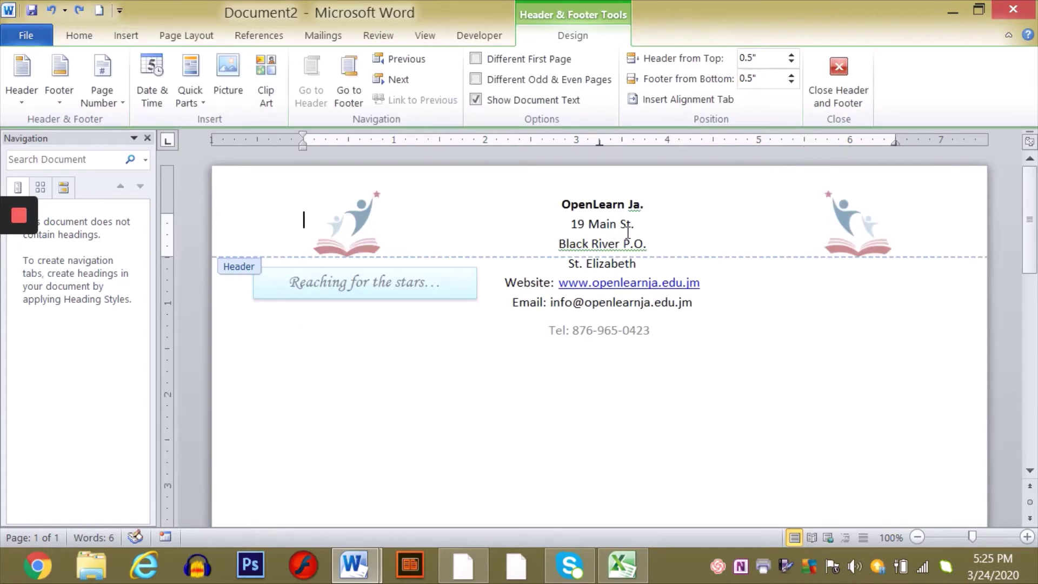
- Leave header editing and add an empty paragraph below the telephone line
left_click(841, 74)
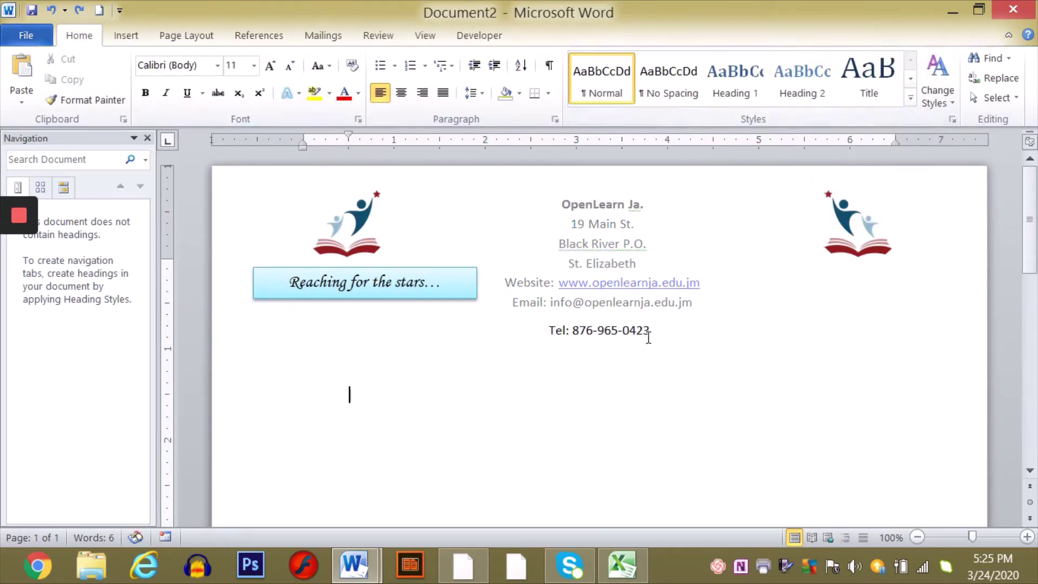
left_click_drag(653, 330, 544, 325)
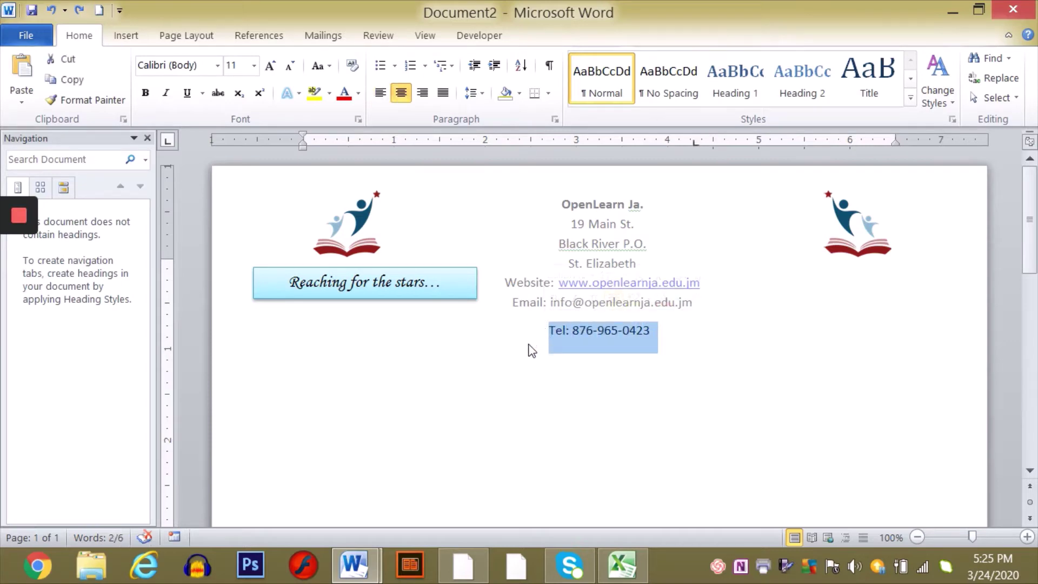
left_click(676, 401)
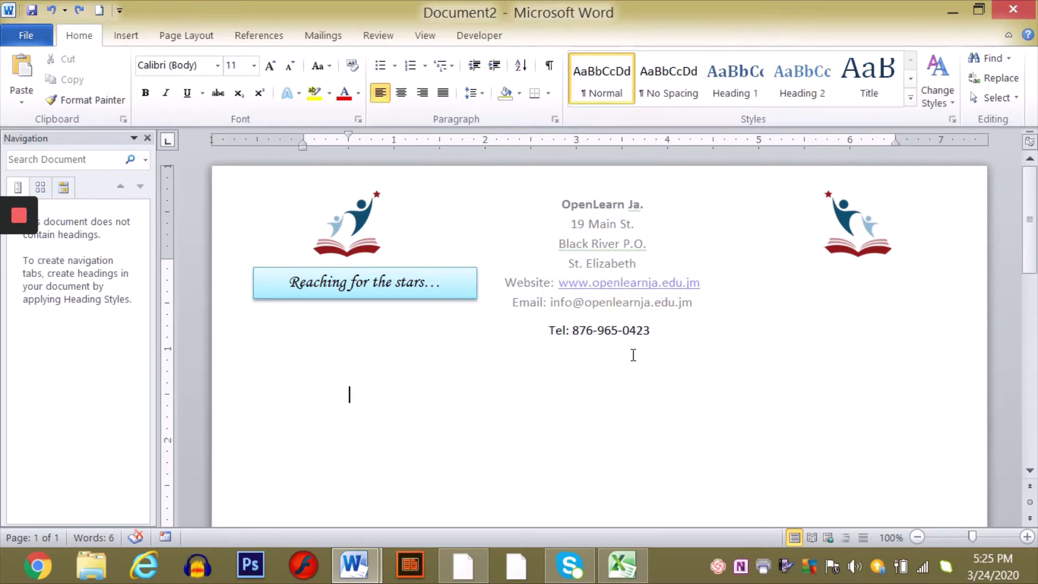
left_click(296, 371)
key("Return")
left_click(368, 576)
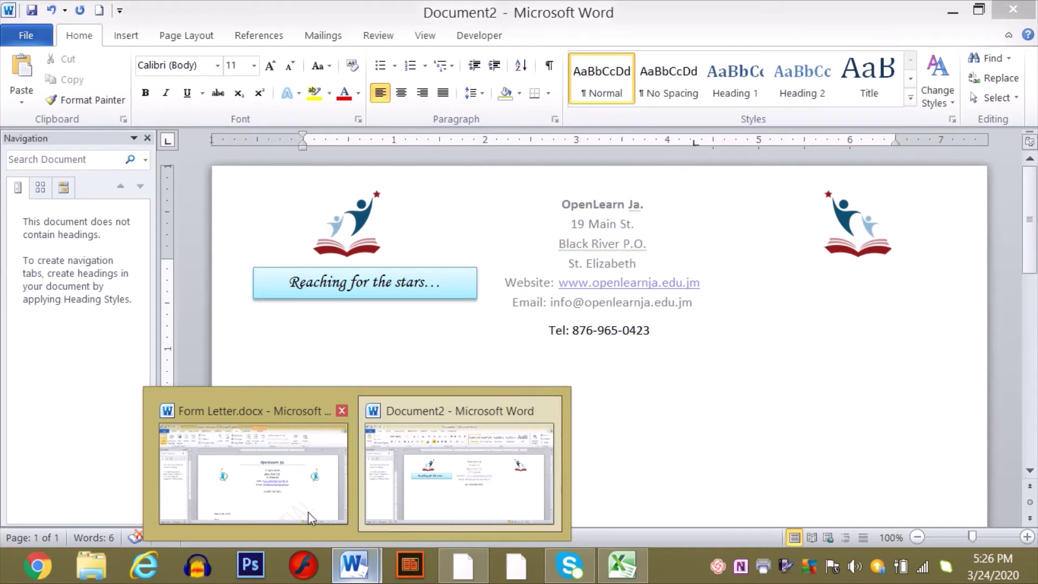
- Bring Form Letter.docx forward and scroll down until its consultation schedule table shows
left_click(252, 508)
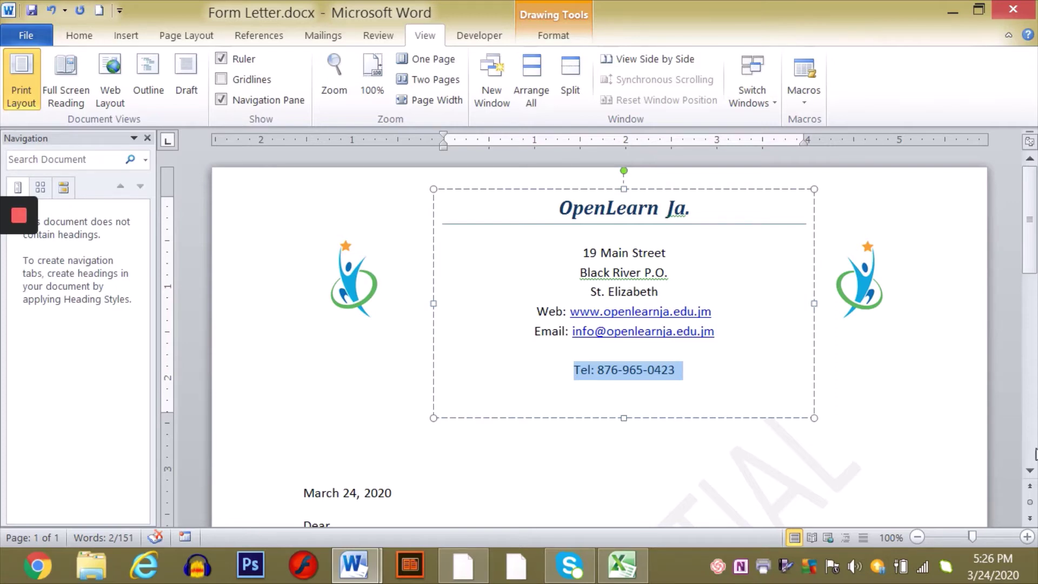
left_click(1030, 470)
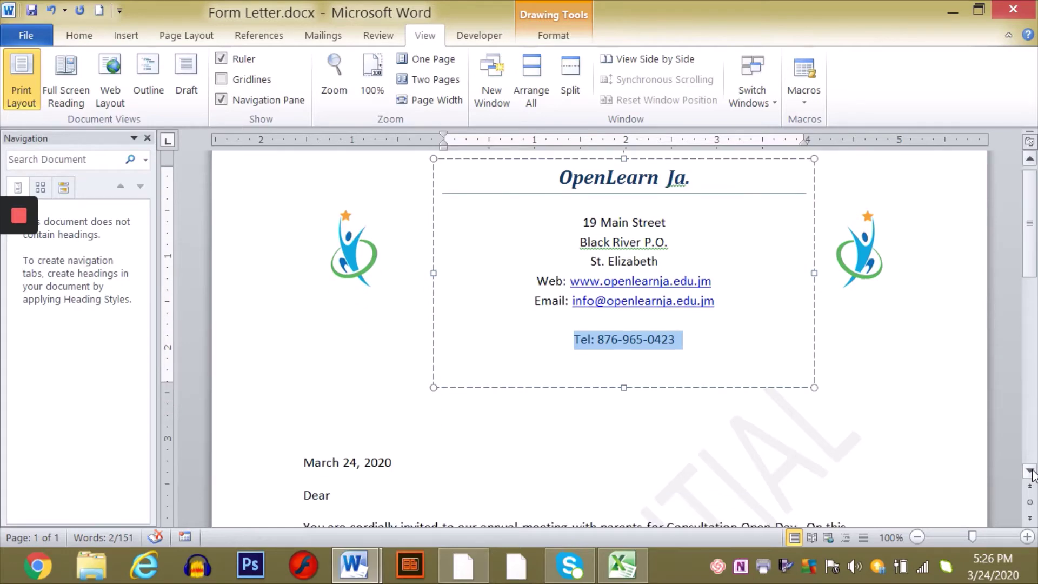
left_click(1029, 470)
left_click(1030, 470)
left_click(1029, 471)
left_click(1030, 470)
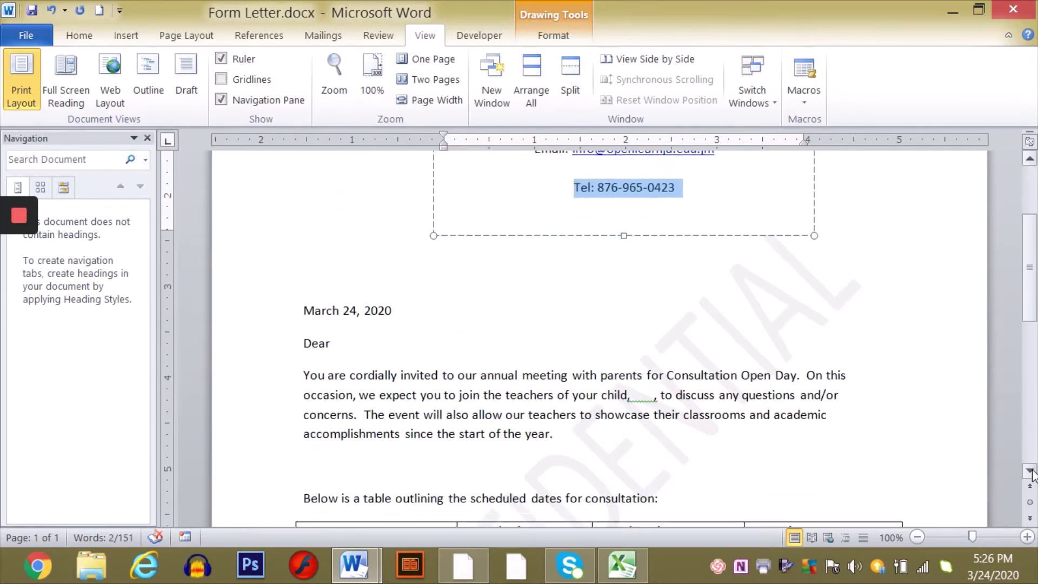
left_click(1029, 470)
left_click(1029, 470)
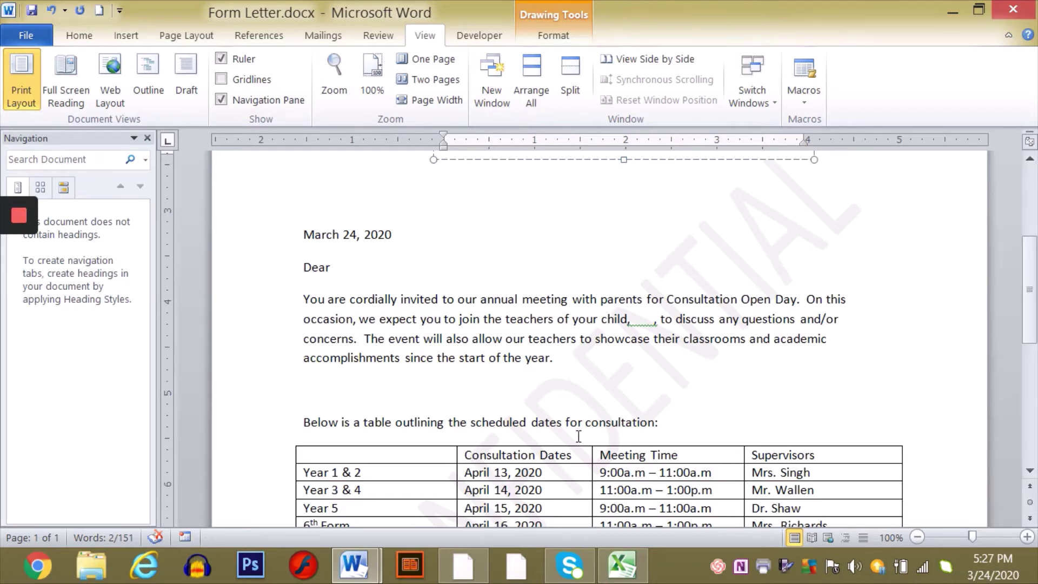
mouse_move(354, 565)
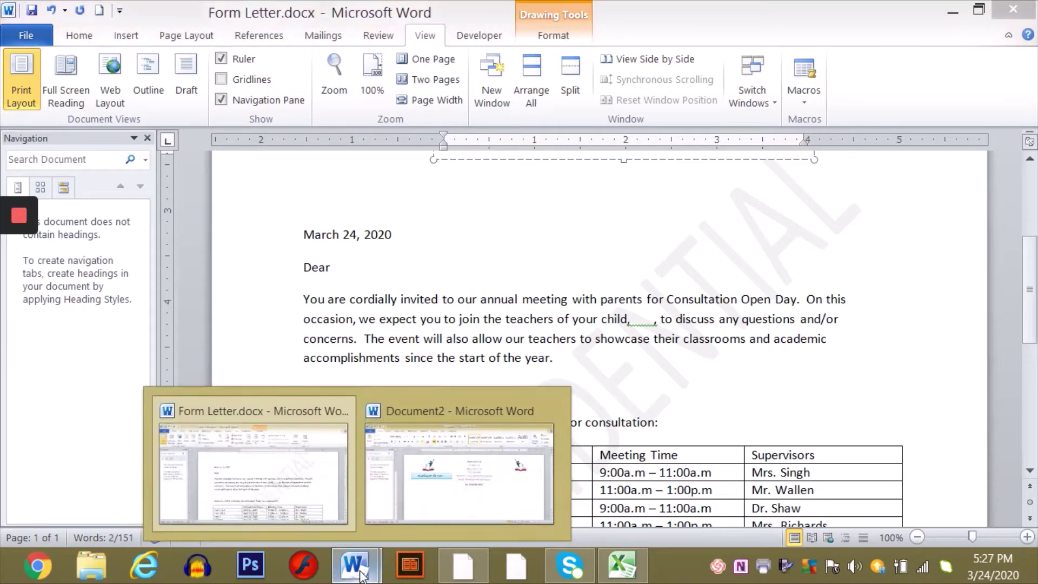
left_click(265, 498)
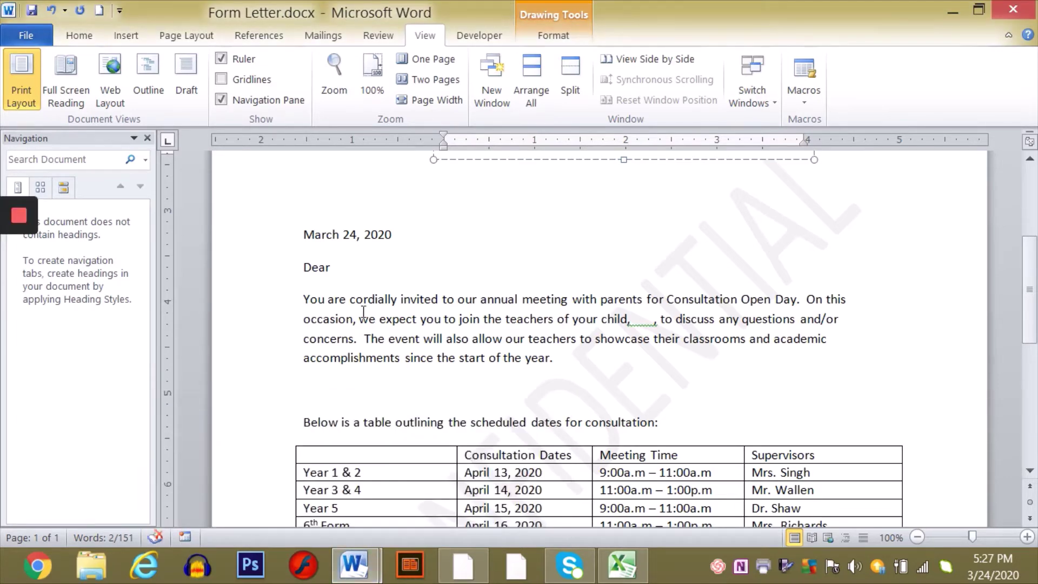
- In Document2, enter the date March 24, 2020 via AutoComplete and the greeting 'Dear' below it
mouse_move(354, 565)
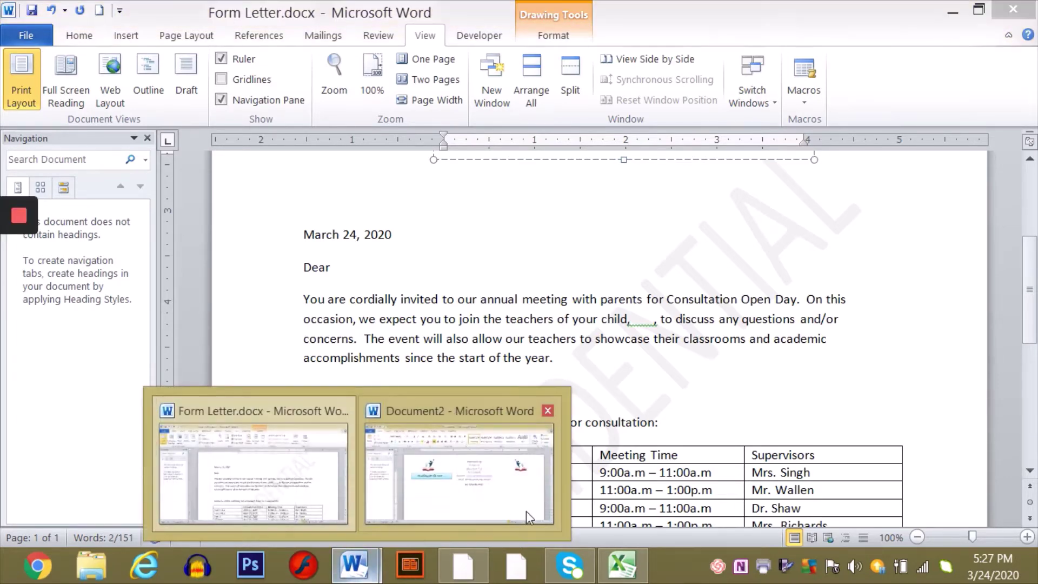
left_click(481, 493)
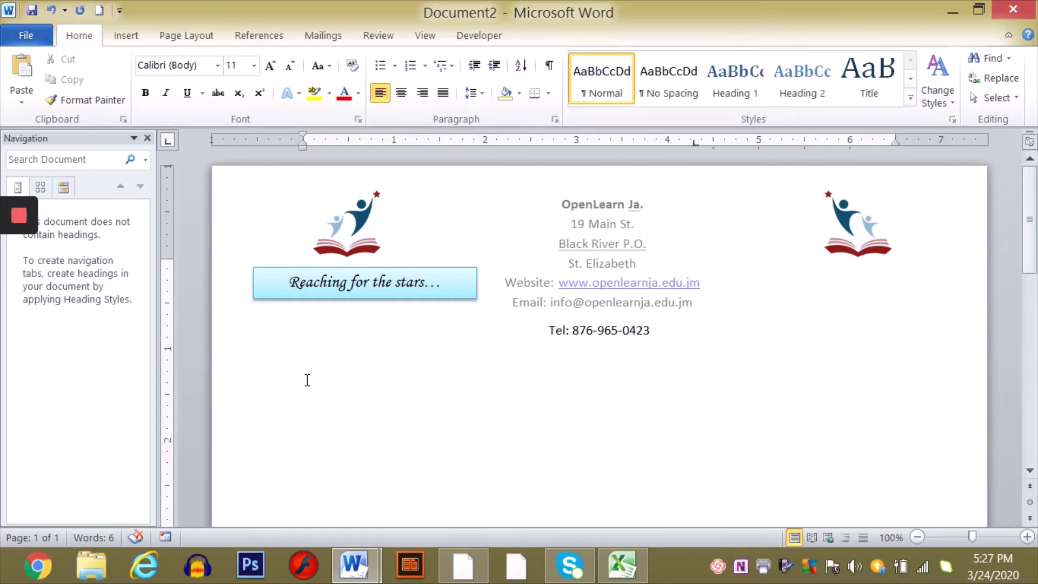
type("March")
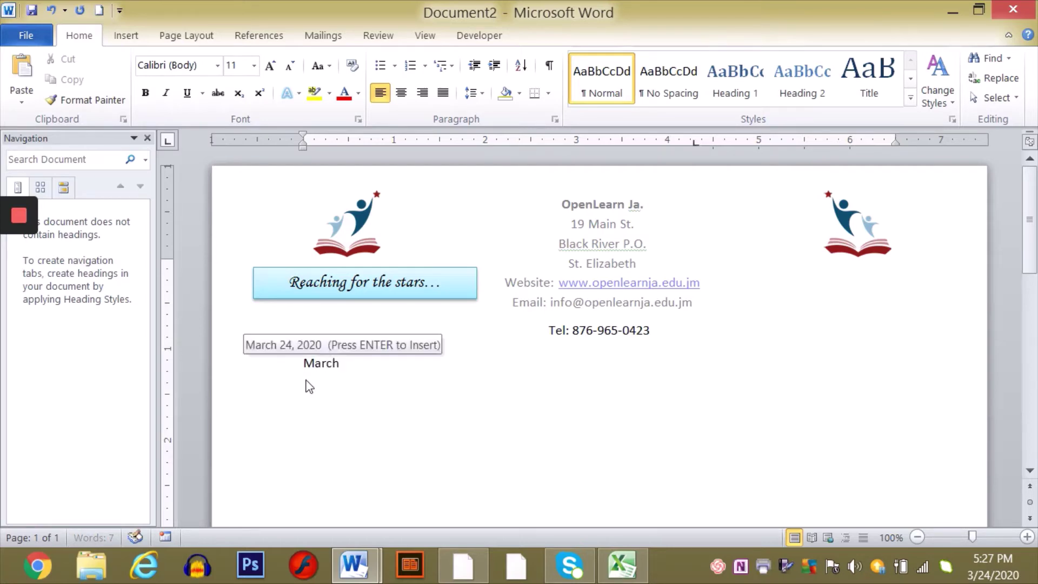
key("Return")
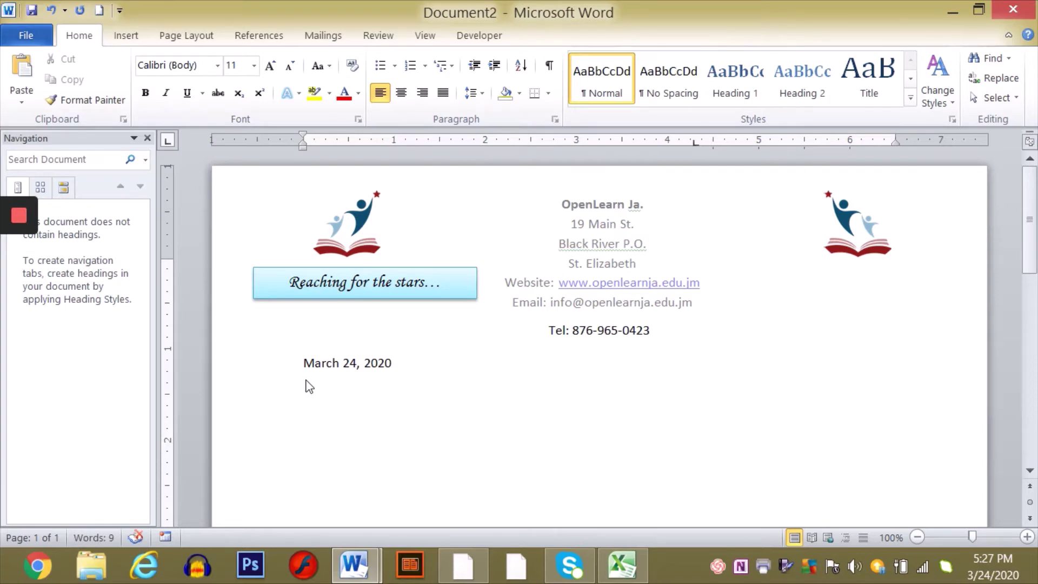
key("Return")
type("Dear")
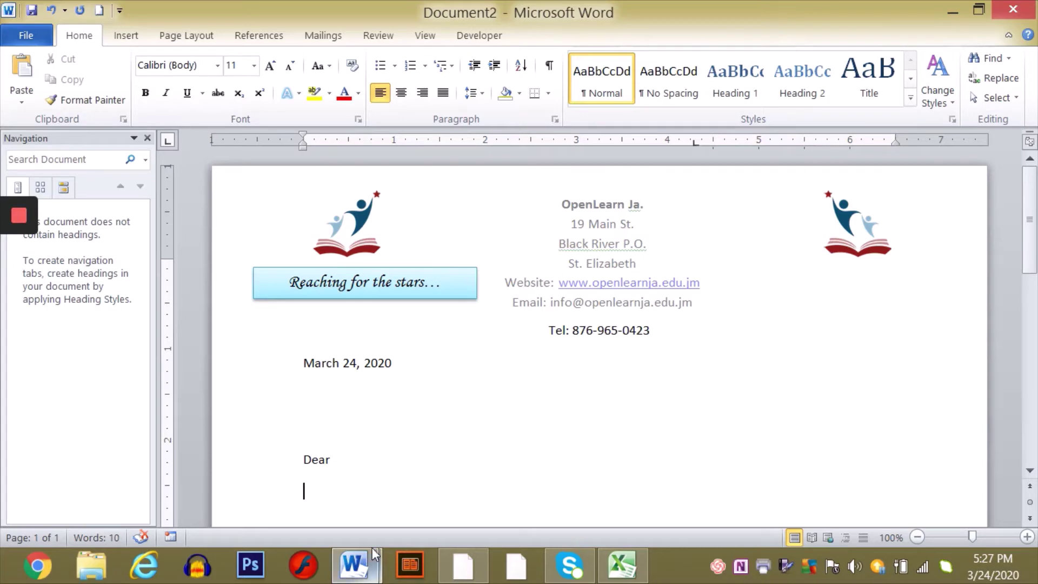
- Copy Form Letter's text from 'You are cordially' through the signature and paste it under 'Dear'
mouse_move(368, 570)
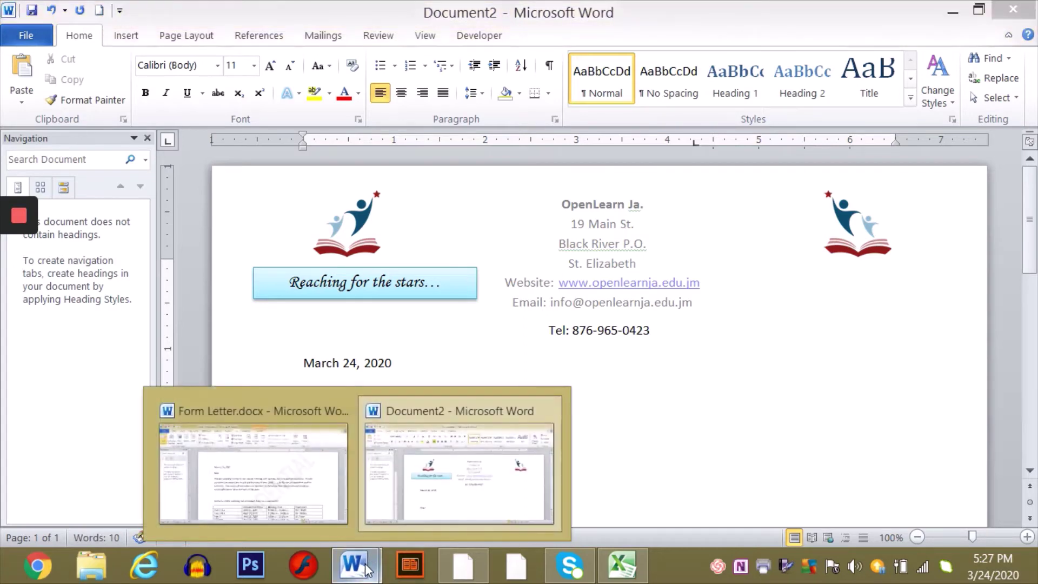
left_click(249, 503)
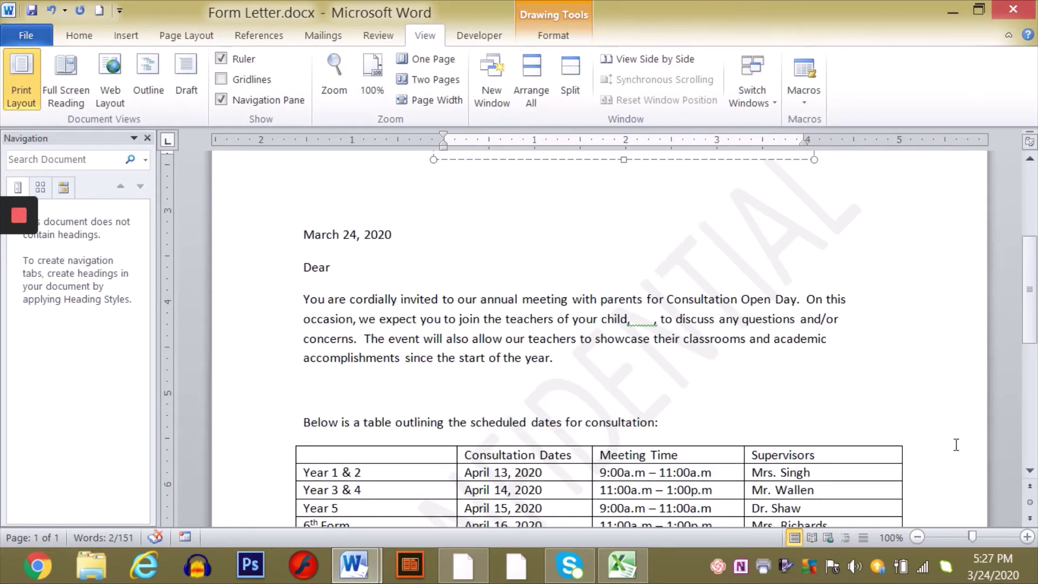
scroll(1029, 481, "down", 3)
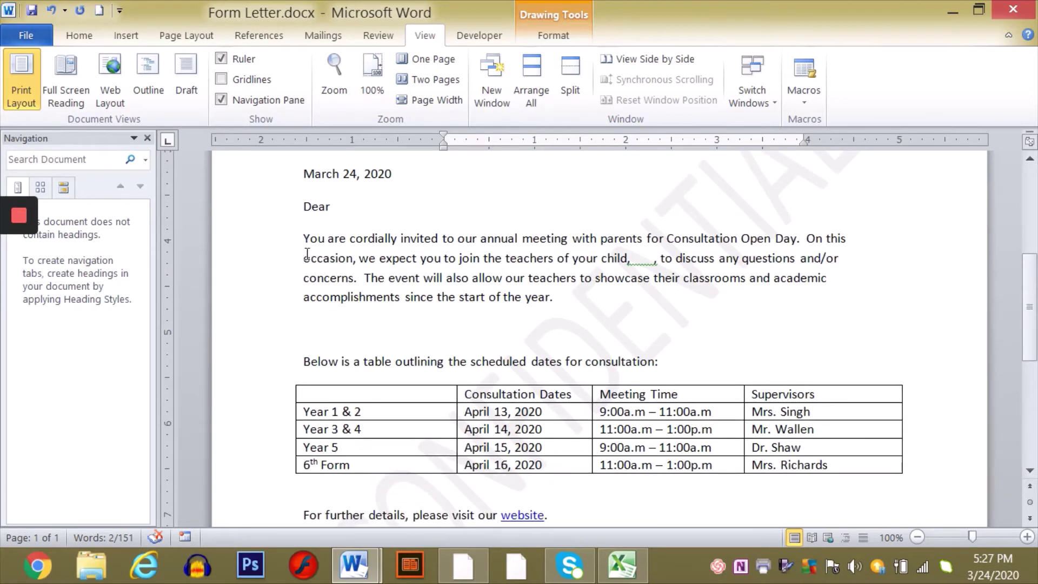
mouse_move(303, 238)
left_mouse_down()
mouse_move(426, 238)
mouse_move(783, 403)
mouse_move(794, 496)
mouse_move(783, 447)
mouse_move(630, 309)
mouse_move(567, 355)
left_mouse_up()
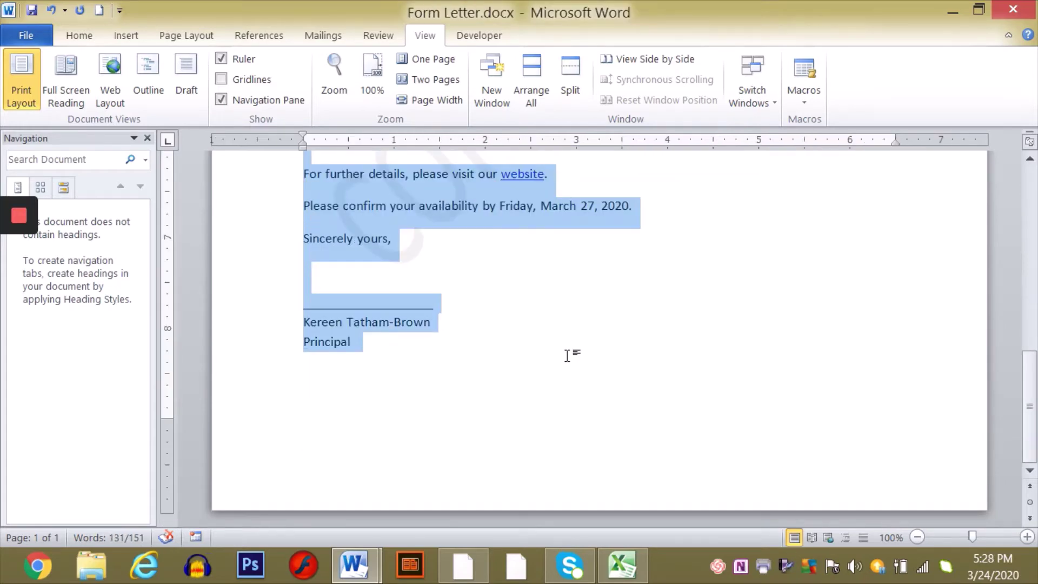
left_click(354, 565)
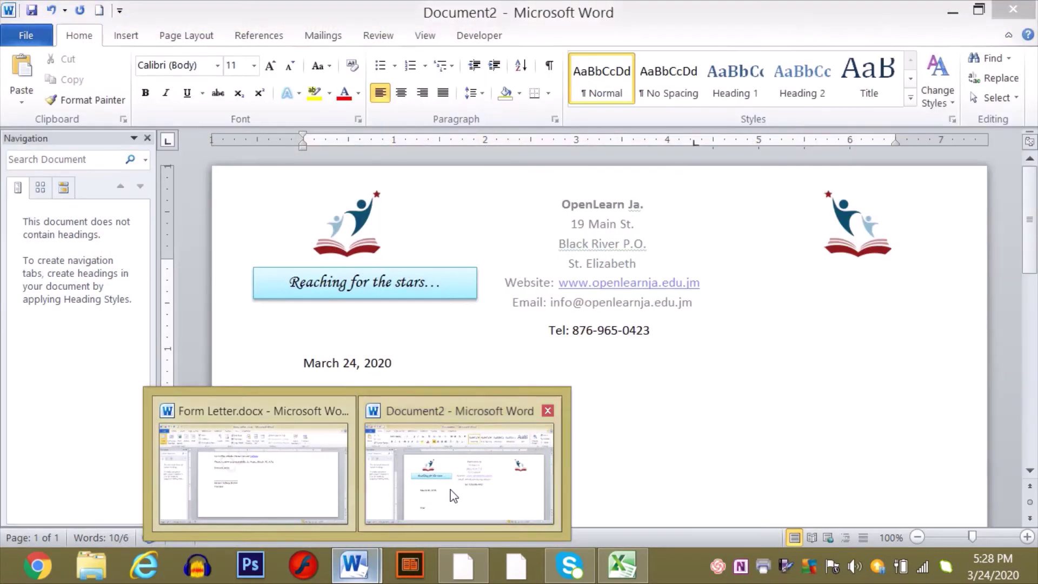
left_click(453, 489)
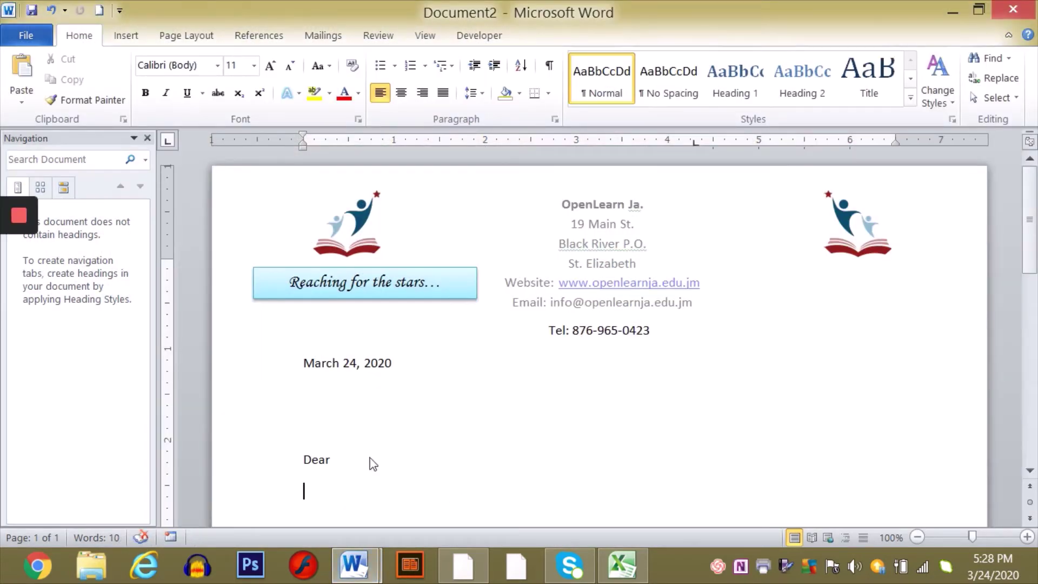
key("ctrl+v")
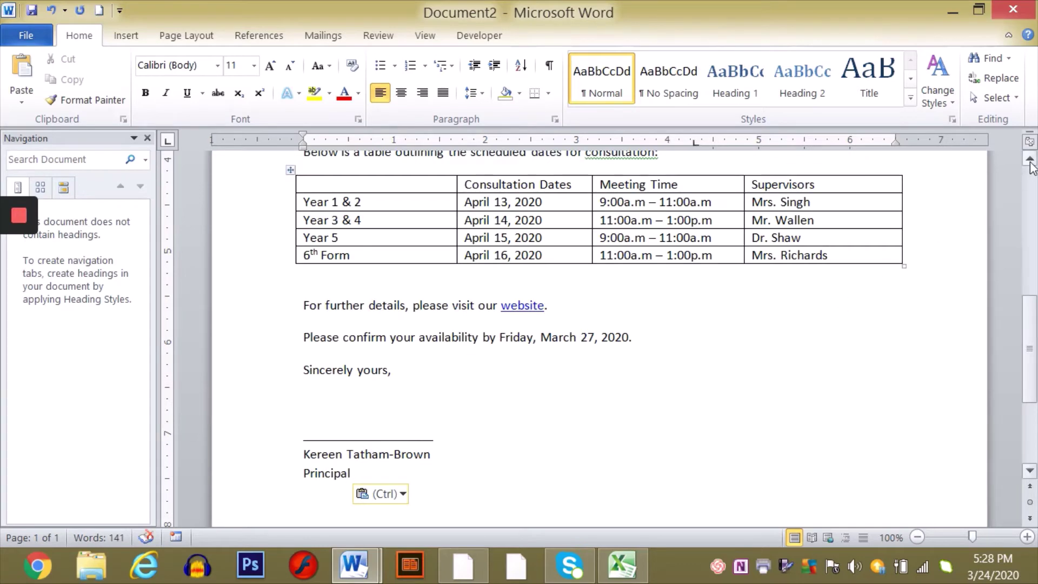
left_click(1030, 160)
scroll(1030, 164, "up", 3)
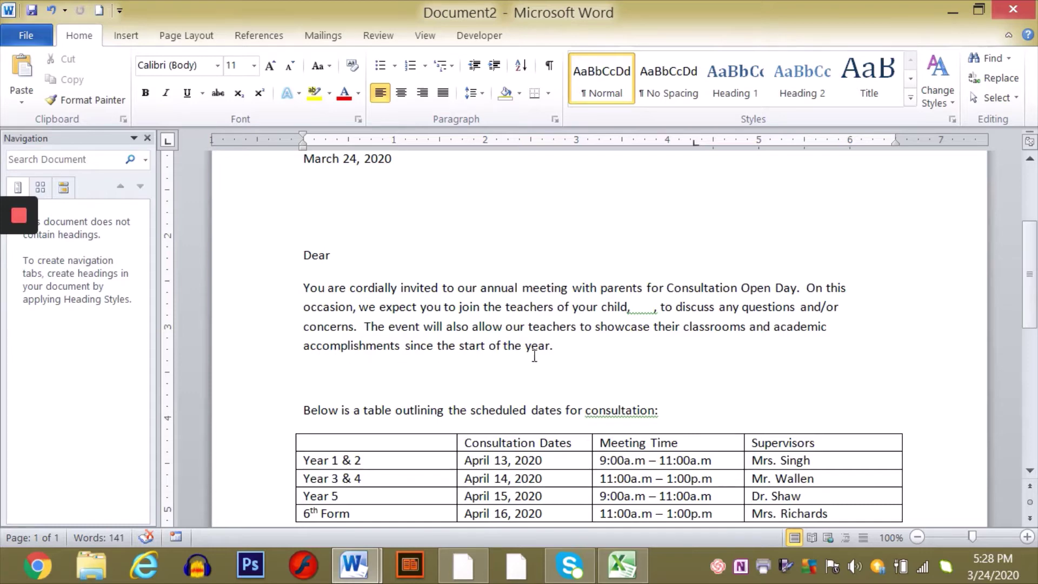
left_click(1029, 471)
left_click(1029, 471)
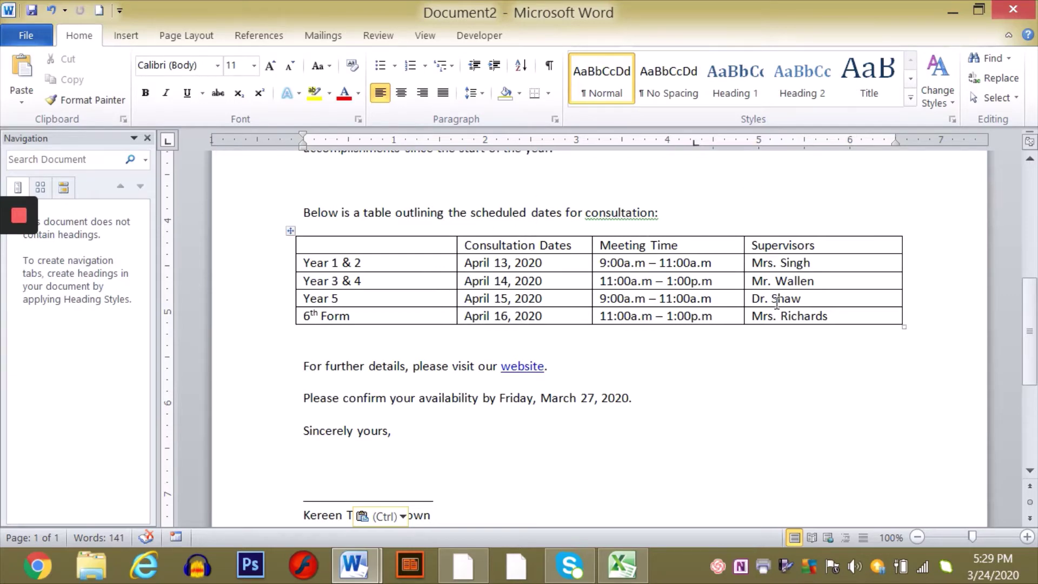
scroll(514, 261, "up", 3)
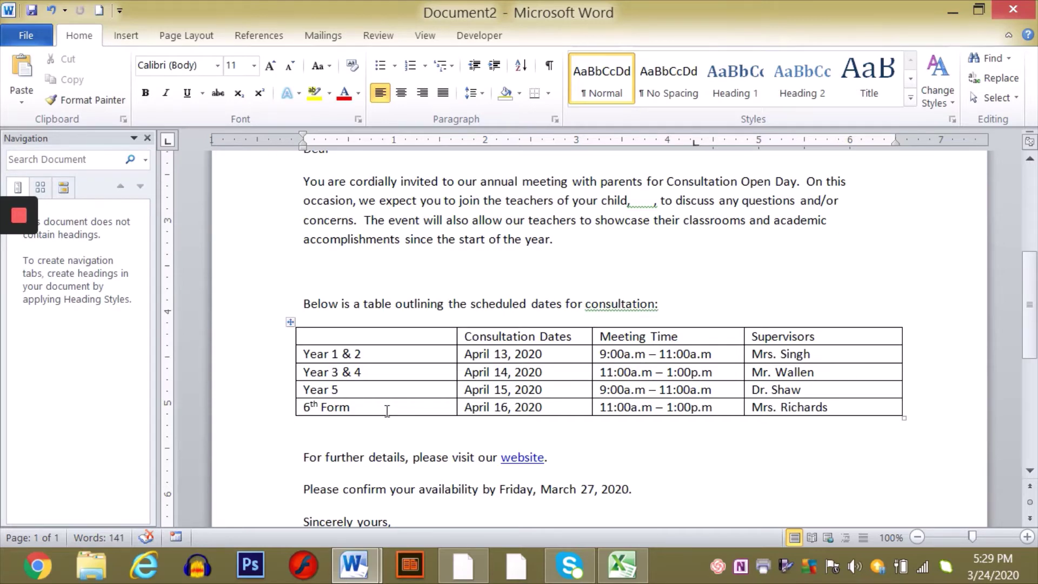
- Cut the existing consultation schedule table out of the letter
left_click(291, 322)
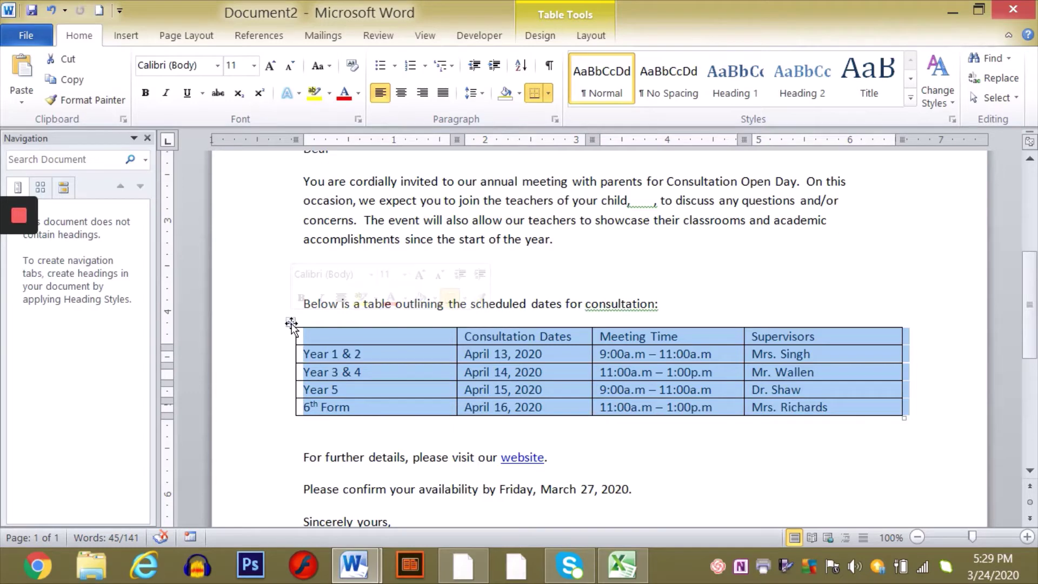
right_click(292, 325)
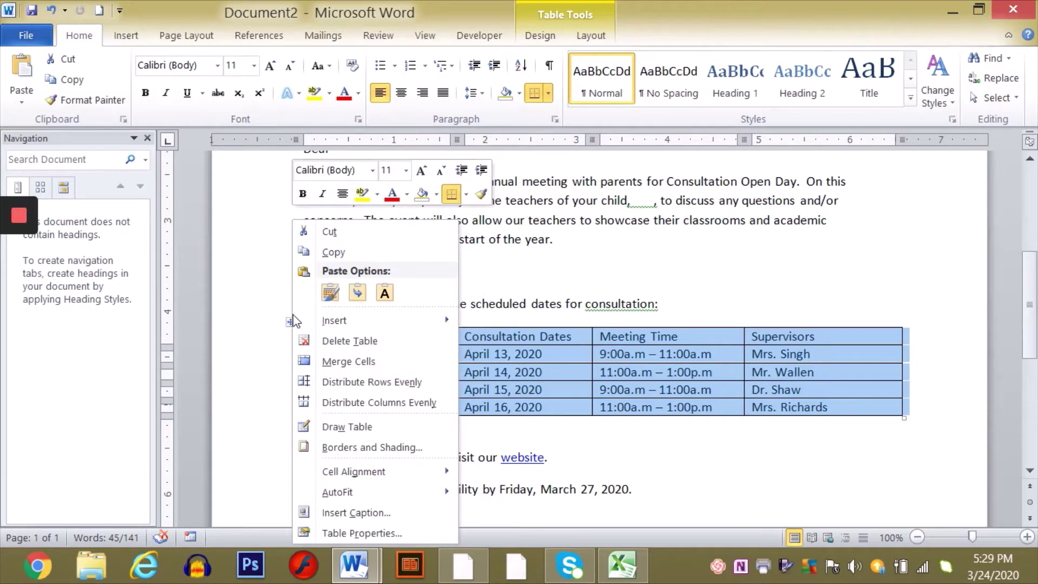
left_click(338, 232)
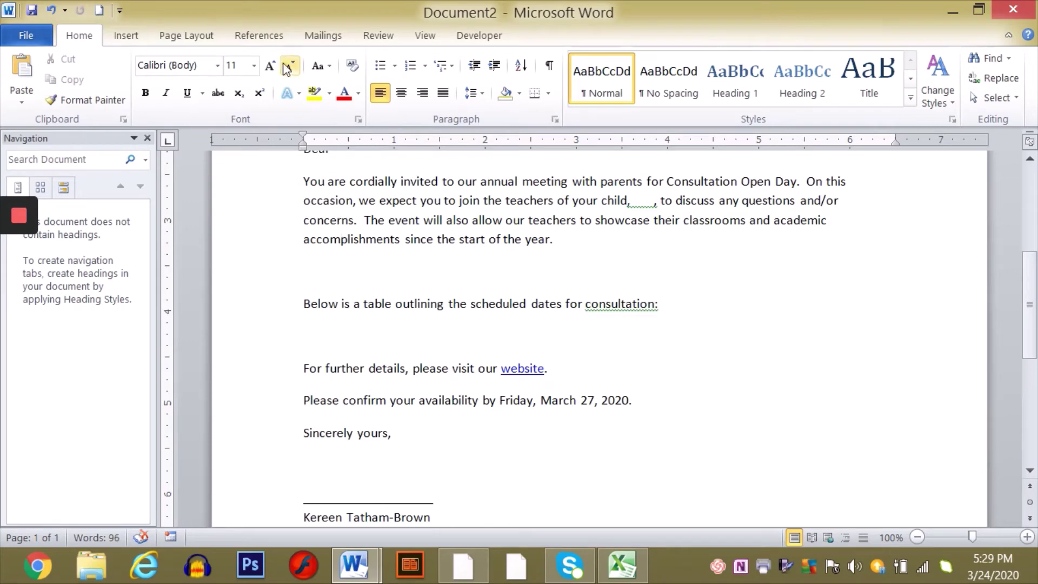
- Insert a new empty table with 5 columns and 6 rows via Insert Table
left_click(128, 36)
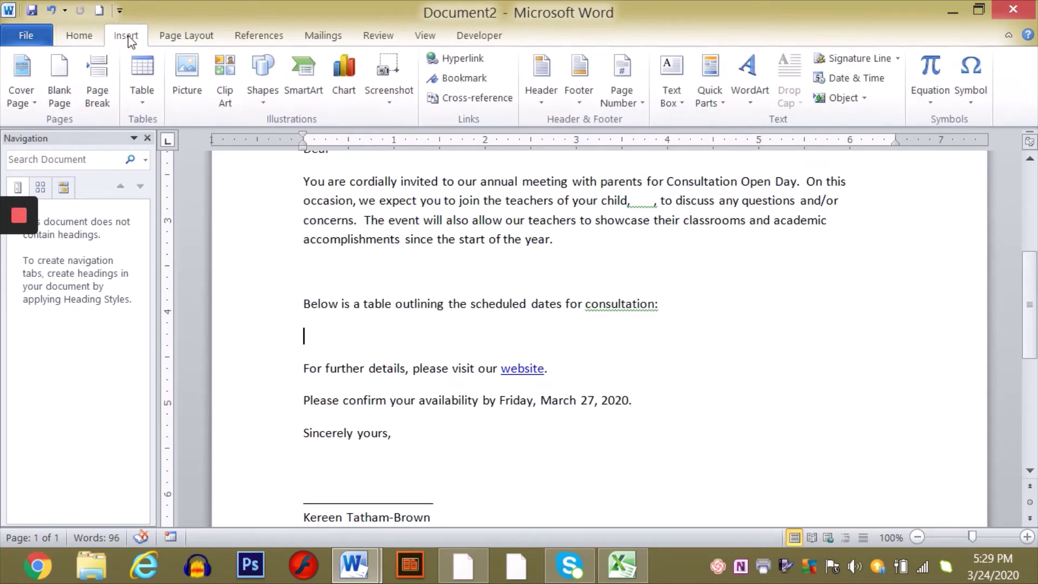
left_click(142, 103)
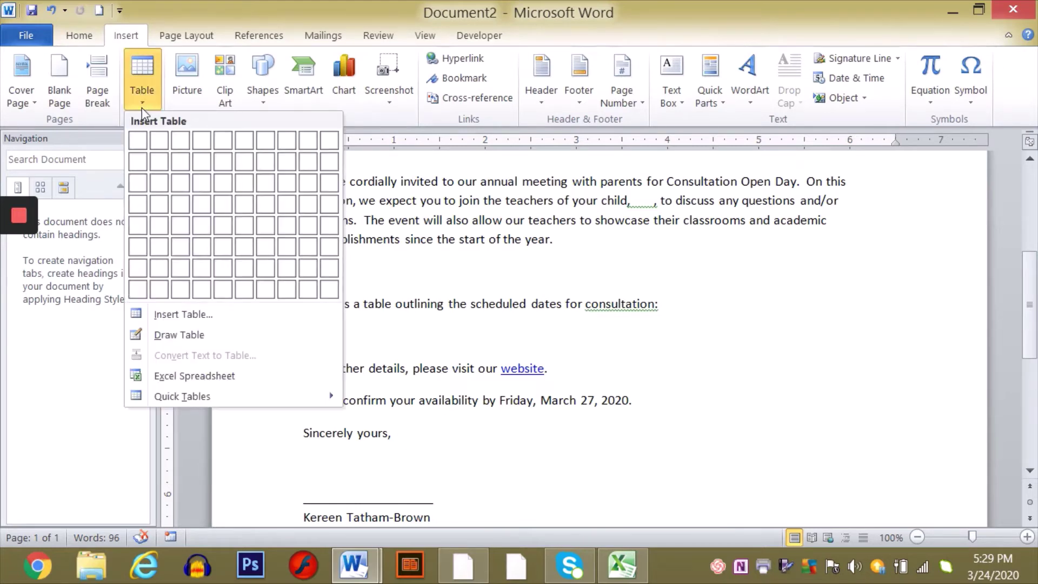
left_click(187, 315)
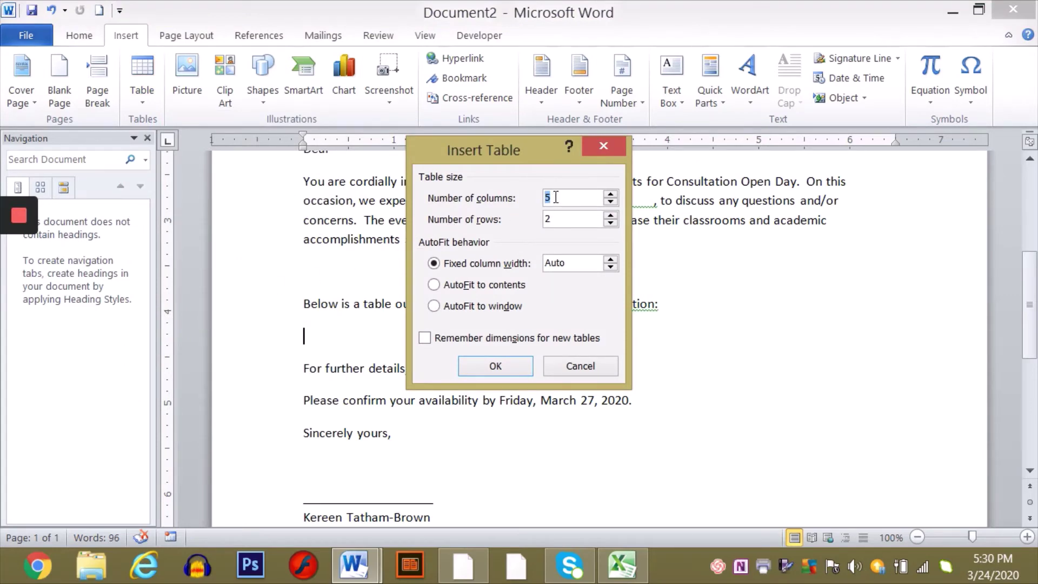
left_click(556, 197)
left_click(551, 220)
key("BackSpace")
type("6")
left_click(496, 367)
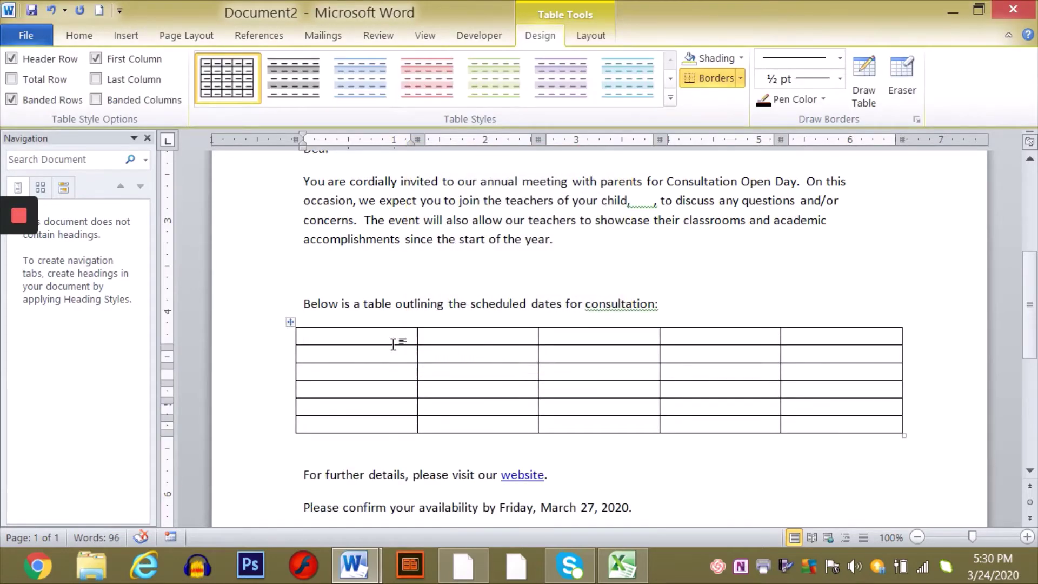
left_click(931, 434)
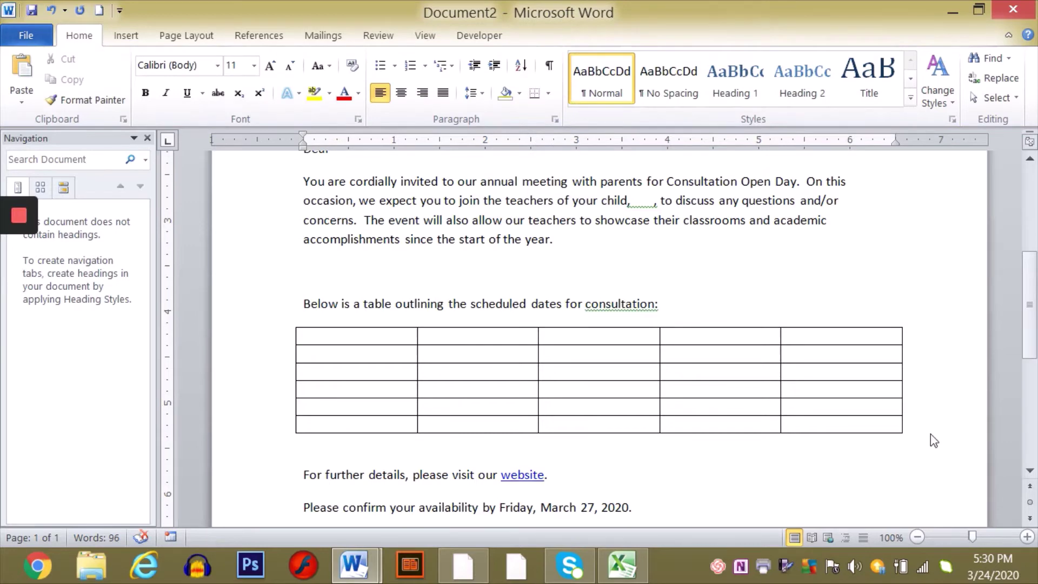
- Paste the cut schedule table below the new table and delete the empty table's last column
key("Return")
key("ctrl+v")
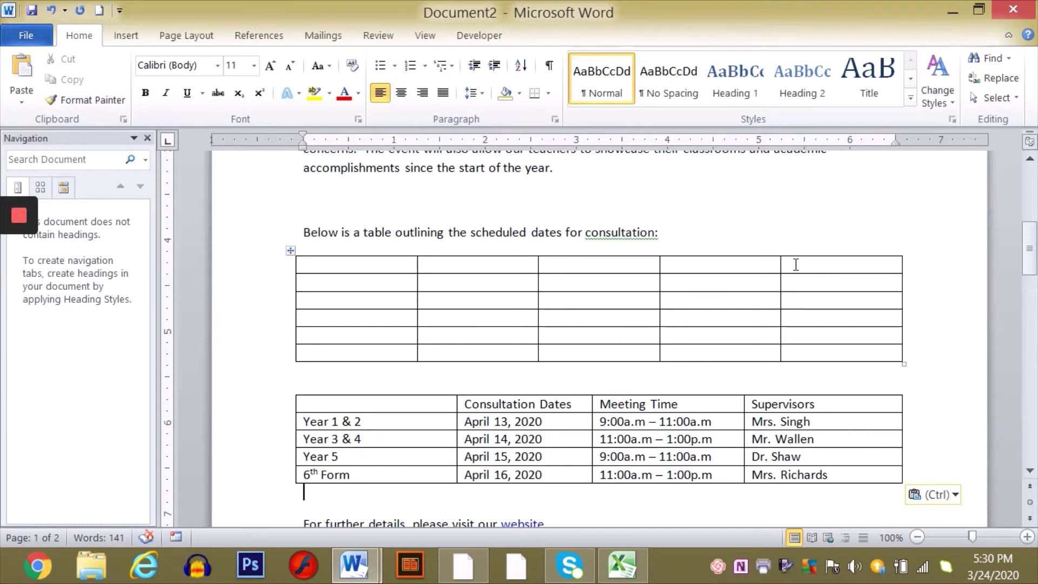
left_click_drag(796, 261, 797, 351)
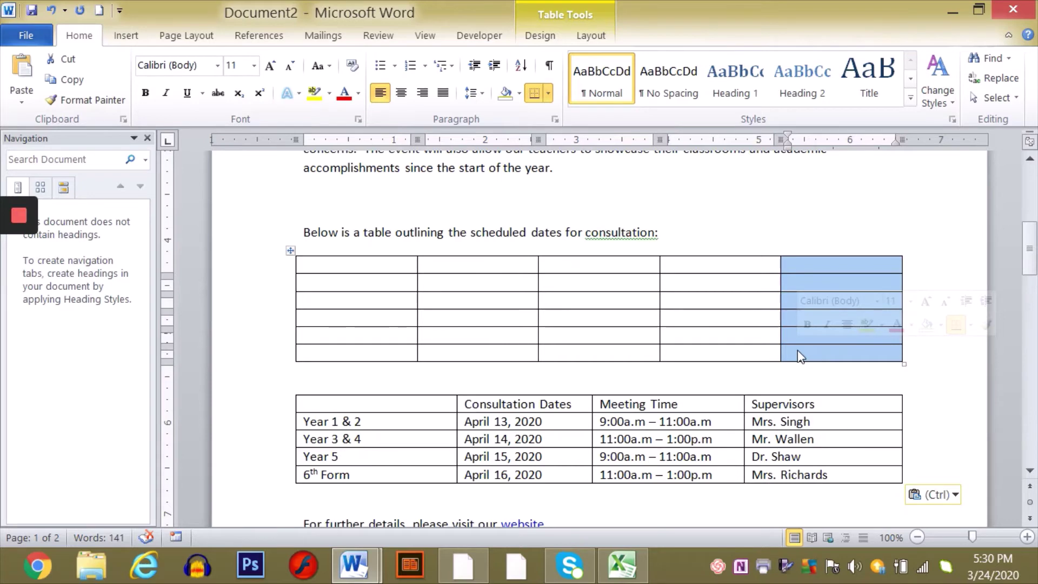
right_click(797, 350)
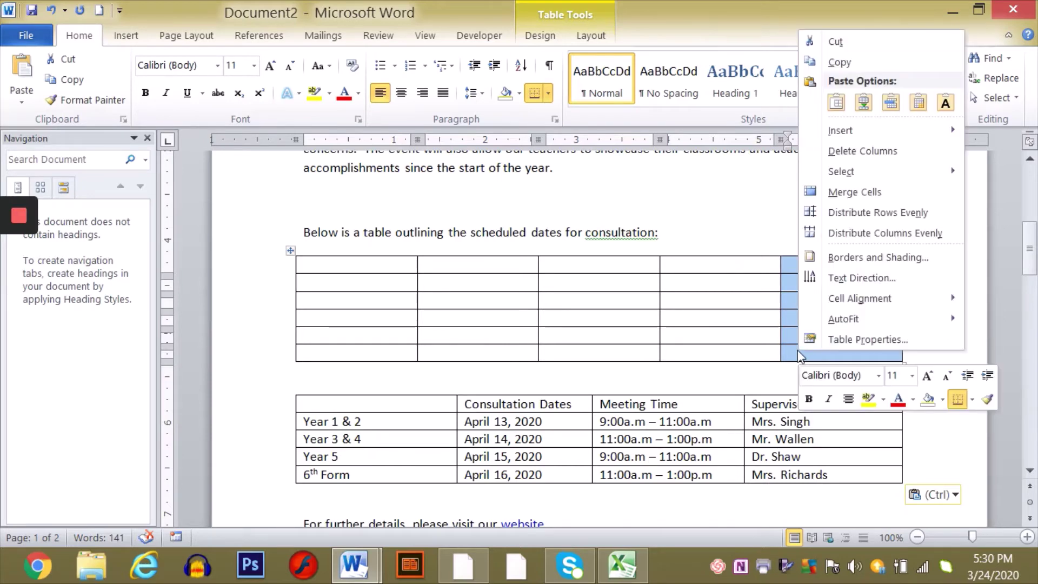
left_click(872, 152)
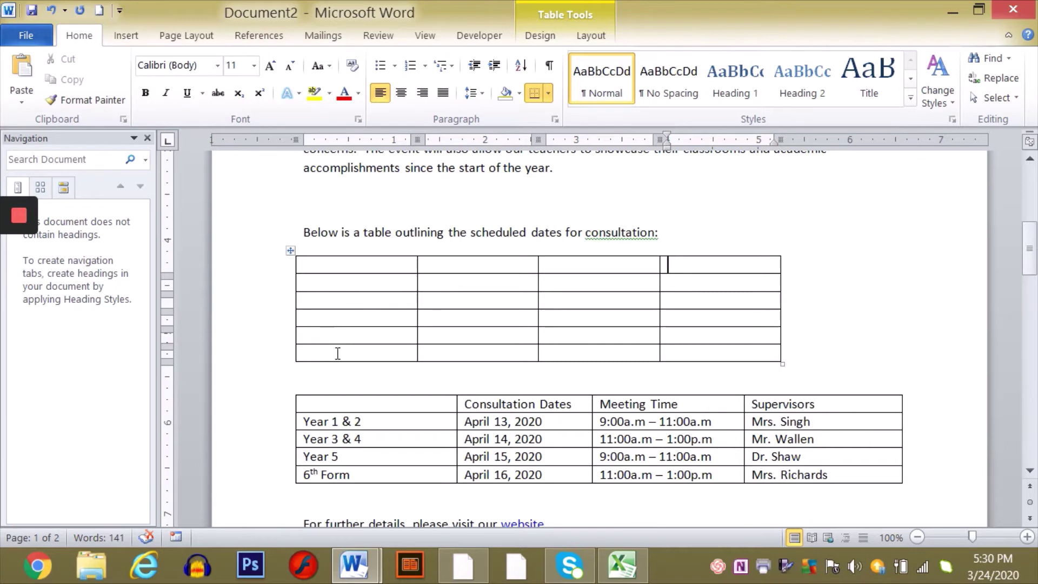
- Delete the empty table's last row with Delete Cells > Delete entire row, leaving five rows
left_click_drag(339, 354, 685, 357)
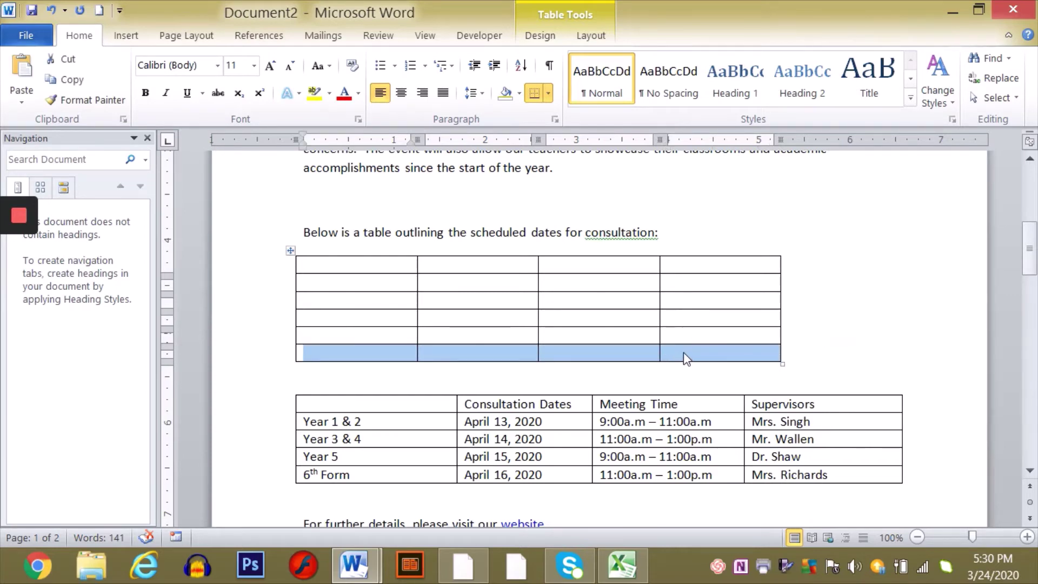
right_click(683, 353)
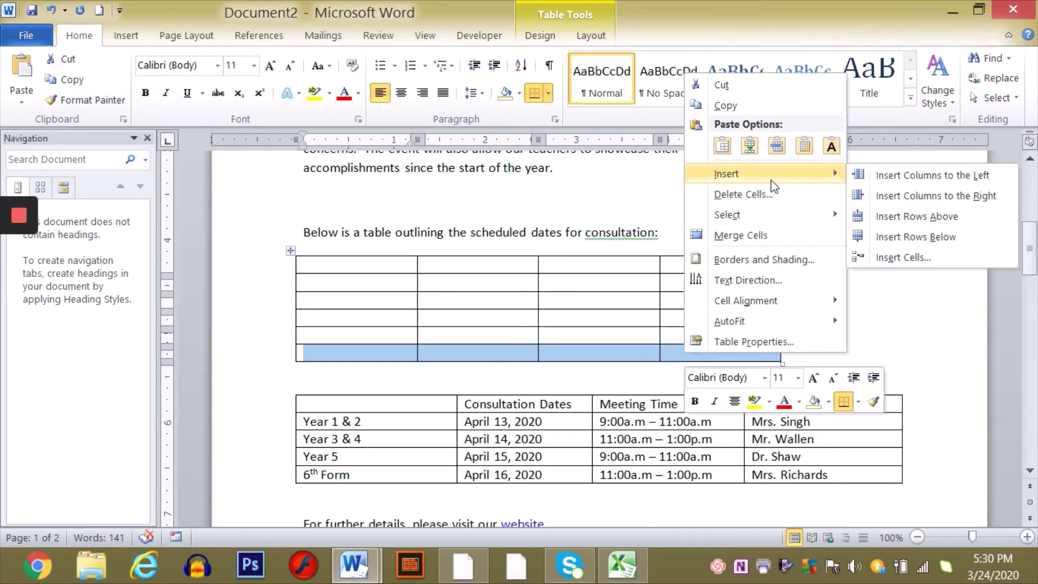
mouse_move(749, 212)
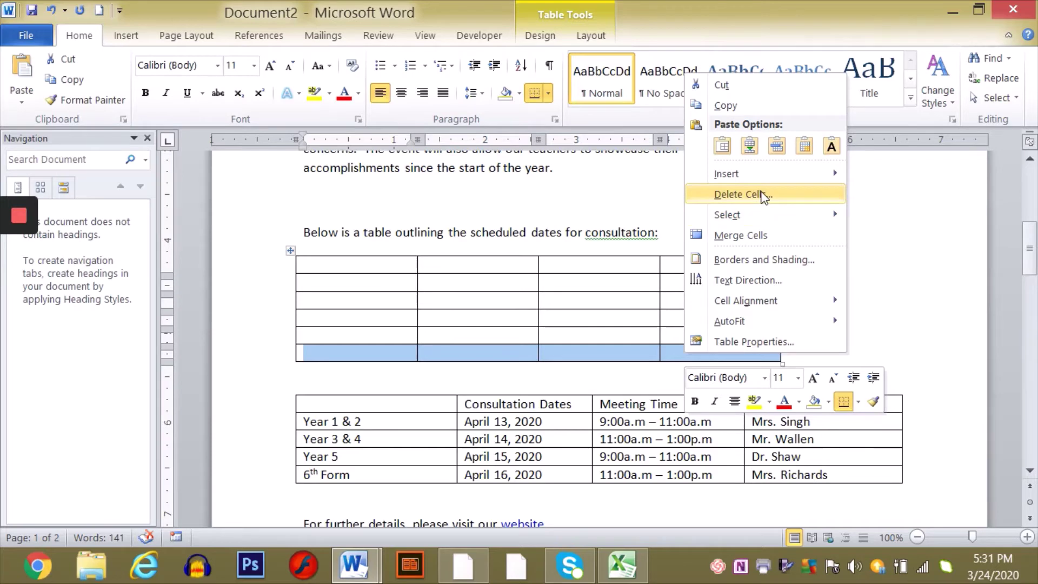
left_click(763, 196)
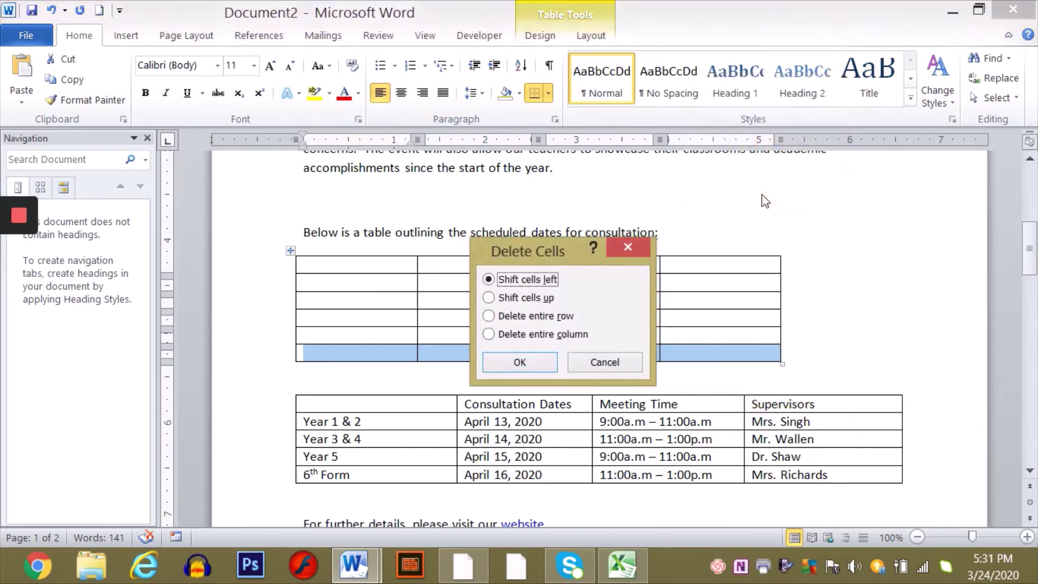
left_click(537, 317)
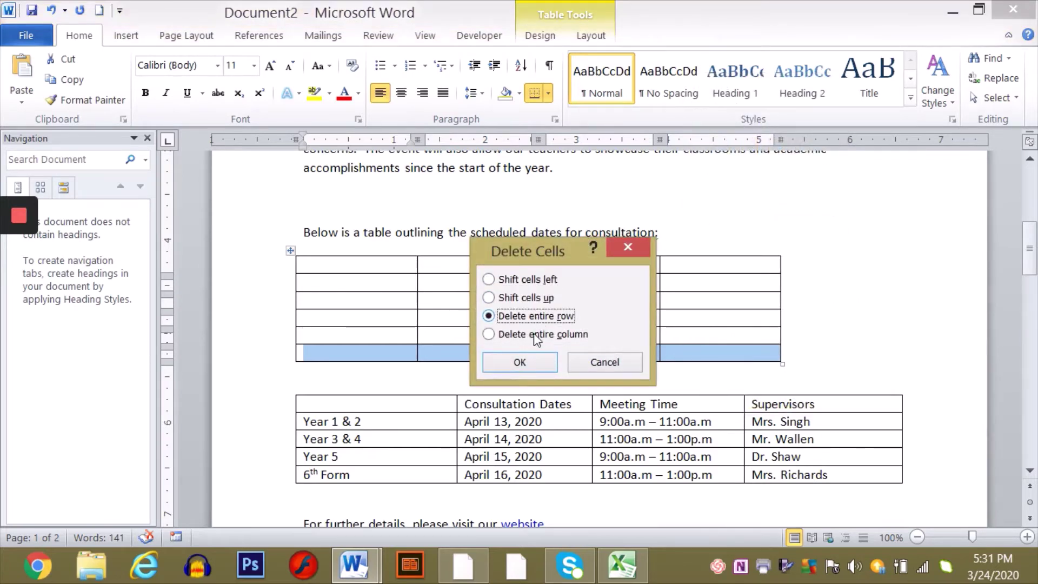
left_click(531, 361)
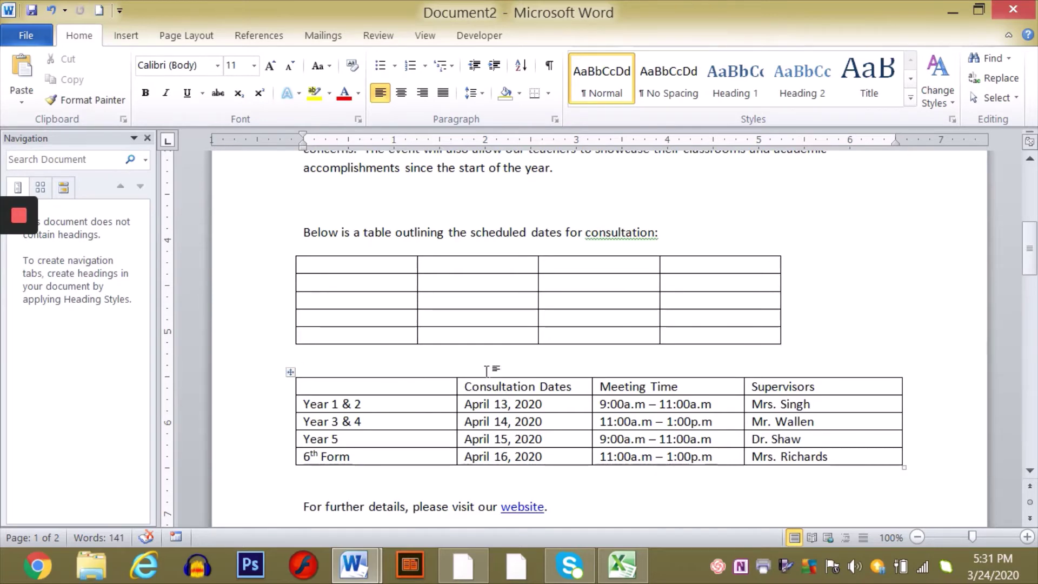
- Fill the empty table's top row with Consultation Dates, Meeting Time and Supervisor, then select the pasted schedule table
left_click(453, 265)
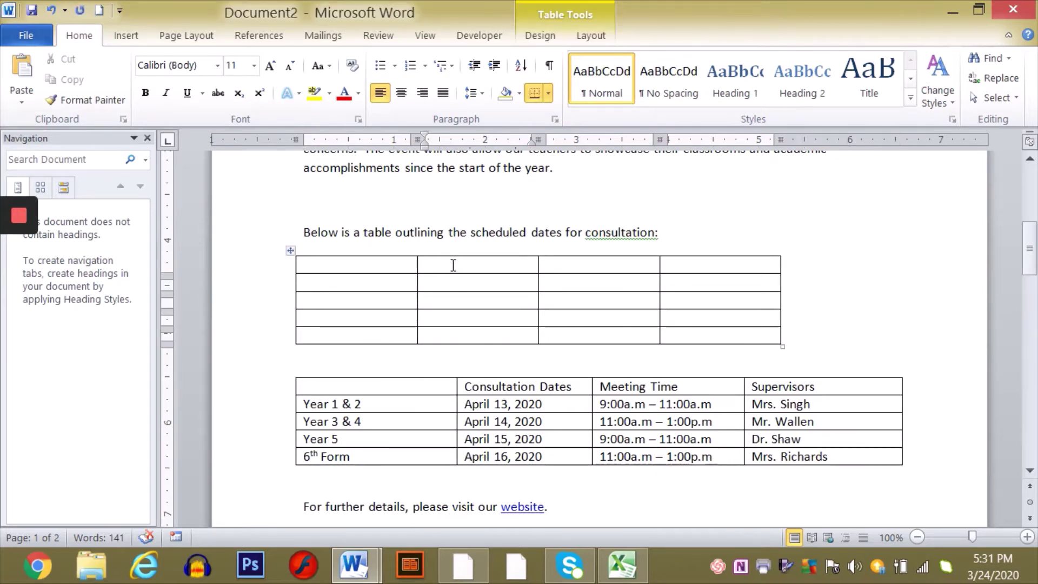
type("Con")
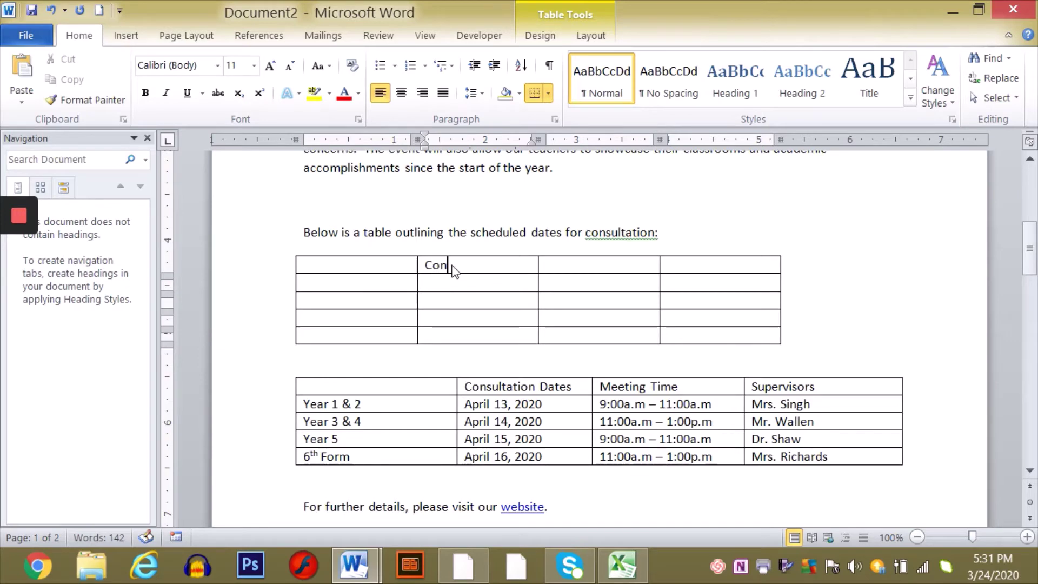
type("sultation Dates")
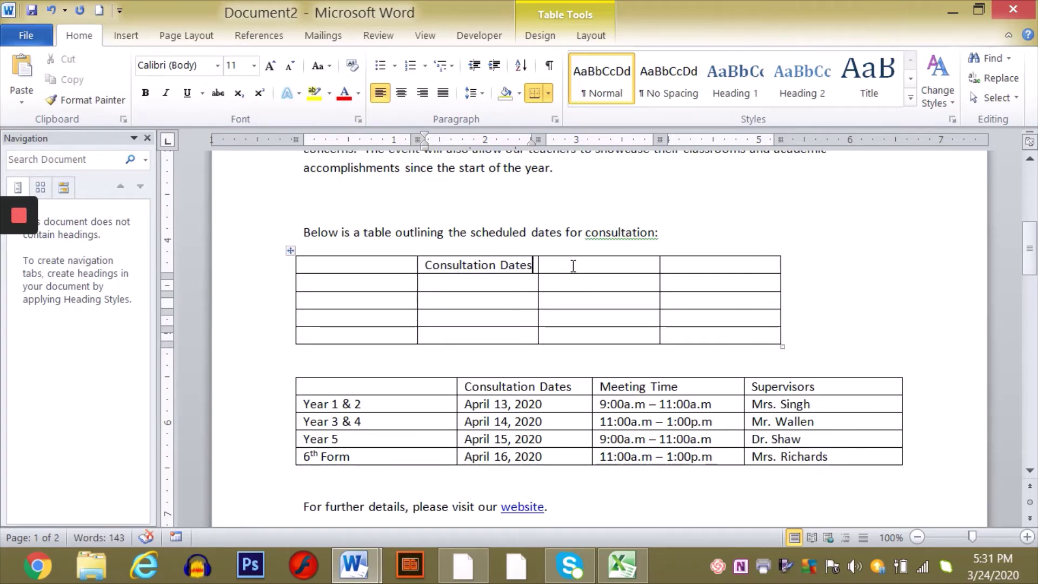
left_click(573, 269)
type("Me")
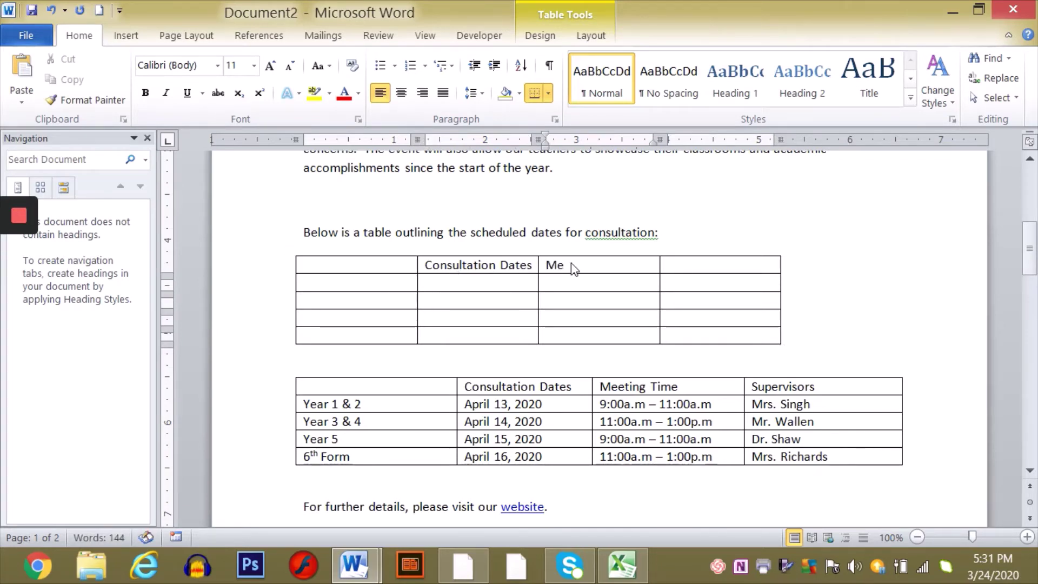
type("eting Time")
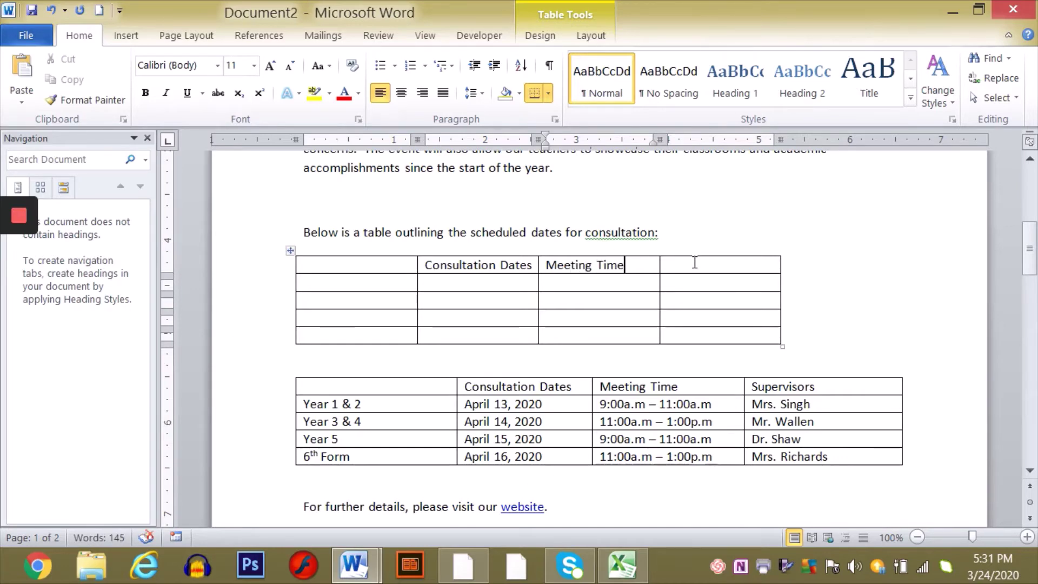
left_click(695, 269)
type("u")
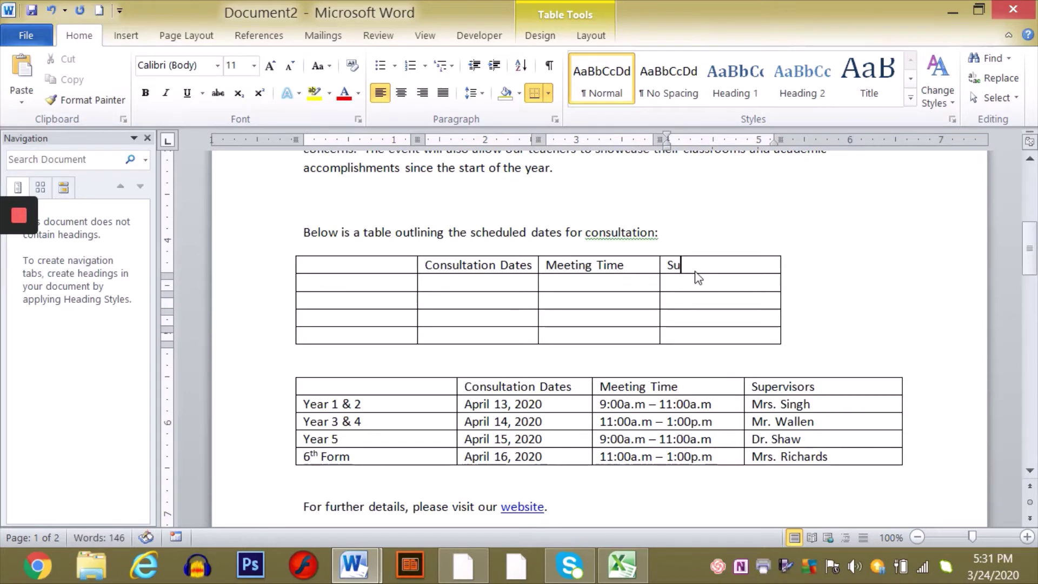
type("pervisor")
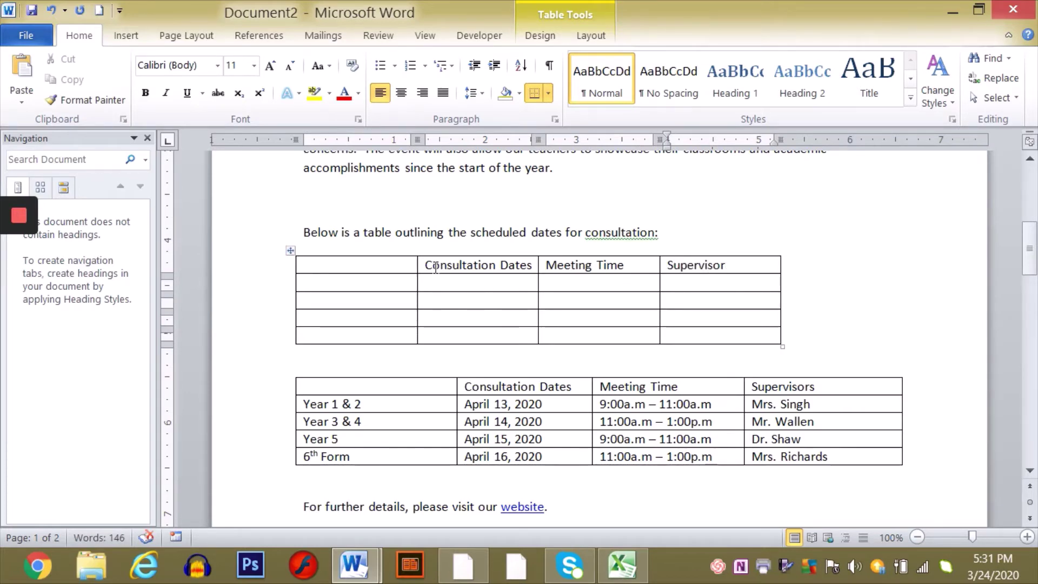
left_click(367, 283)
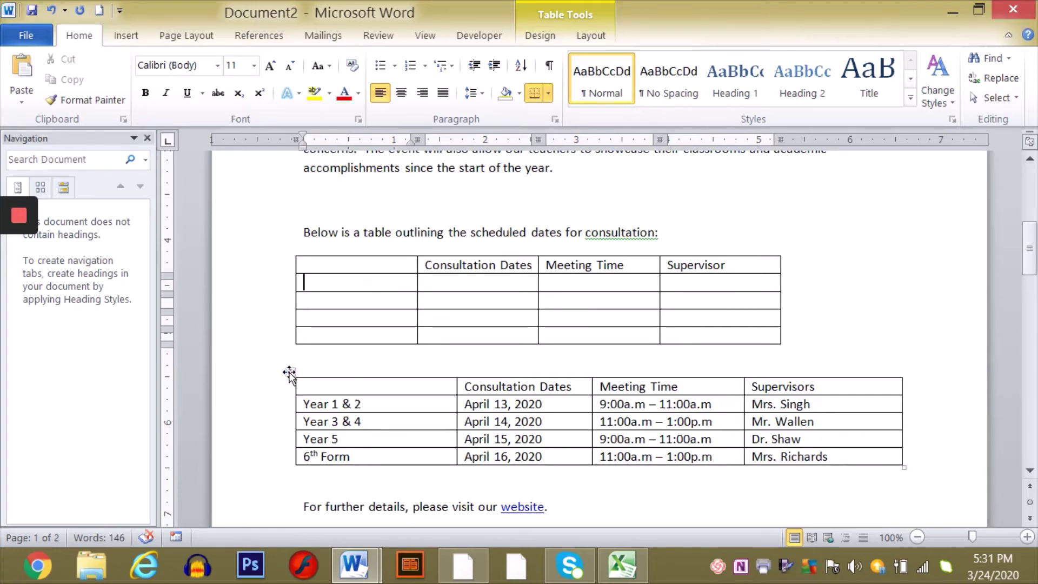
left_click(291, 372)
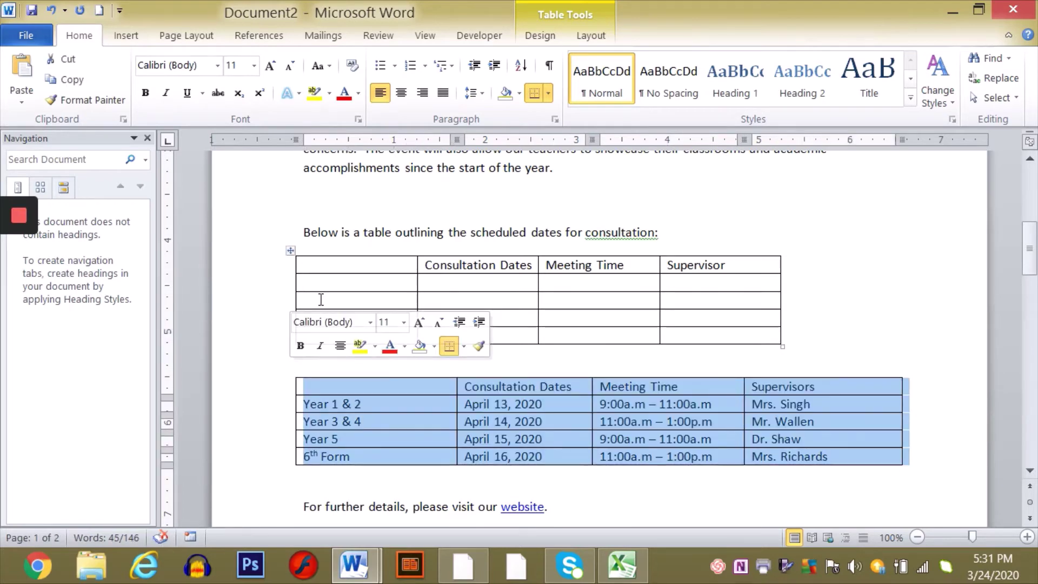
- Delete the empty table and the blank line above the schedule table
left_click(291, 252)
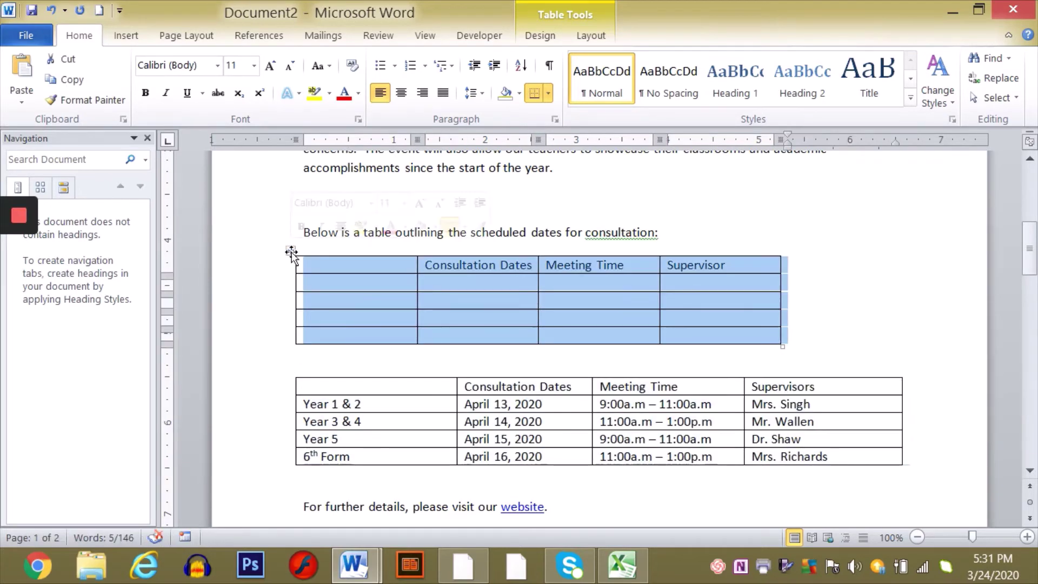
key("BackSpace")
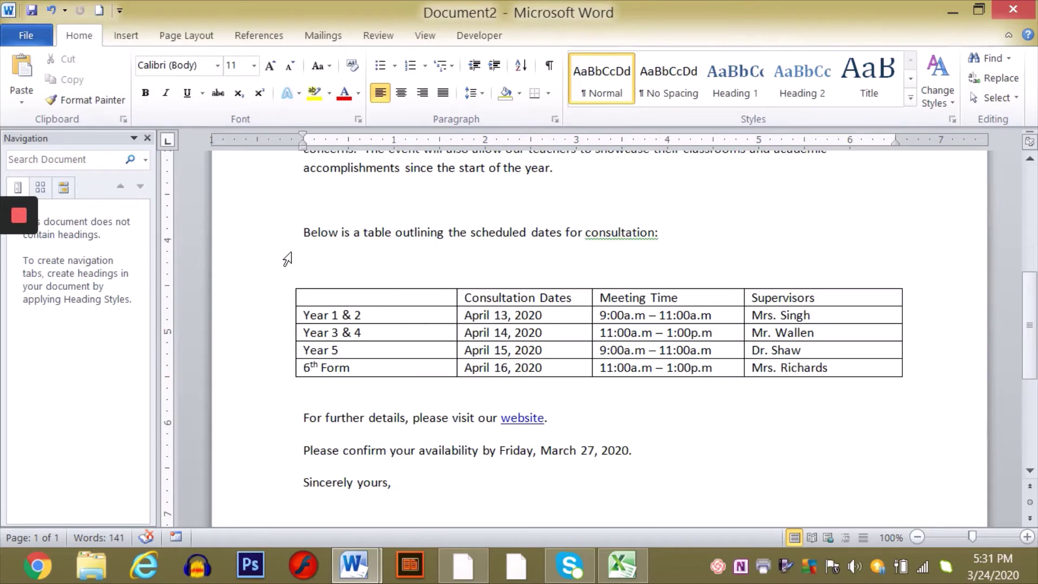
key("Delete")
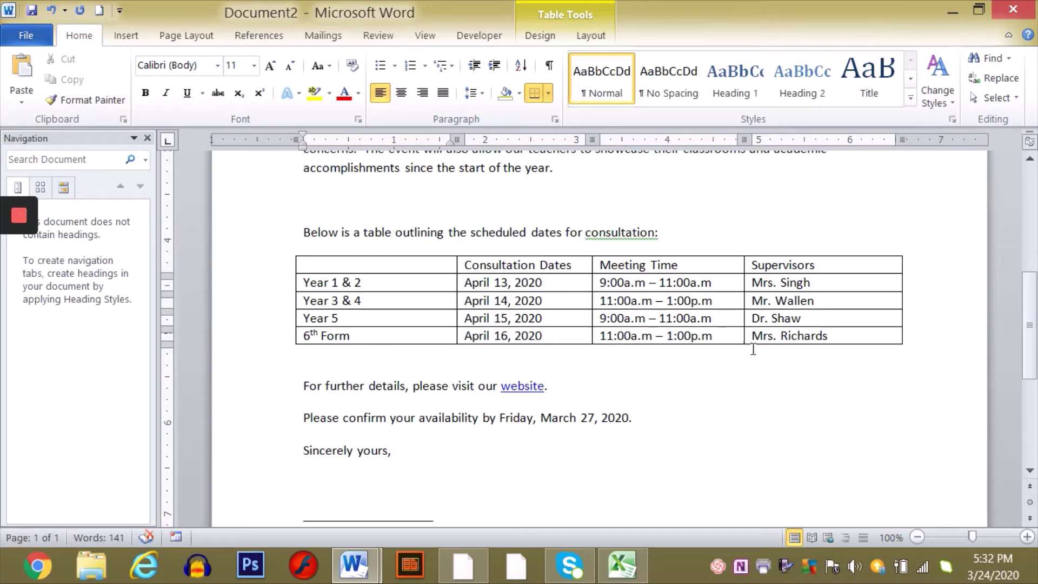
- Scroll through the letter to review the remaining consultation schedule table
left_click(1029, 159)
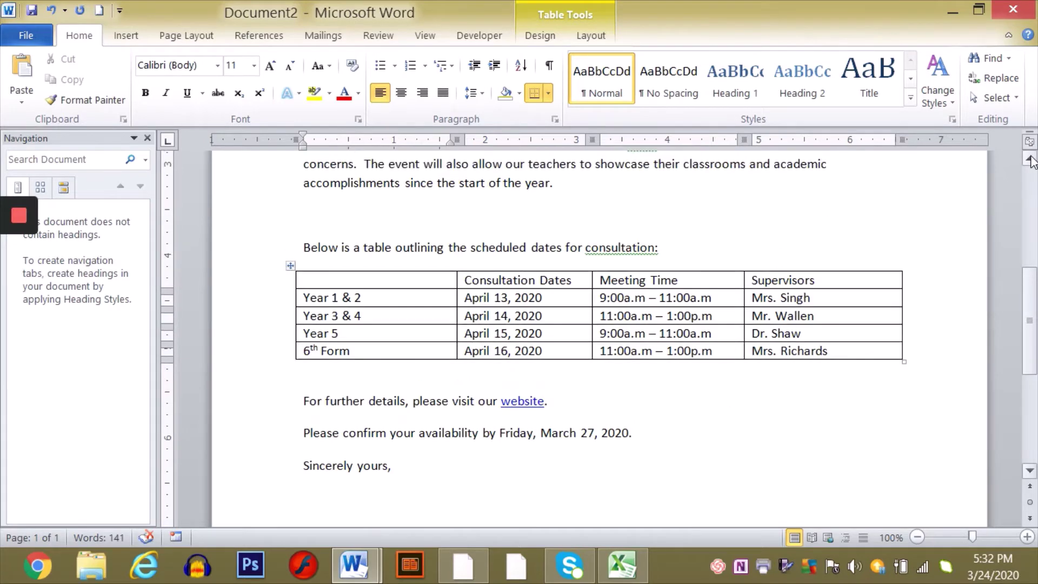
left_click(1029, 160)
left_click(1030, 160)
left_click(1029, 159)
left_click(1030, 159)
left_click(1030, 160)
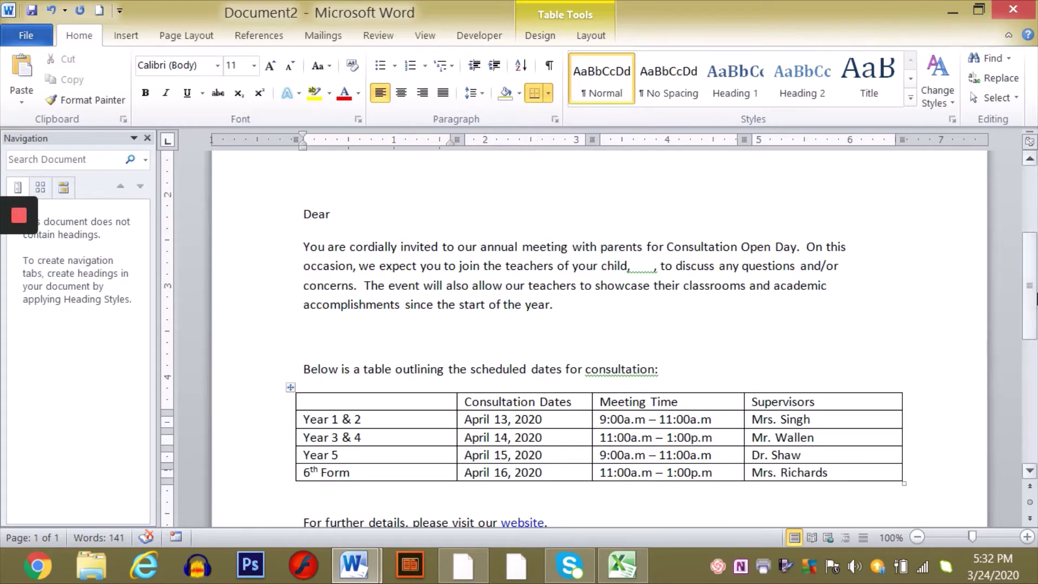
left_click(1030, 471)
left_click(1029, 470)
left_click(1030, 471)
left_click(1029, 471)
left_click(1029, 470)
left_click(1030, 471)
left_click(1029, 471)
left_click(1029, 471)
left_click(1030, 471)
left_click(1029, 470)
left_click(1029, 470)
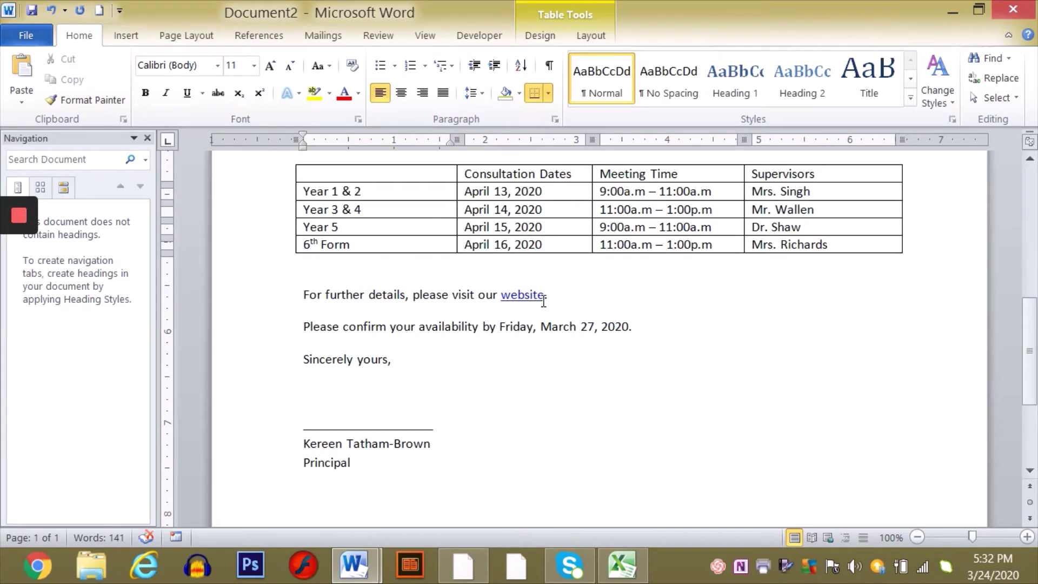
- Replace the closing word 'website' with 'school website' and select the new phrase
left_click_drag(544, 296, 502, 297)
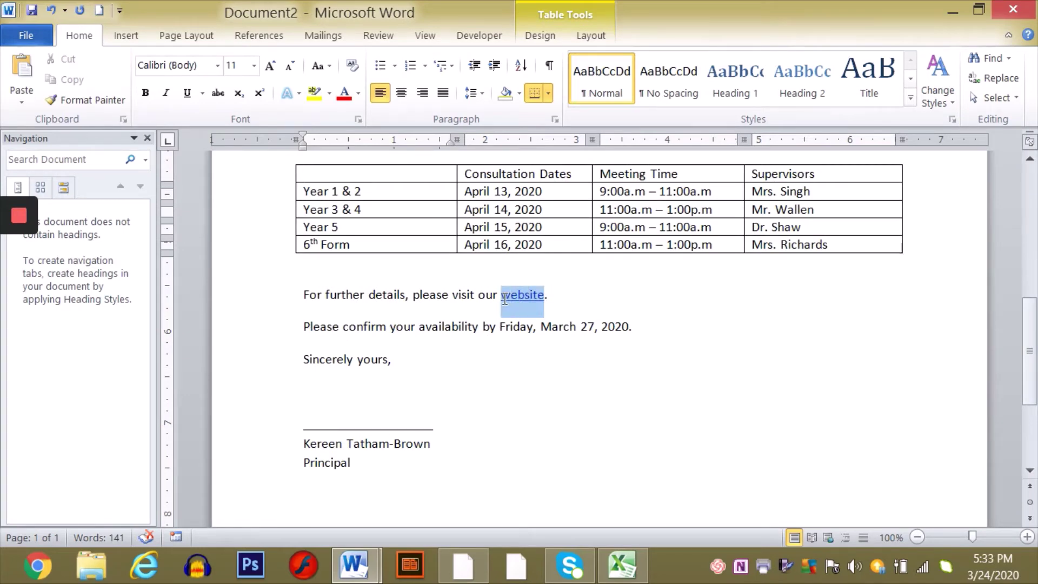
key("Delete")
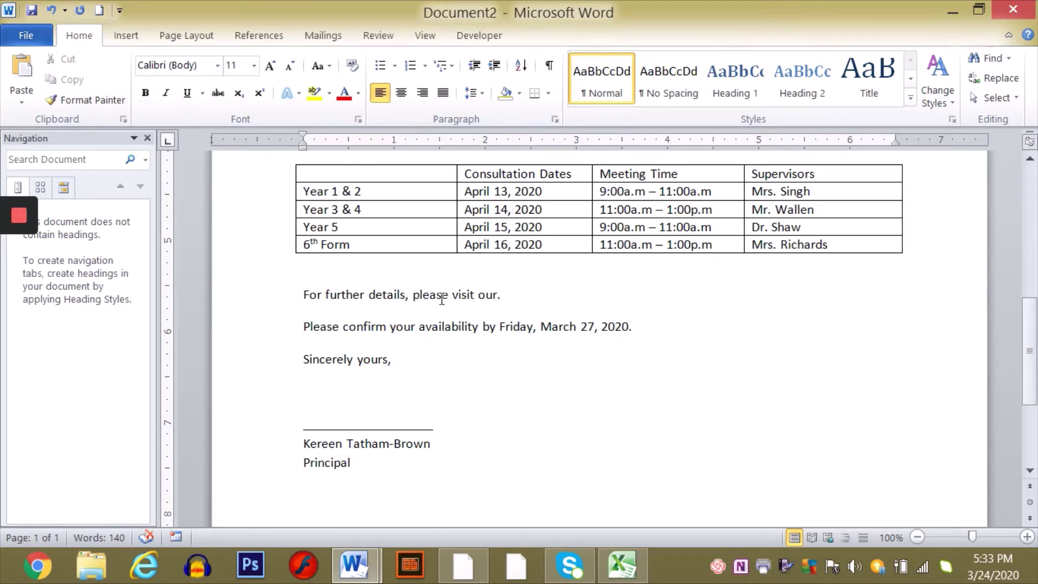
type("school website")
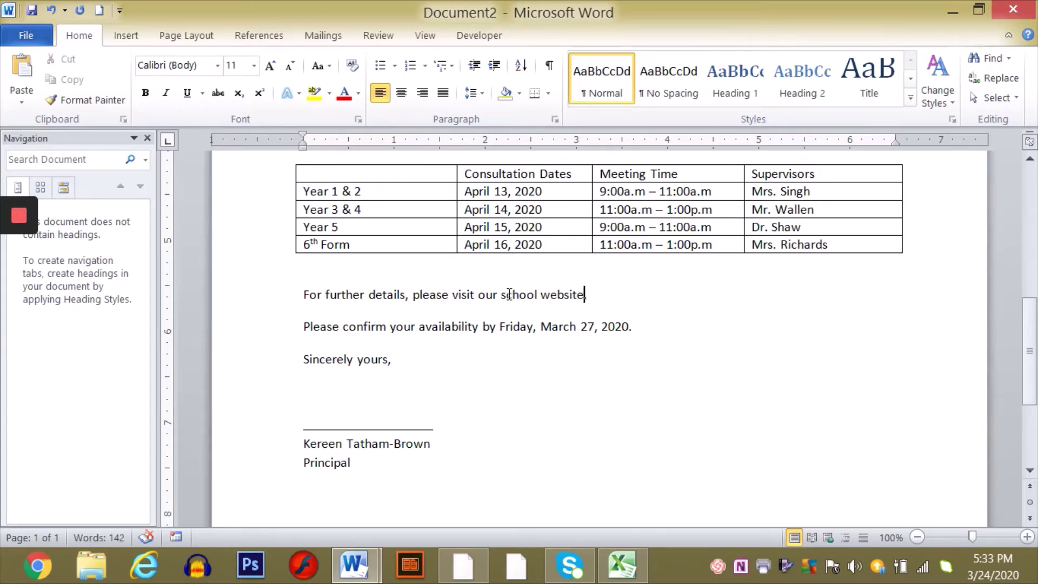
left_click_drag(501, 294, 568, 298)
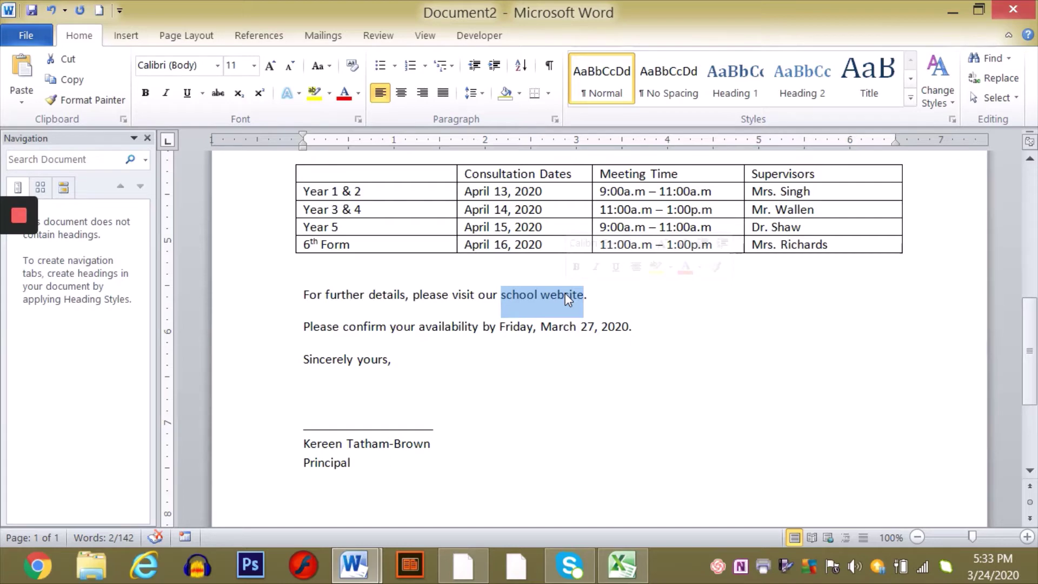
left_click(464, 565)
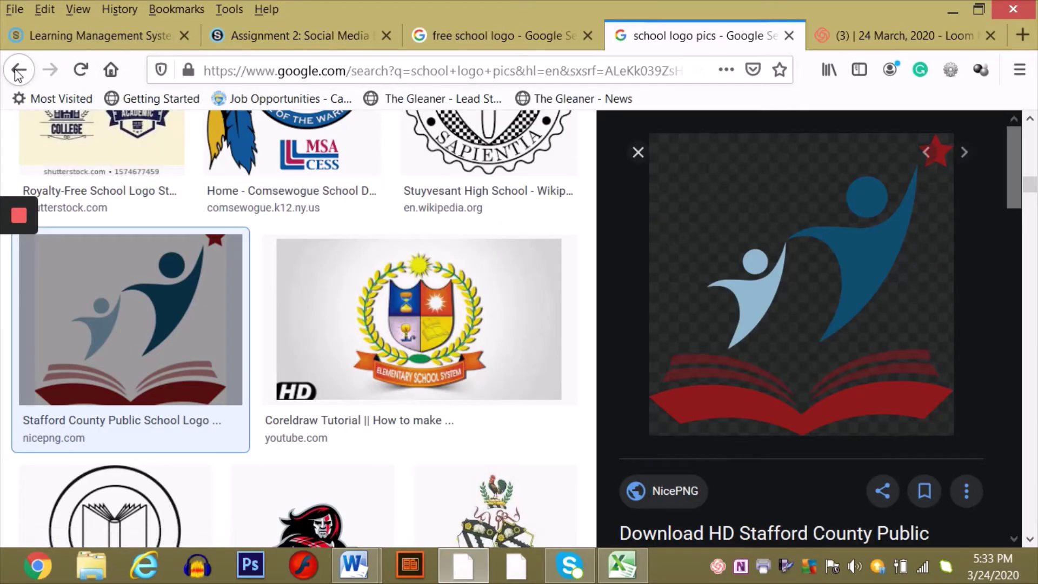
- Load bmc.edu.jm in Firefox, then bring the Document2 letter back to the front
left_click(260, 72)
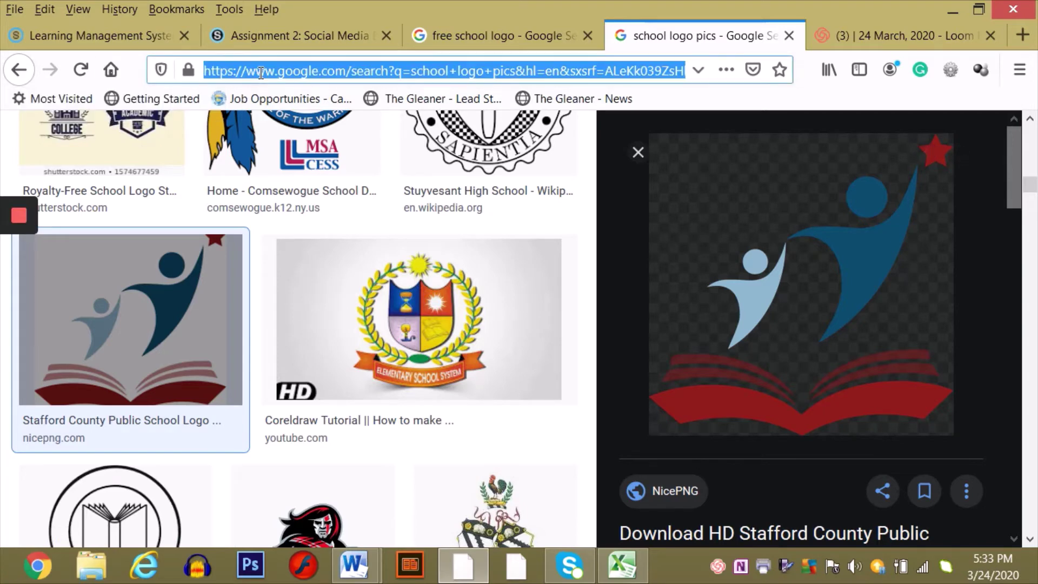
type("bmc")
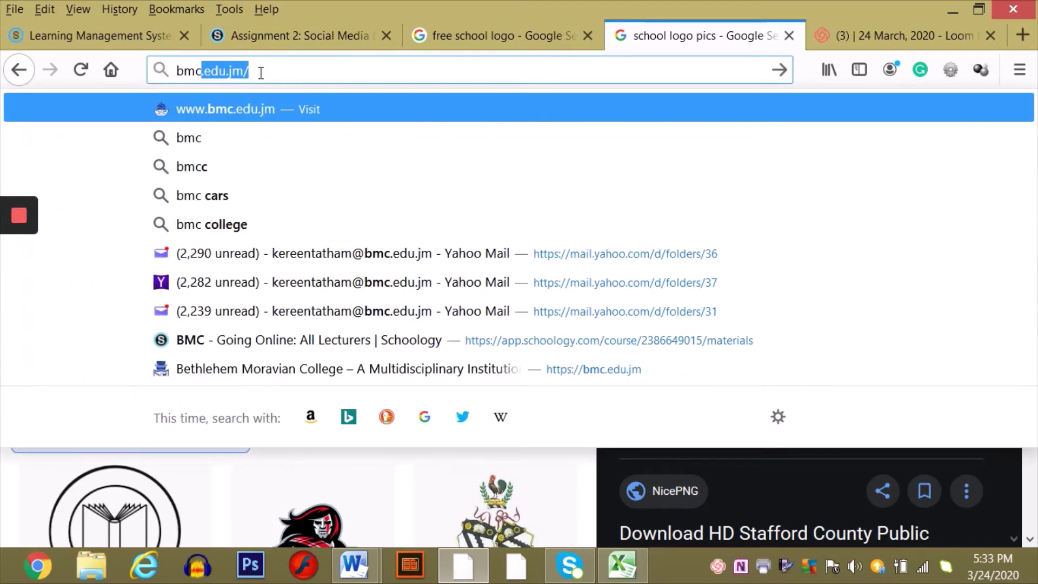
type(".edu.j")
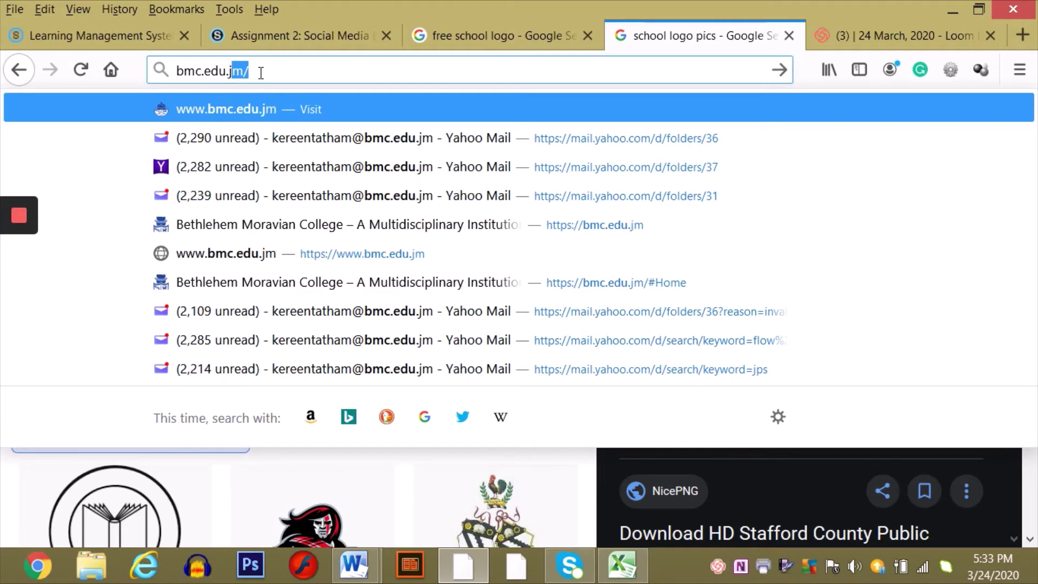
type("m")
key("Return")
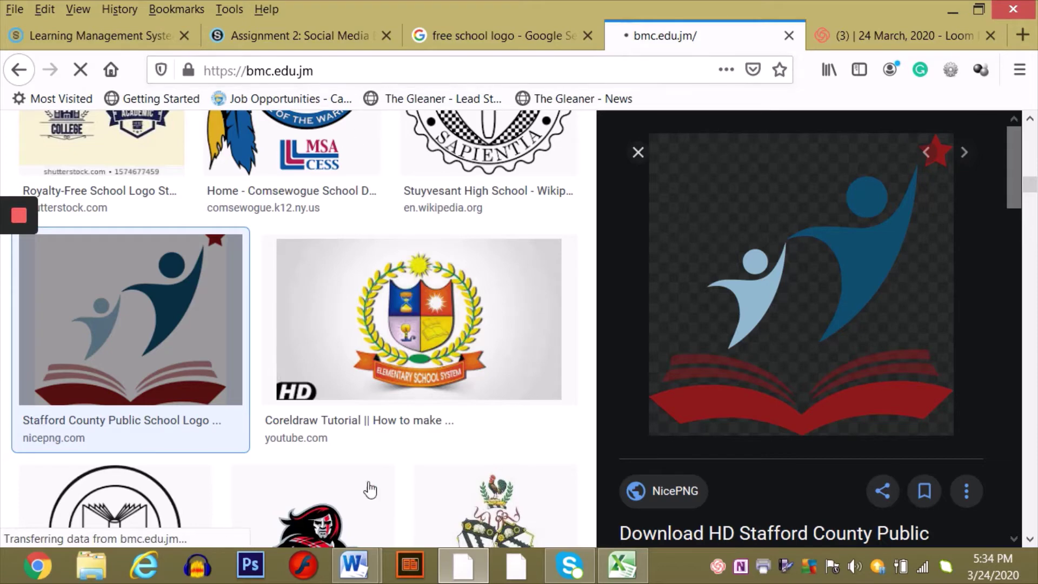
left_click(356, 565)
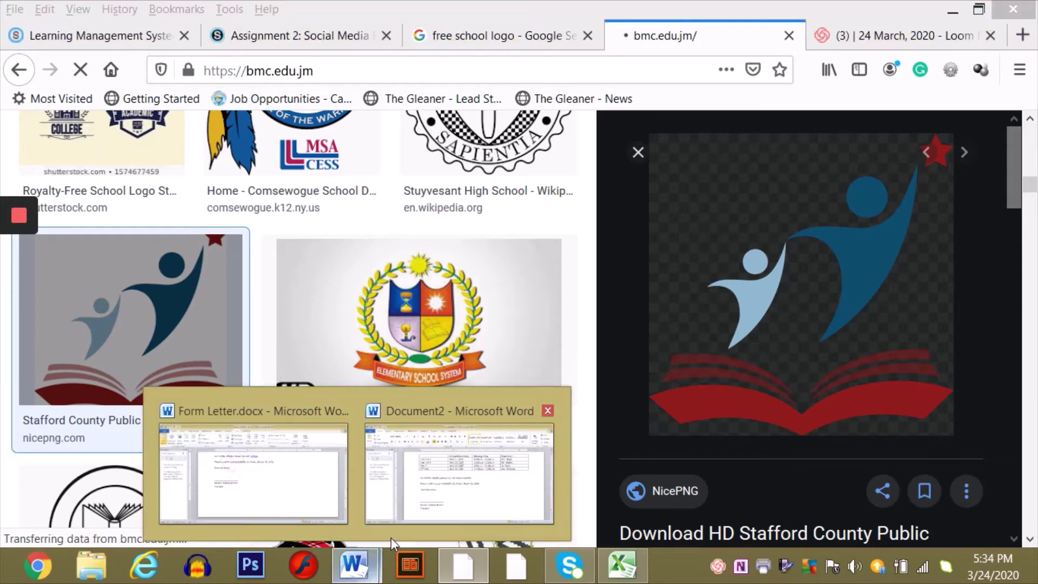
left_click(447, 500)
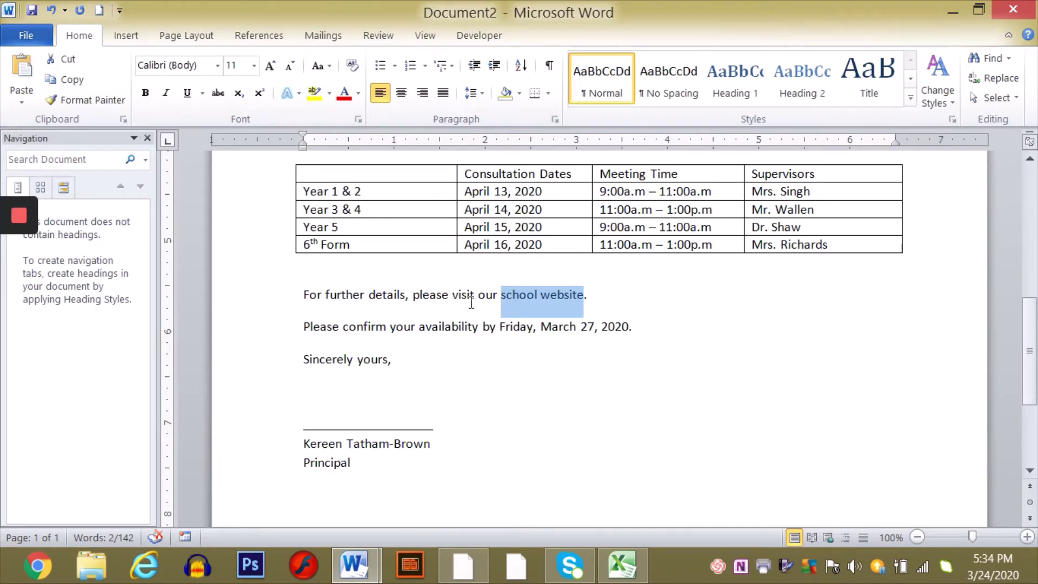
- Change the phrase to "school's website" and open Insert Hyperlink for it
left_click(538, 291)
type("'s")
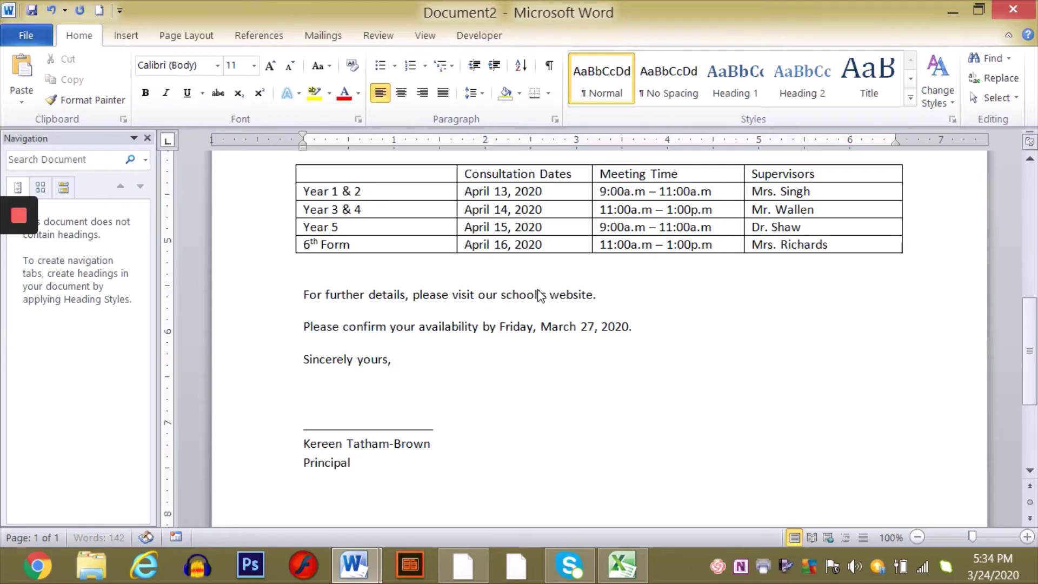
left_click_drag(500, 299, 570, 300)
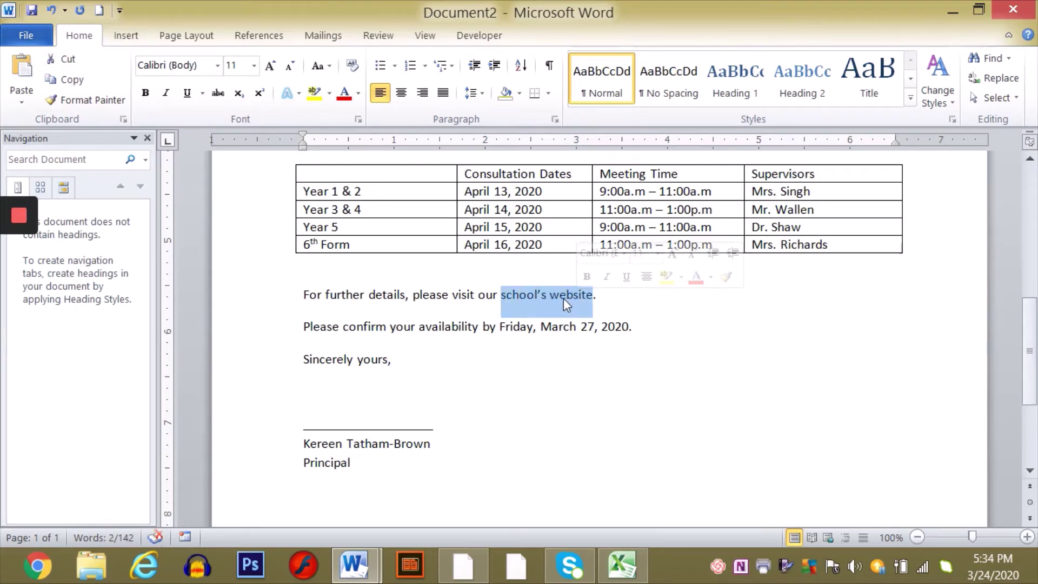
right_click(563, 302)
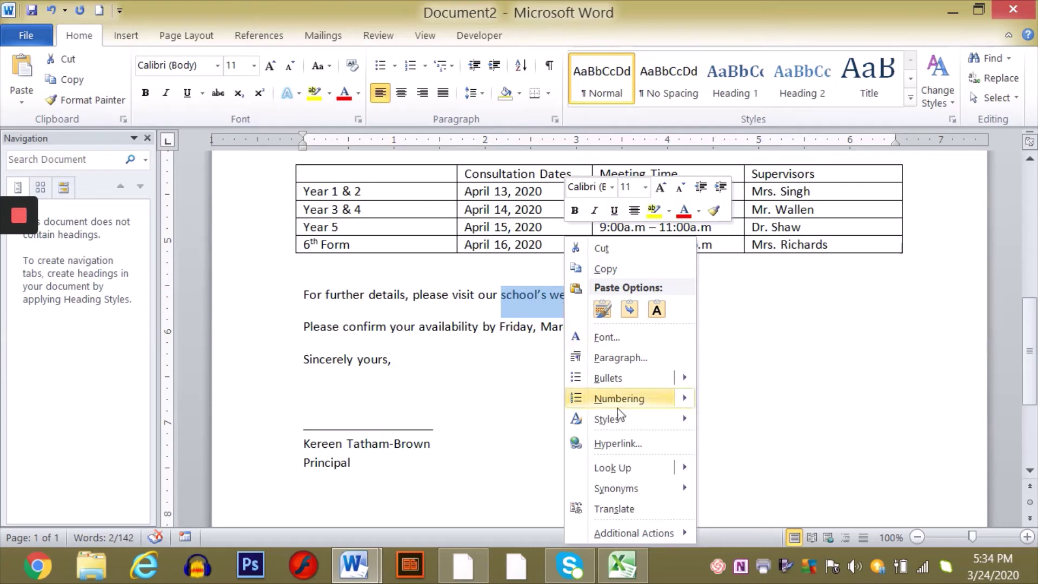
left_click(633, 444)
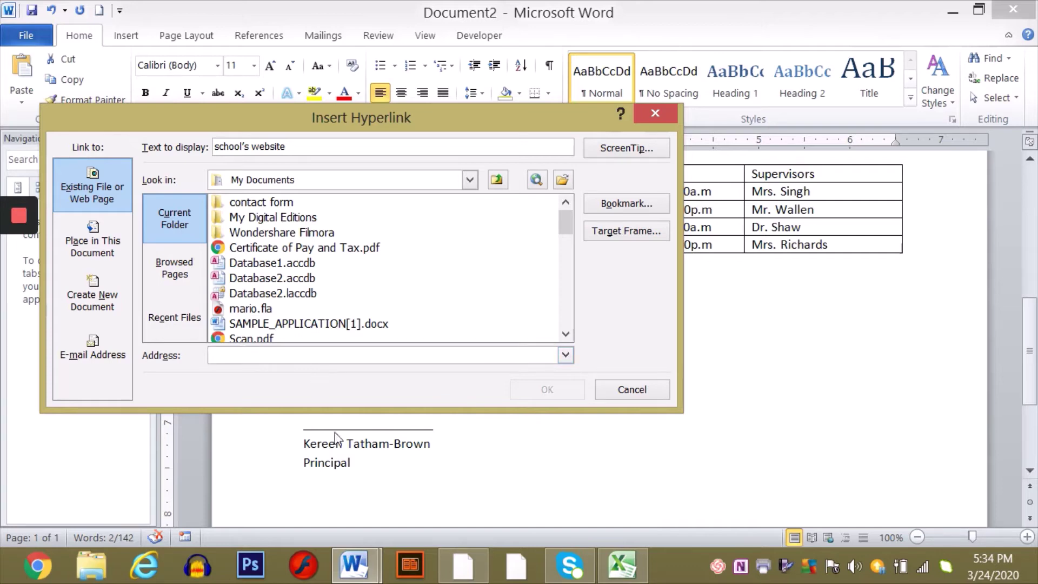
left_click(459, 582)
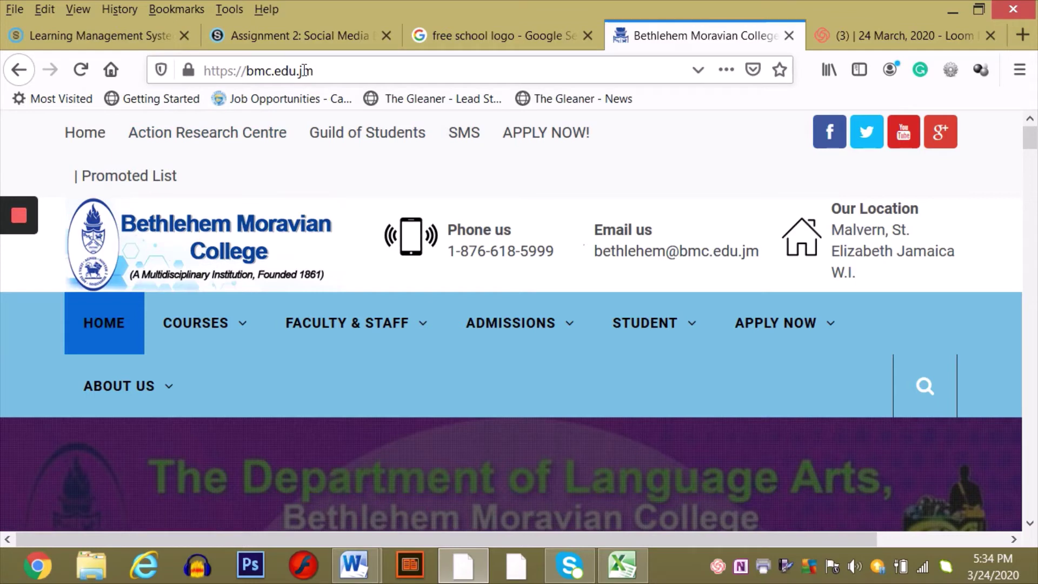
left_click_drag(317, 69, 206, 73)
key("ctrl+c")
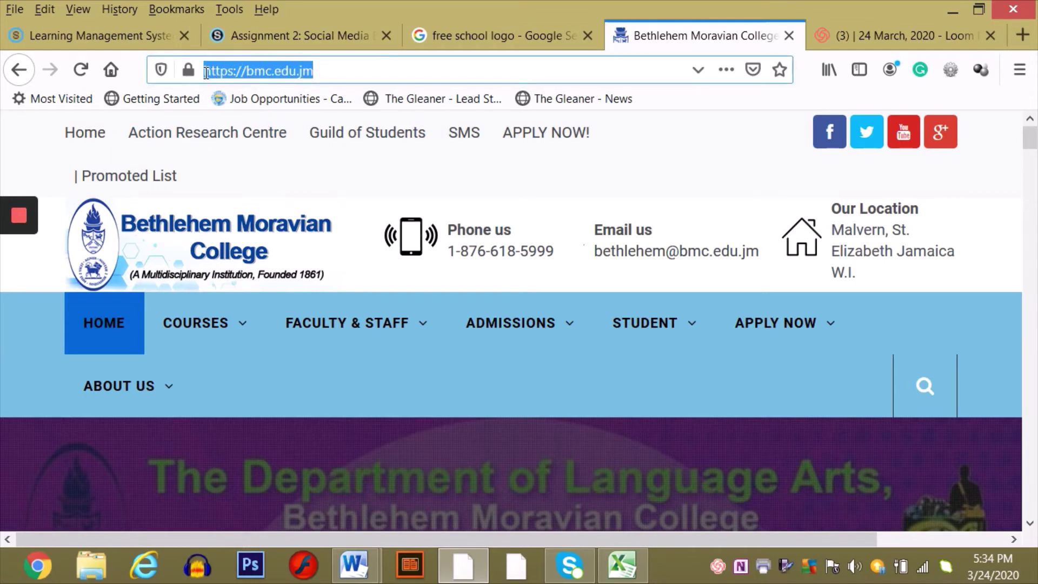
left_click(363, 571)
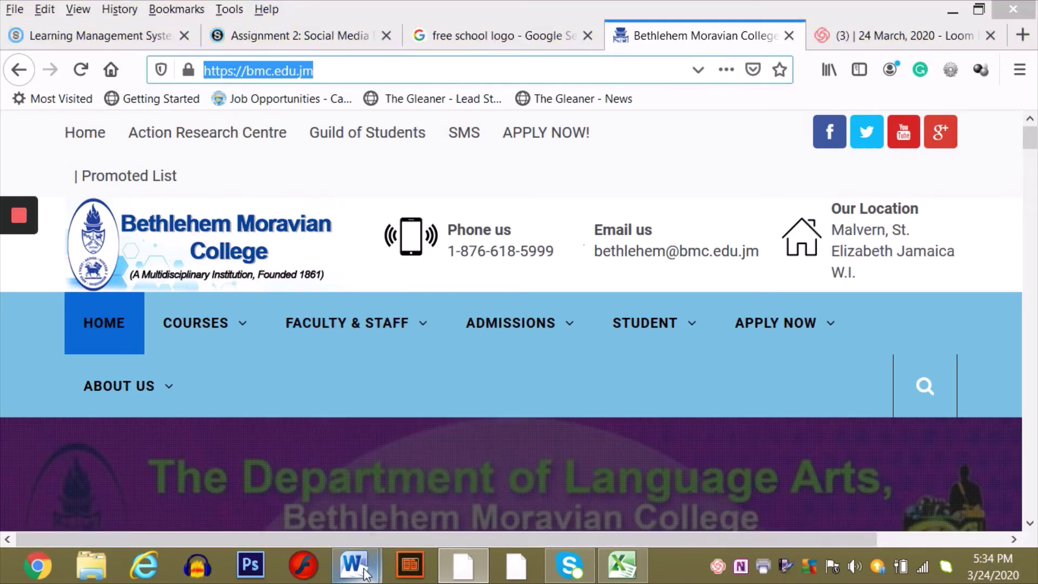
left_click(432, 518)
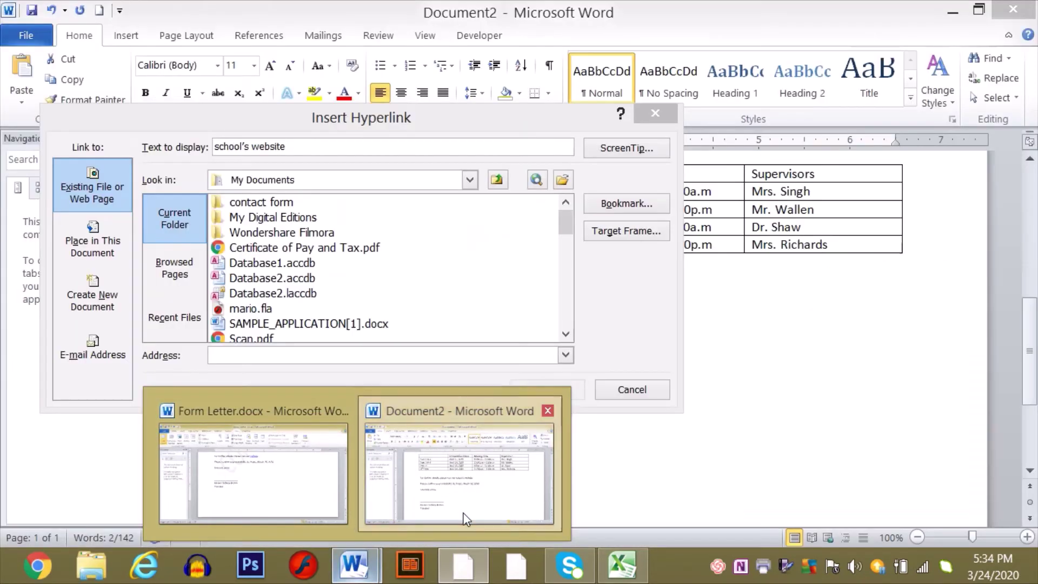
left_click(243, 351)
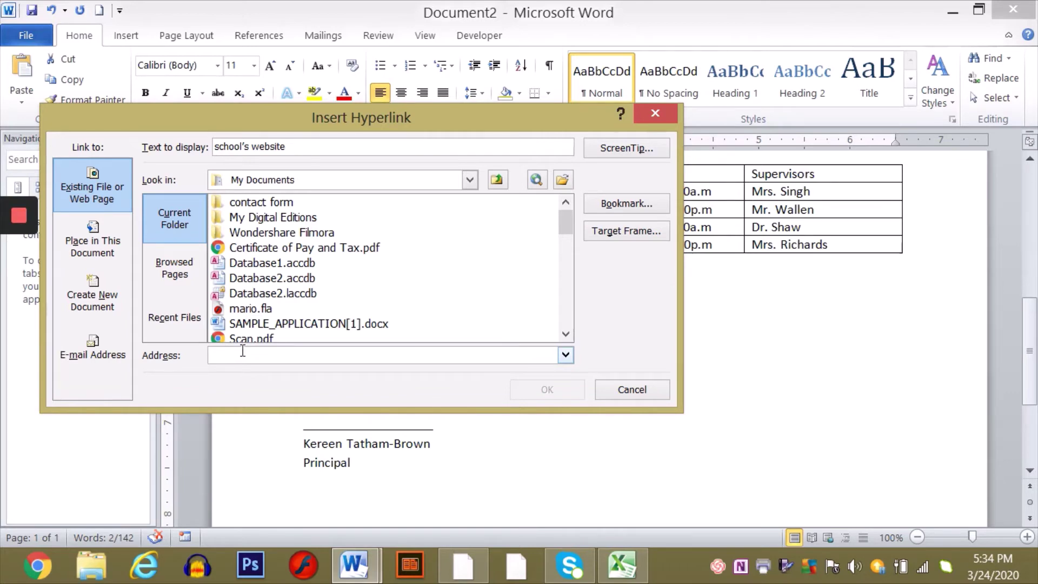
right_click(243, 352)
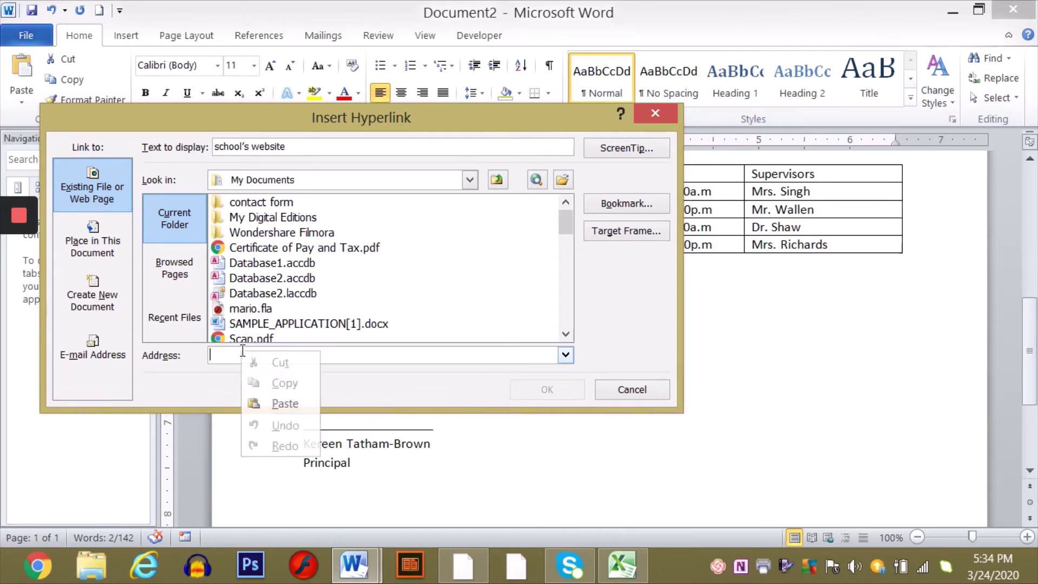
left_click(306, 398)
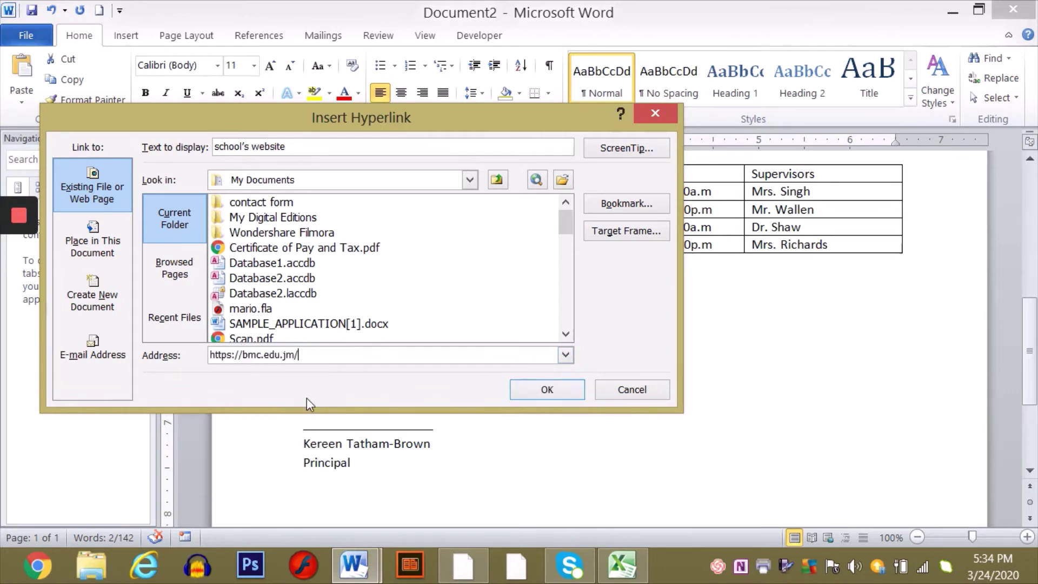
left_click(557, 390)
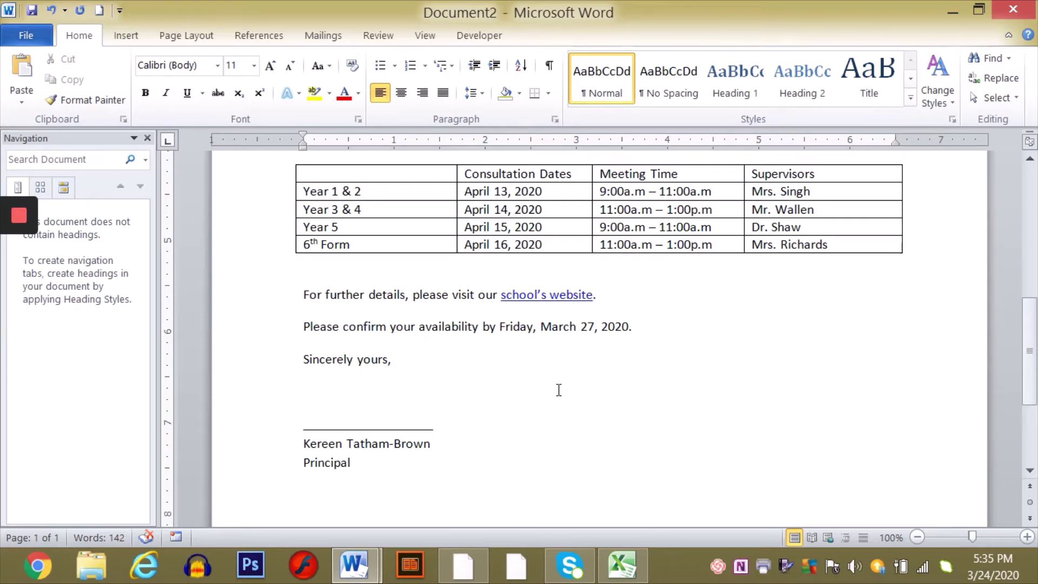
left_click(52, 10)
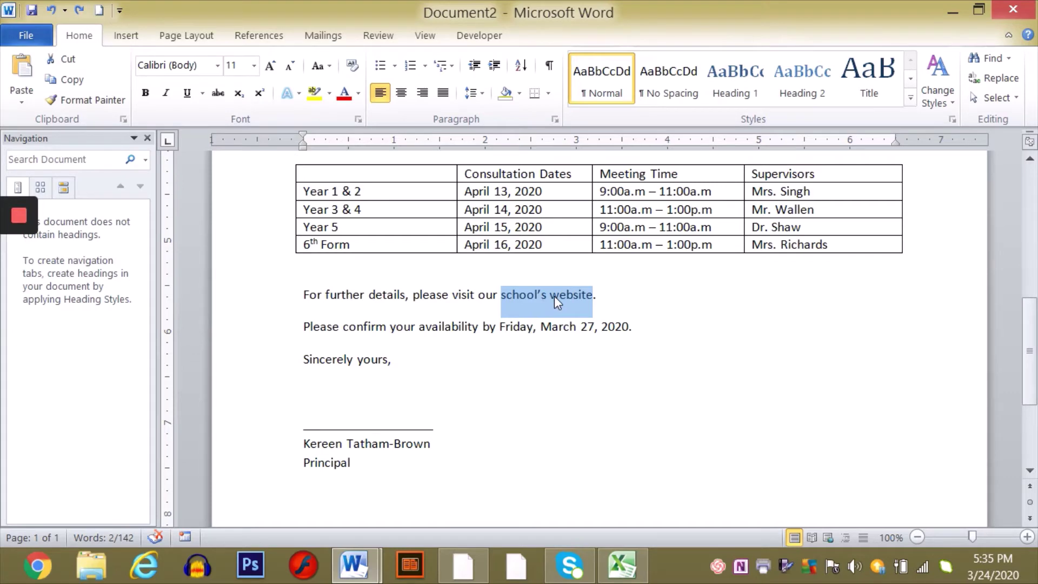
right_click(554, 297)
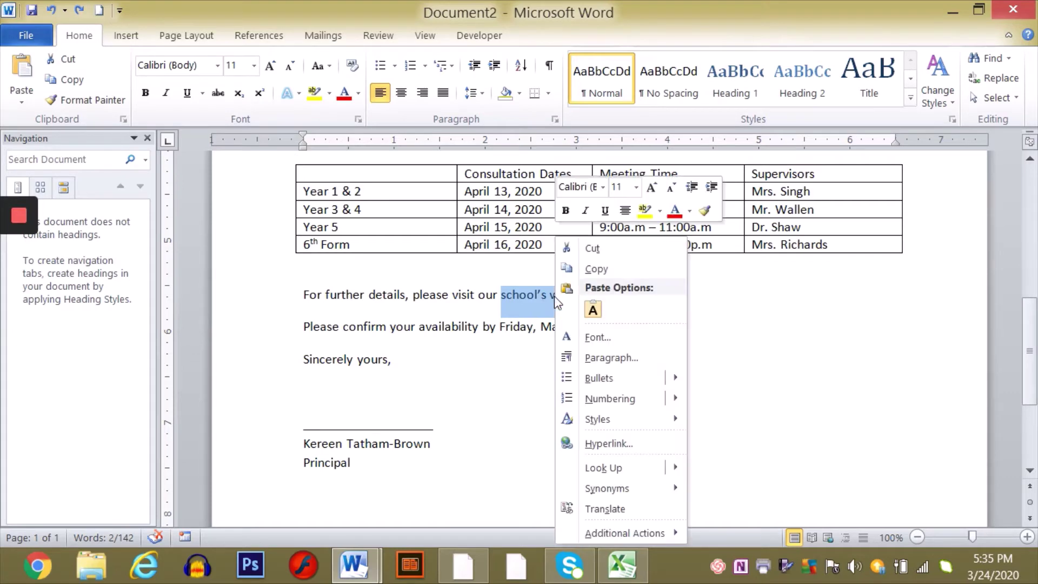
left_click(621, 444)
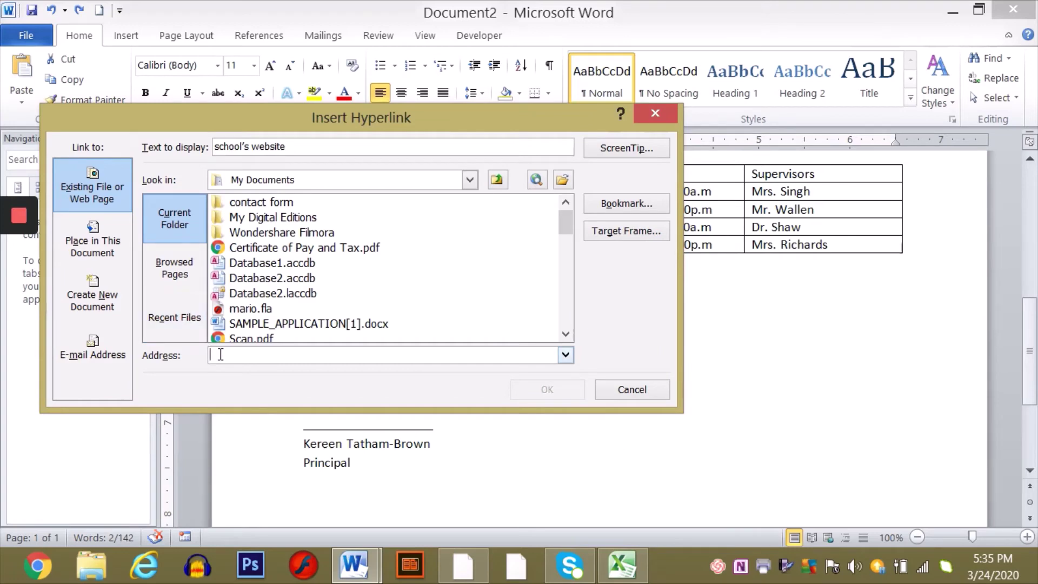
type("www.")
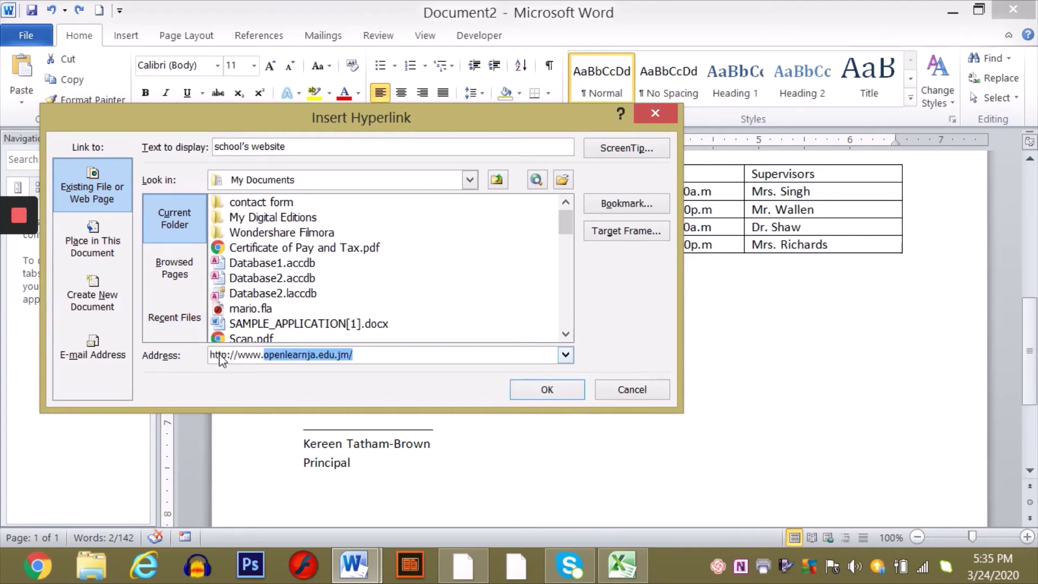
type("bmc")
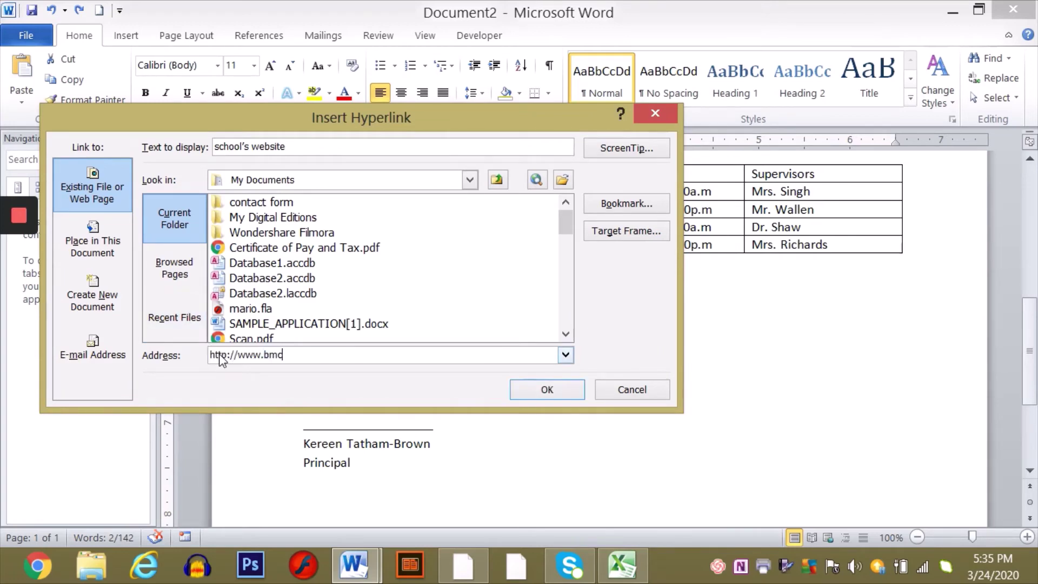
type(".edu.jm")
left_click(547, 390)
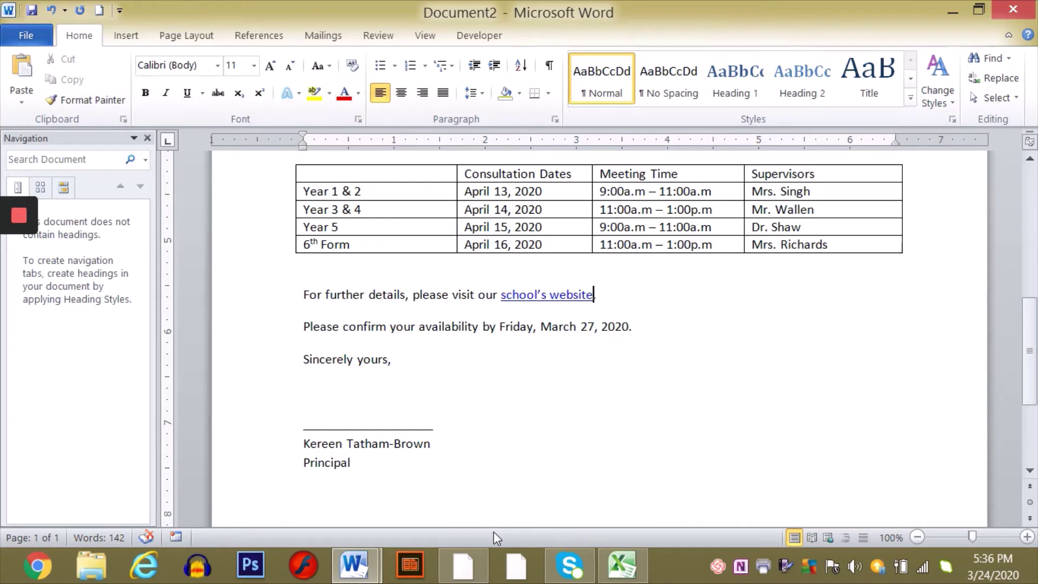
- Apply the diagonal CONFIDENTIAL 1 watermark to the consultation letter from Page Layout
key("Home")
left_click(188, 35)
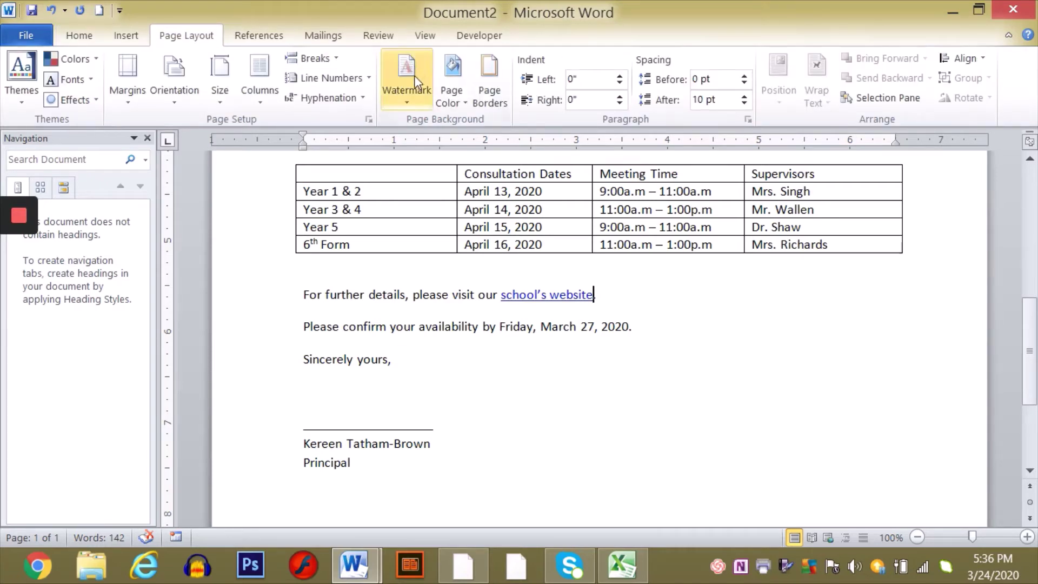
left_click(406, 105)
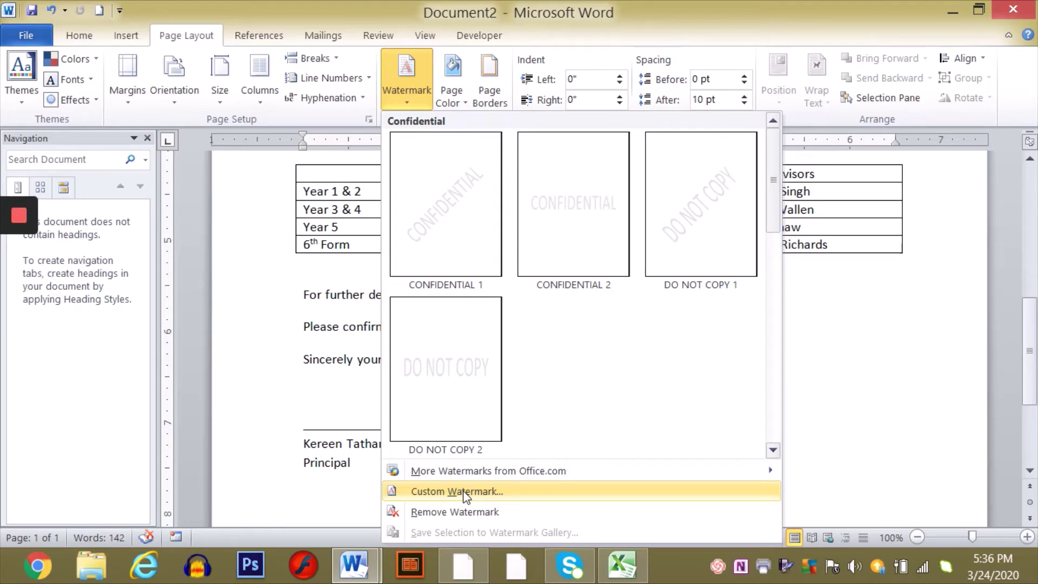
left_click(455, 214)
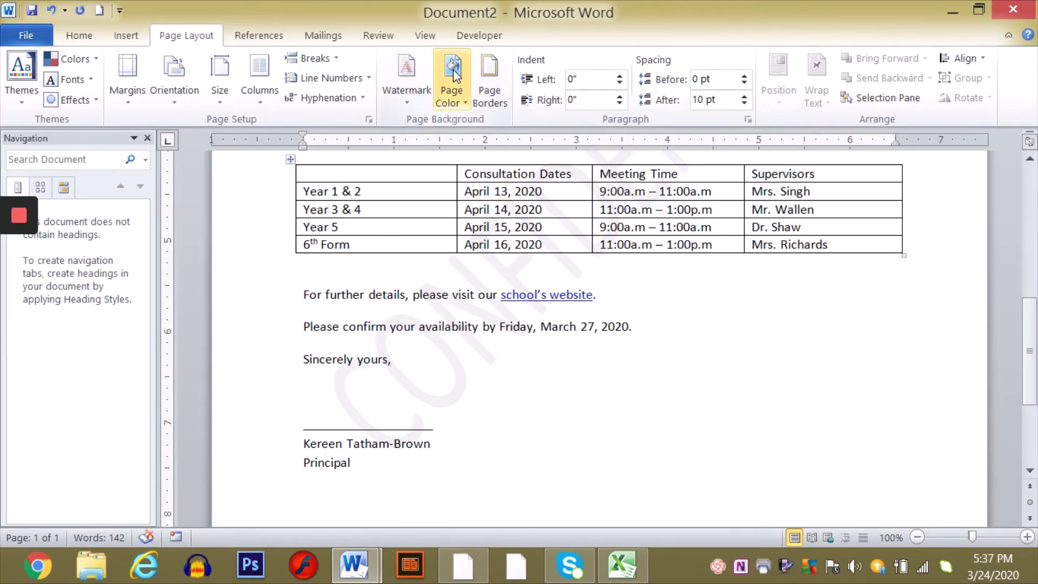
- Set the document zoom to 75% from the View tab
left_click(88, 33)
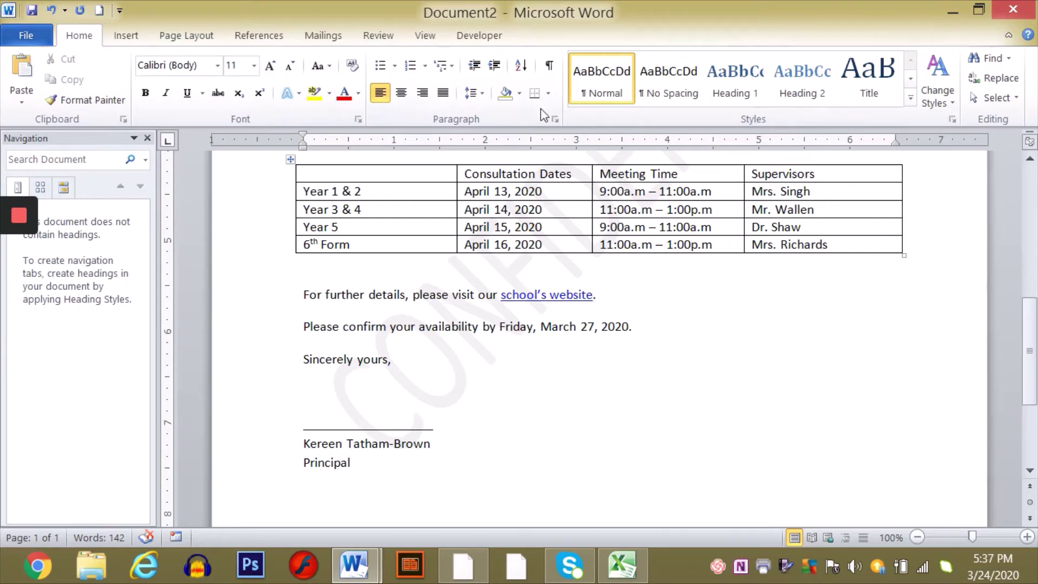
left_click(425, 37)
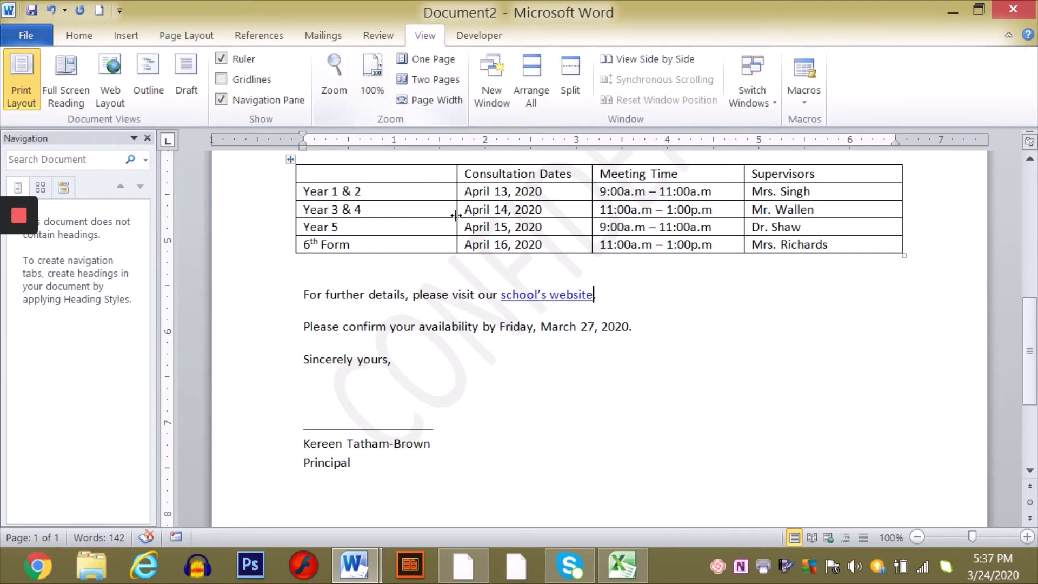
left_click(341, 80)
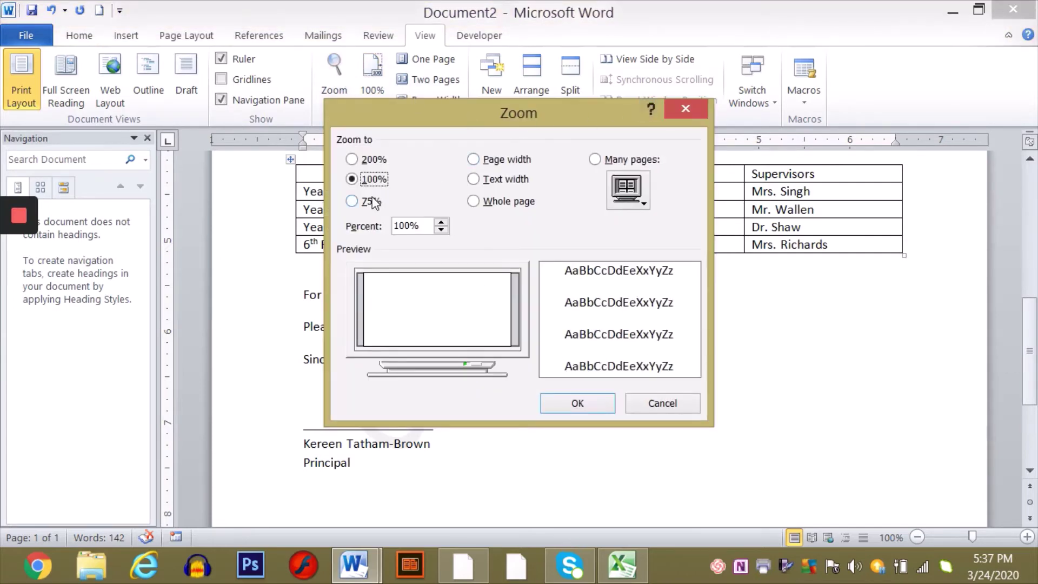
left_click(369, 201)
left_click(573, 403)
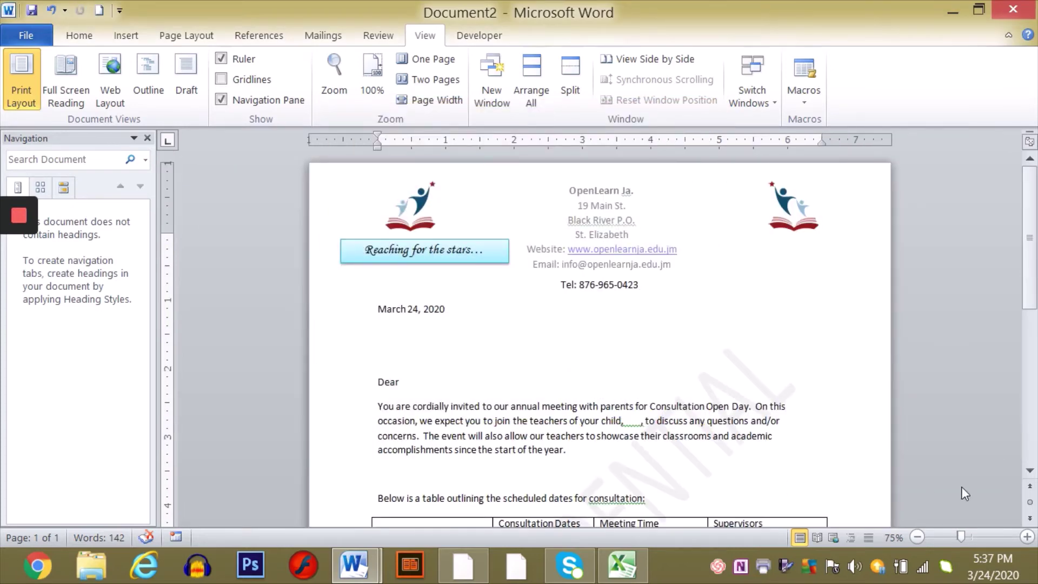
- Scroll down and back up through the letter to review it
left_click(1029, 470)
left_click(1029, 470)
left_click(1030, 470)
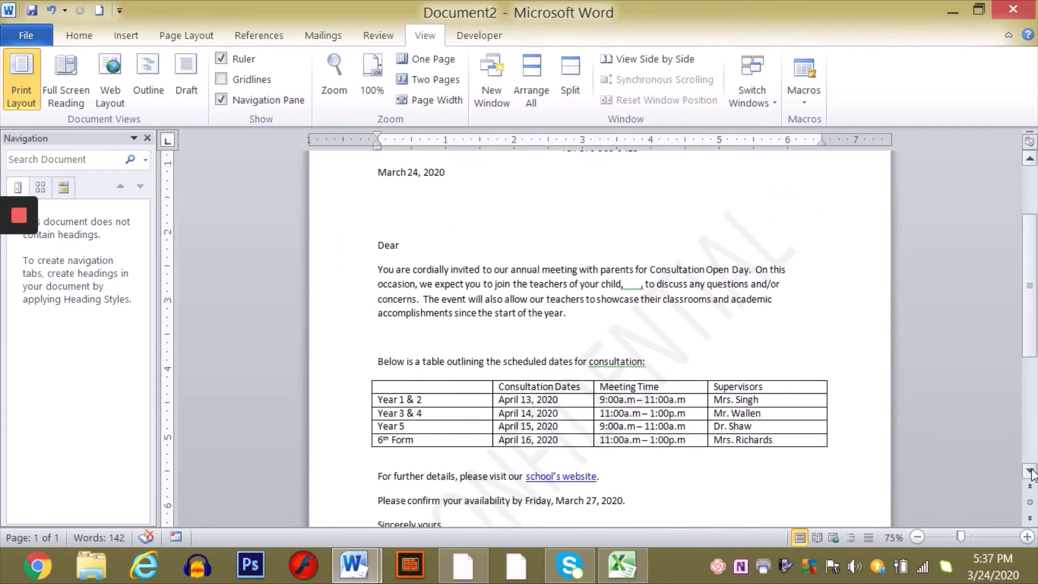
left_click(1030, 470)
left_click(1030, 470)
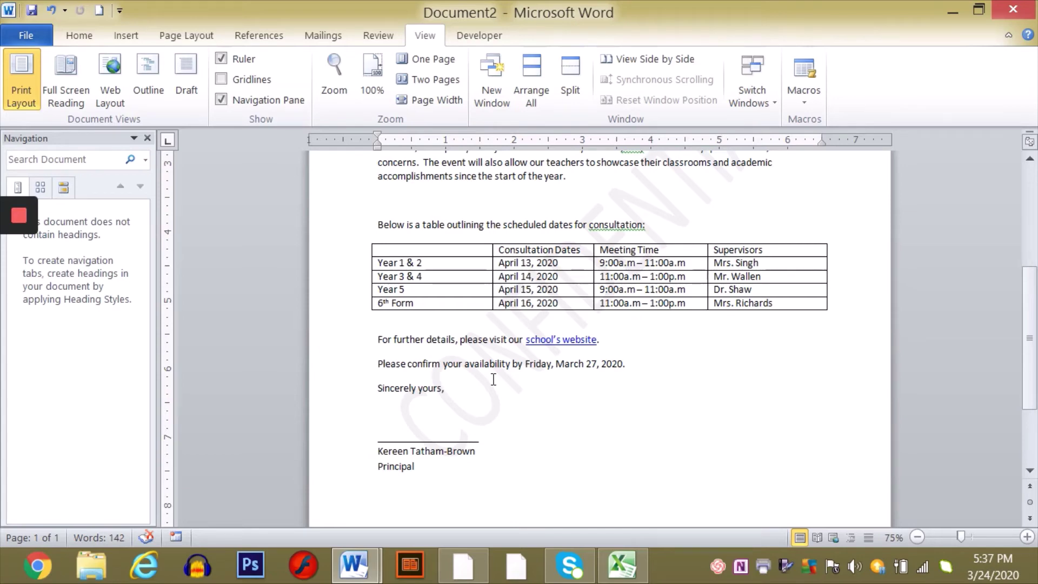
left_click(1030, 160)
left_click(1030, 160)
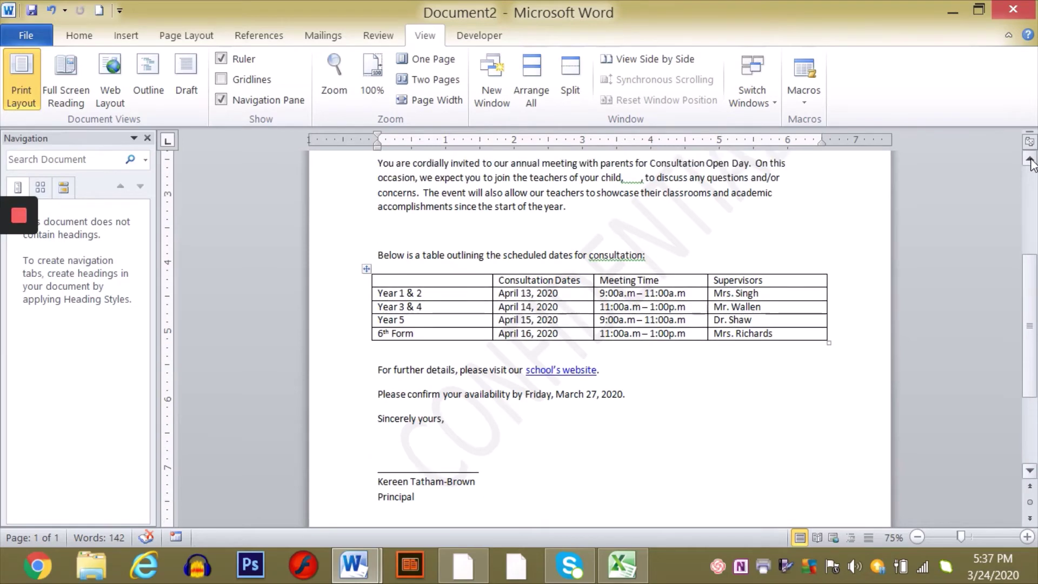
left_click(1030, 160)
left_click(1030, 160)
left_click(1030, 160)
left_click(1030, 160)
left_click(1030, 160)
left_click(1030, 160)
left_click(1030, 160)
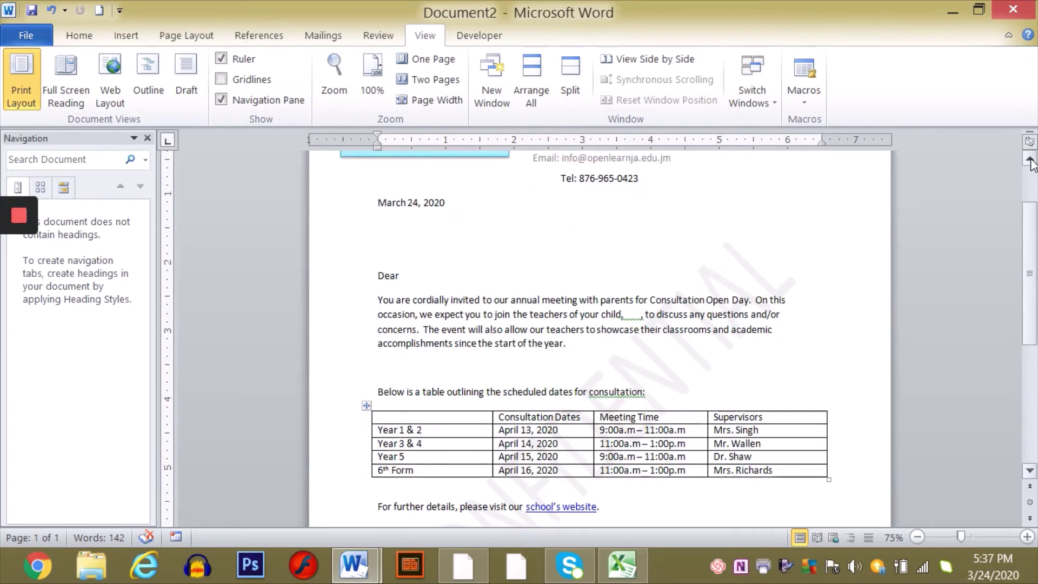
left_click(1030, 160)
left_click(1030, 160)
left_click(1030, 160)
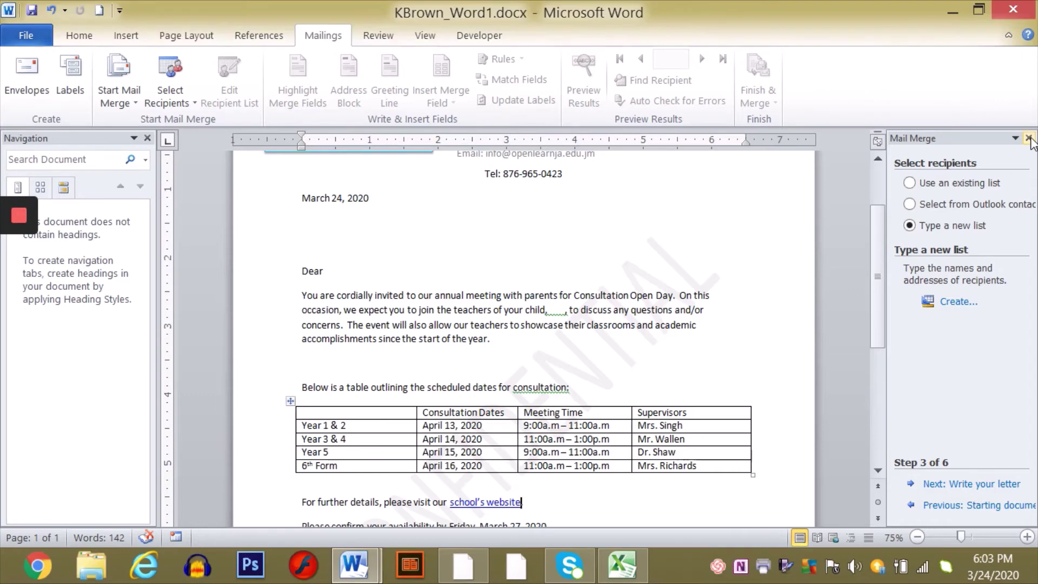
- Restart the Step by Step Mail Merge Wizard and return to step 1 with Letters chosen
left_click(1029, 139)
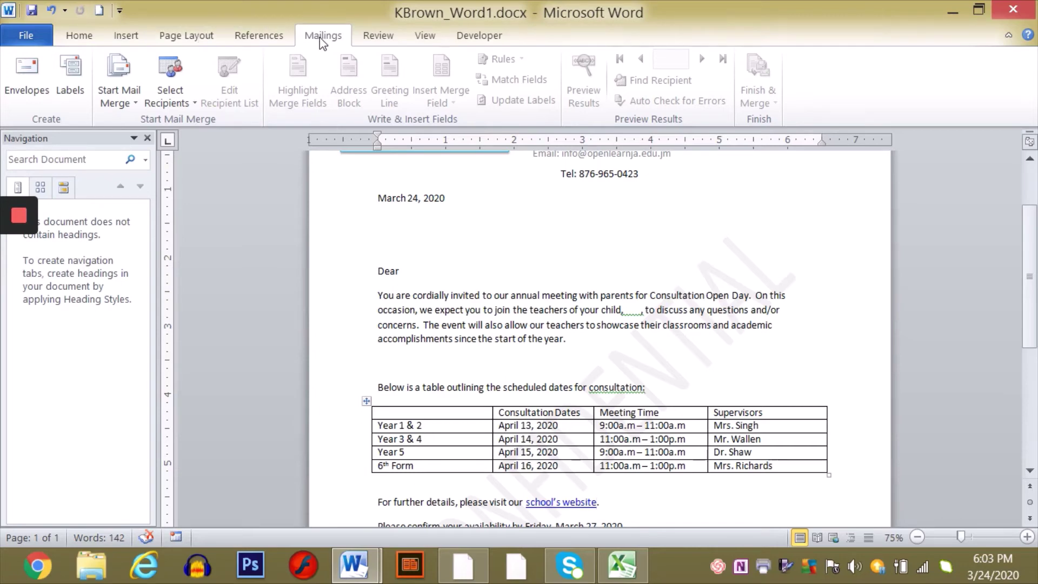
left_click(135, 104)
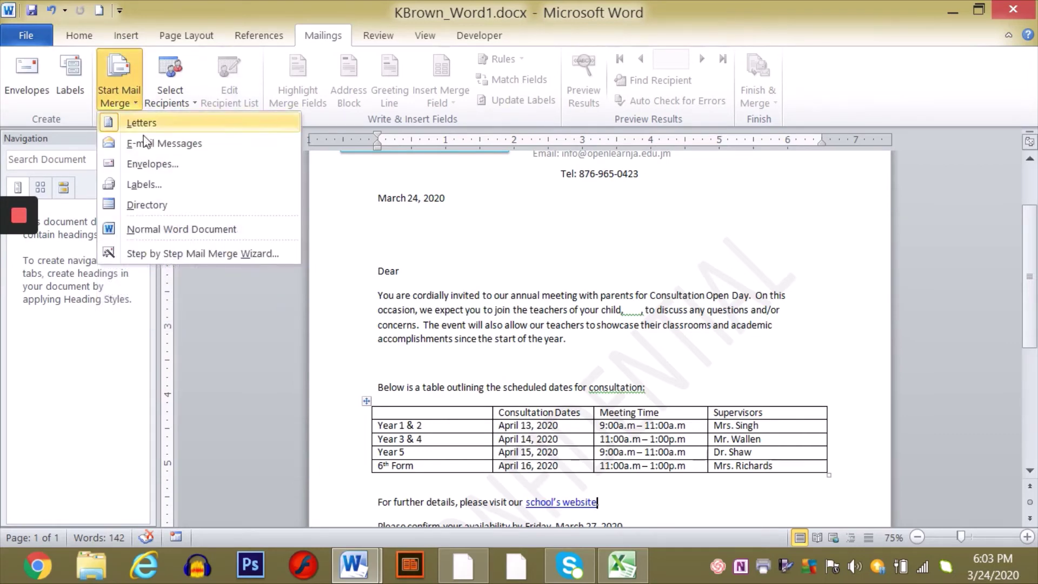
left_click(234, 253)
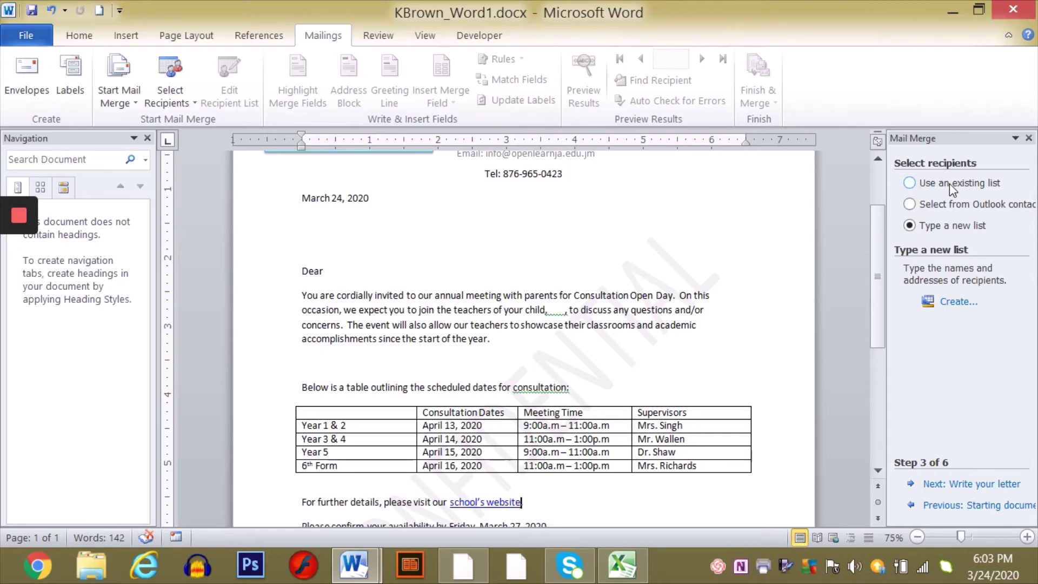
left_click(934, 507)
left_click(934, 508)
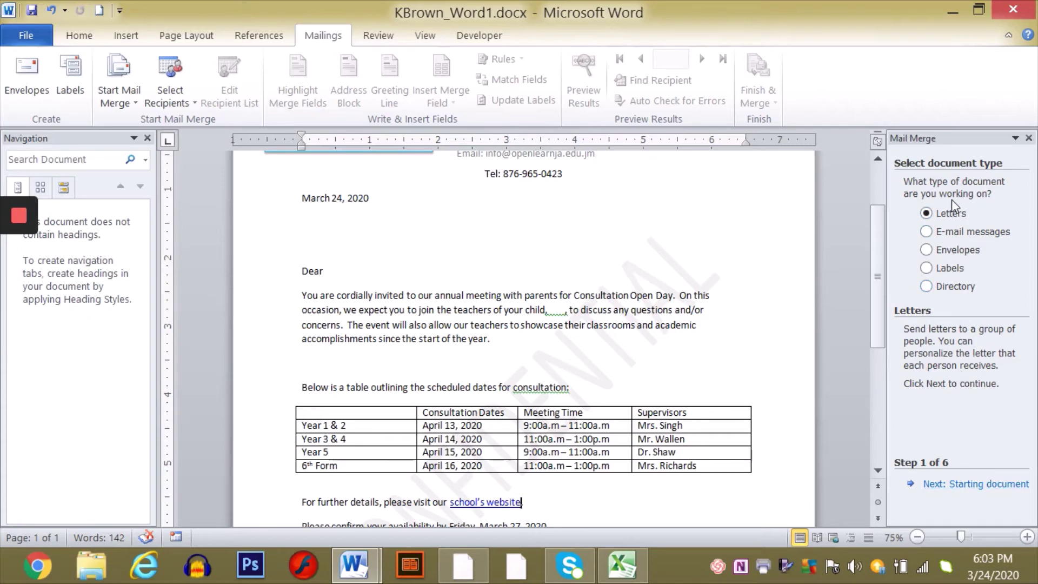
- Advance the wizard to Select recipients and bring up the KBrown_Xcel.xlsx workbook
left_click(954, 485)
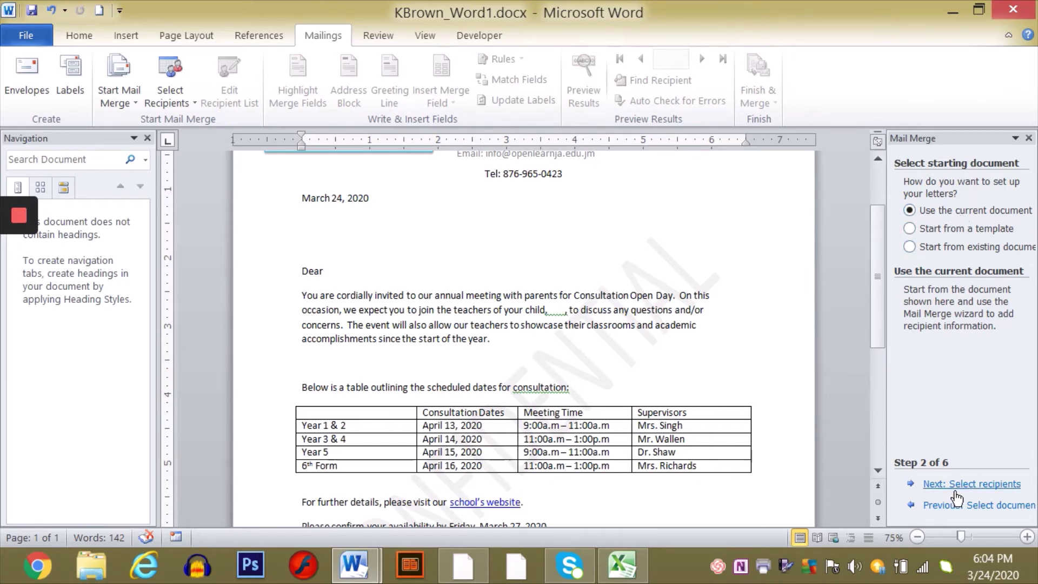
left_click(973, 485)
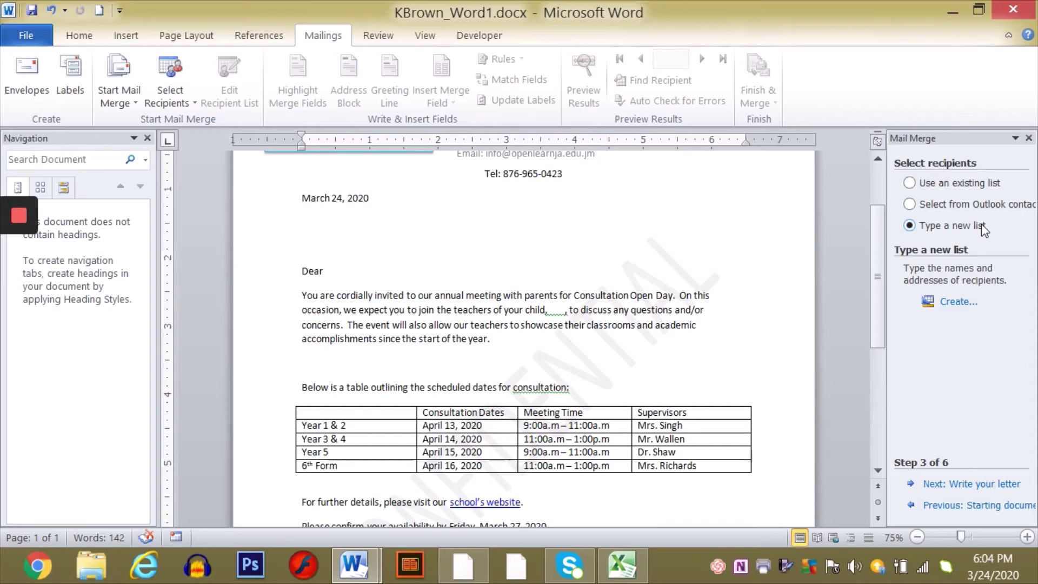
left_click(637, 572)
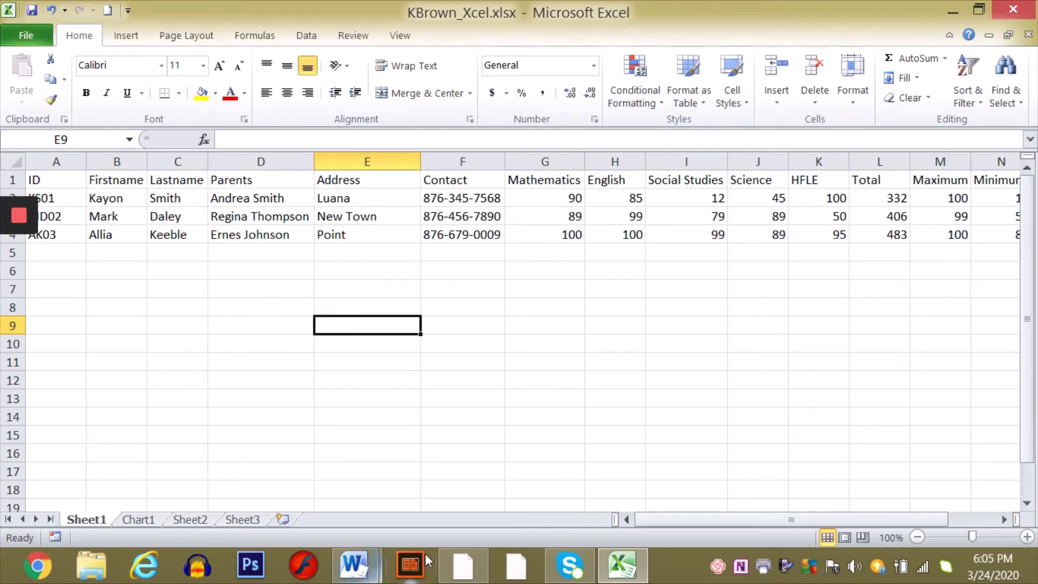
- Minimize Excel to return to the Word letter at the recipients step
left_click(621, 565)
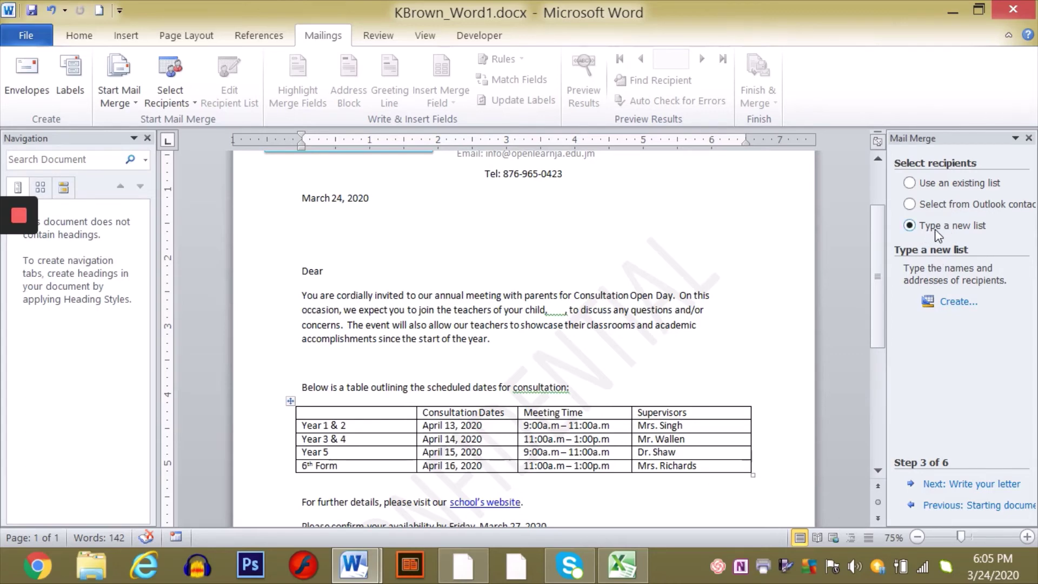
- Create a new recipient list and open its Customize Columns dialog
left_click(961, 301)
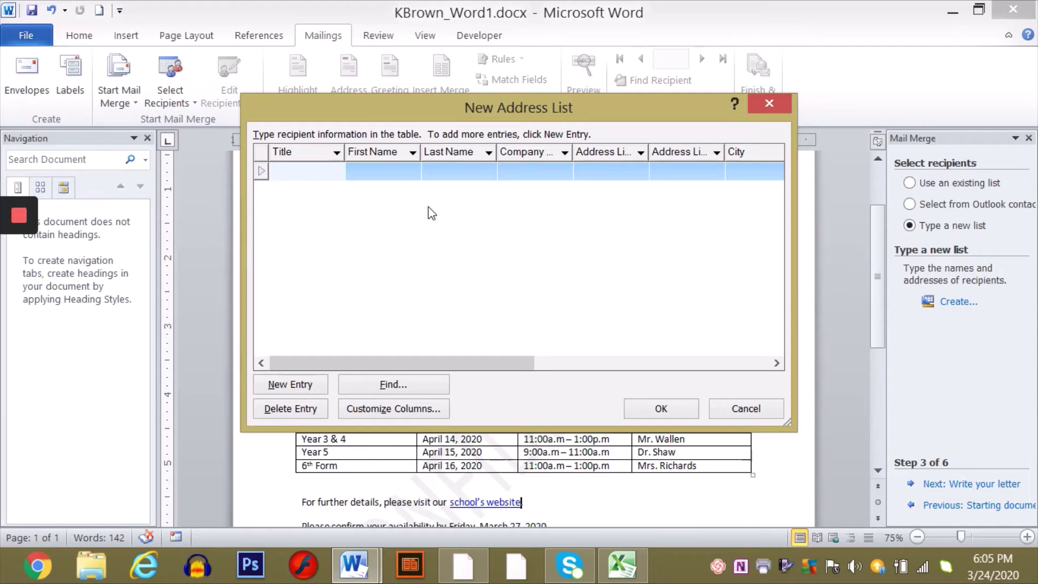
left_click(391, 410)
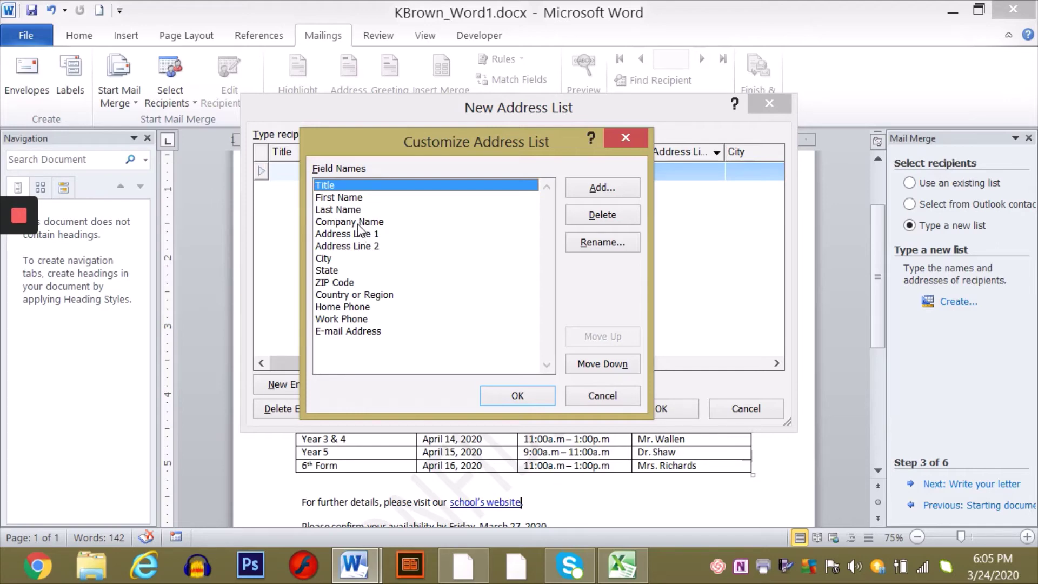
- Delete the Company Name, City, Work Phone and E-mail Address fields from the list
left_click(358, 224)
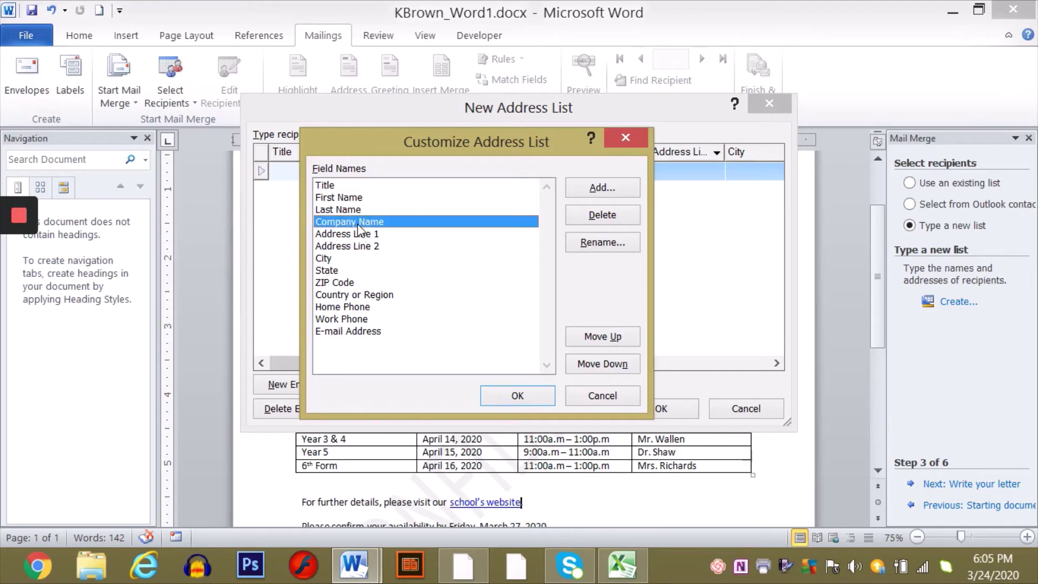
left_click(596, 217)
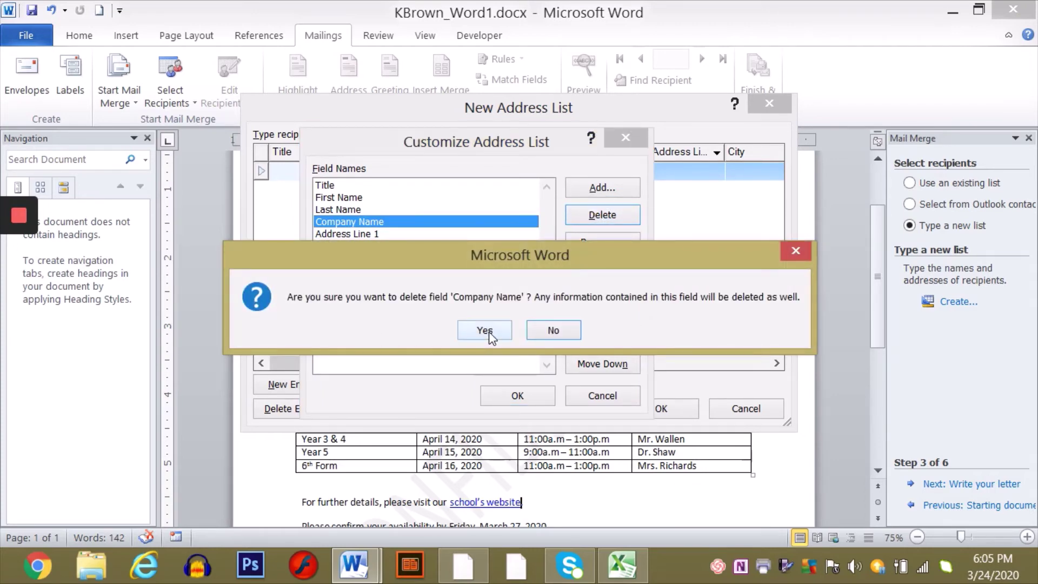
left_click(485, 330)
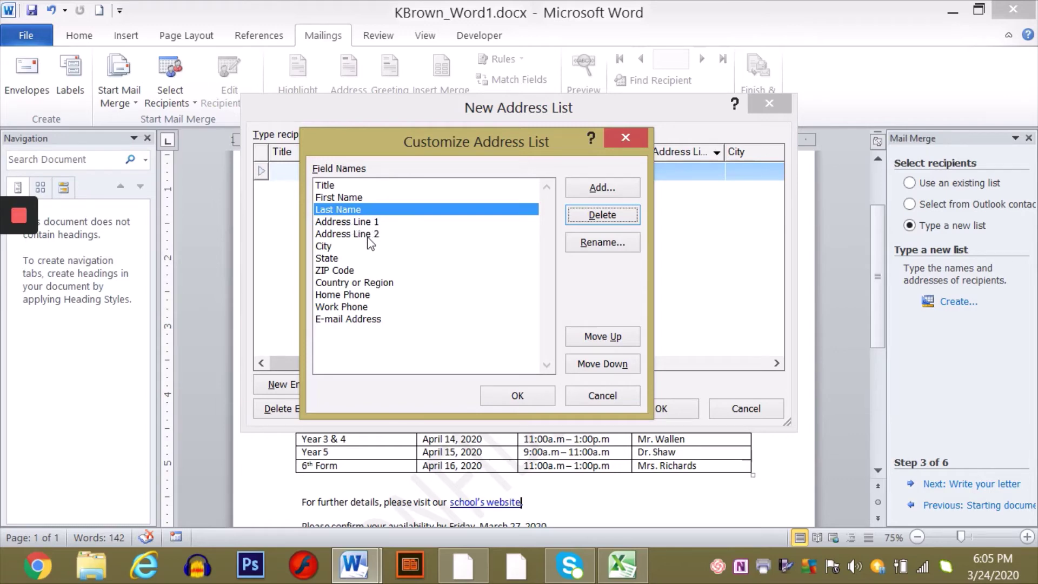
left_click(326, 247)
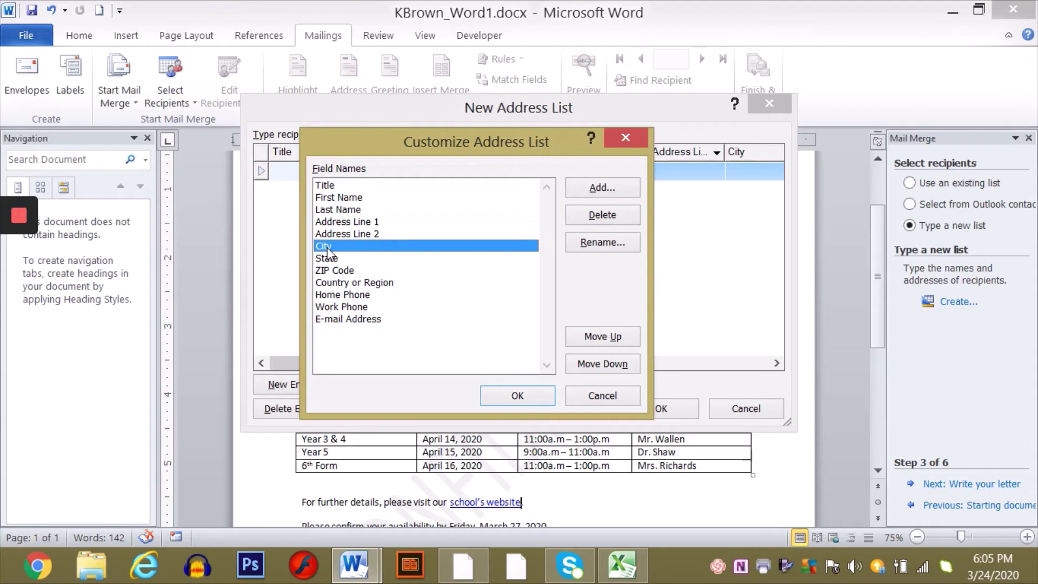
left_click(598, 216)
left_click(496, 333)
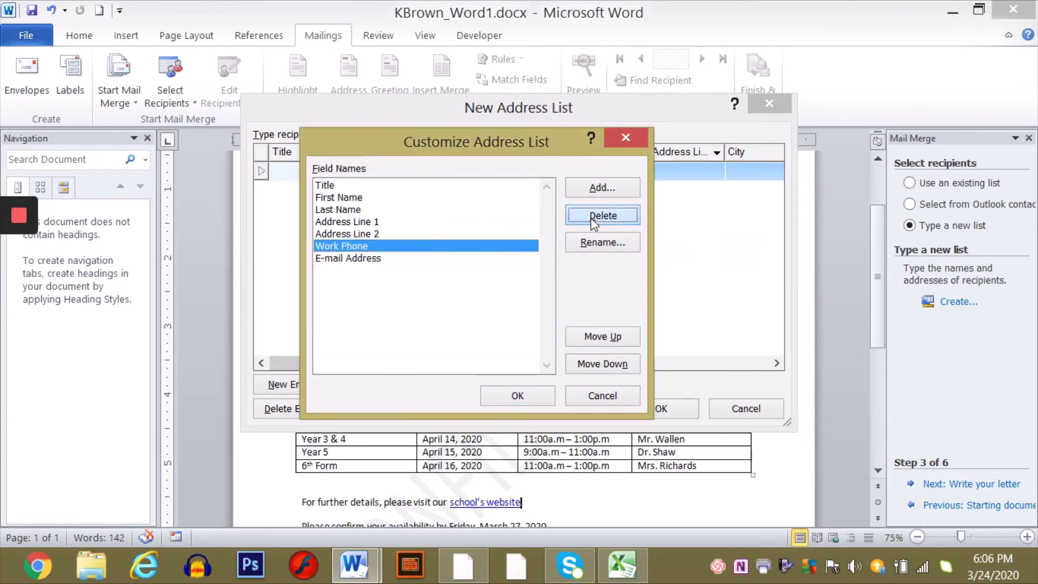
left_click(593, 219)
left_click(492, 333)
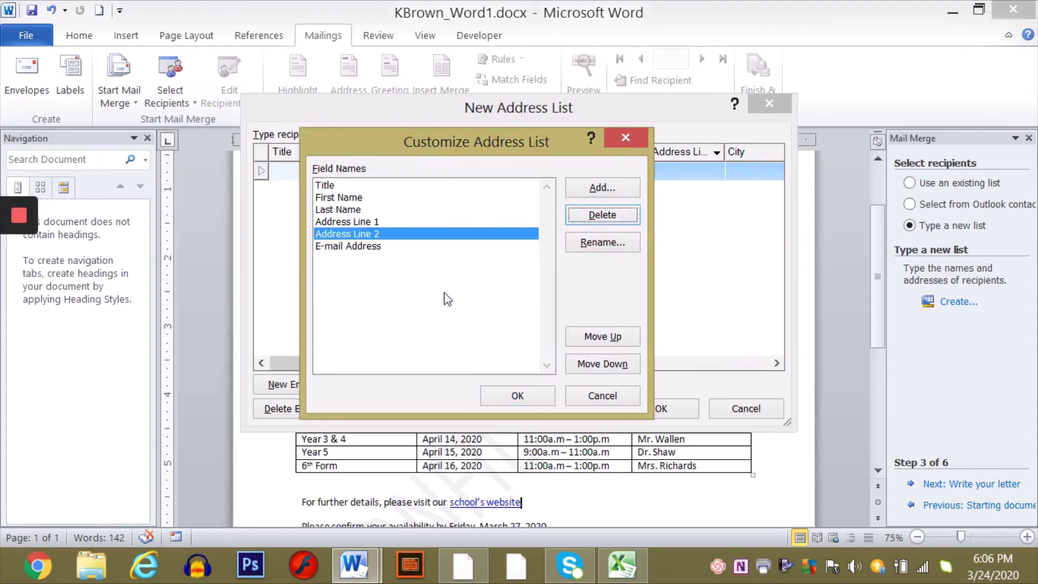
left_click(359, 247)
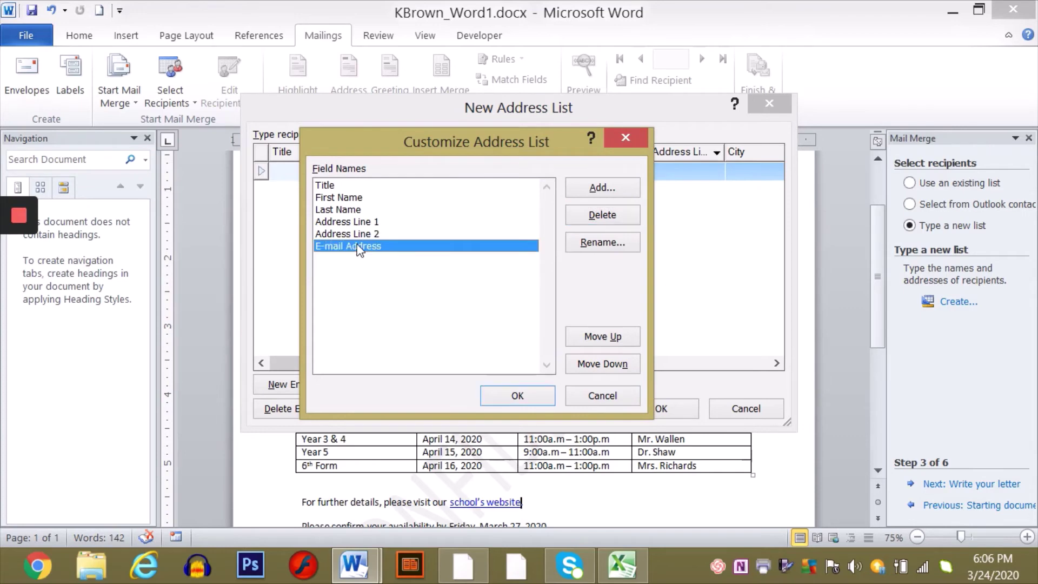
left_click(592, 217)
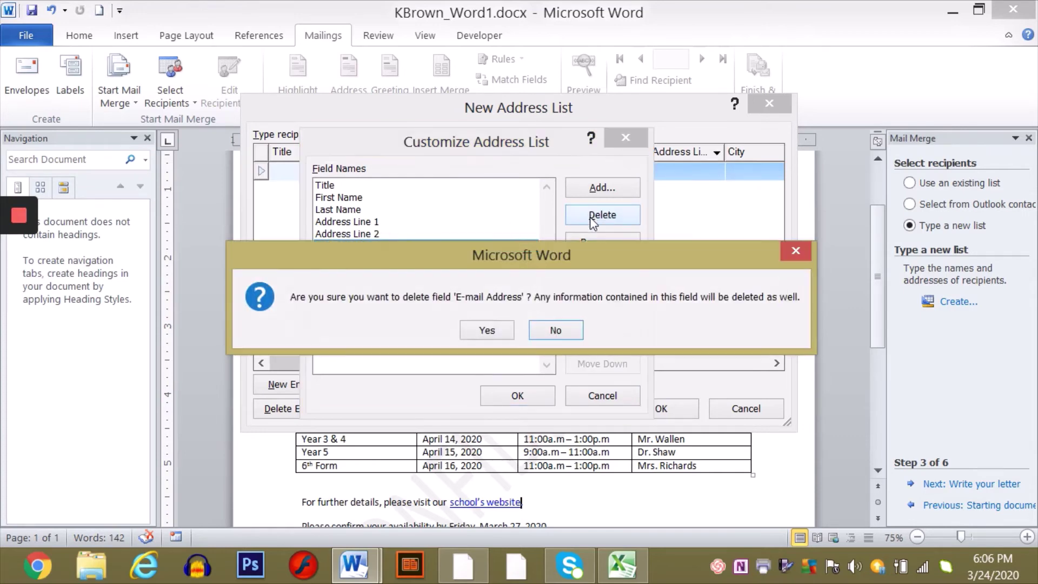
left_click(483, 333)
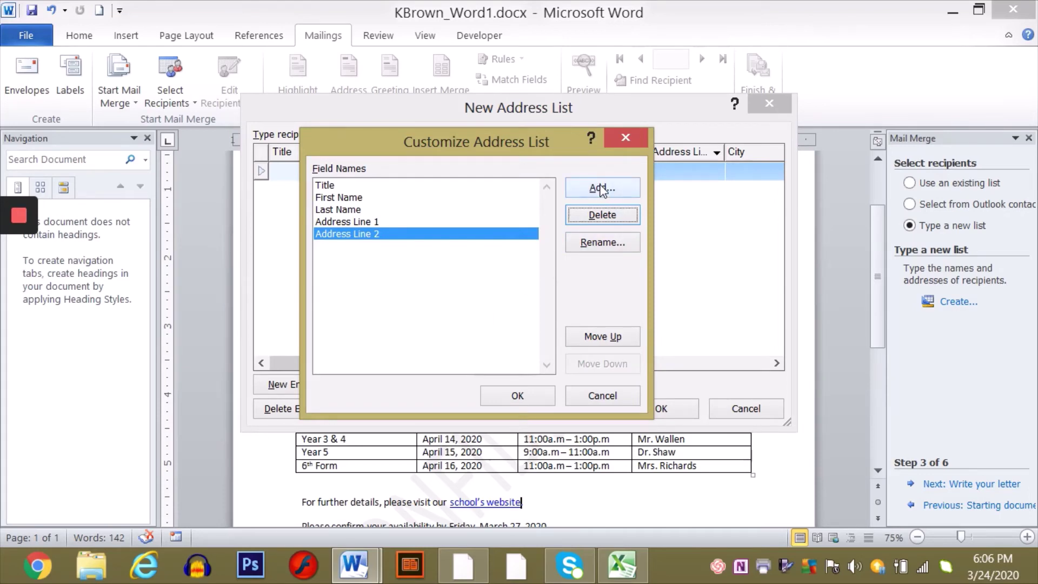
- Add a Parent Name field and apply the customized columns
left_click(602, 190)
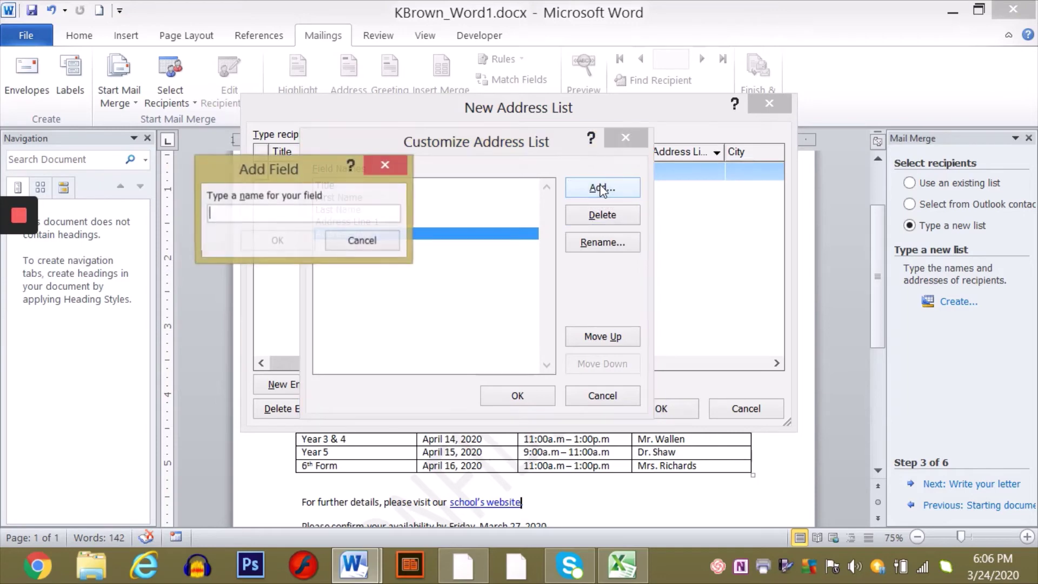
type("Parent")
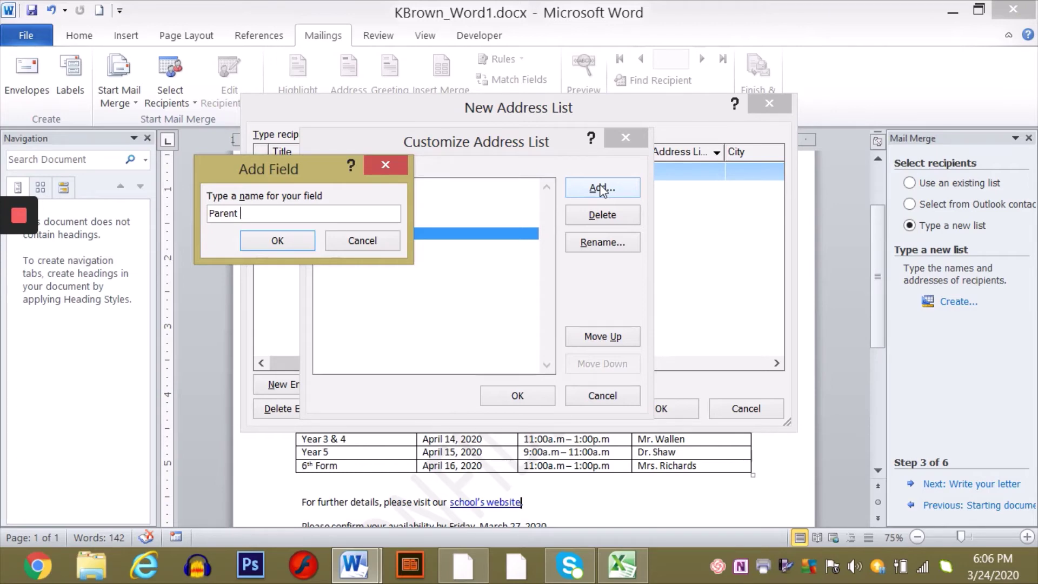
type(" Name")
left_click(282, 244)
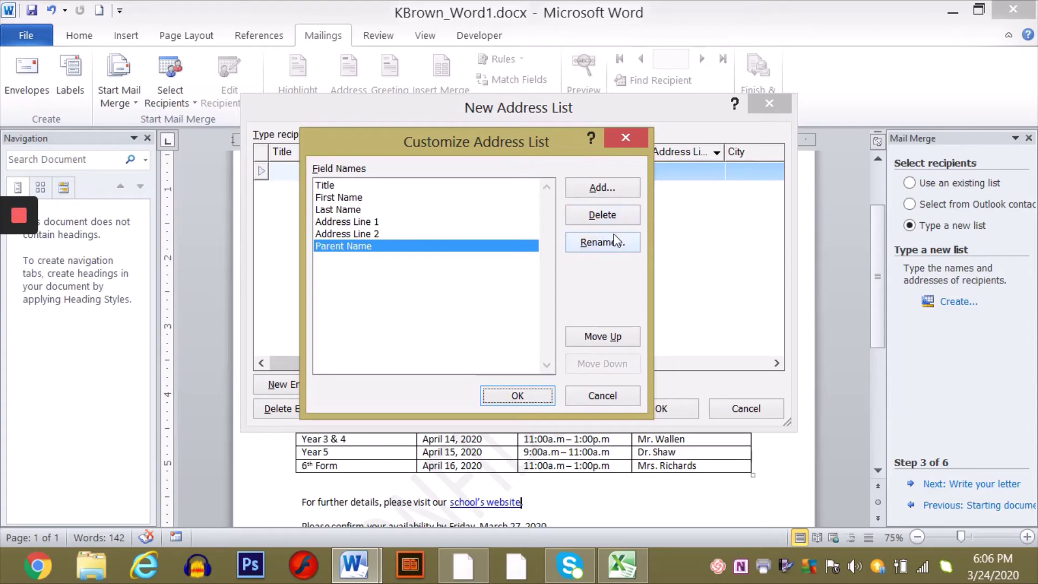
left_click(539, 395)
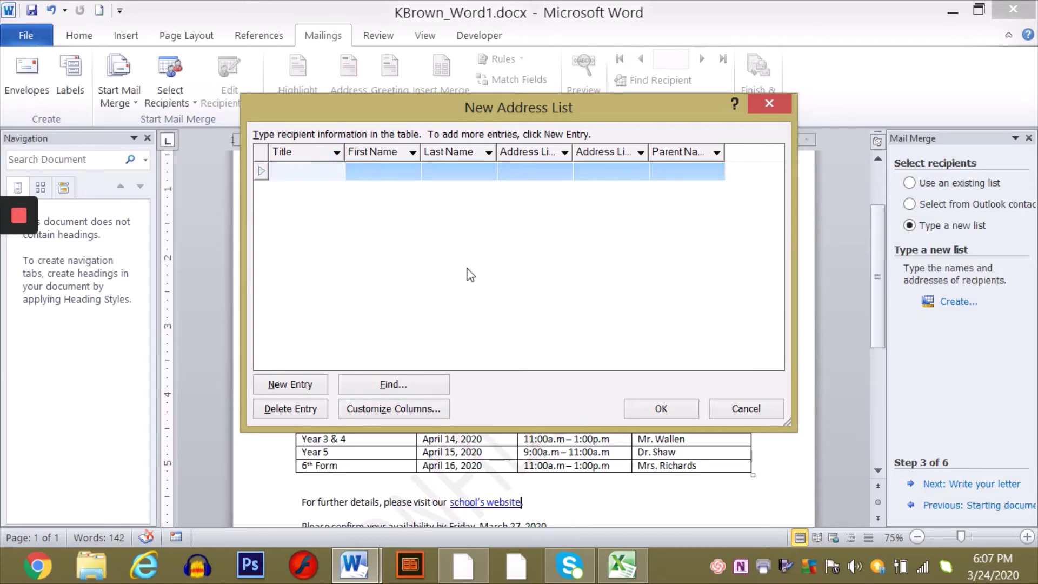
- Enter the first student's first name, last name and parent's name from the spreadsheet
left_click(626, 569)
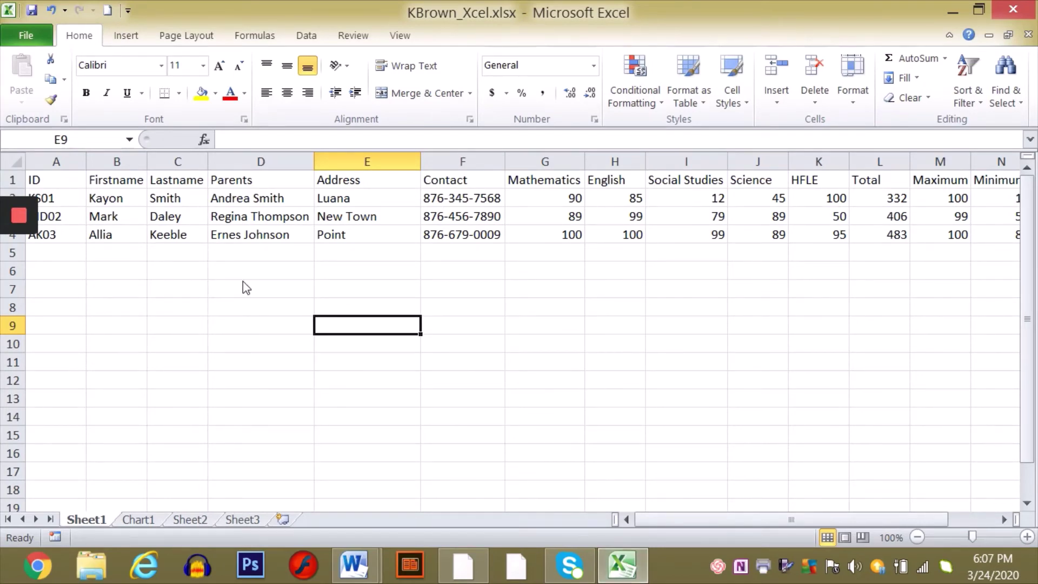
key("alt+Tab")
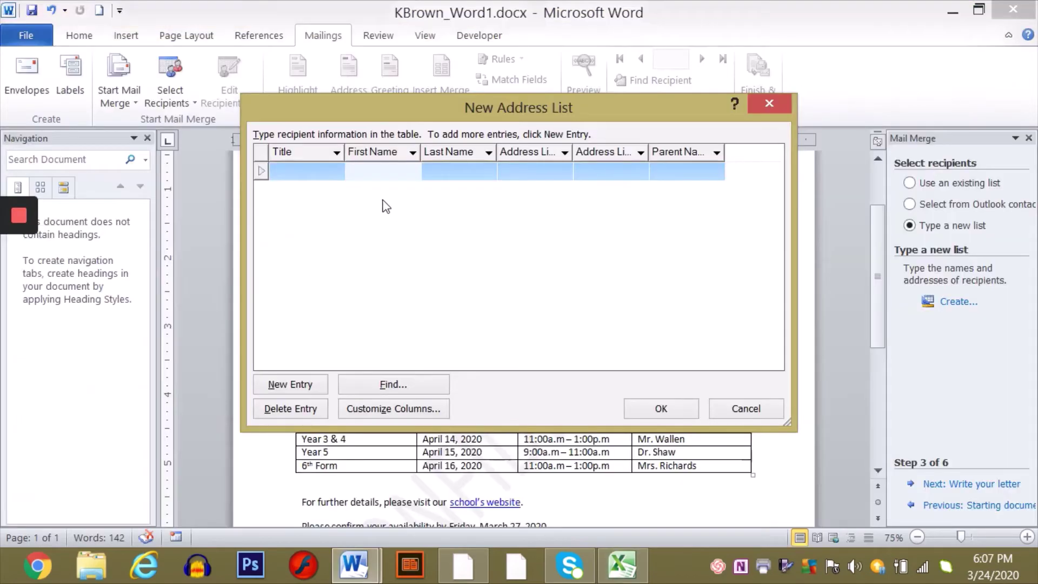
left_click(377, 172)
left_click(464, 169)
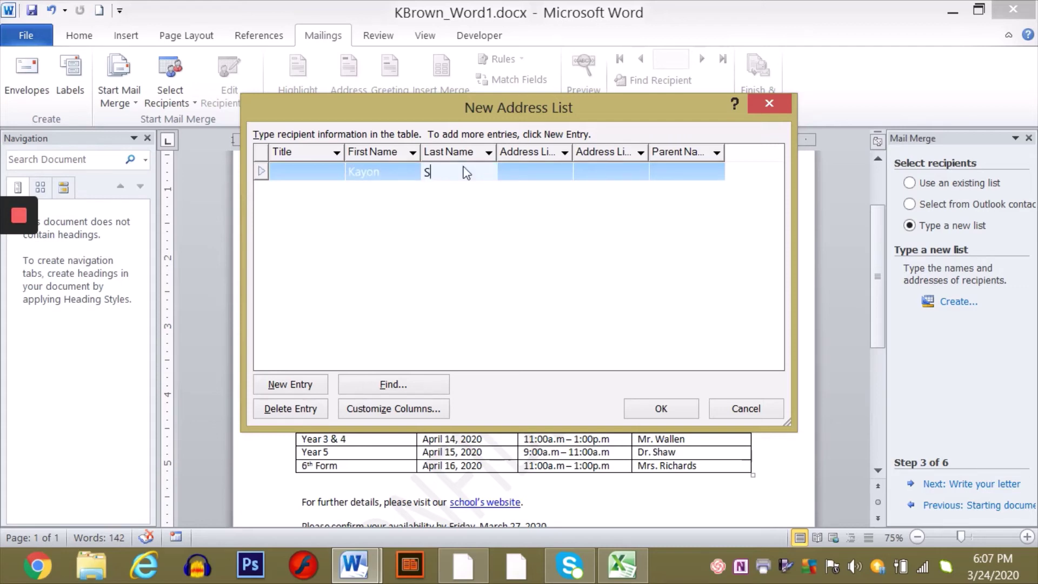
left_click(679, 170)
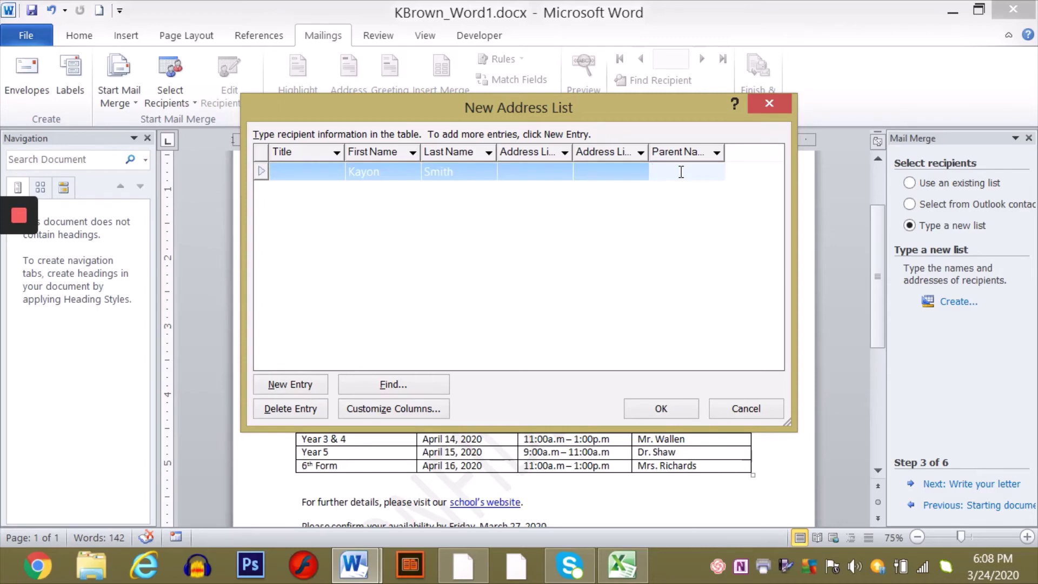
- Fill in the first record's two address lines and title Mrs., then add a new row
left_click(622, 572)
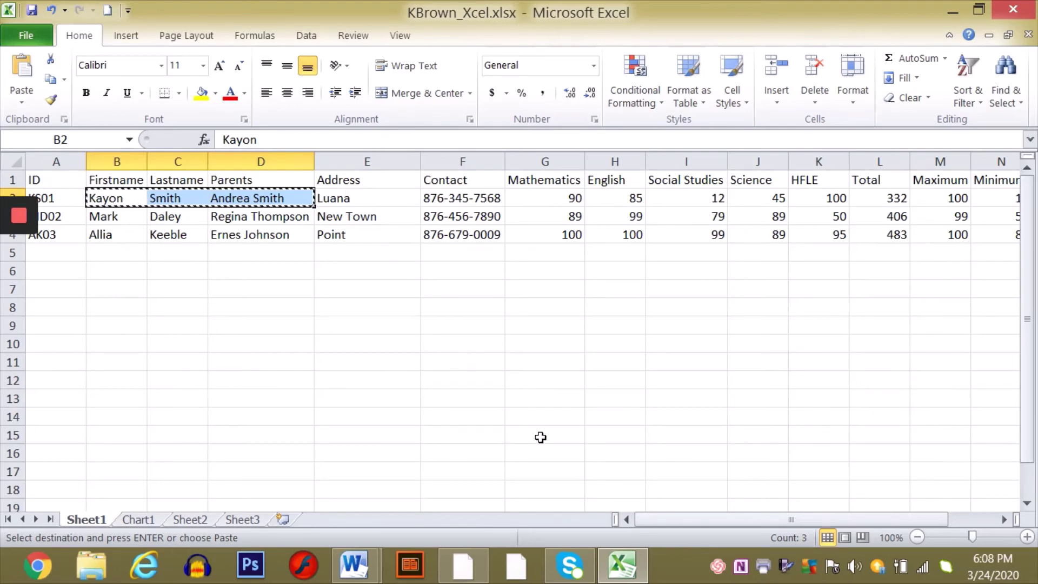
left_click(632, 575)
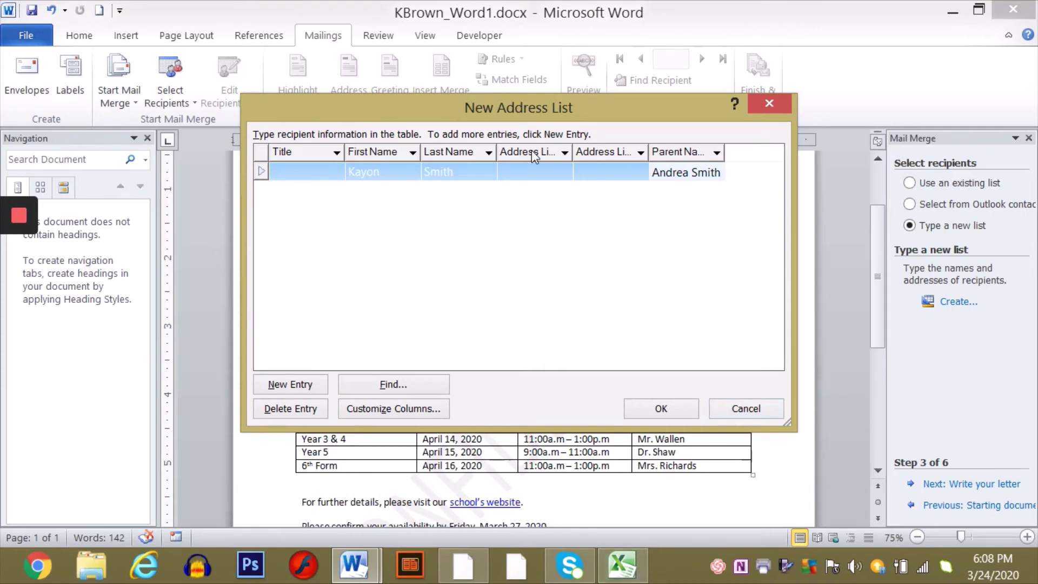
left_click(529, 172)
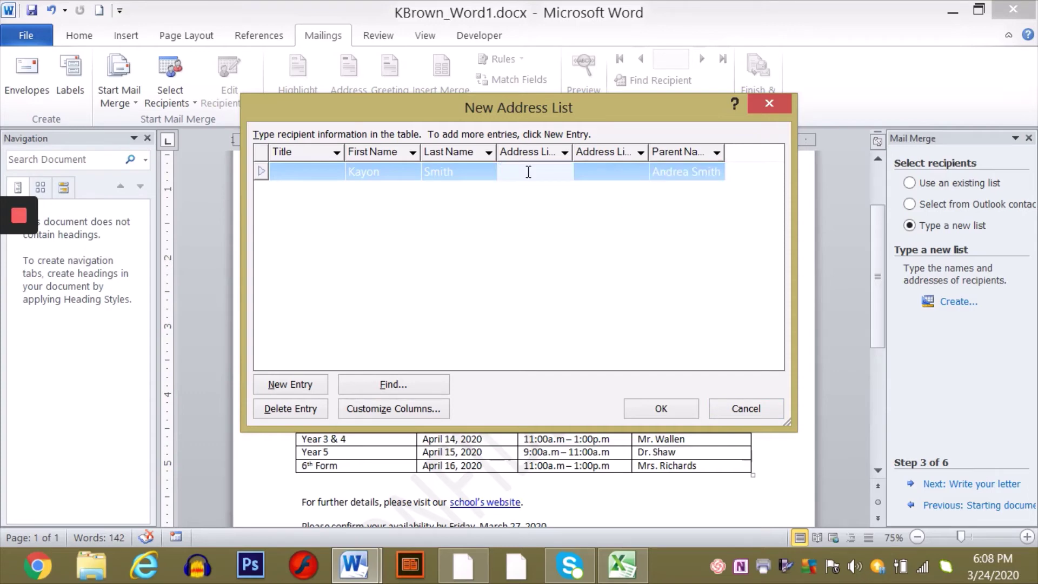
type("Luana")
left_click(601, 171)
type("S")
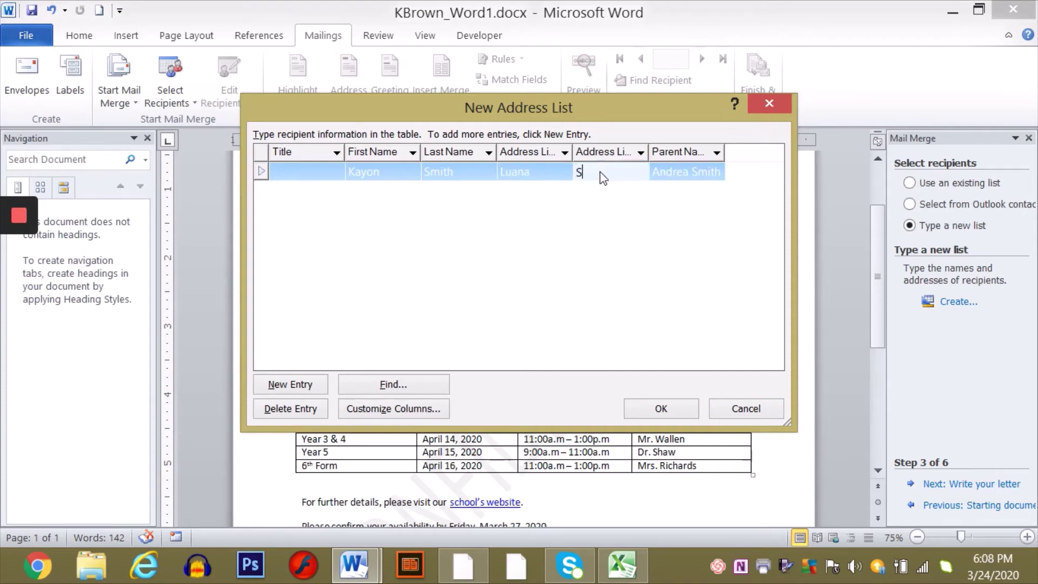
type("t. Elizabeth")
left_click(295, 171)
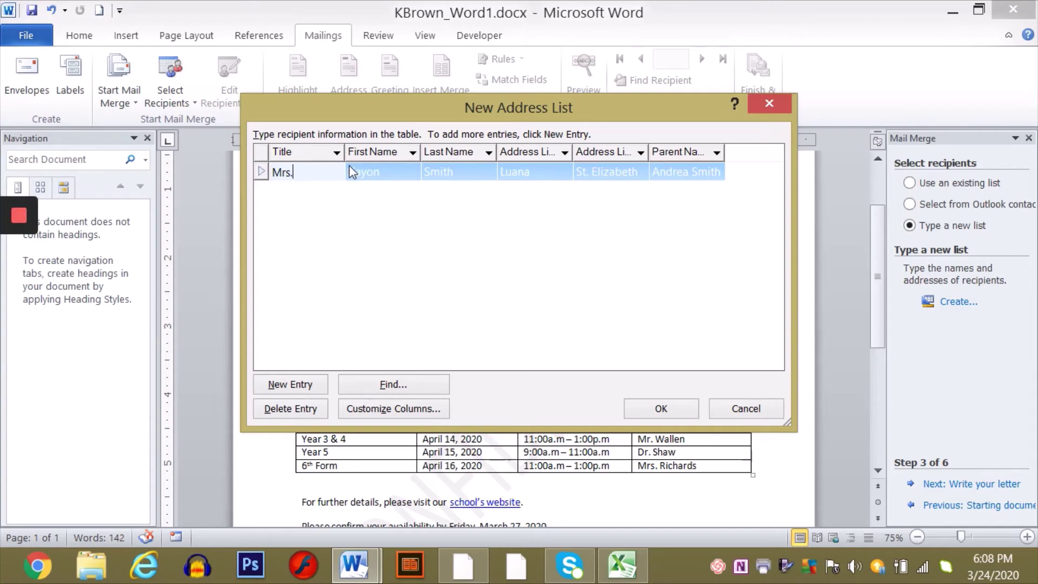
left_click(299, 386)
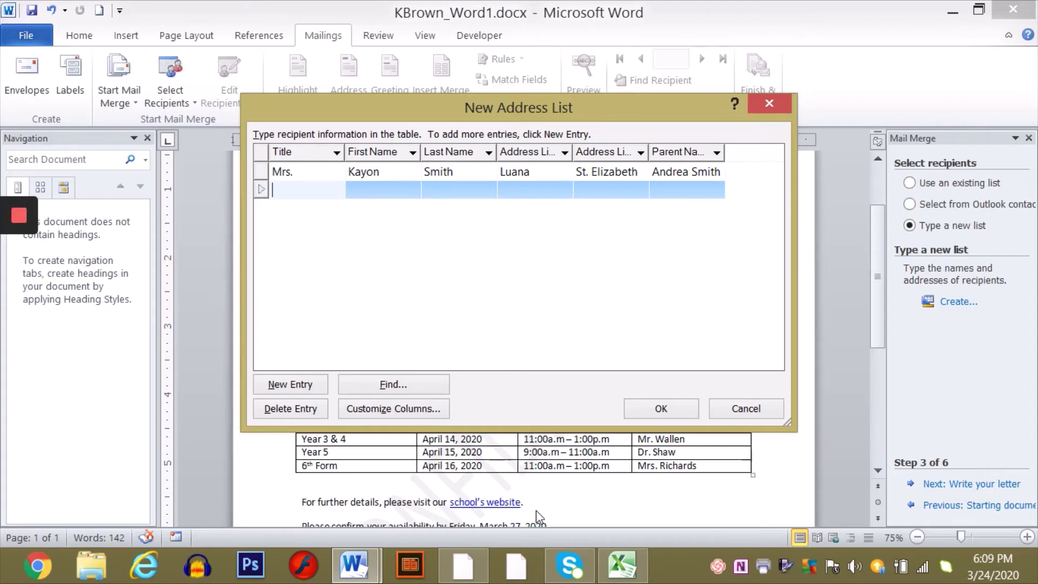
mouse_move(620, 566)
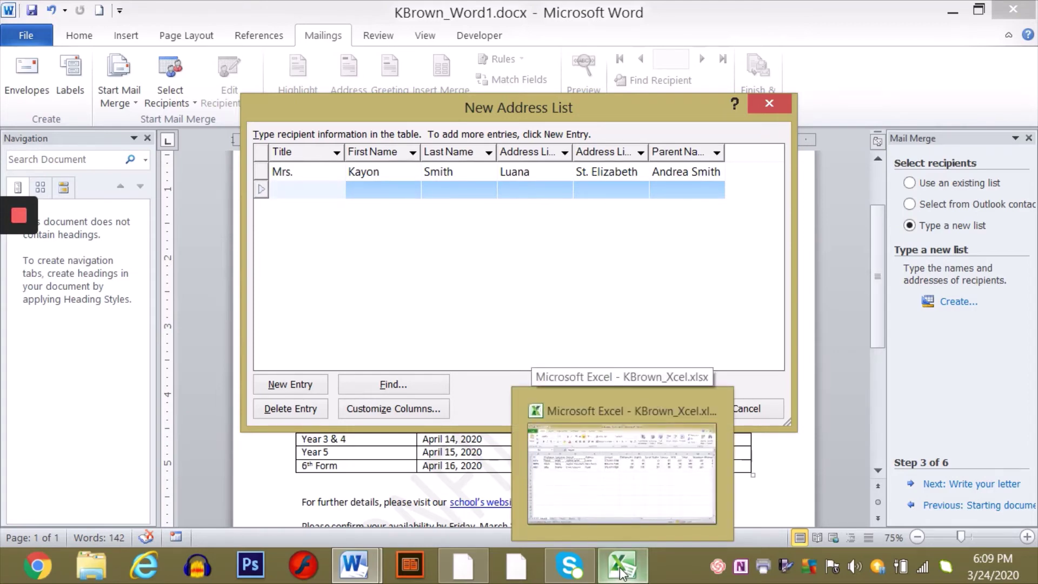
- Enter the second student's first name, last name and parent's name from the spreadsheet
left_click(622, 567)
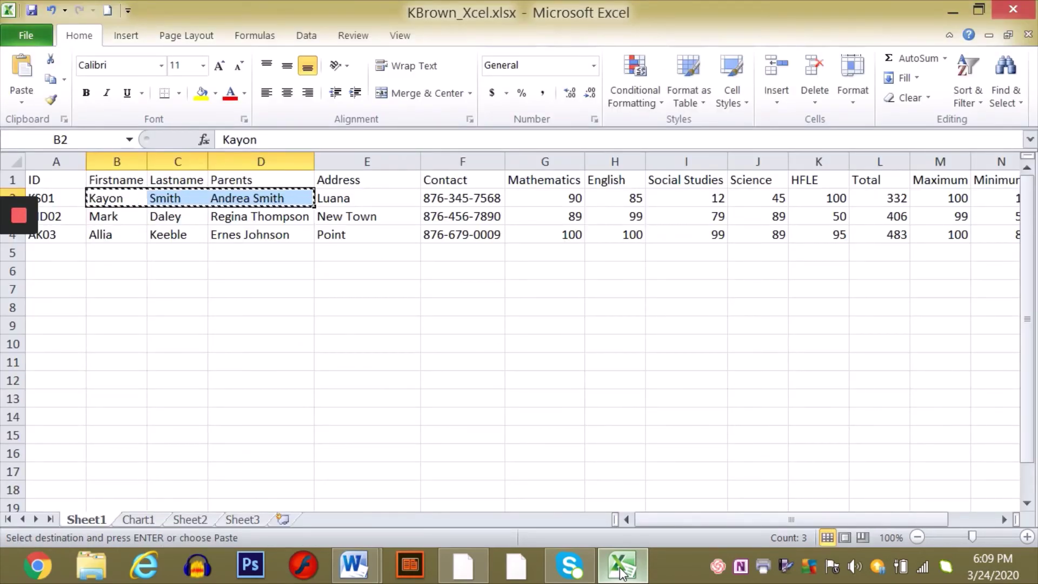
left_click(622, 567)
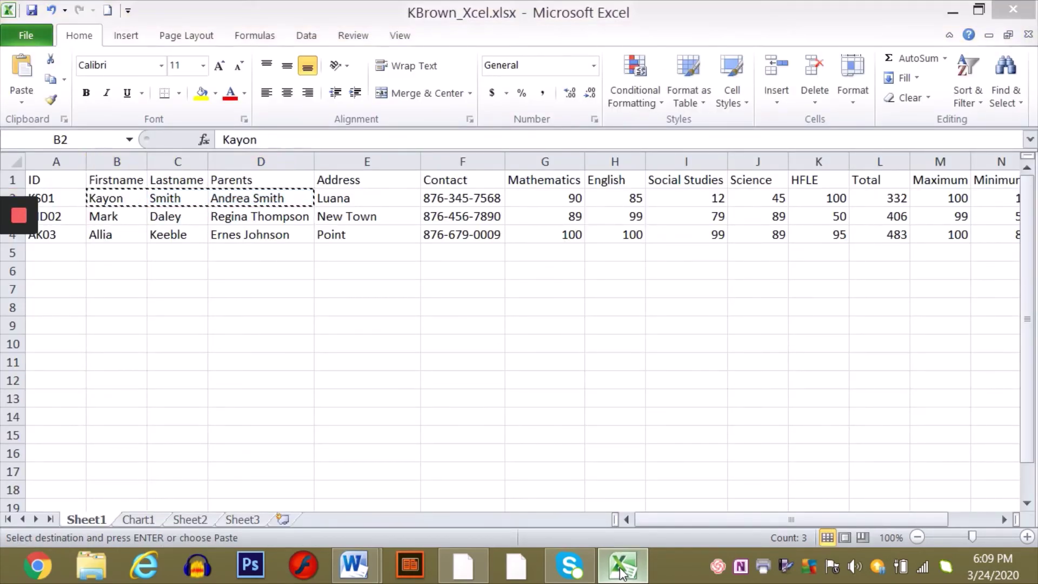
left_click(380, 191)
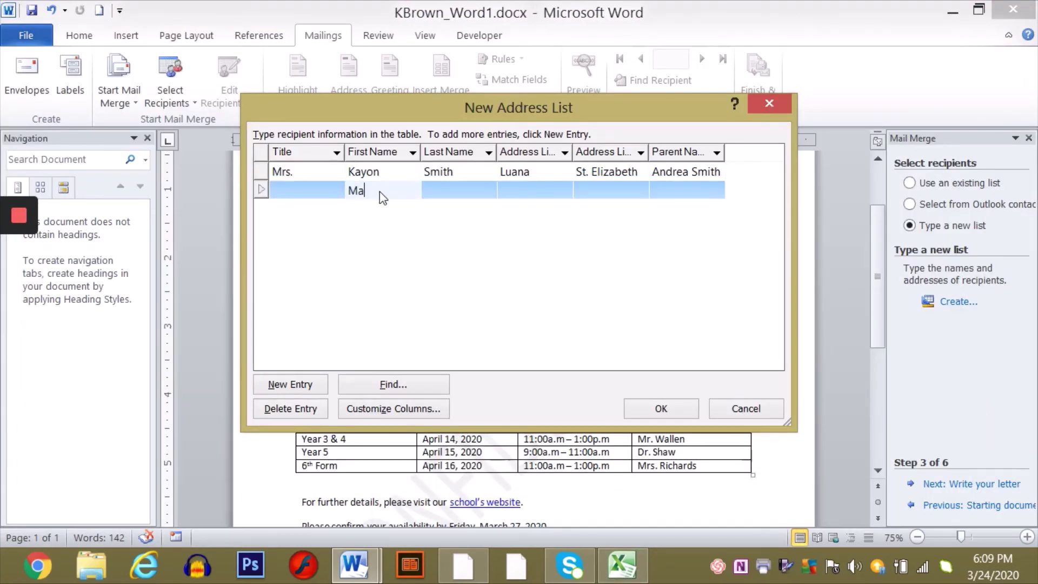
left_click(453, 187)
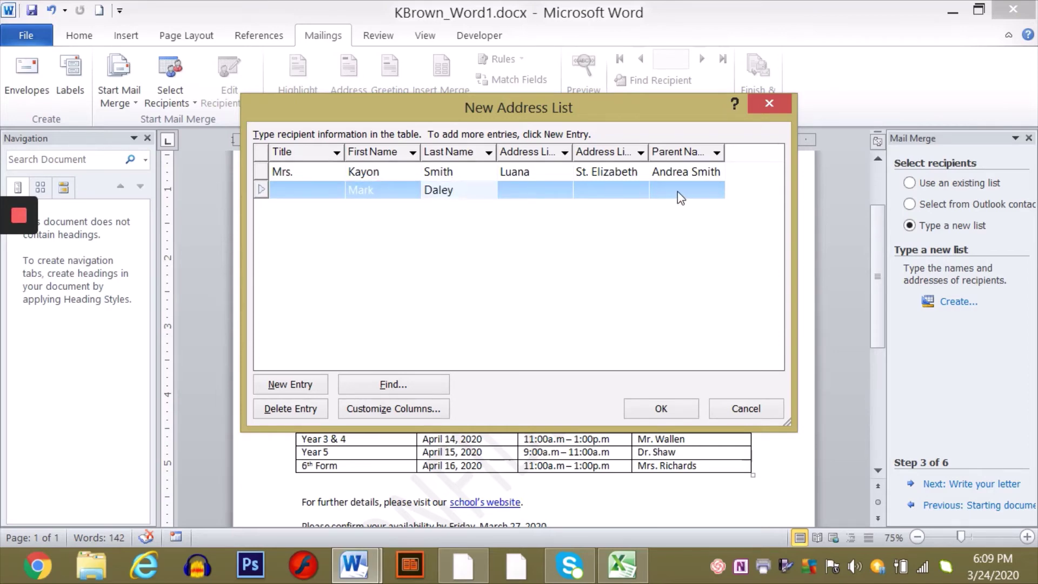
left_click(678, 191)
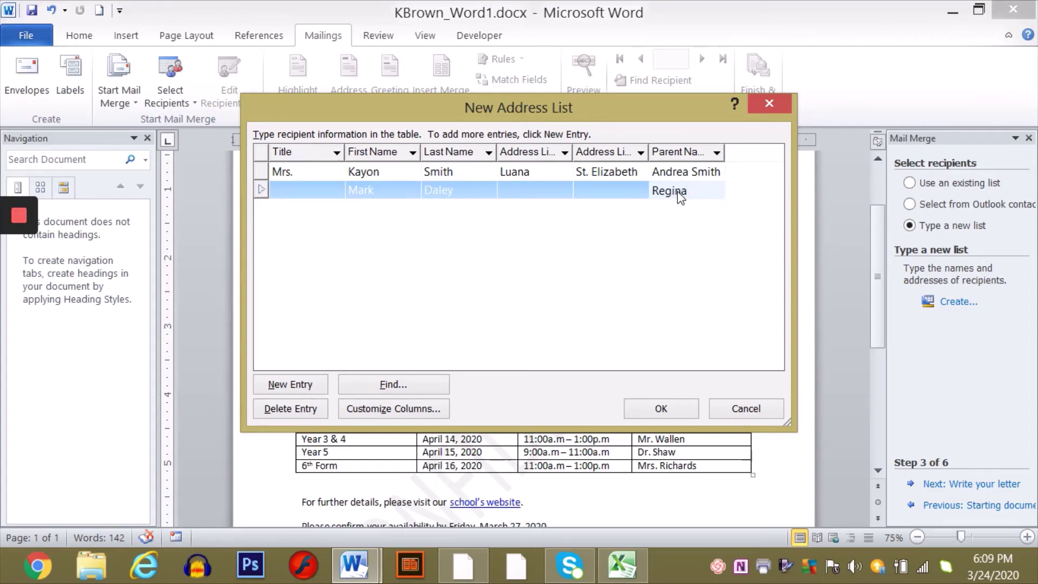
- Fill in the second record's two address lines and title Dr, then add a third row
left_click(622, 564)
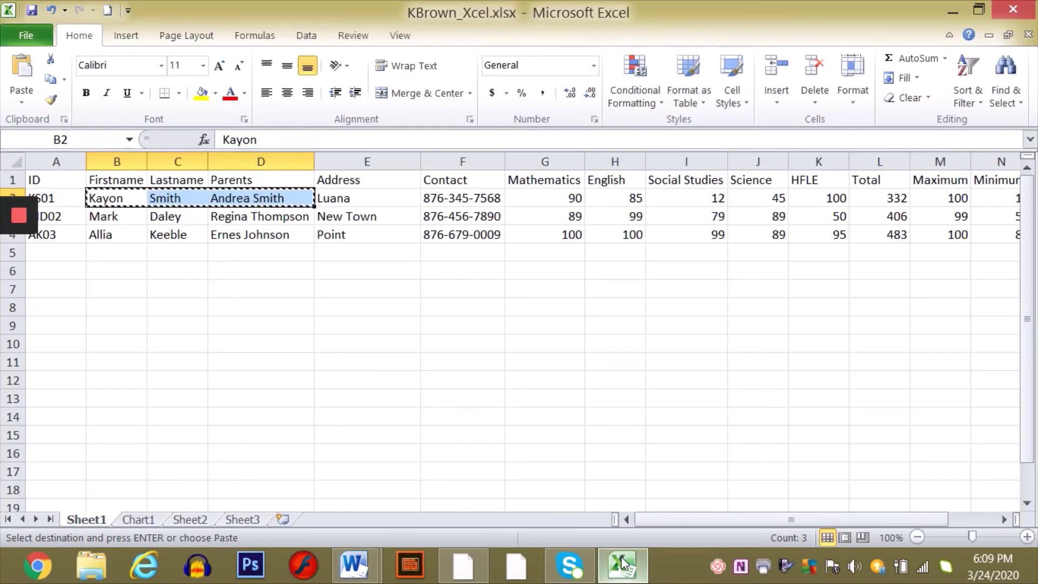
left_click(621, 556)
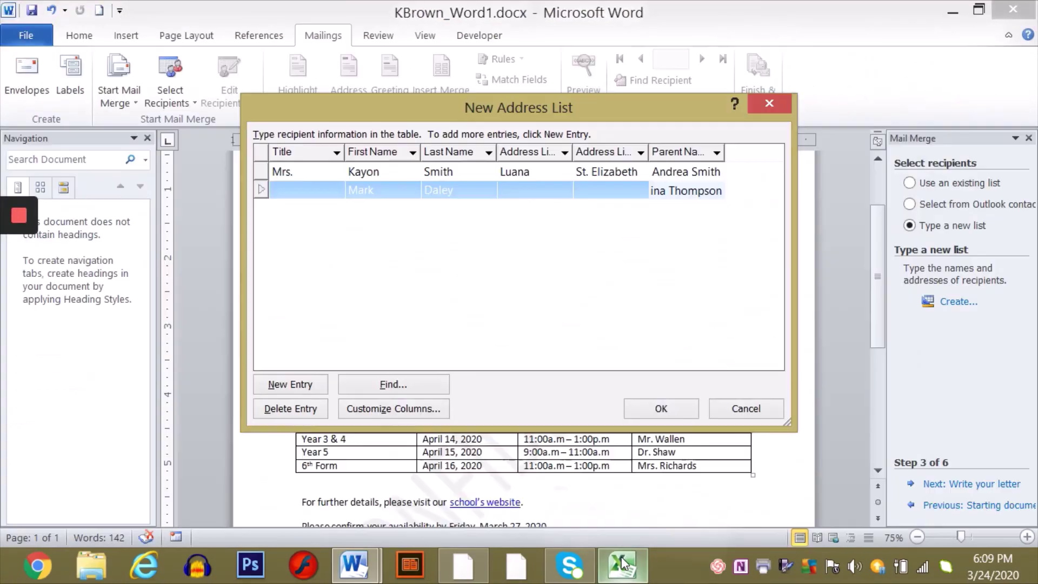
left_click(519, 190)
type("New")
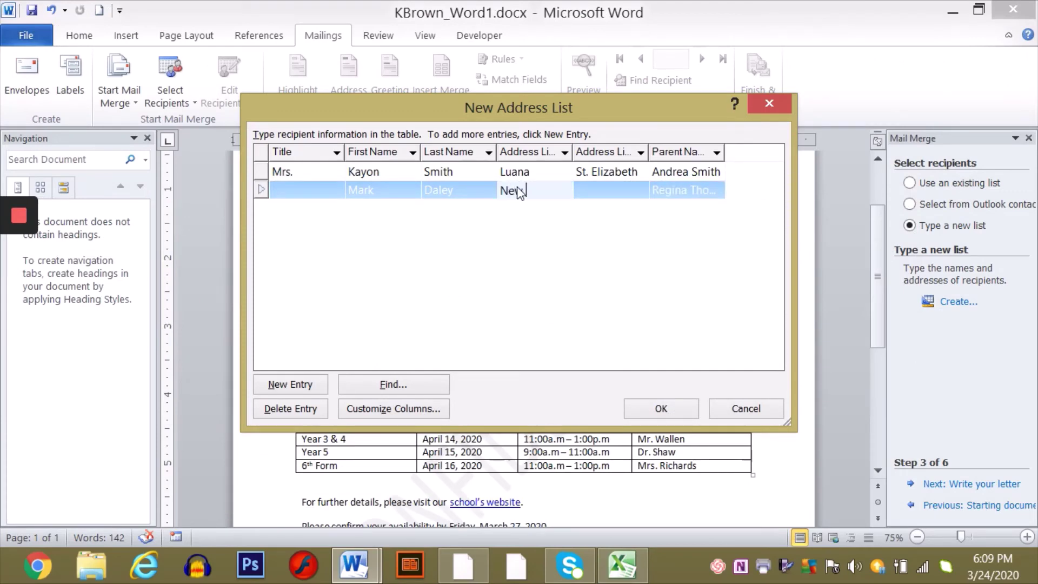
type(" Town")
left_click(595, 189)
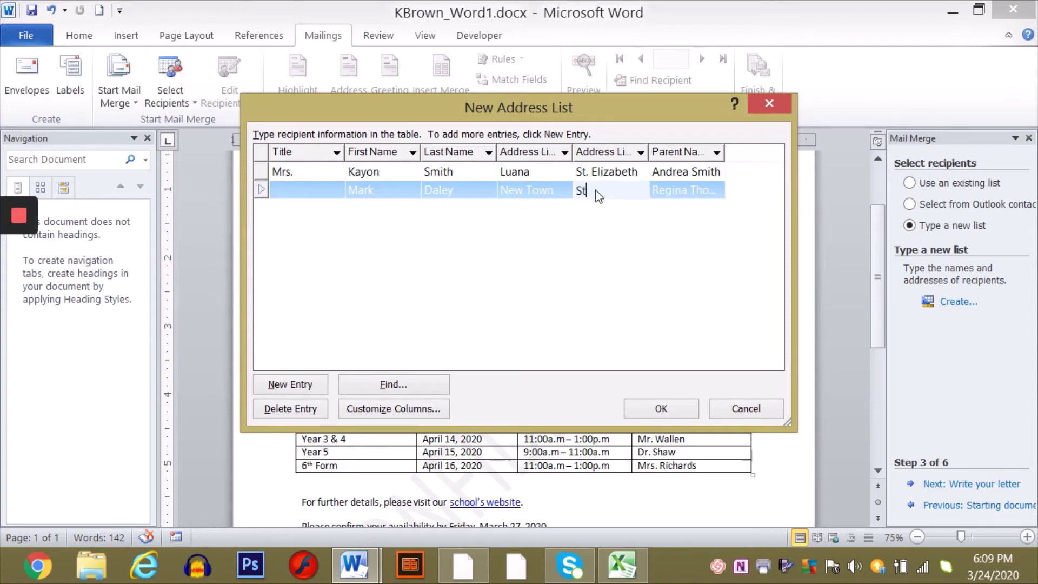
type("St. Elizabeth")
left_click(292, 191)
type("M")
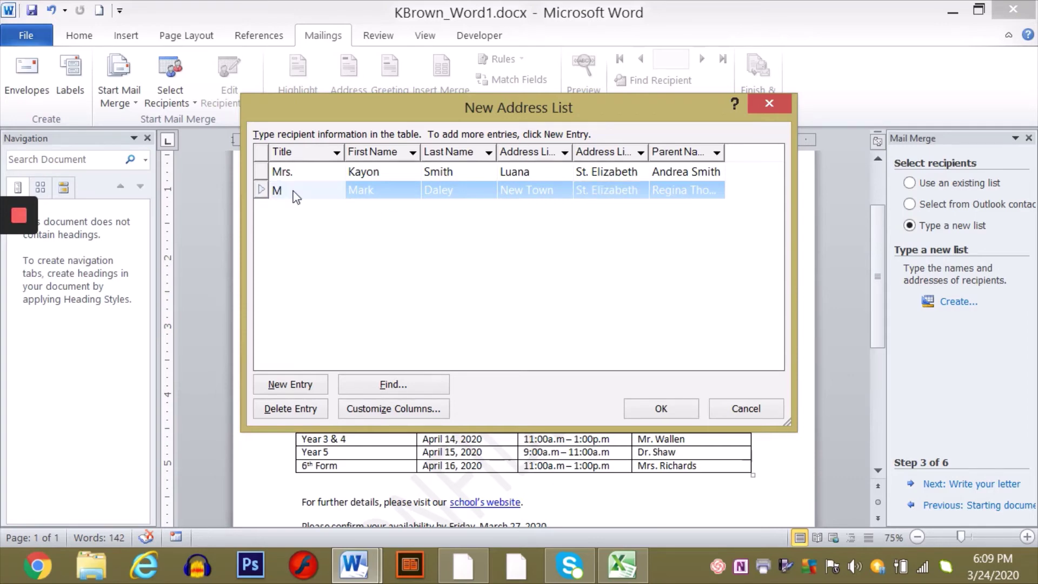
key("BackSpace")
type("Dr")
left_click(302, 386)
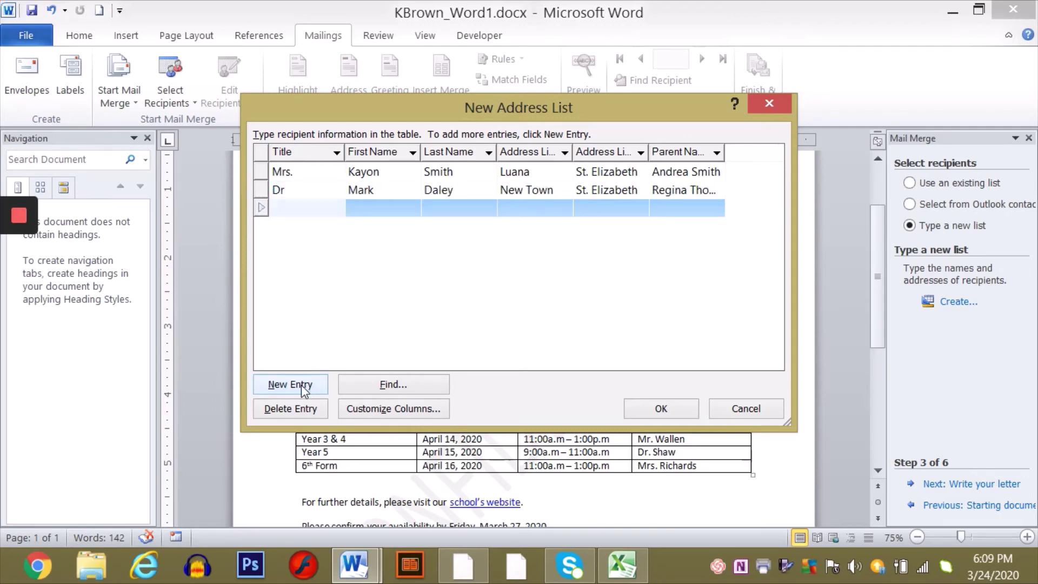
left_click(620, 567)
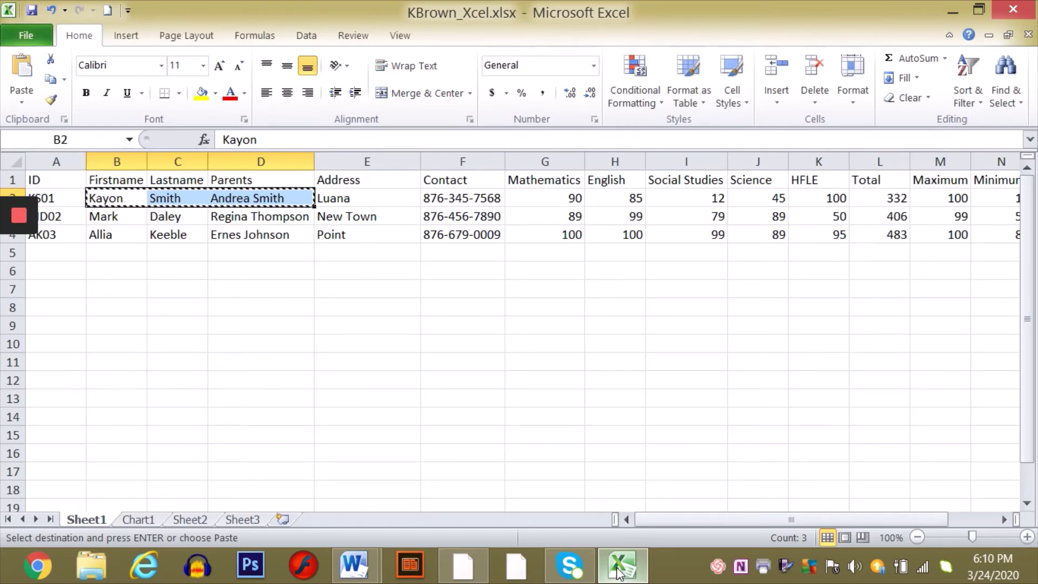
- Enter the third student's first name, last name and parent's name
left_click(619, 571)
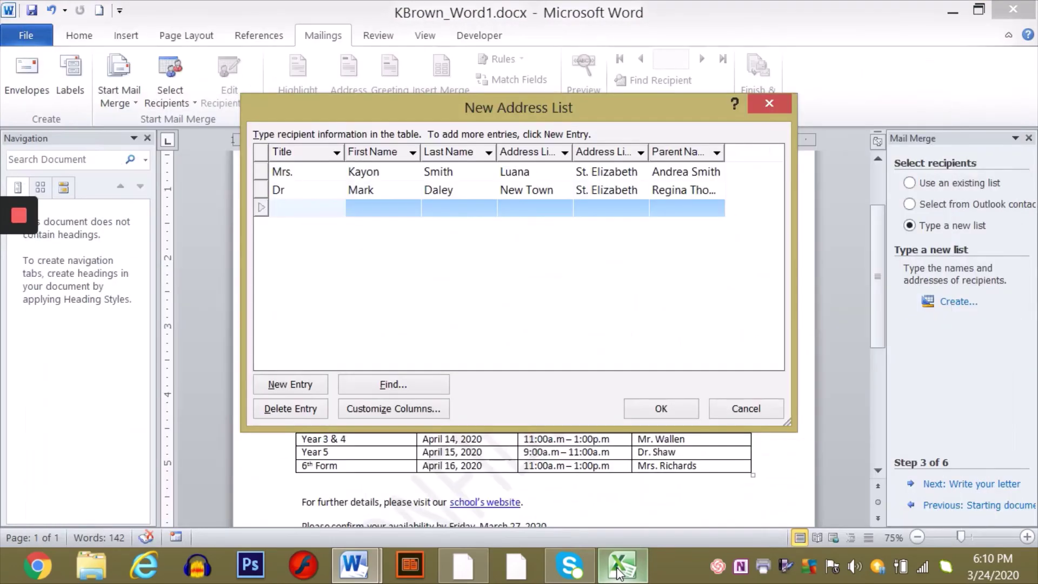
left_click(374, 212)
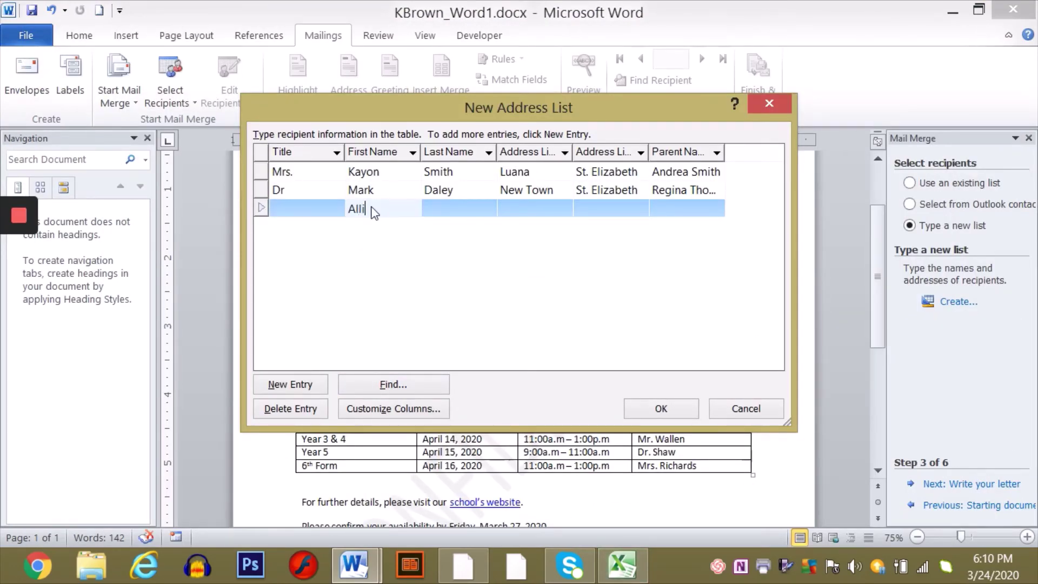
left_click(433, 209)
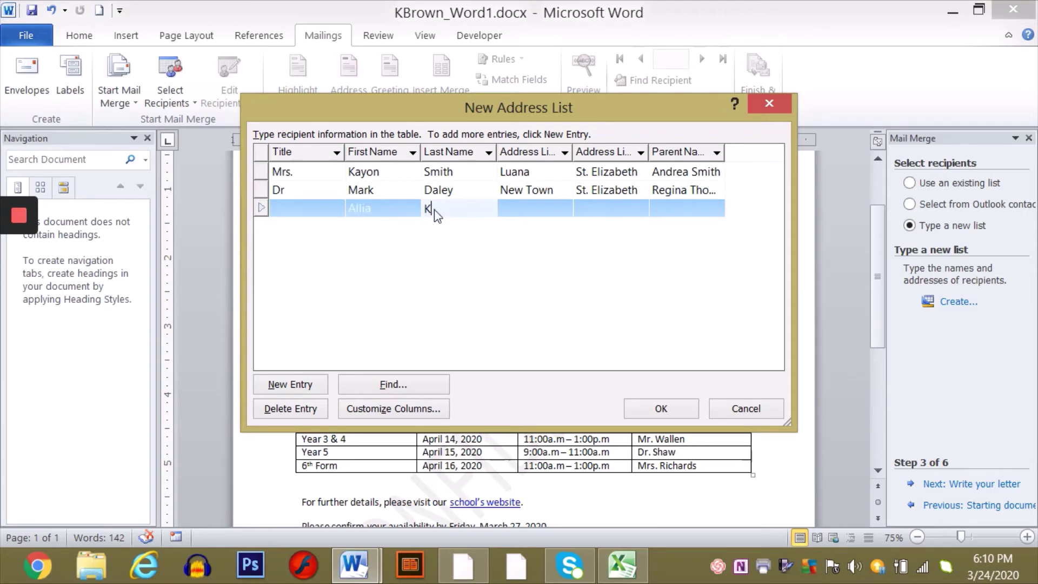
left_click(697, 214)
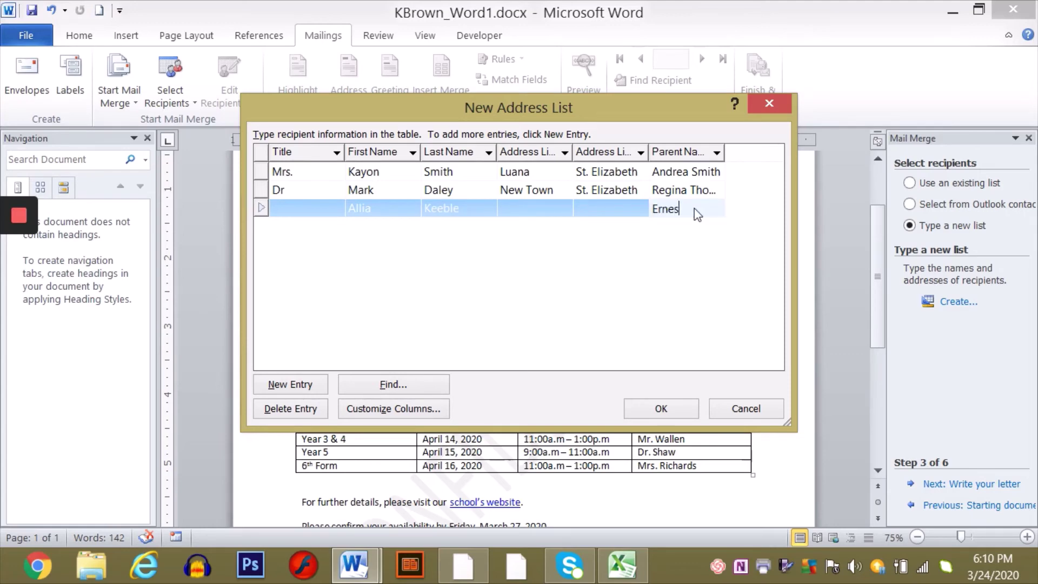
- Fill in the third record's two address lines and the title Mr
left_click(534, 210)
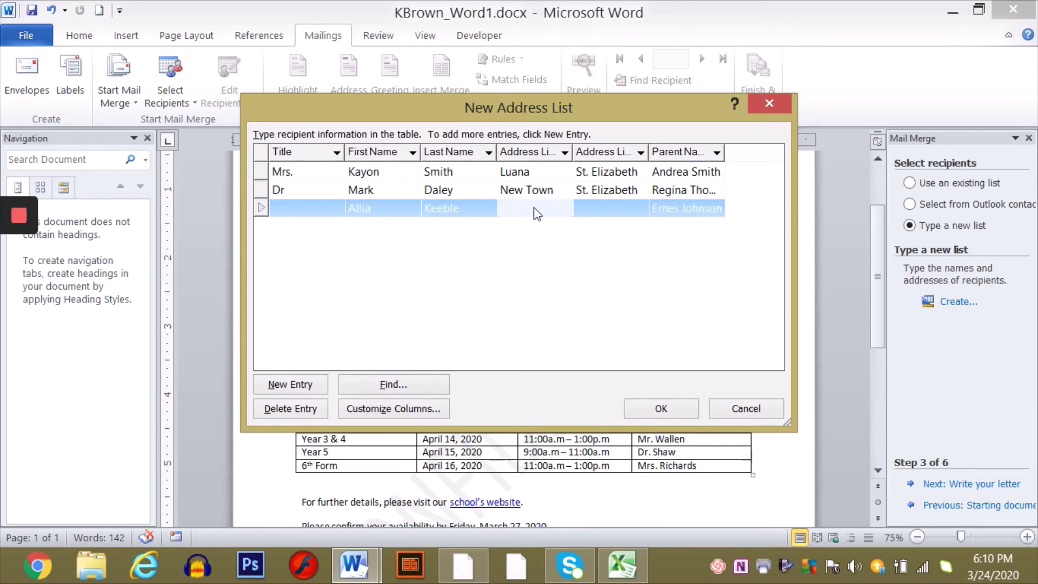
type("Point")
left_click(591, 214)
type("St.")
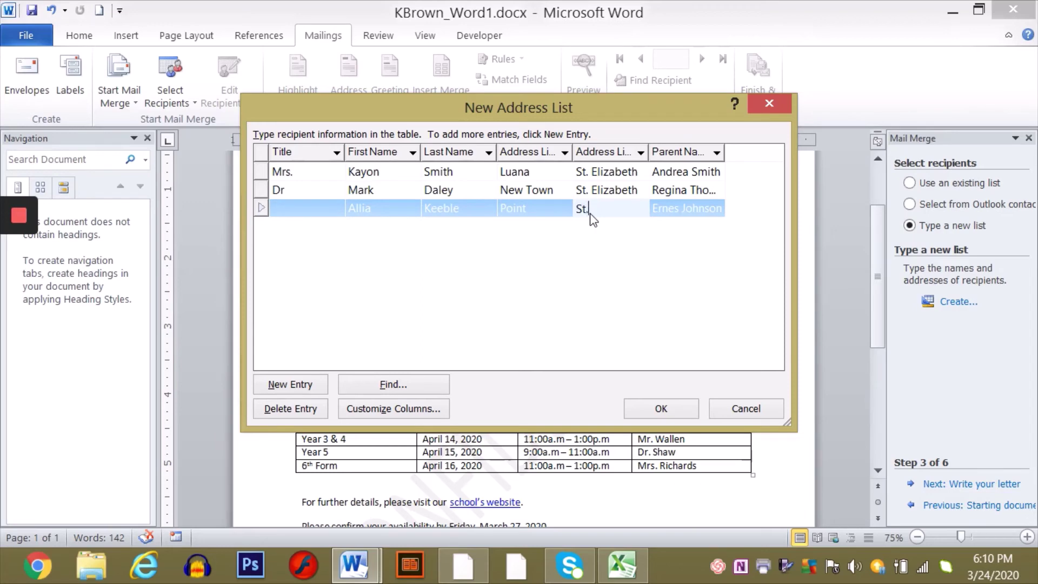
type(" Elizabeth")
left_click(331, 208)
type("Mr")
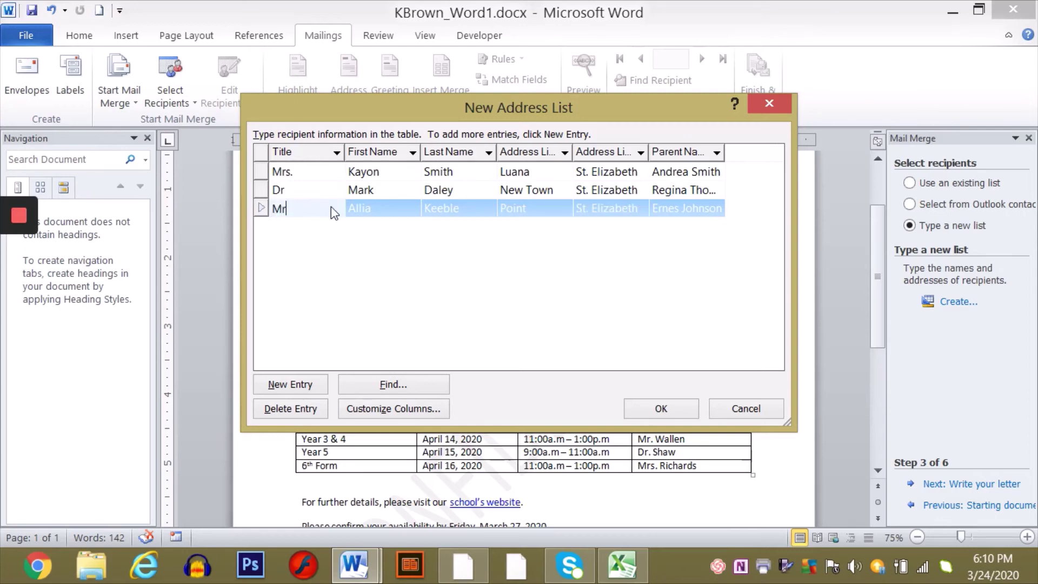
type(".")
left_click(660, 410)
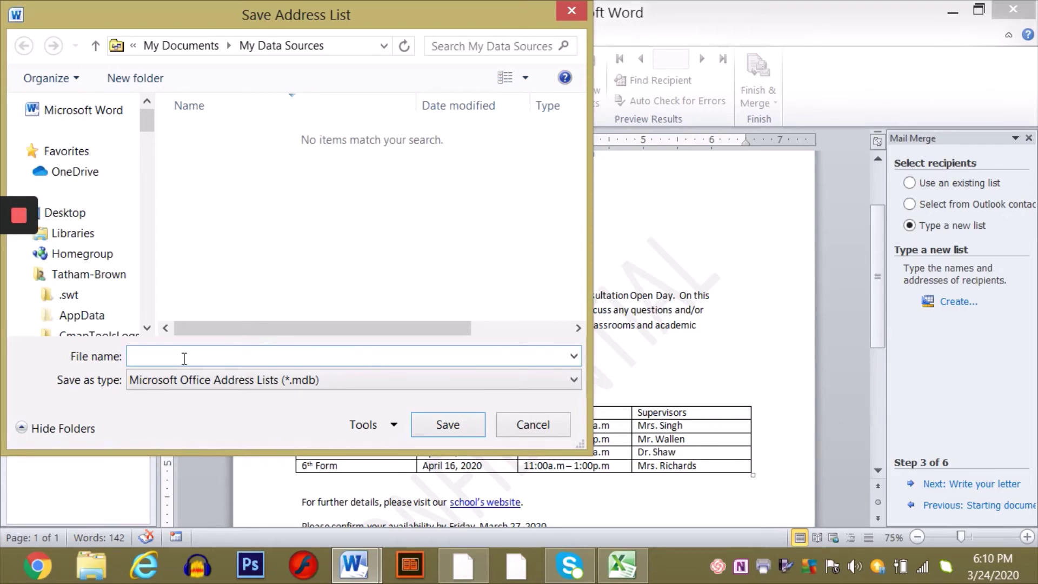
type("Mail Merge")
type("2")
left_click(133, 356)
type("Kb")
key("BackSpace")
type("Brown_")
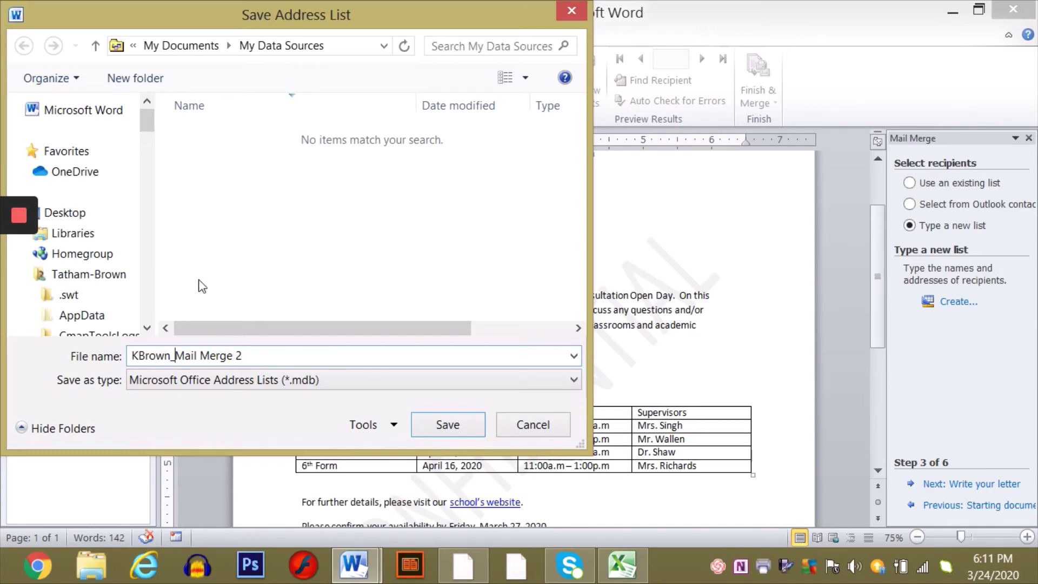
left_click(80, 213)
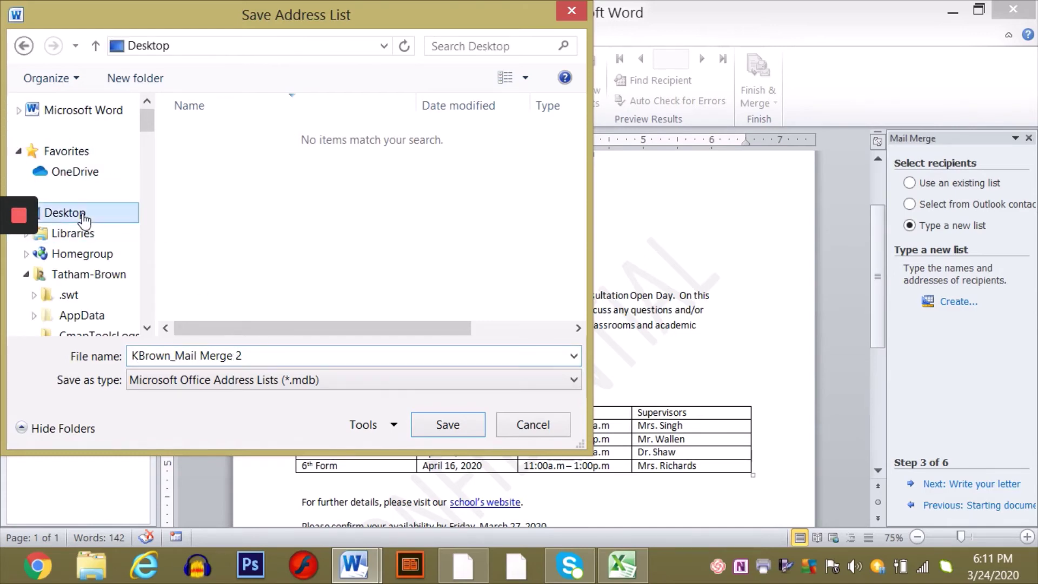
- Save the KBrown_Mail Merge 2 list, check its three recipients, and accept them for the letter
left_click(446, 426)
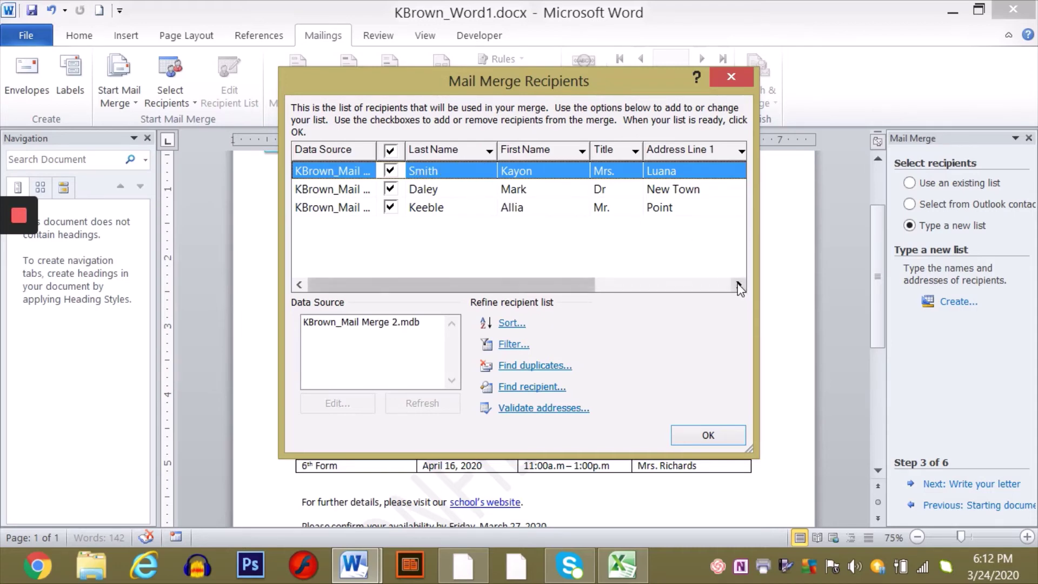
left_click_drag(738, 287, 738, 287)
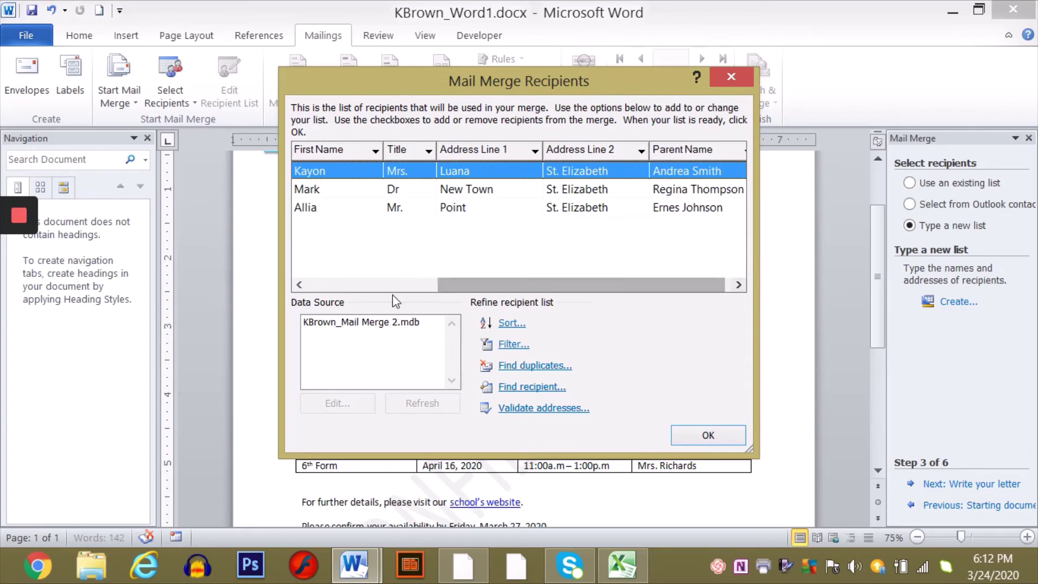
left_click(327, 286)
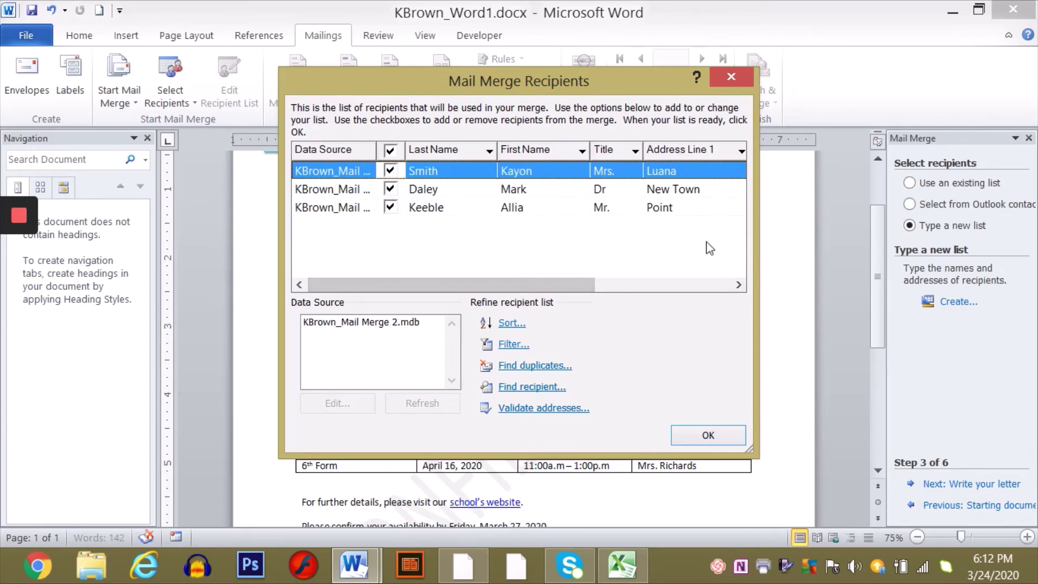
left_click(719, 437)
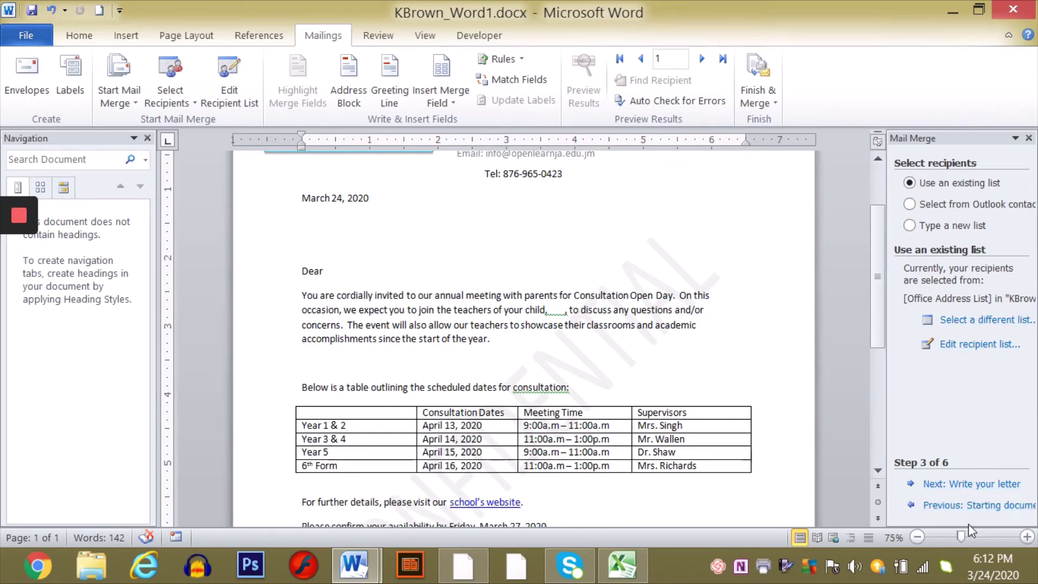
- Advance the wizard to step 4, Write your letter, and place the cursor below the date
left_click(977, 484)
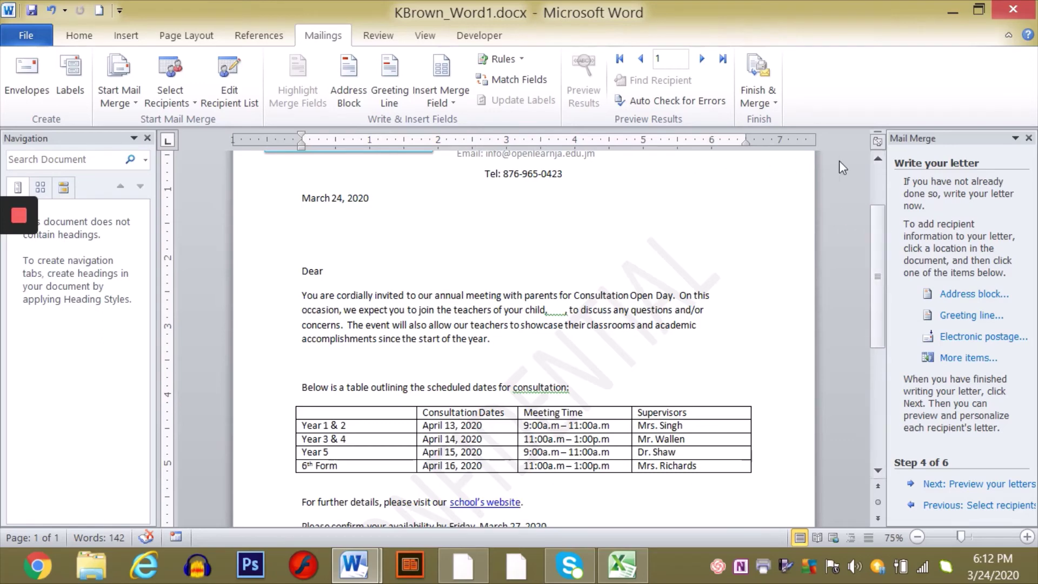
left_click(876, 158)
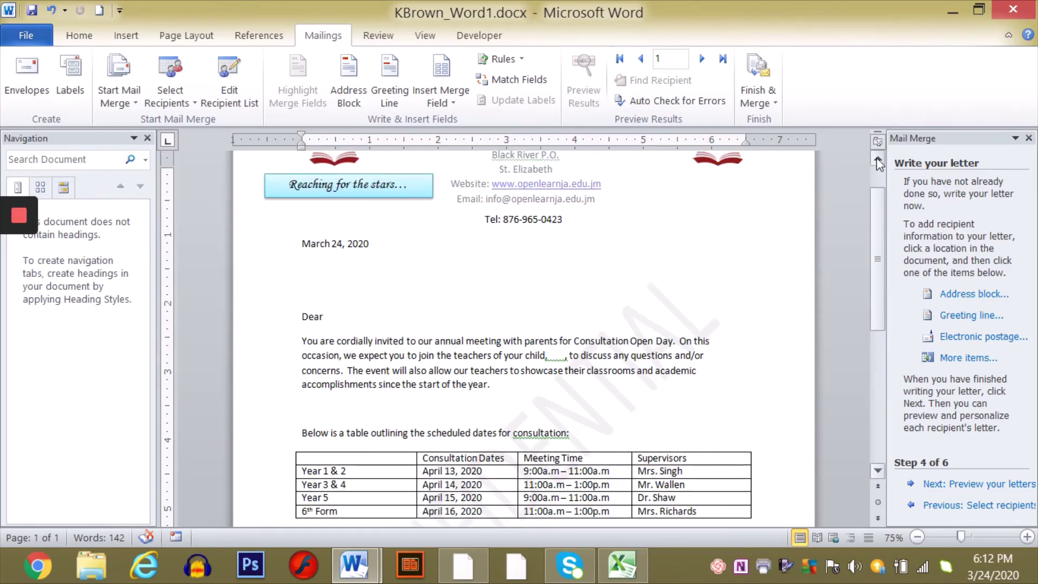
left_click(877, 157)
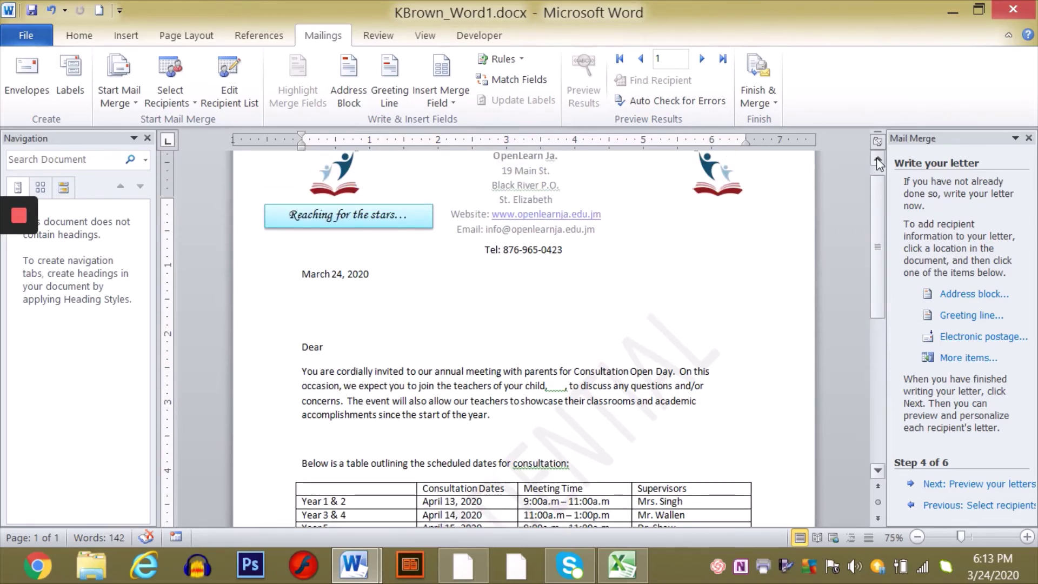
left_click(304, 312)
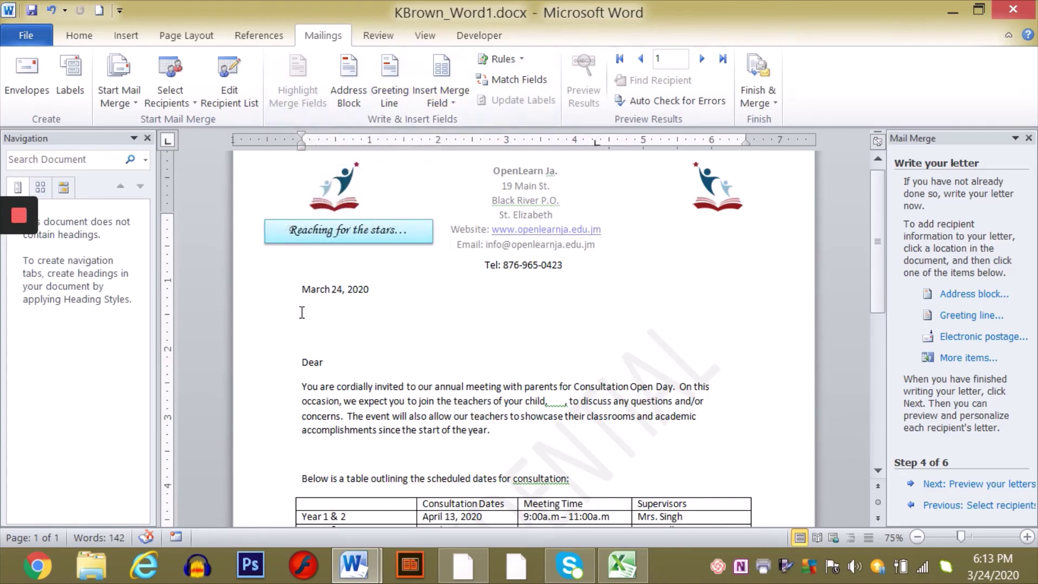
- Insert the Parent_Name, Address_Line_1 and Address_Line_2 fields below the date, removing a stray First_Name field
left_click(455, 106)
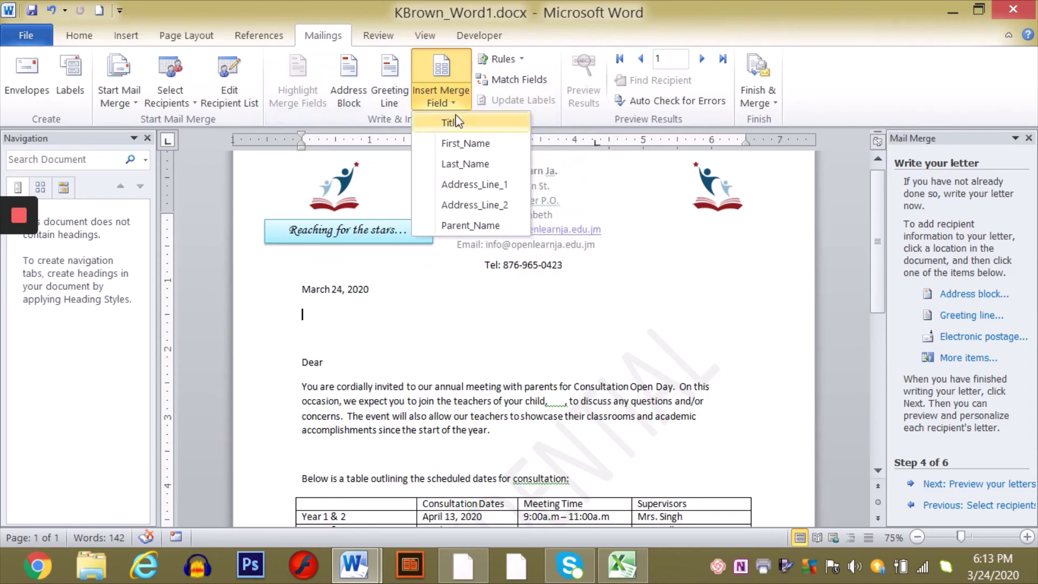
left_click(459, 144)
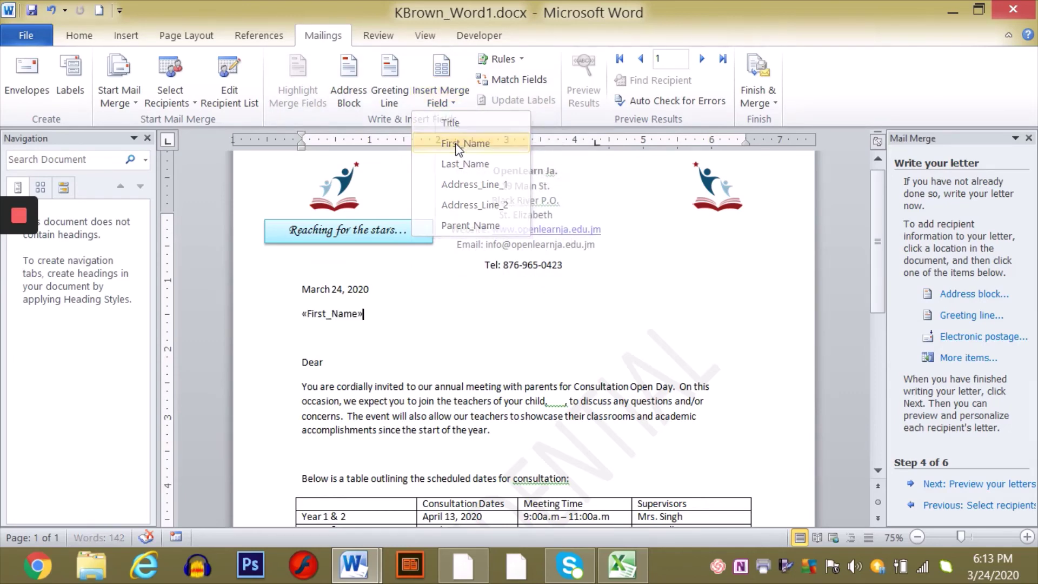
key("shift+Left")
key("Delete")
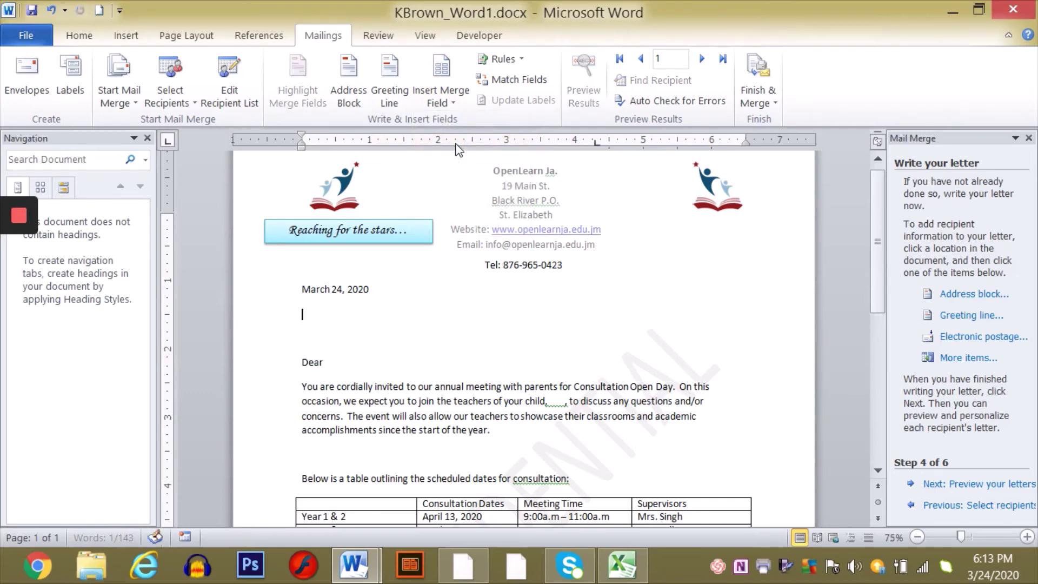
left_click(451, 106)
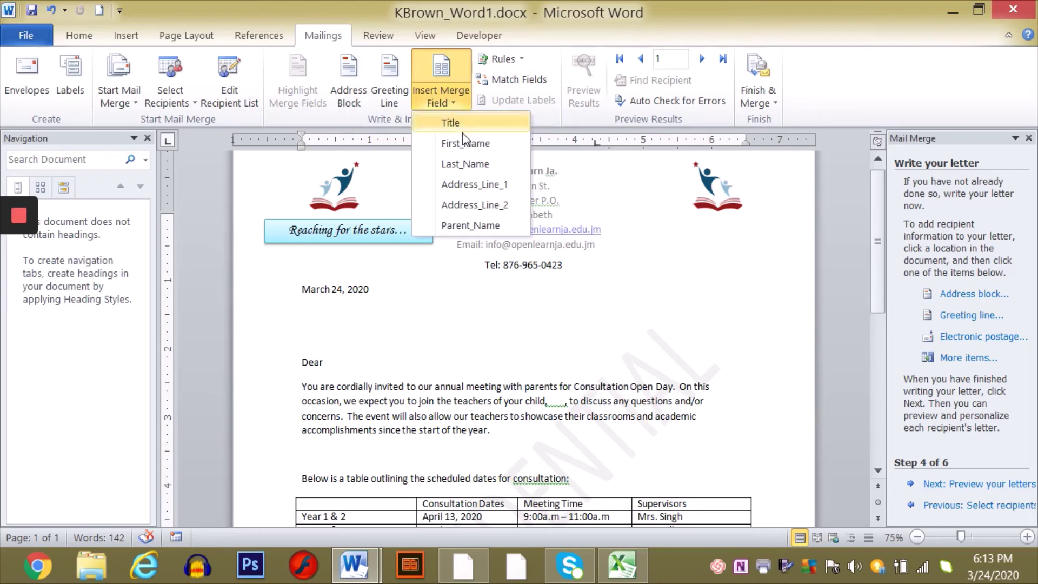
left_click(479, 225)
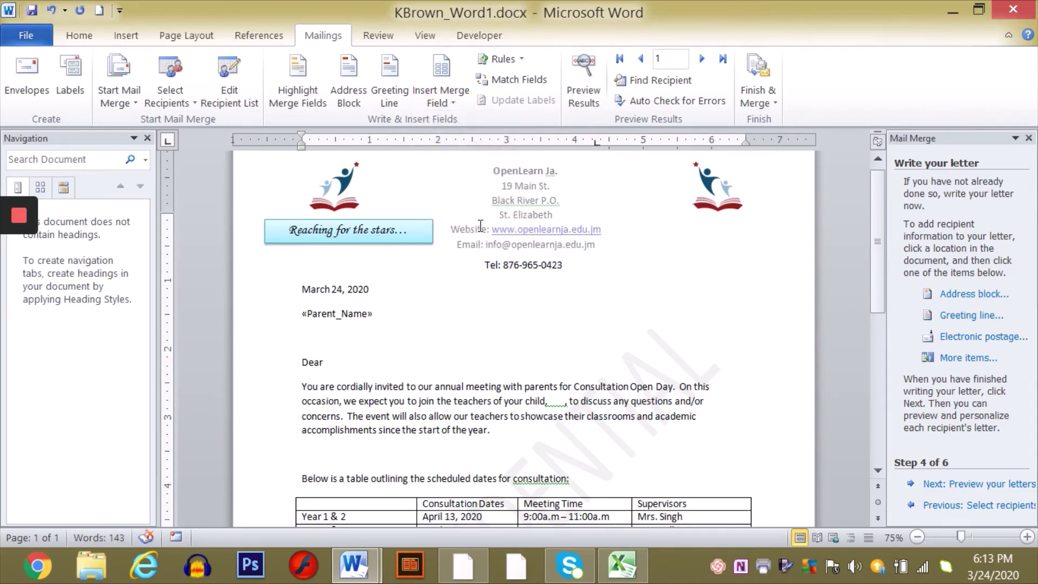
left_click(453, 101)
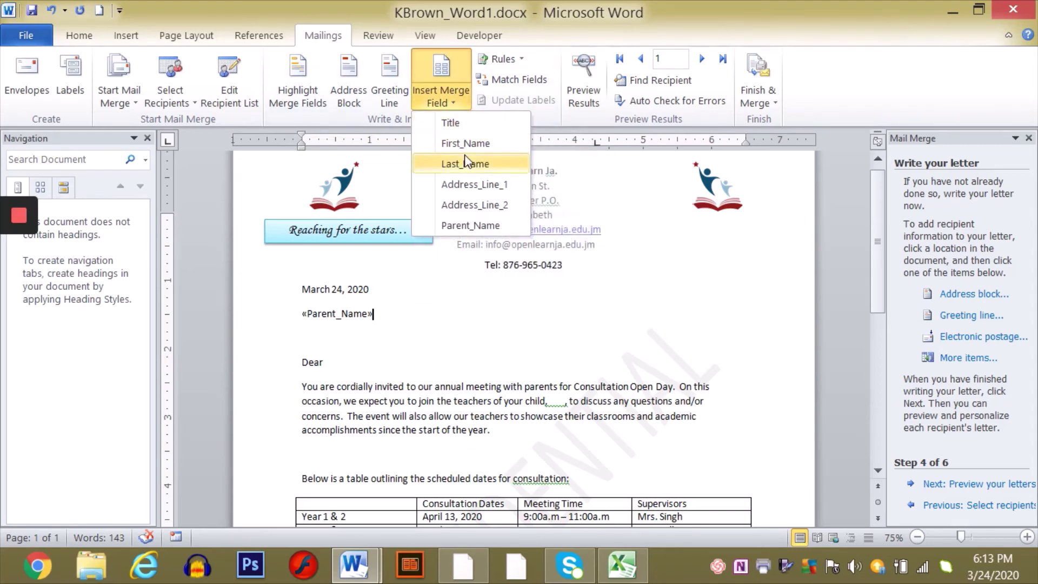
left_click(469, 184)
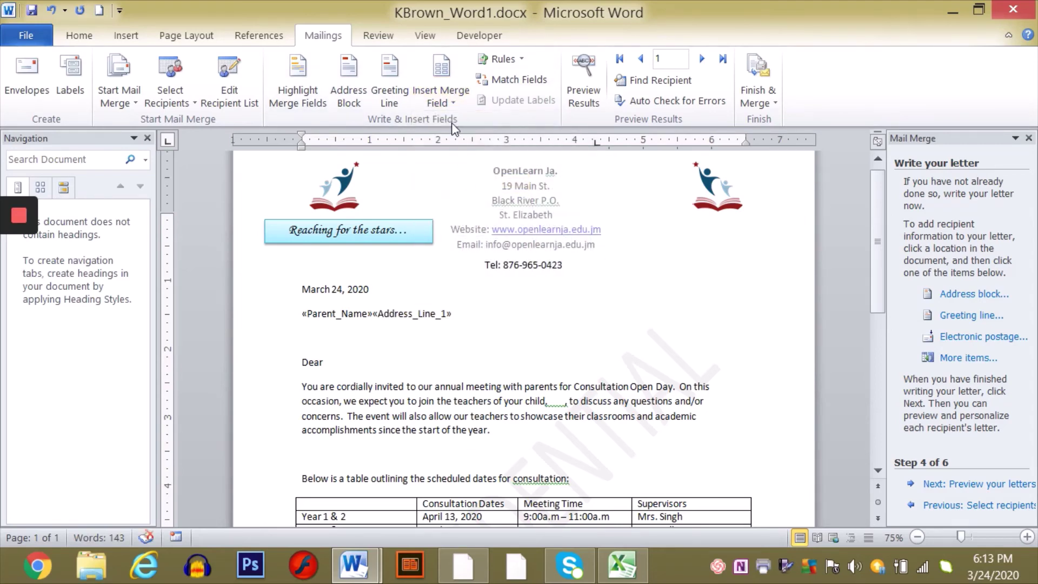
left_click(451, 100)
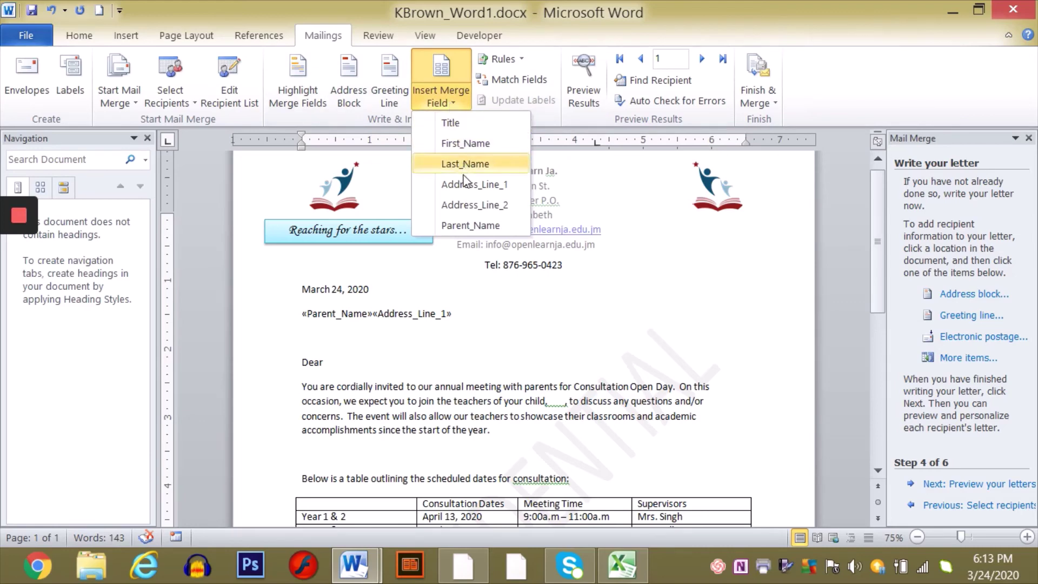
left_click(464, 204)
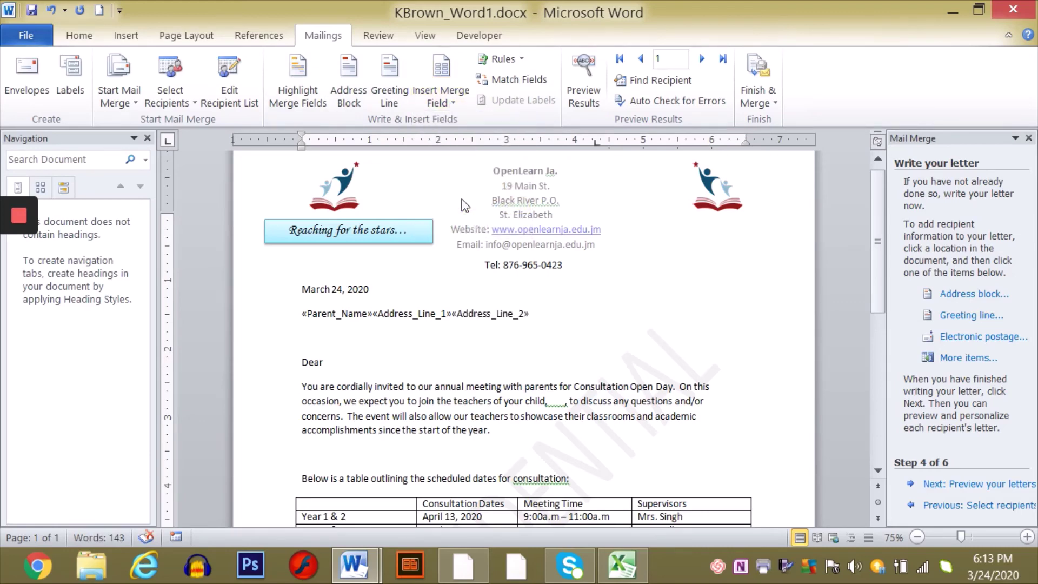
- Put Address_Line_1 and Address_Line_2 each on their own line under Parent_Name
left_click(374, 314)
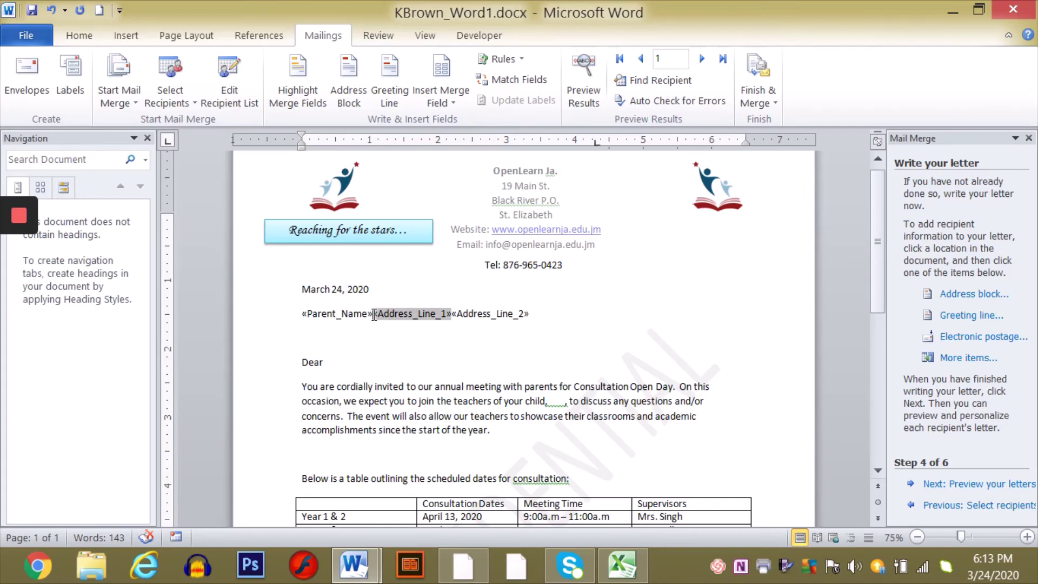
key("Return")
left_click(382, 338)
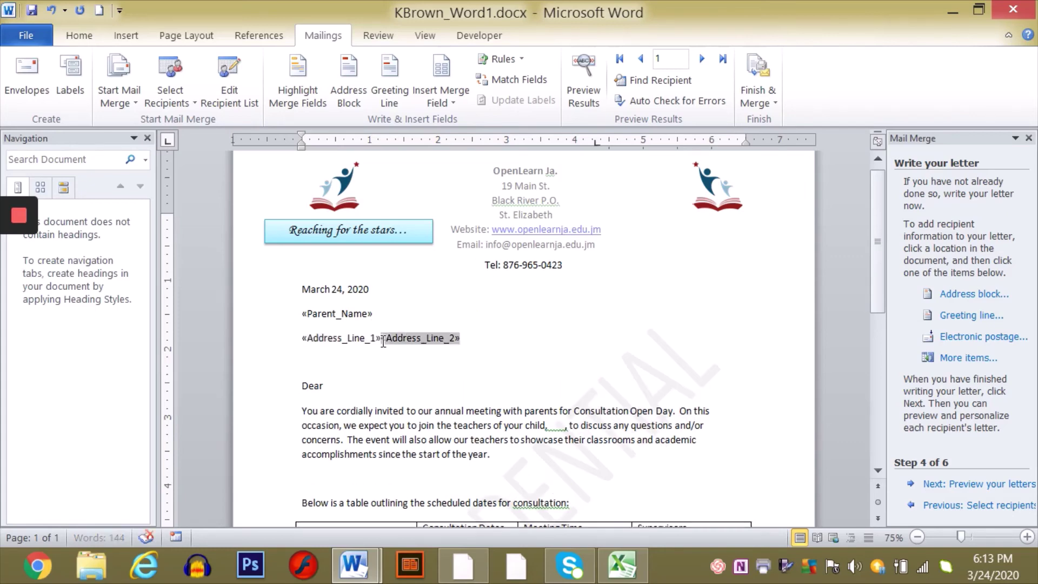
key("Return")
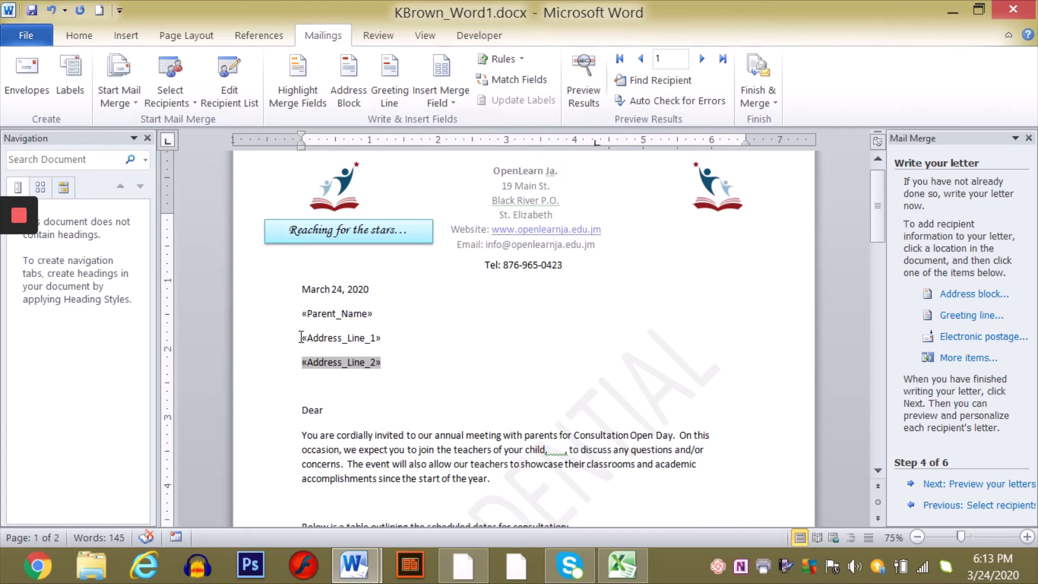
left_click(336, 412)
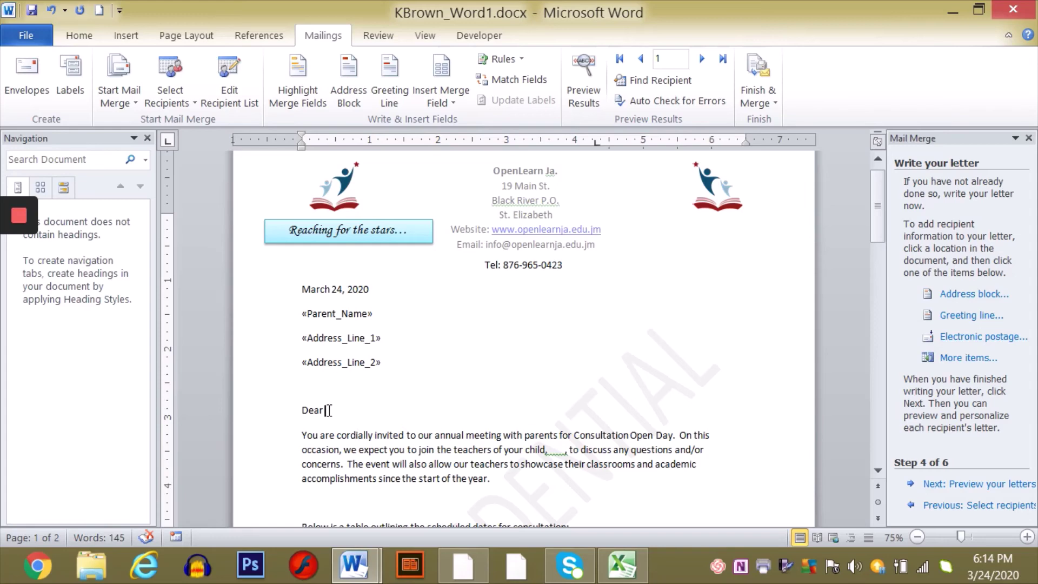
- After Dear, insert the Title and Parent_Name merge fields followed by a comma
left_click(453, 101)
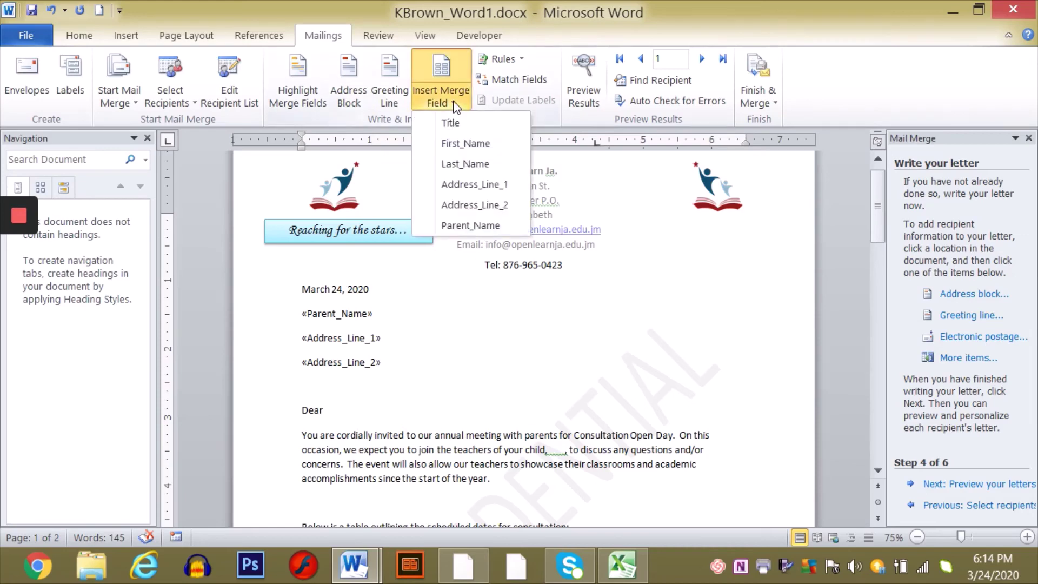
left_click(456, 122)
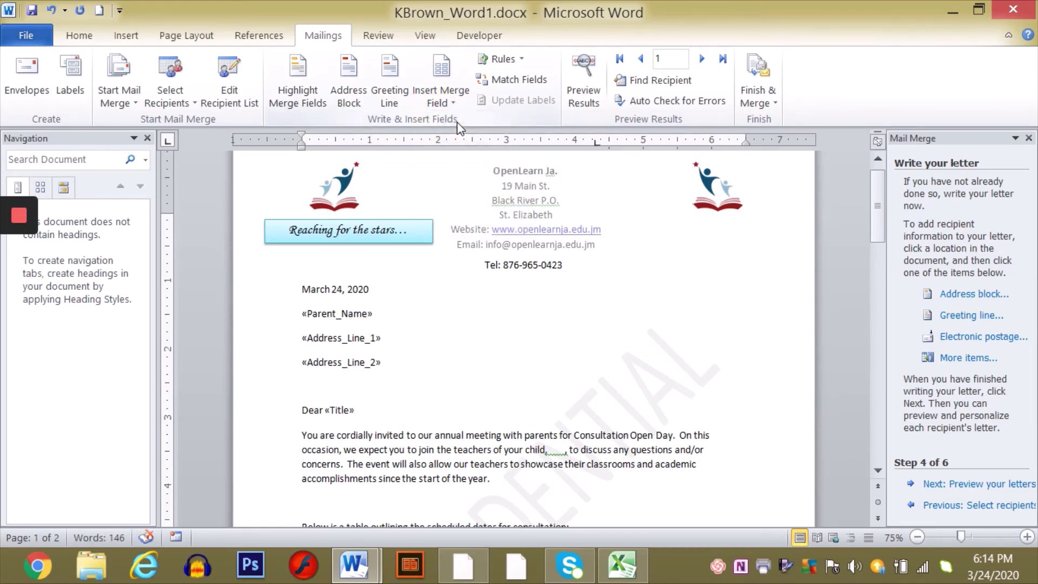
left_click(455, 103)
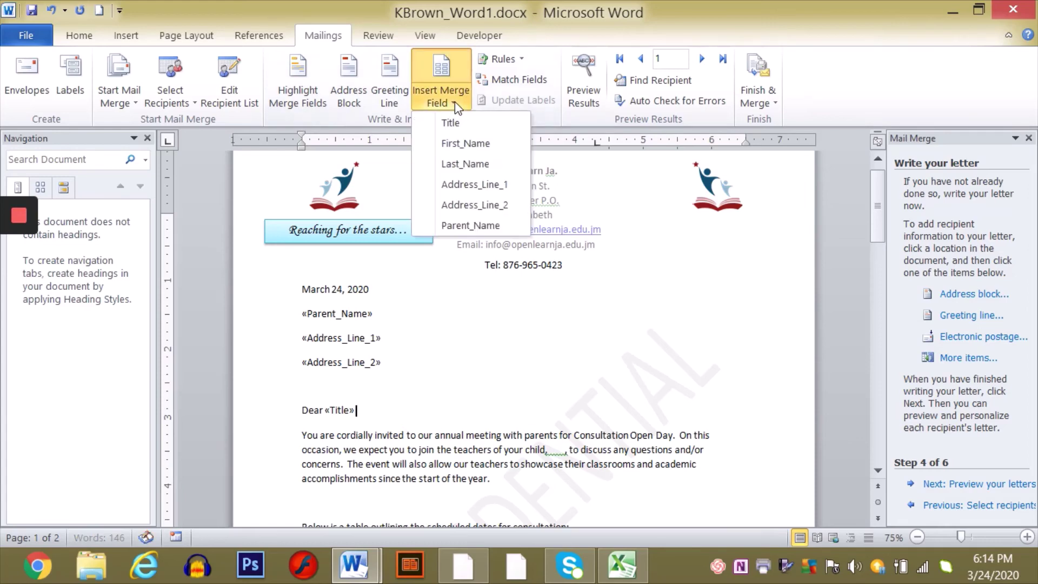
left_click(471, 229)
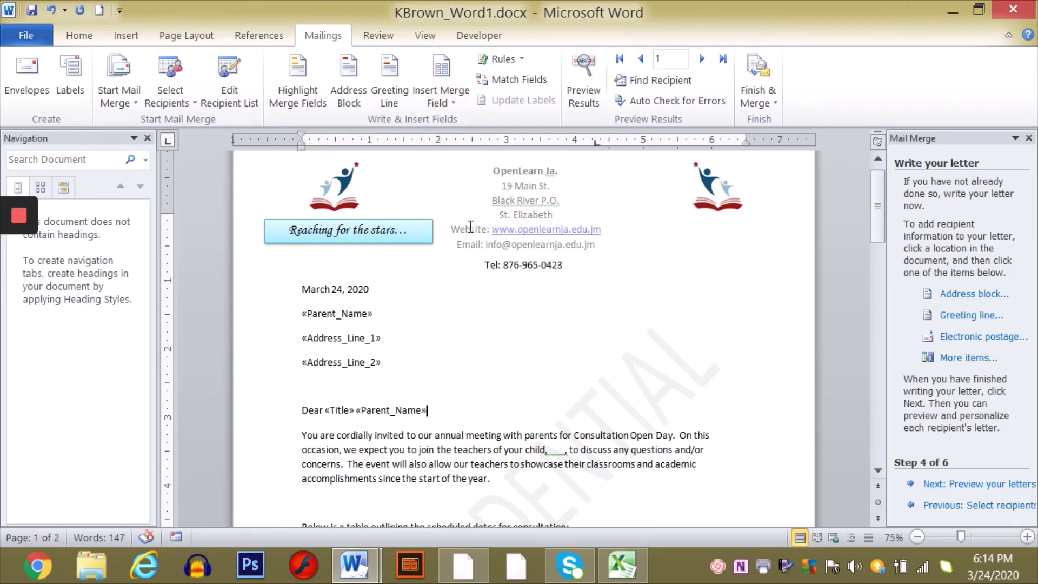
type(",")
left_click(877, 470)
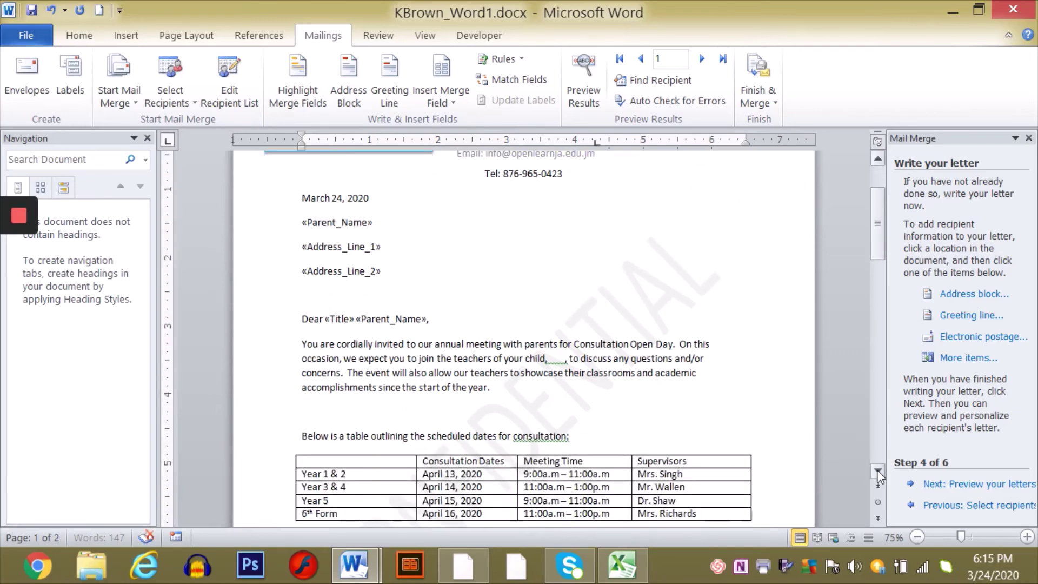
left_click(877, 470)
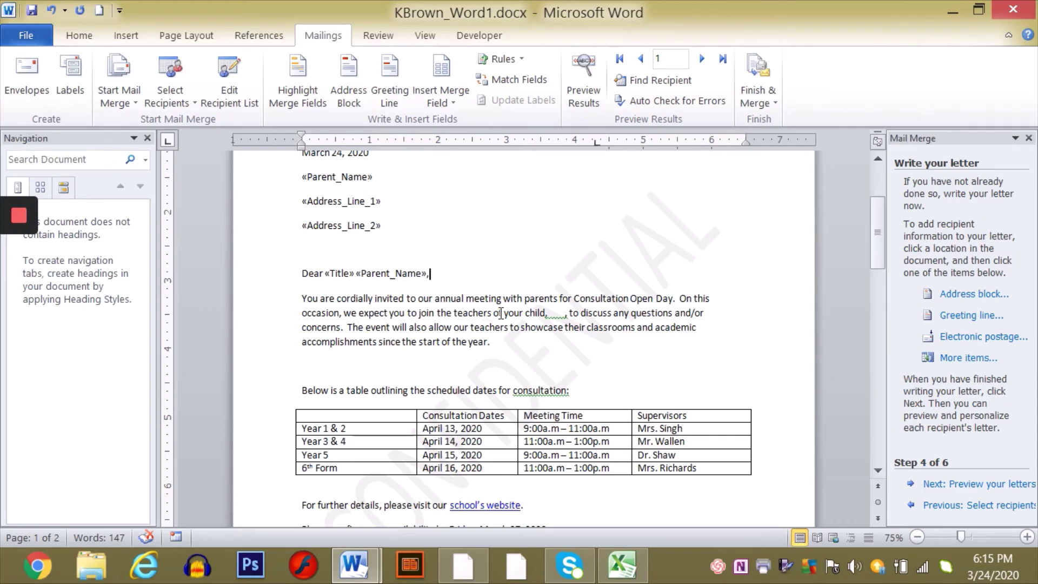
- After 'child', insert «First_Name» «Last_Name» and delete the gap before the comma
left_click(551, 313)
left_click(453, 103)
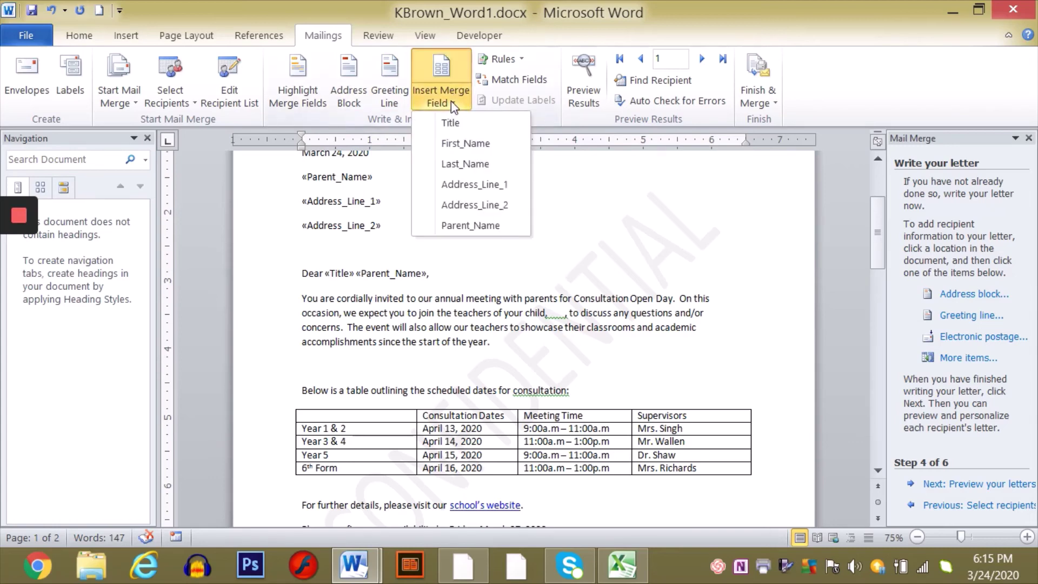
left_click(475, 144)
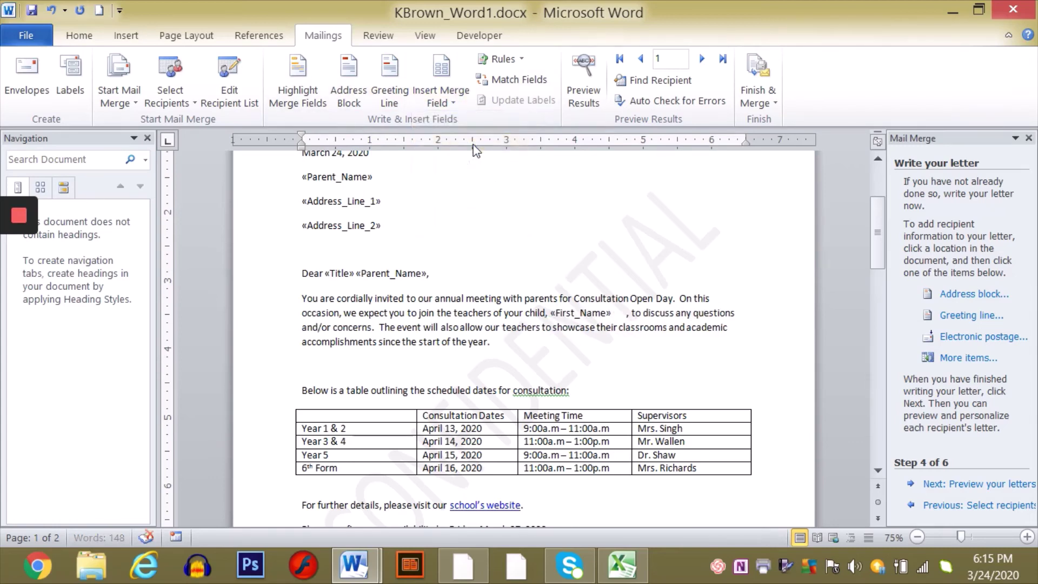
left_click(453, 103)
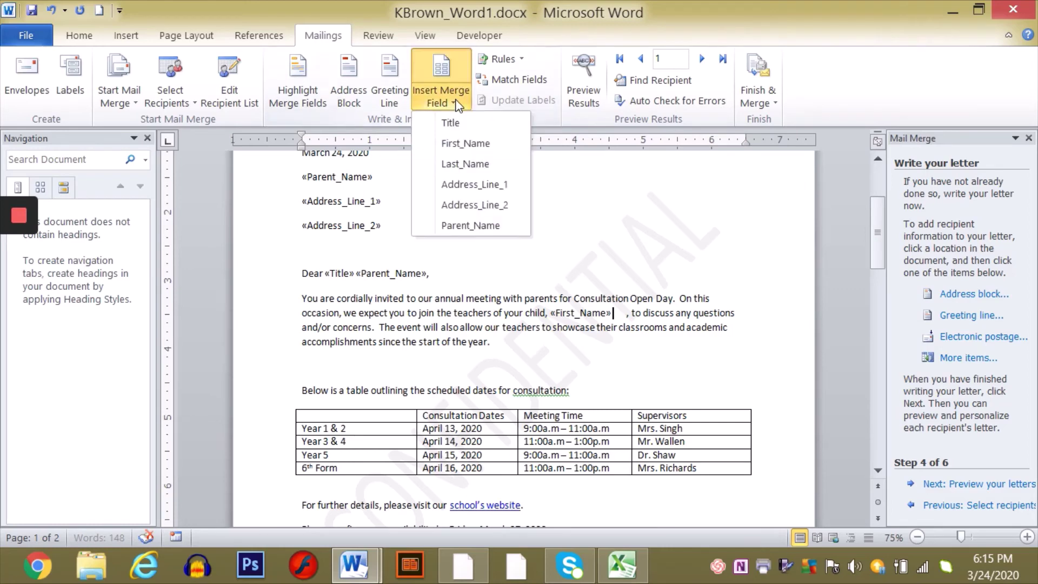
left_click(469, 163)
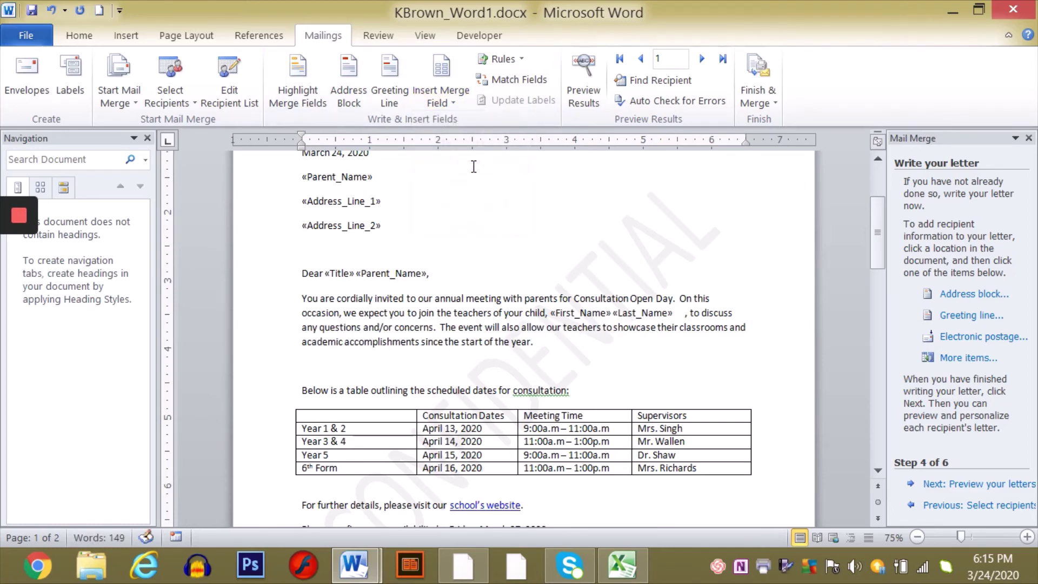
key("Delete")
key("Delete")
key("Delete")
key("Delete")
key("Delete")
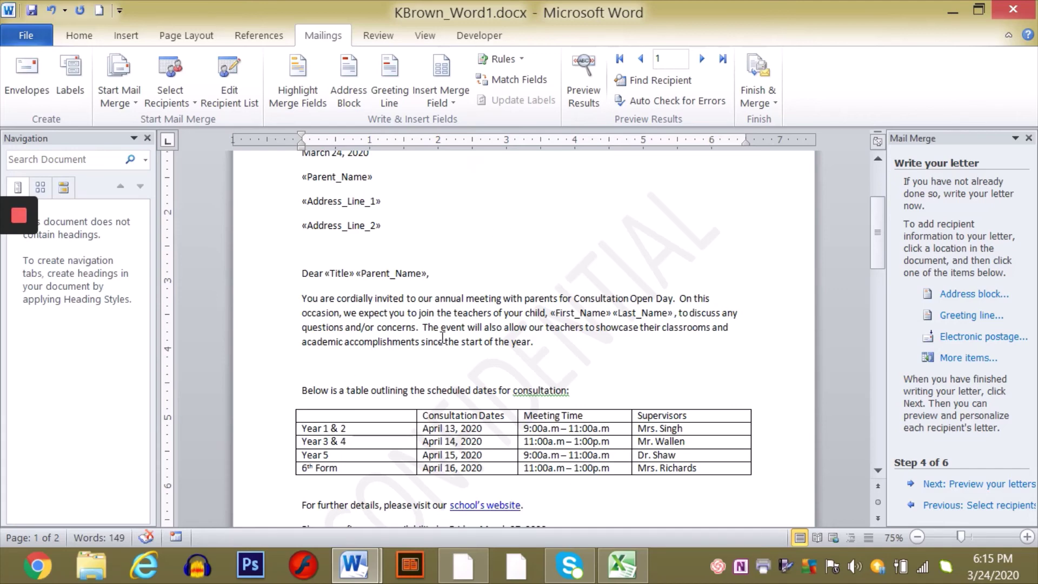
- Add a comma right after «Last_Name» and review the rest of the letter down to the signature
left_click(877, 160)
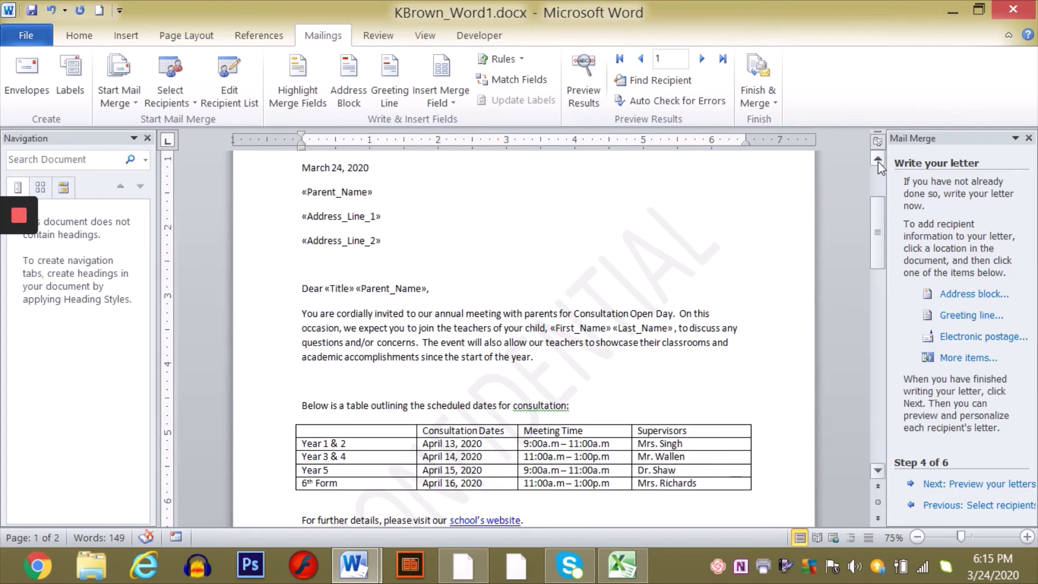
left_click(878, 161)
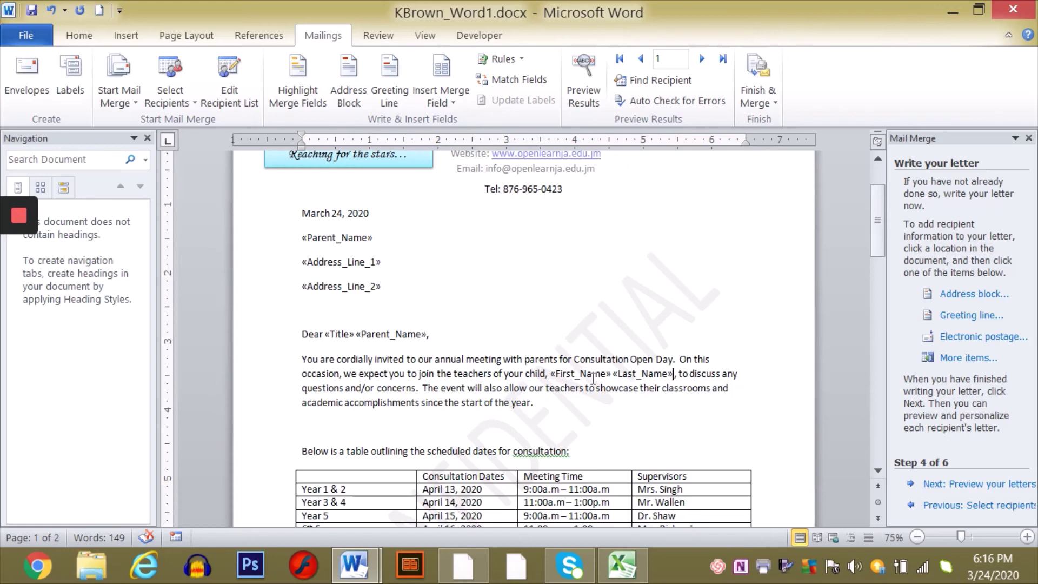
type(",")
left_click_drag(876, 471, 877, 472)
left_click(877, 471)
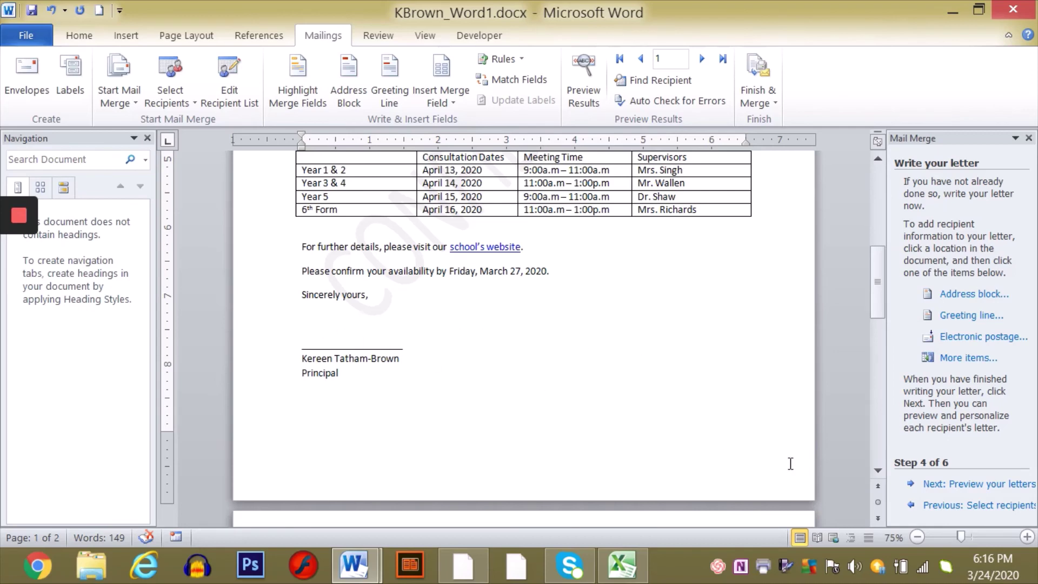
- Delete the blank second page after the Principal signature so the letter fits one page
left_click(877, 471)
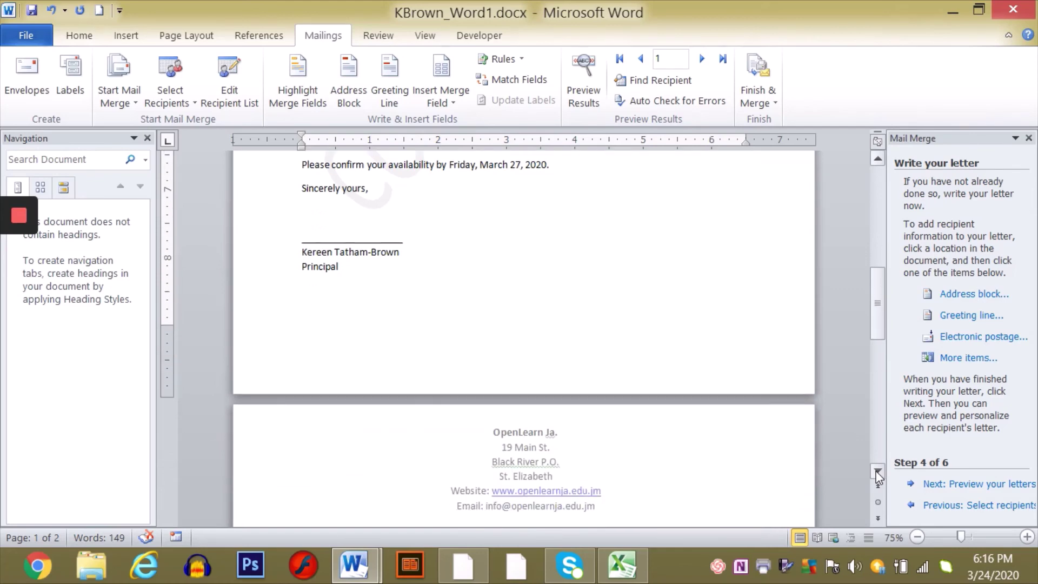
left_click(877, 473)
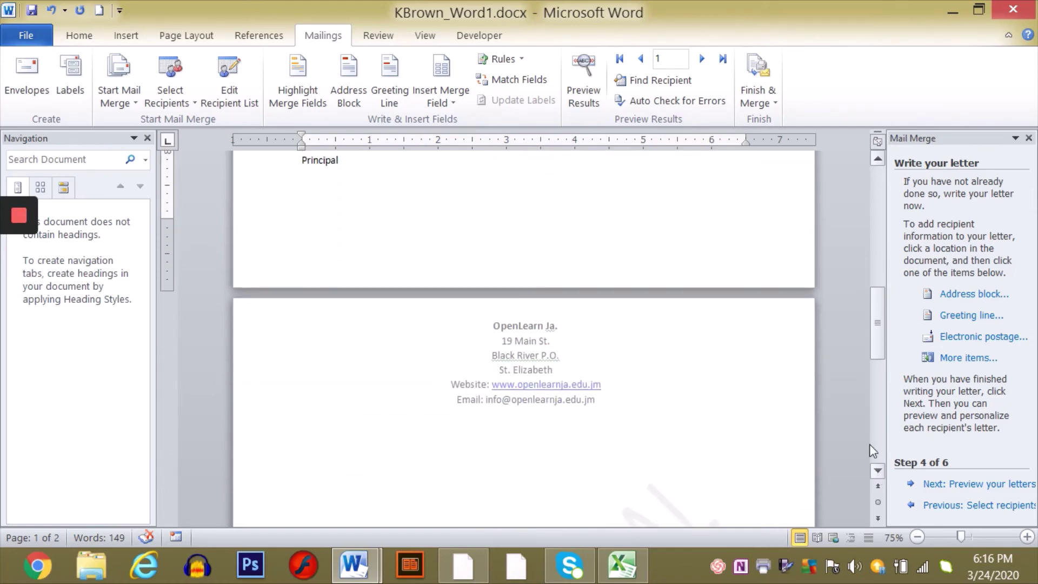
left_click(878, 160)
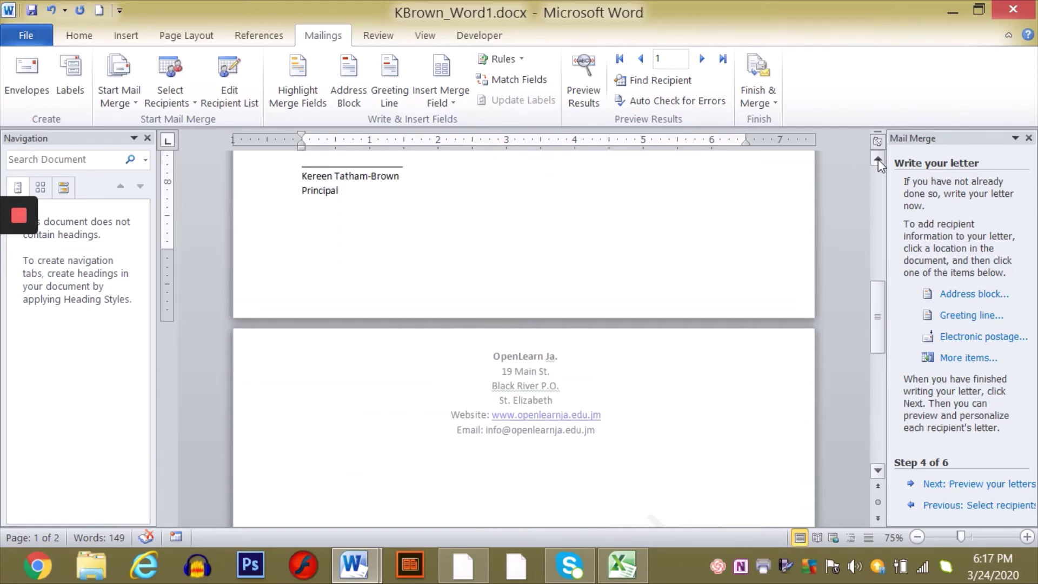
left_click(878, 159)
left_click(877, 159)
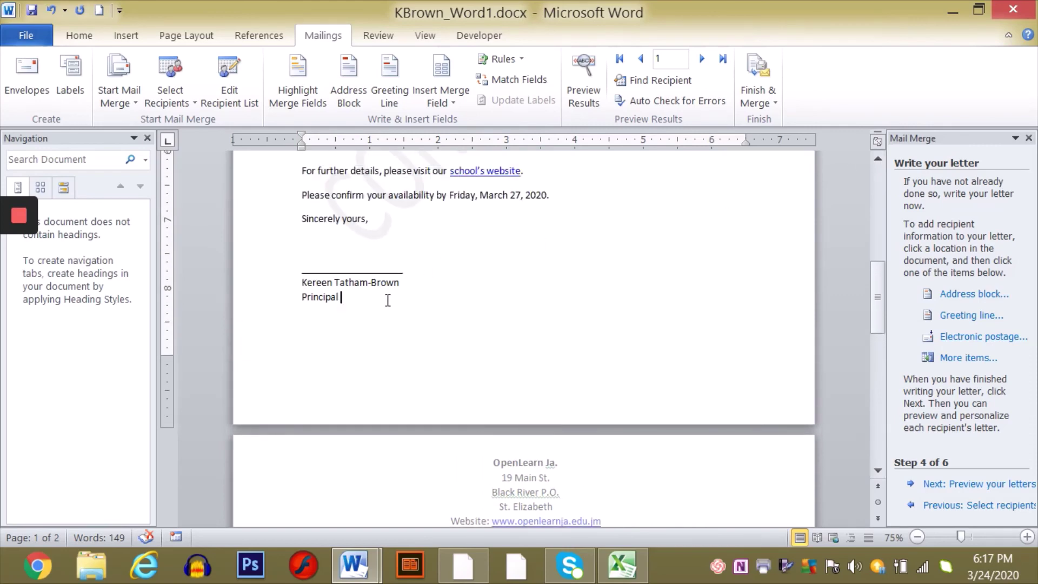
key("Delete")
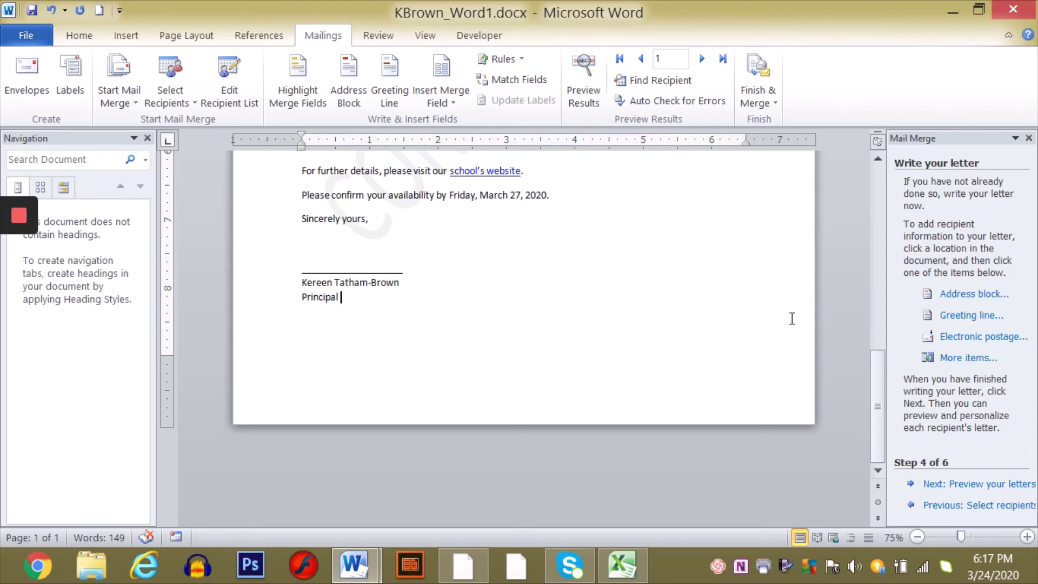
- Preview the merged letters for recipients 1 through 3, then advance to step 6, Complete the merge
left_click(973, 485)
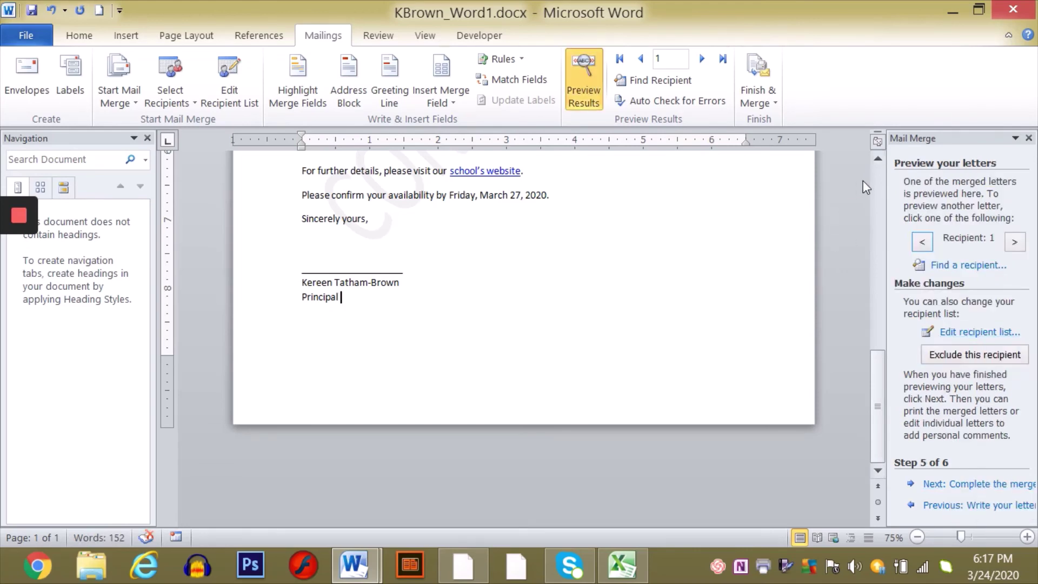
left_click(877, 179)
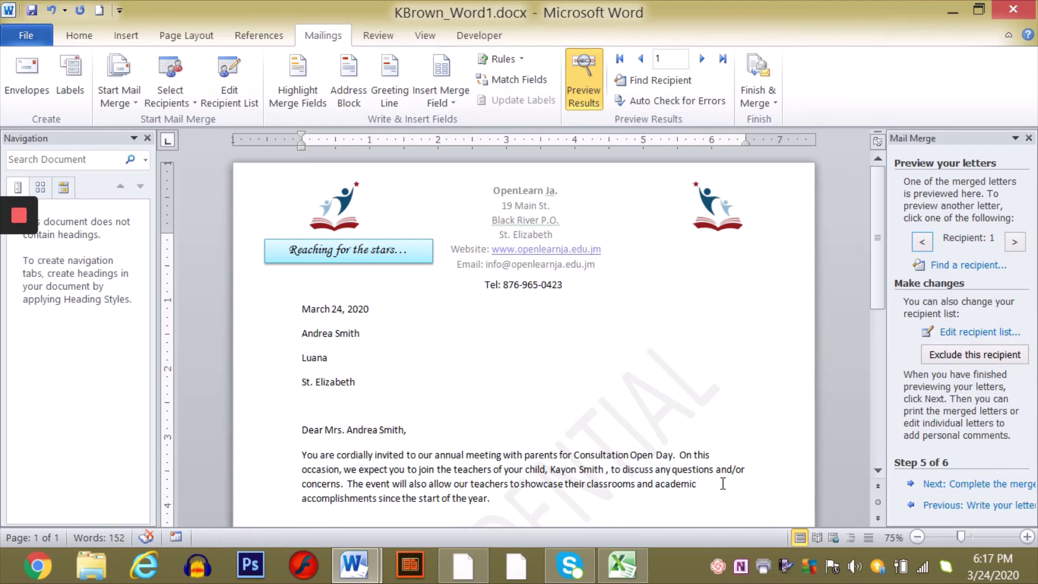
left_click(876, 470)
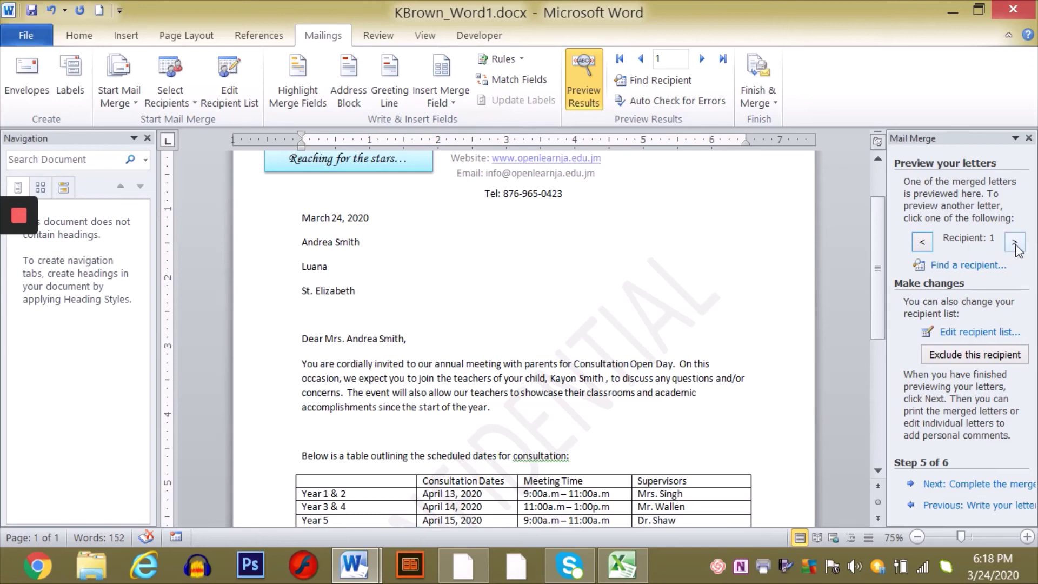
left_click(1015, 244)
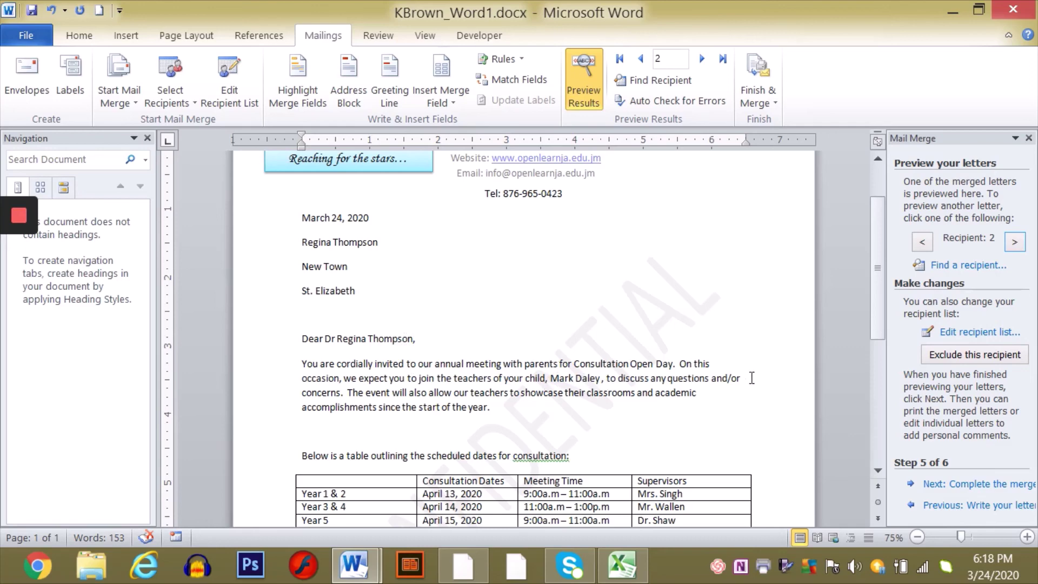
left_click(1015, 245)
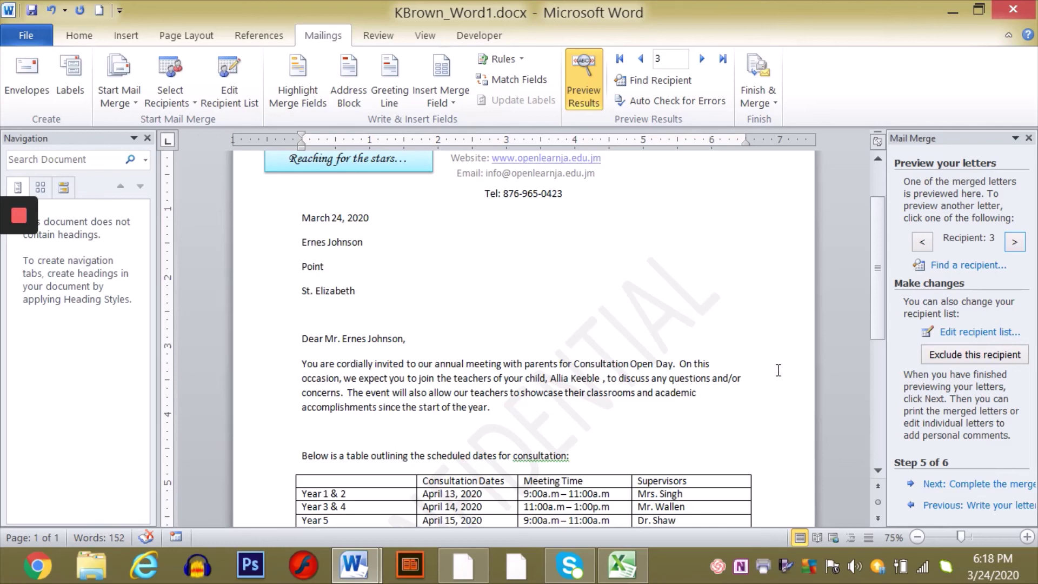
left_click(1014, 243)
left_click(976, 484)
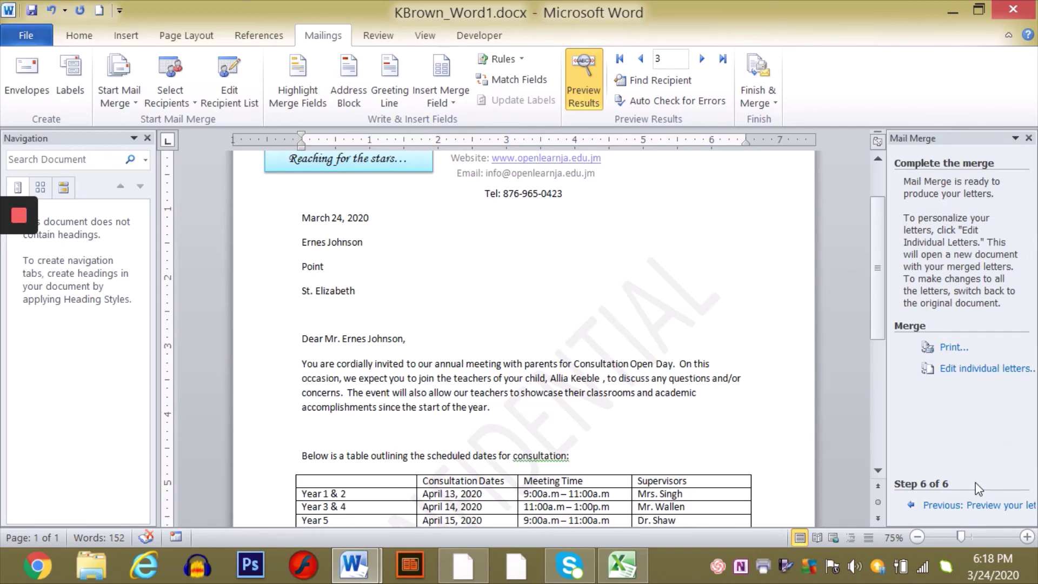
- Merge all records into the new document Letters1 via Edit individual letters
scroll(975, 482, "down", 5)
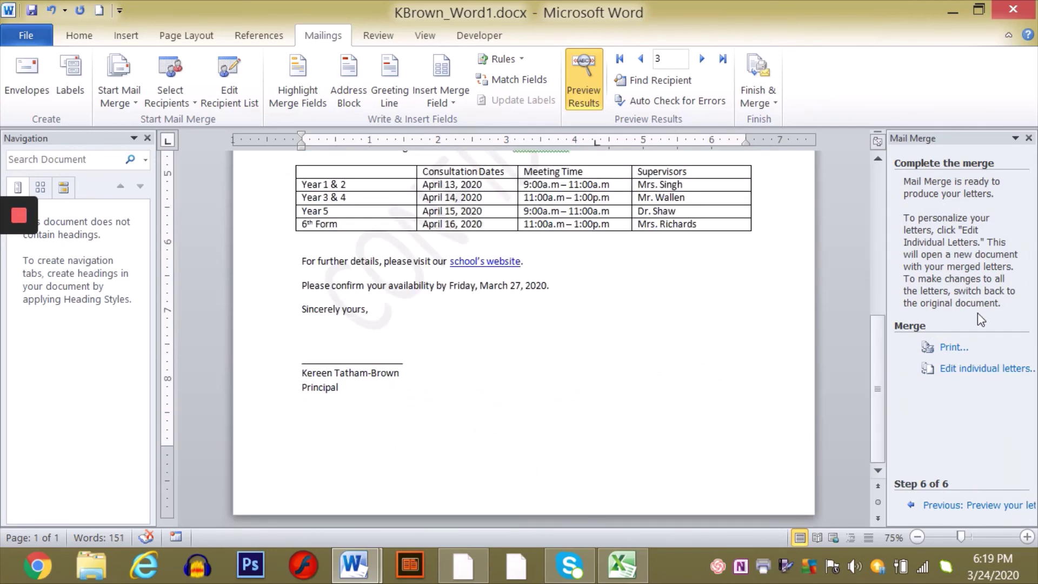
left_click(965, 370)
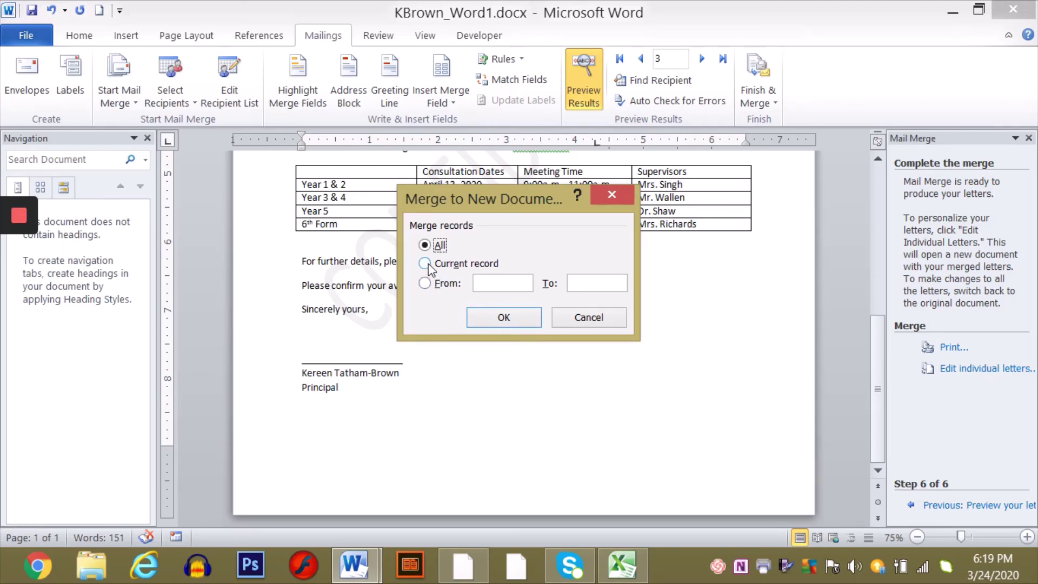
left_click(503, 318)
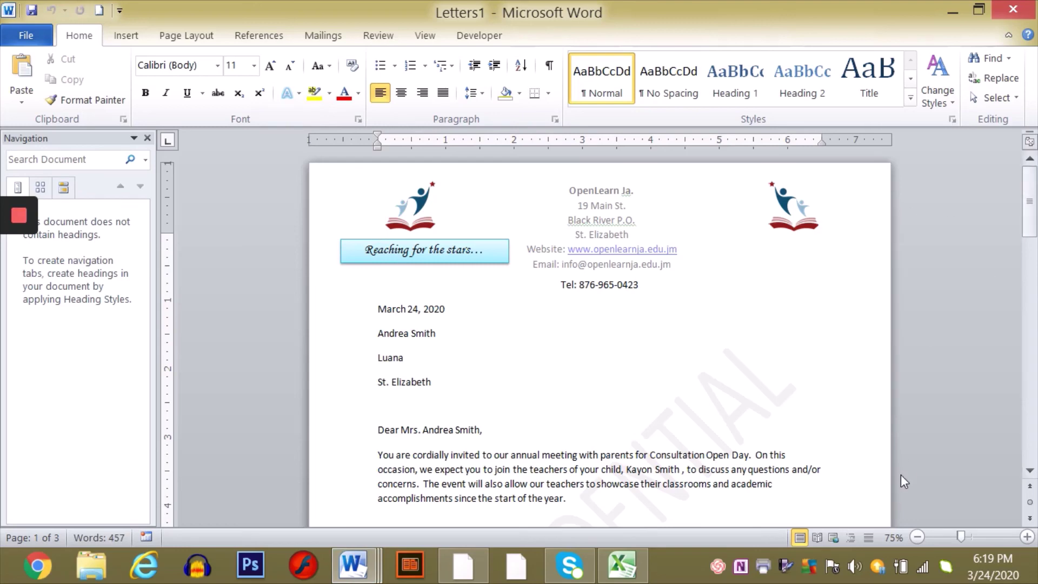
- Delete the parent's first name from the first letter's greeting
left_click(1030, 470)
left_click(1029, 470)
left_click(1029, 471)
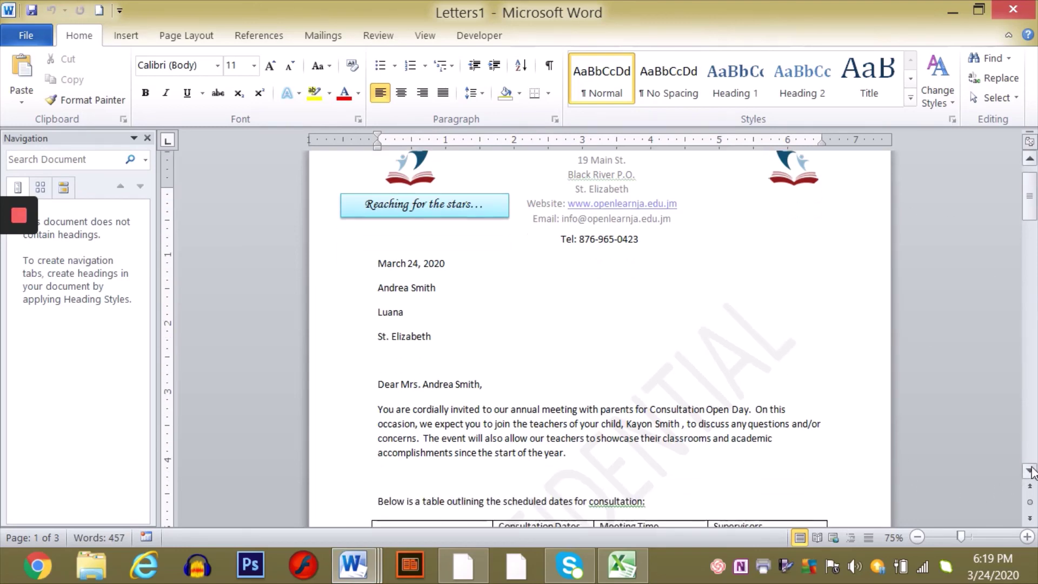
left_click(1030, 470)
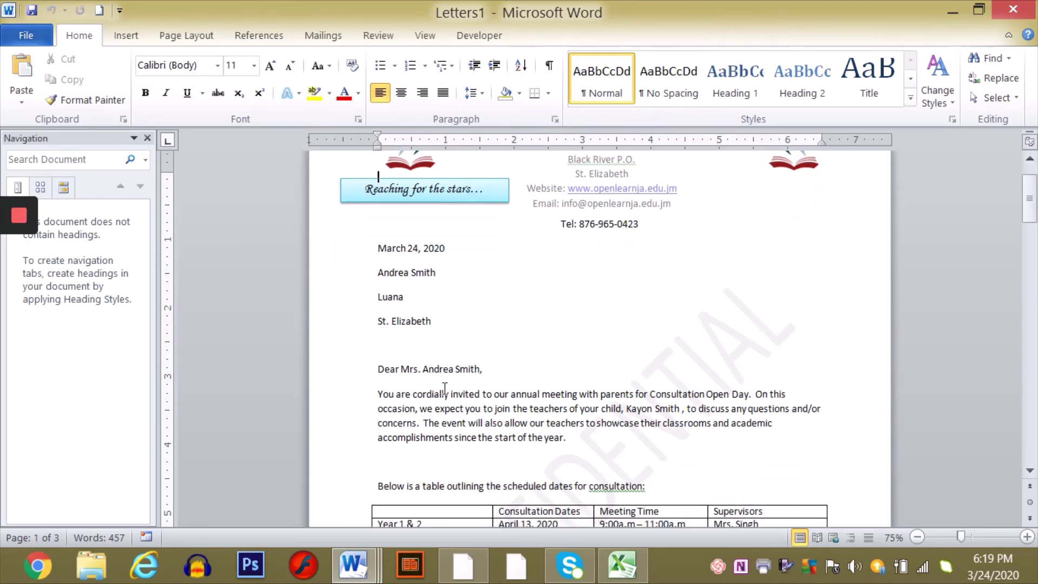
left_click(454, 371)
key("BackSpace")
key("BackSpace")
key("BackSpace")
key("BackSpace")
key("BackSpace")
key("BackSpace")
key("BackSpace")
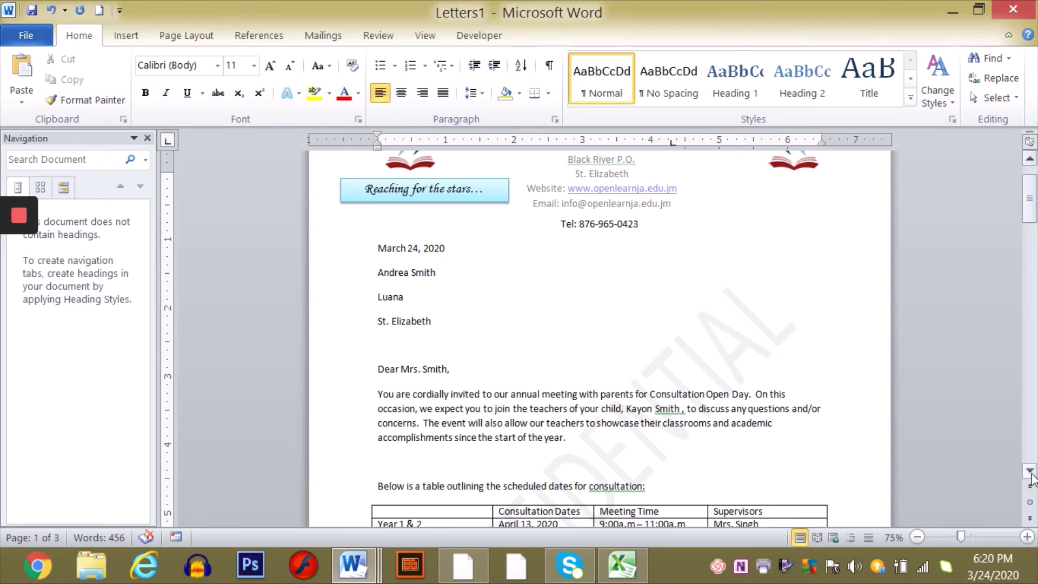
- Remove the first name and extra space from the second greeting and add a period after Dr
scroll(1031, 476, "down", 5)
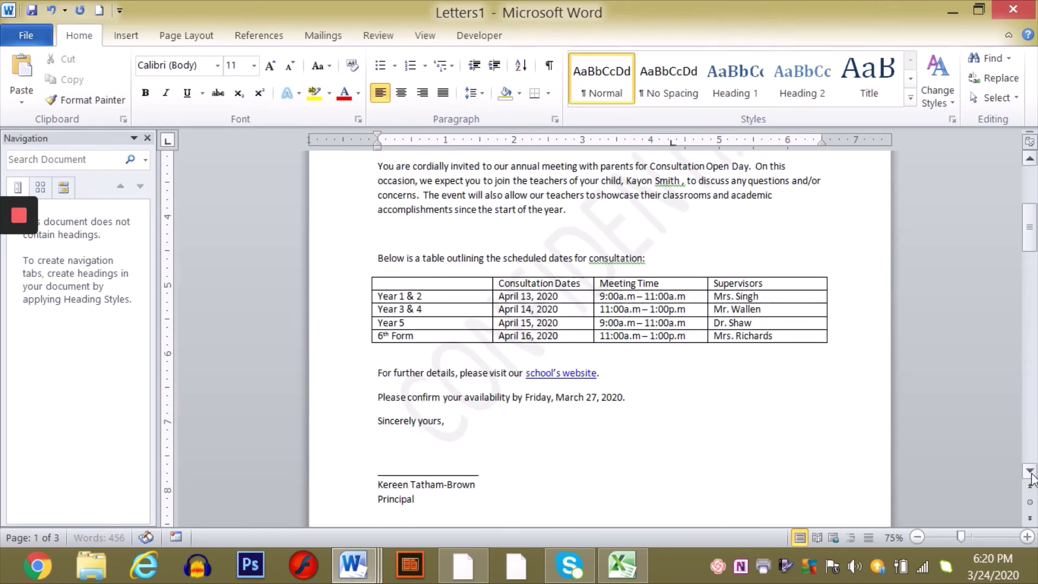
scroll(1031, 476, "down", 10)
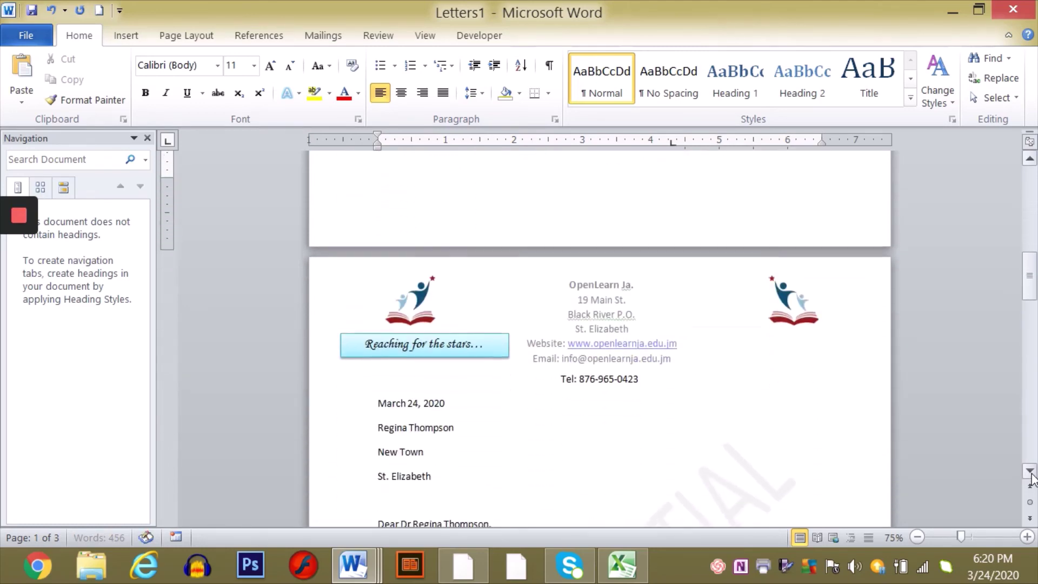
scroll(1030, 476, "down", 5)
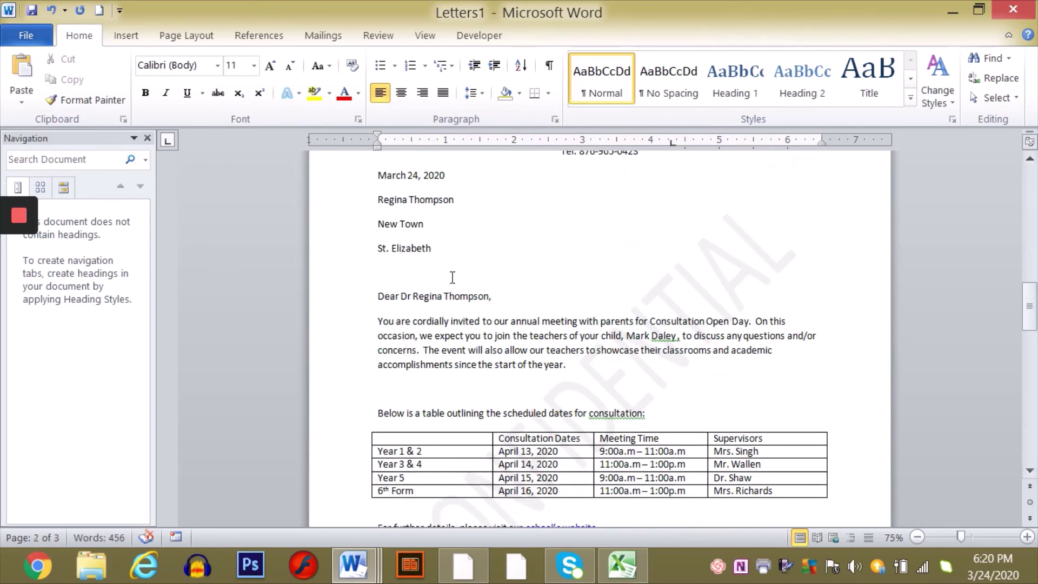
left_click(442, 298)
key("BackSpace")
key("BackSpace")
key("BackSpace")
key("BackSpace")
key("BackSpace")
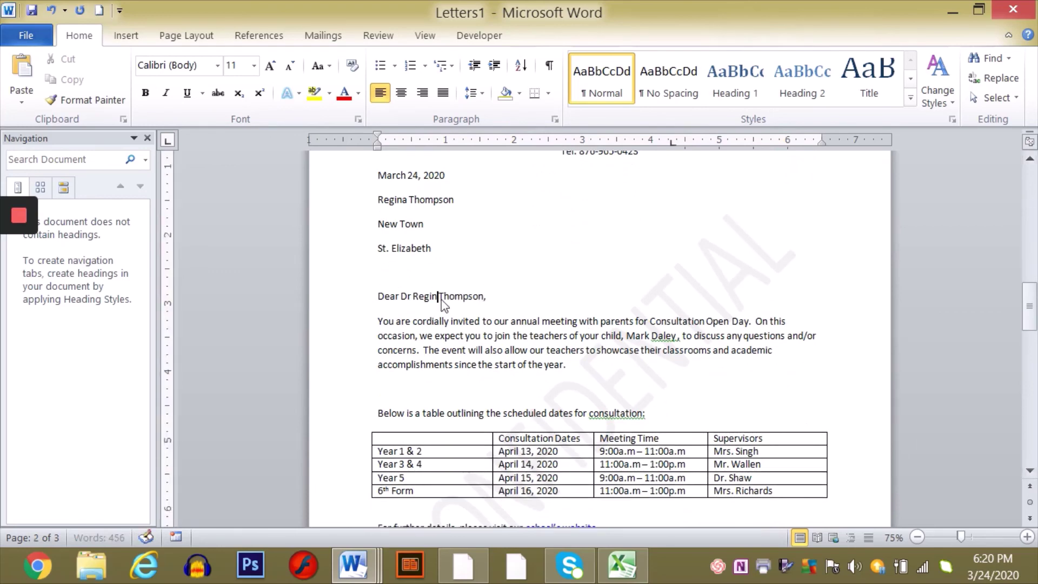
key("BackSpace")
key("BackSpace")
type(".")
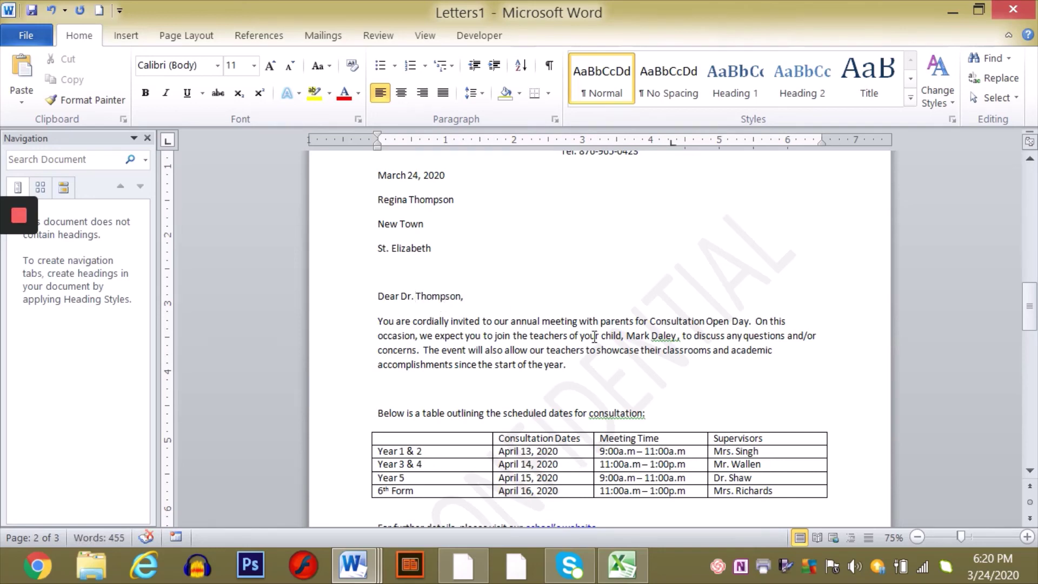
- Delete the first name and the extra space after Mr in the third letter's greeting
left_click(1030, 470)
left_click_drag(1030, 473, 1029, 474)
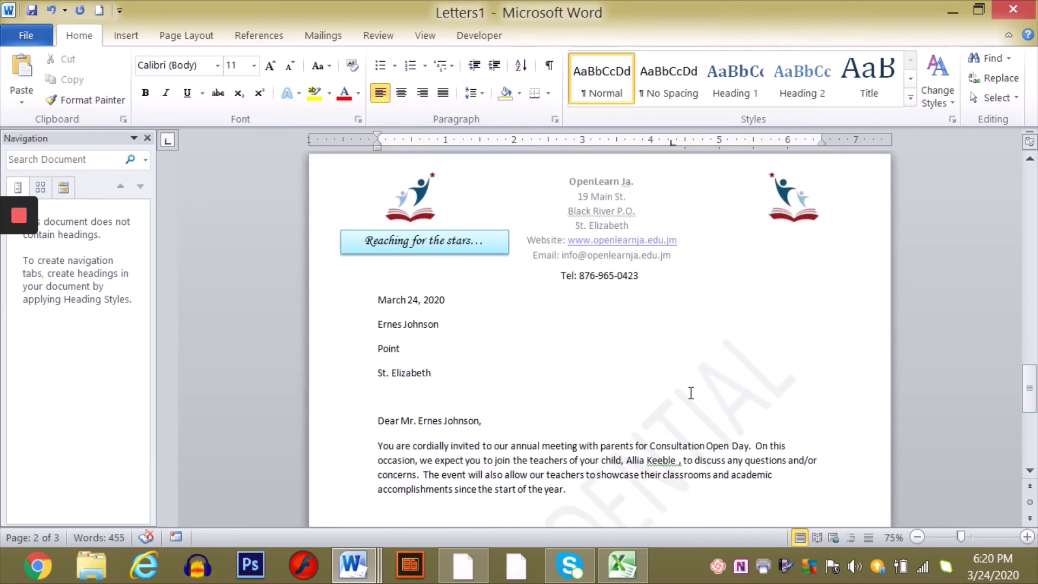
left_click(442, 422)
key("BackSpace")
key("BackSpace")
key("BackSpace")
key("BackSpace")
key("BackSpace")
key("BackSpace")
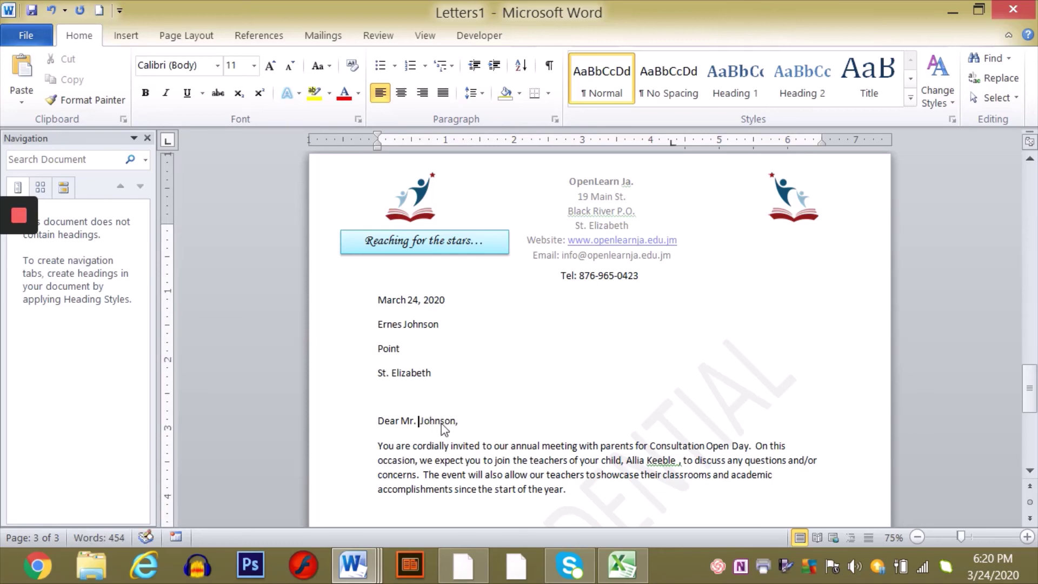
key("BackSpace")
left_click(1029, 474)
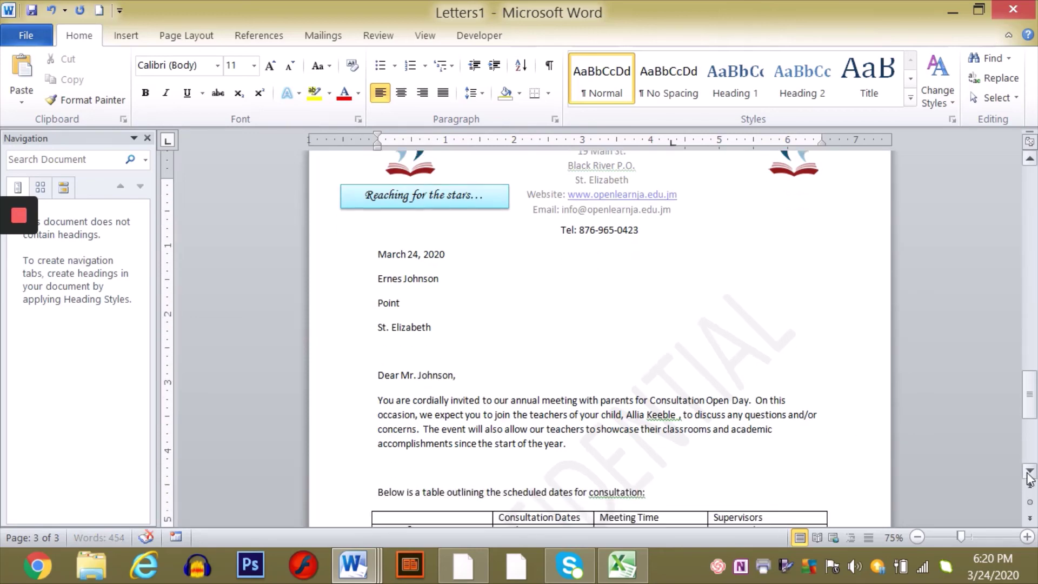
left_click(40, 43)
- Enter KBrown_Mail Merge 3 as the new file name for the merged letters
left_click(52, 87)
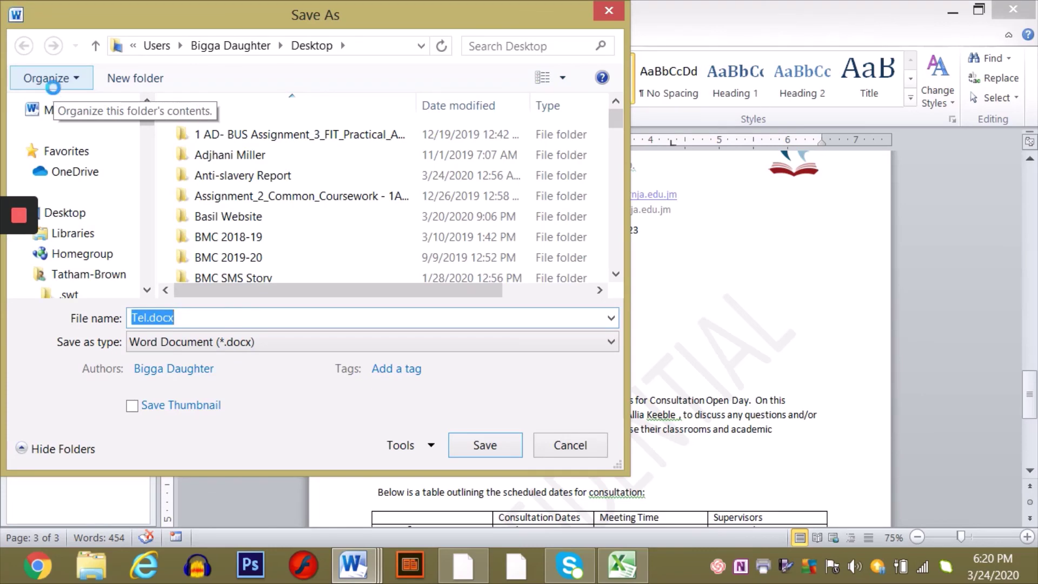
type("KB")
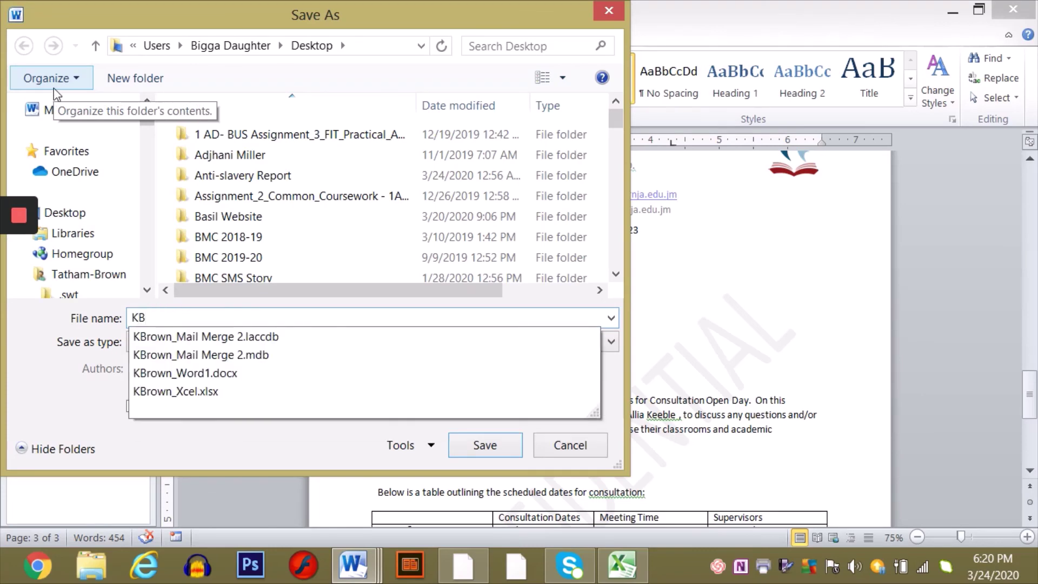
type("rown")
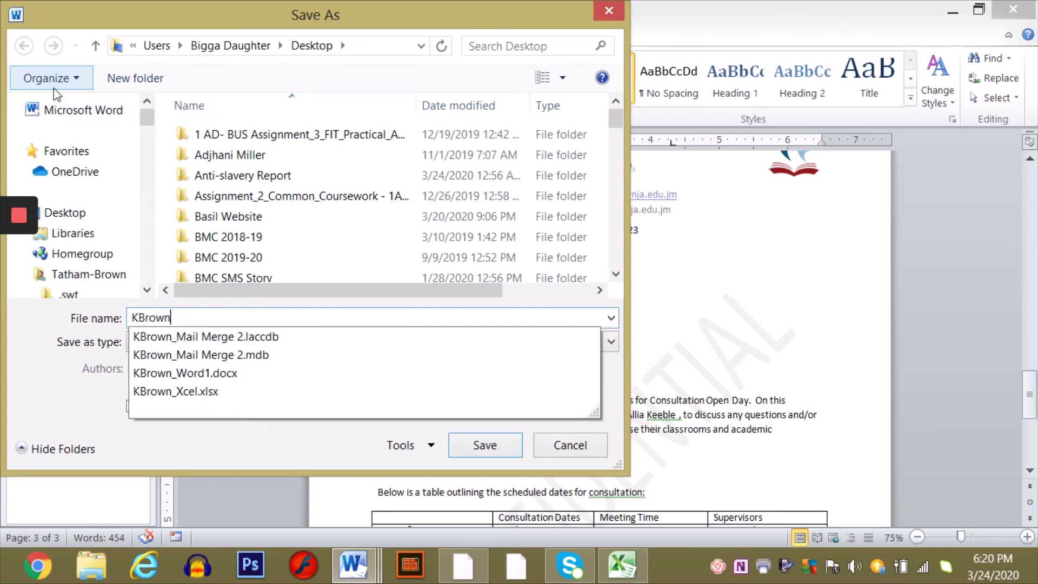
type("_Mai")
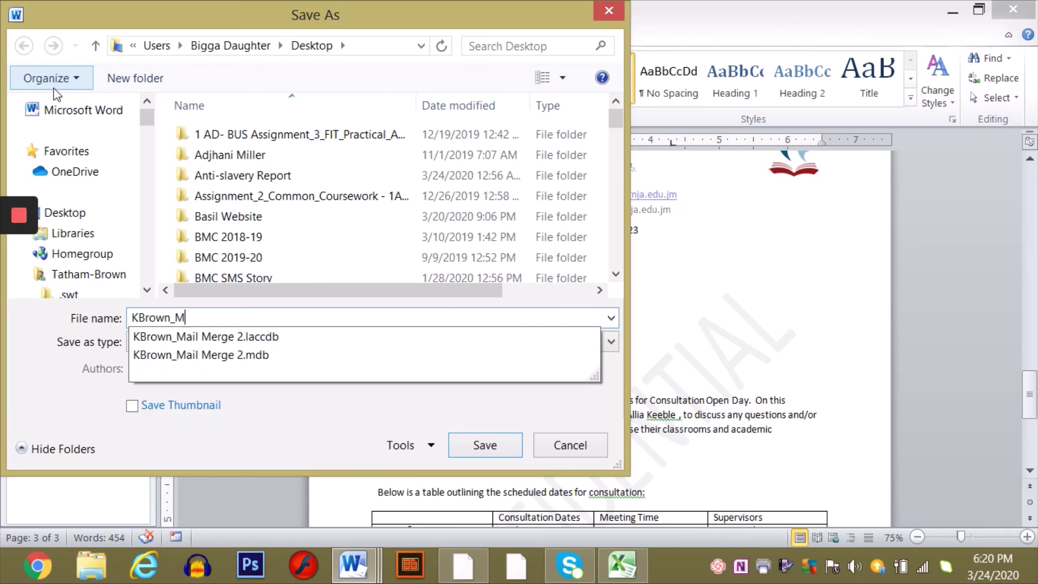
type("l Merge 3")
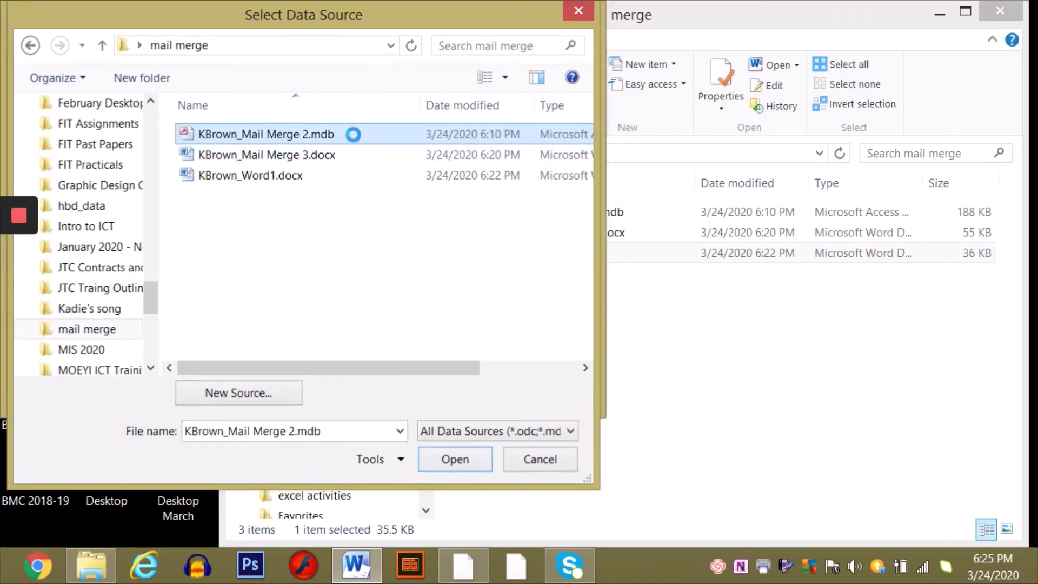
- Save KBrown_Mail Merge 3.docx, then review and close the maximized KBrown_Word1.docx main letter
key("Return")
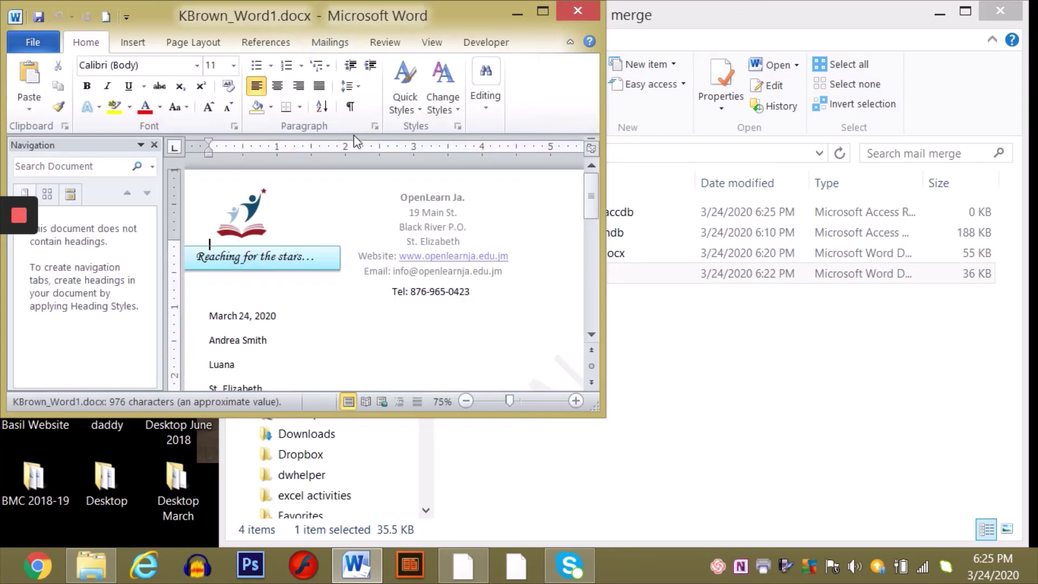
left_click(546, 11)
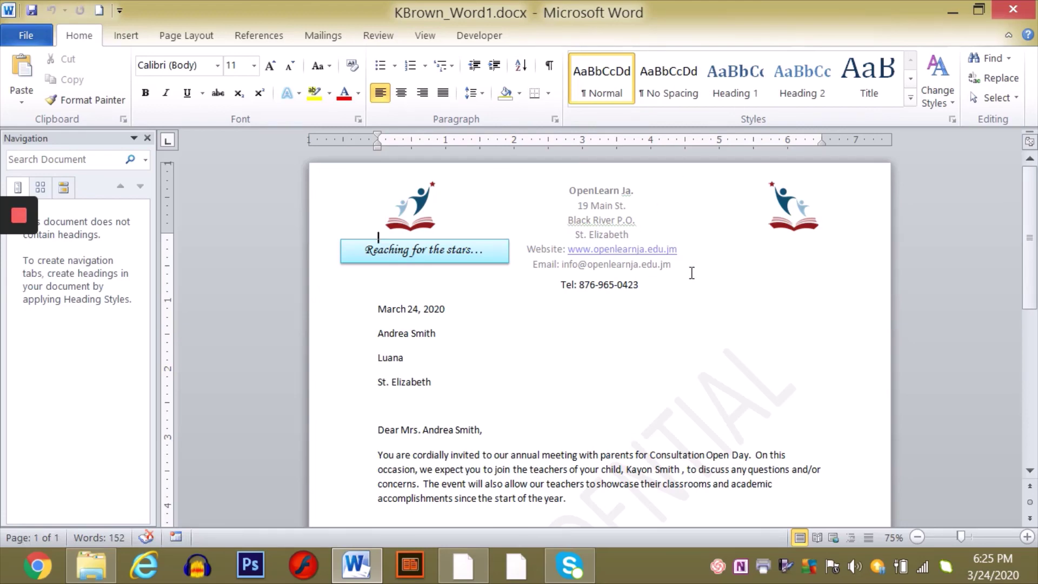
left_click(1033, 427)
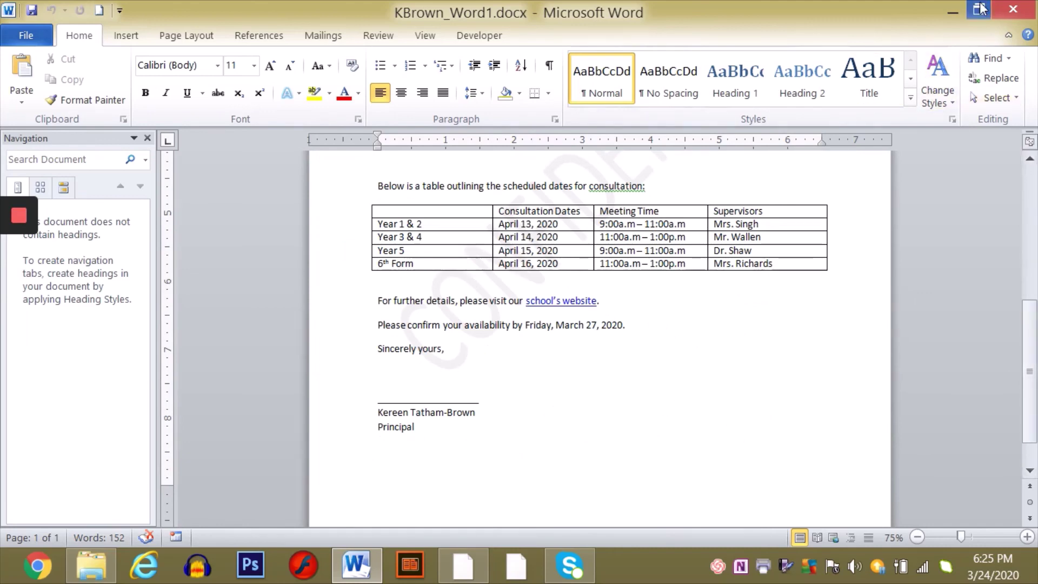
left_click(1013, 12)
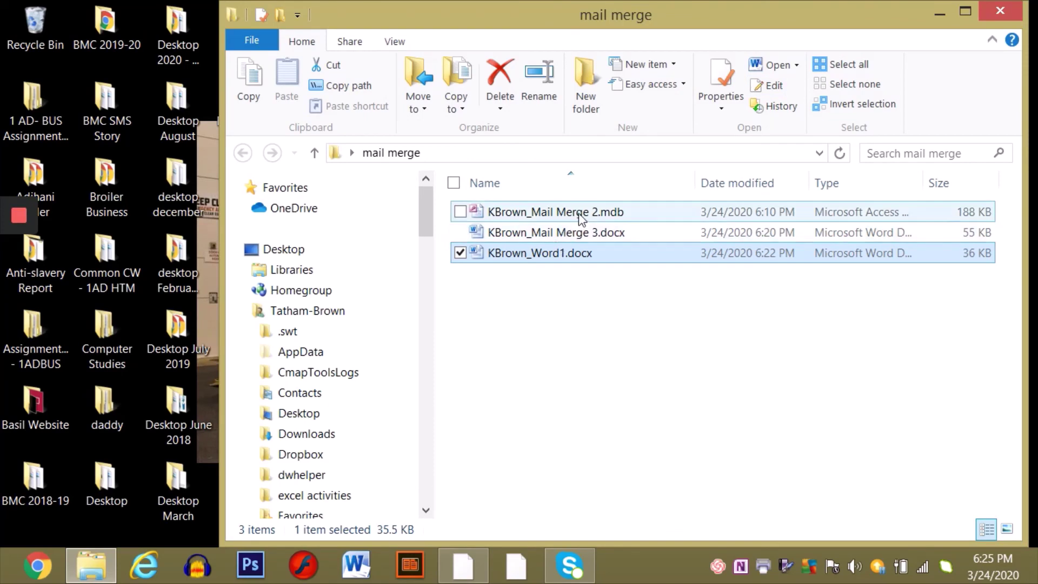
double_click(582, 212)
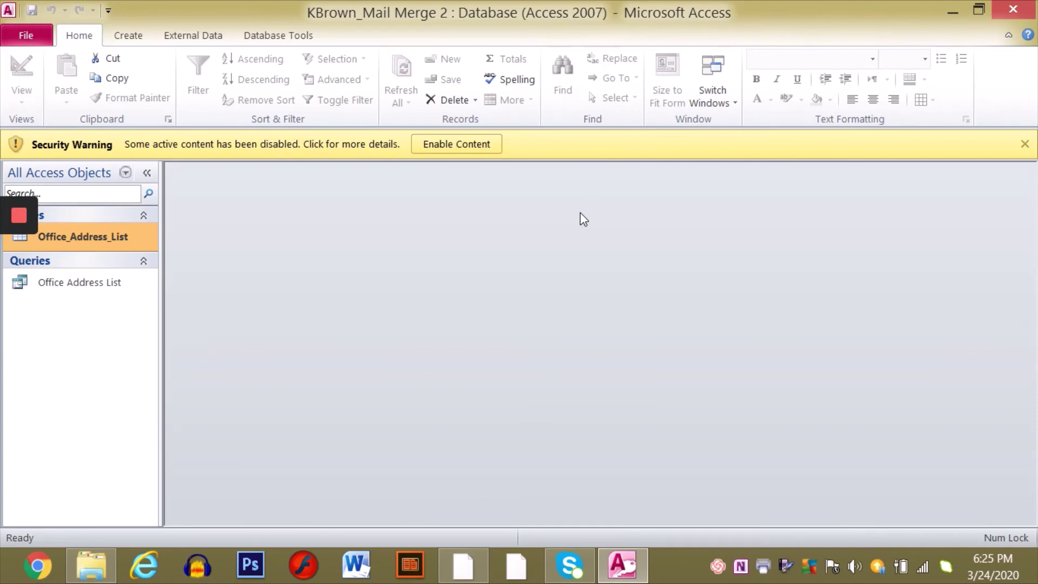
left_click(492, 145)
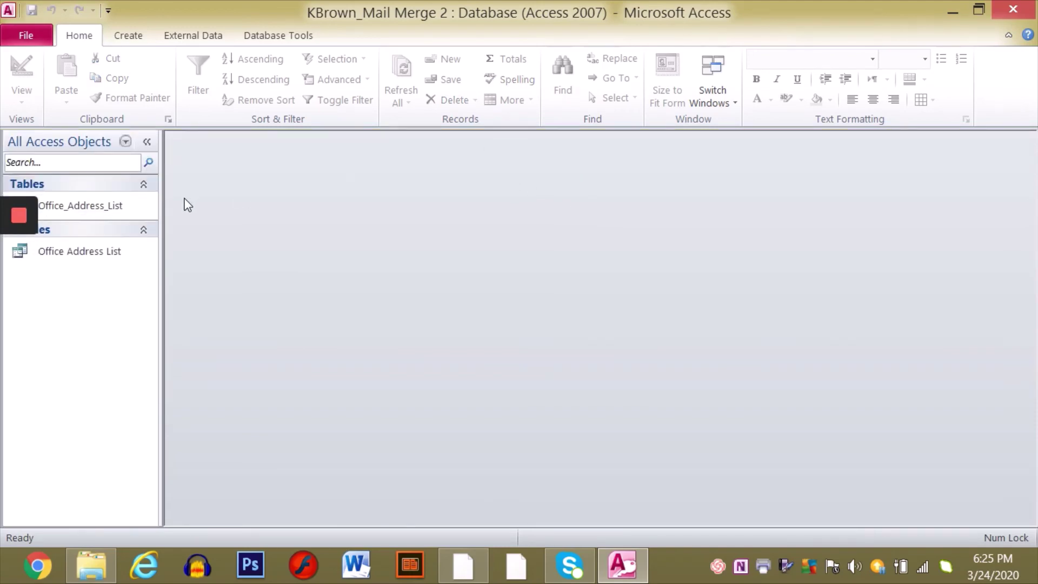
left_click(111, 204)
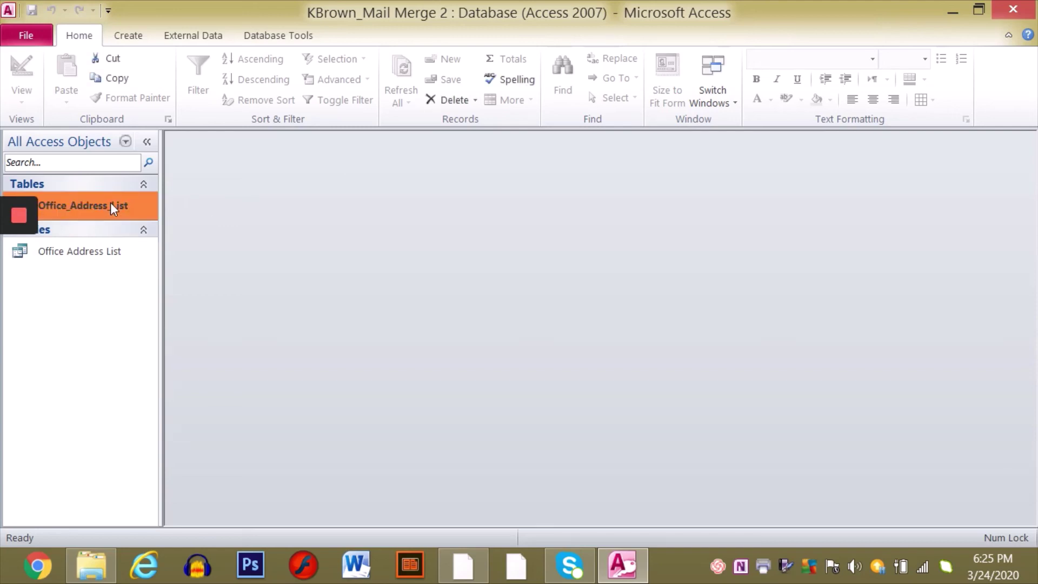
double_click(110, 206)
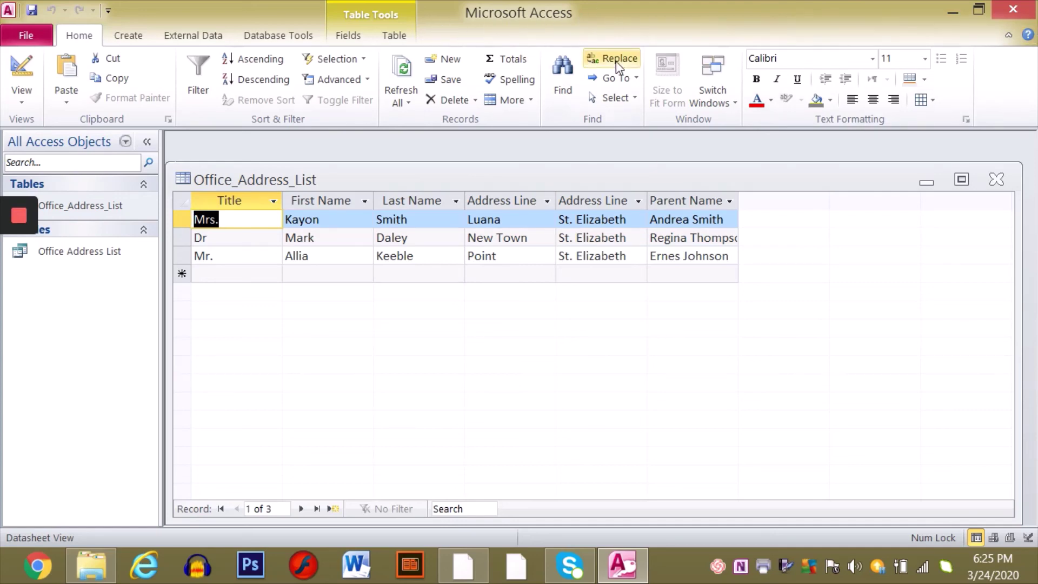
left_click(1012, 10)
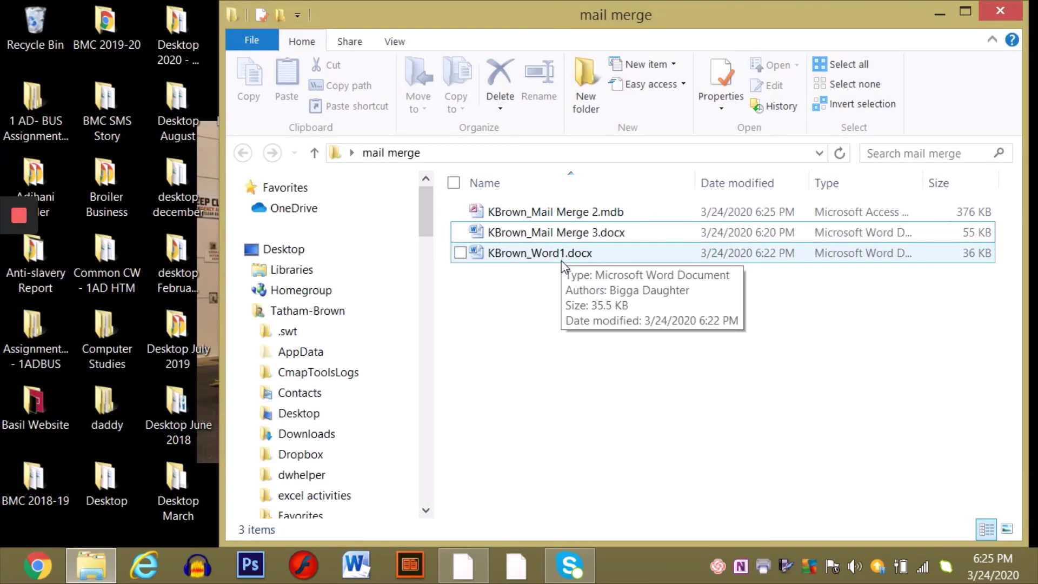
- Select KBrown_Mail Merge 3.docx in the folder, then the KBrown_Word1.docx icon on the desktop
left_click(587, 240)
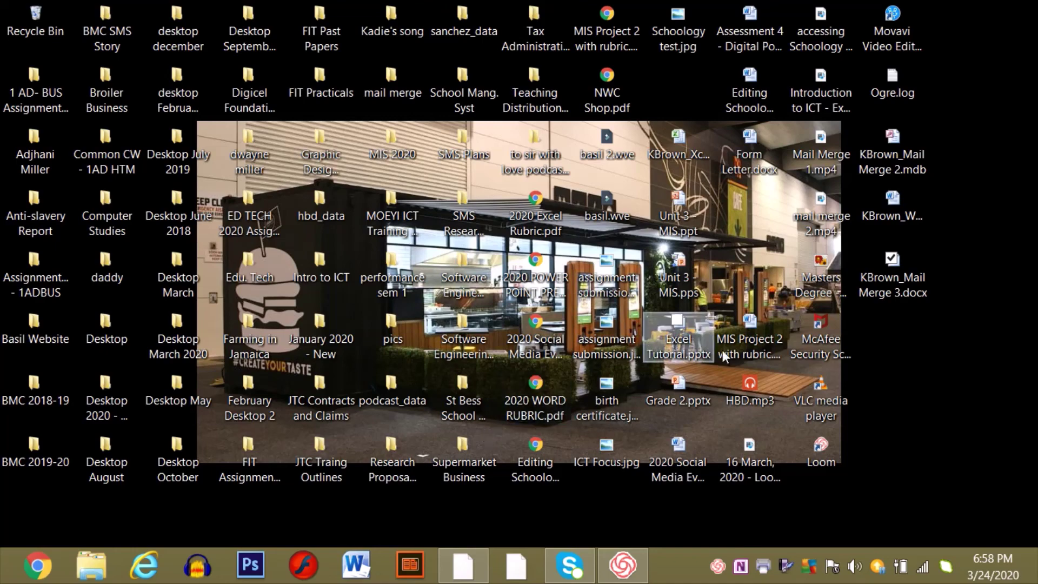
left_click(910, 214)
double_click(910, 213)
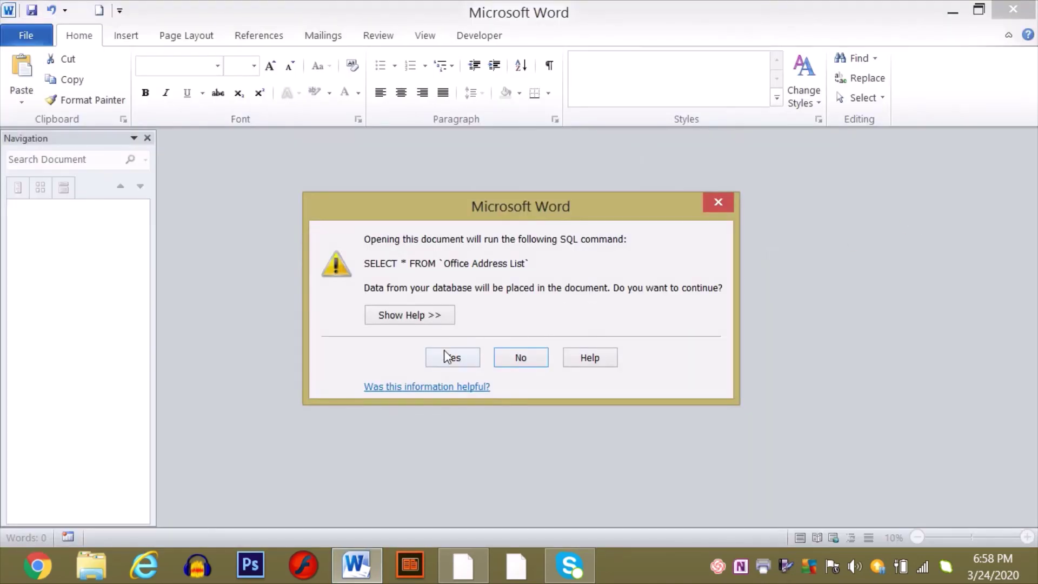
left_click(452, 357)
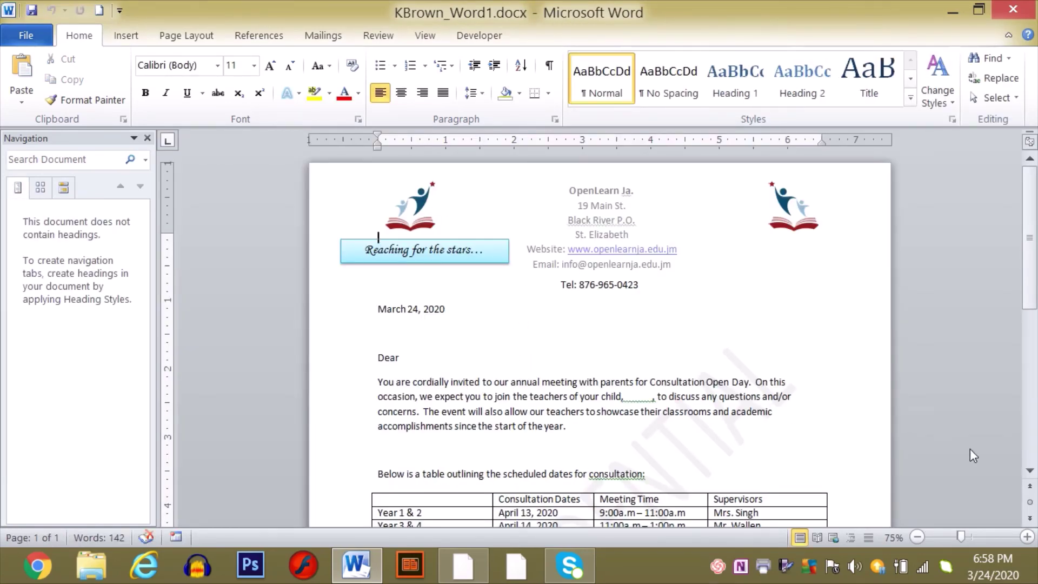
left_click(1030, 470)
scroll(1030, 473, "down", 2)
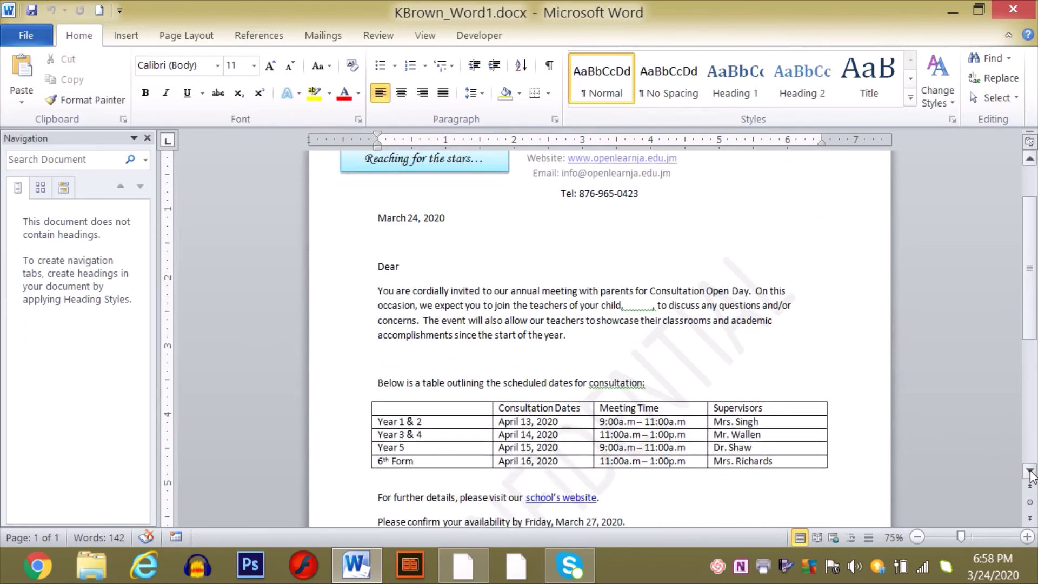
scroll(954, 432, "up", 2)
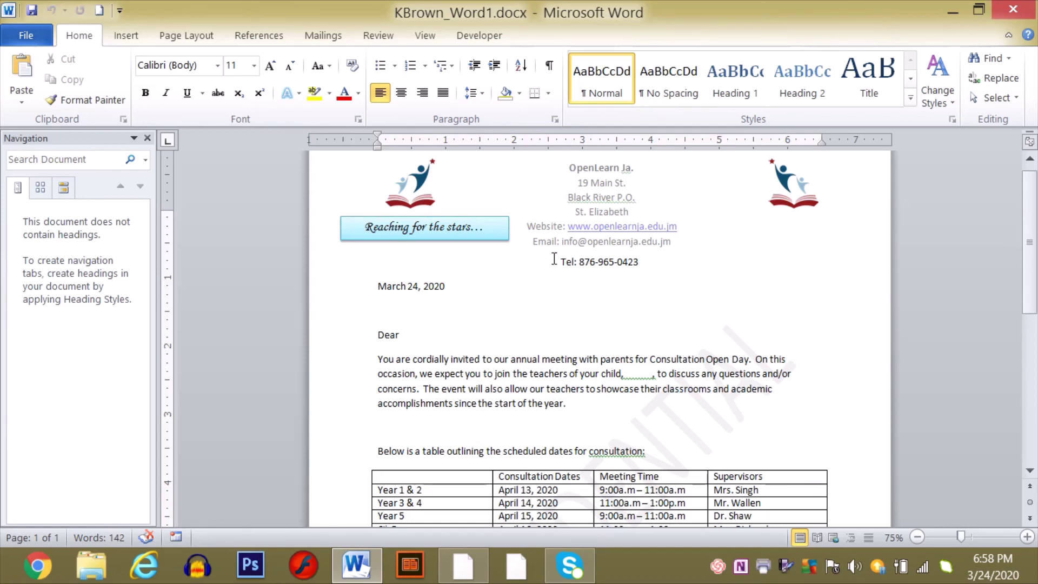
left_click(1011, 11)
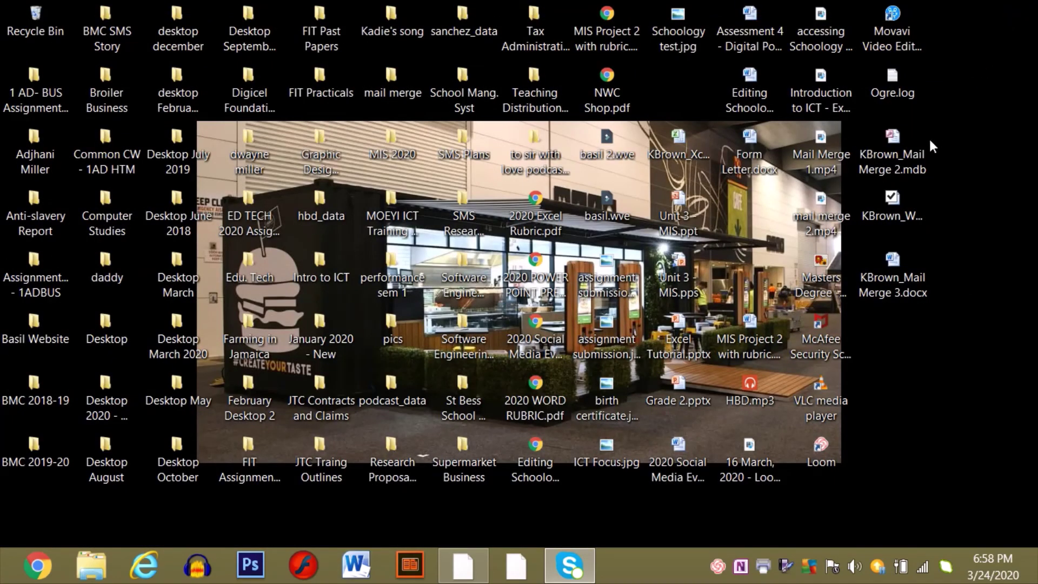
double_click(908, 162)
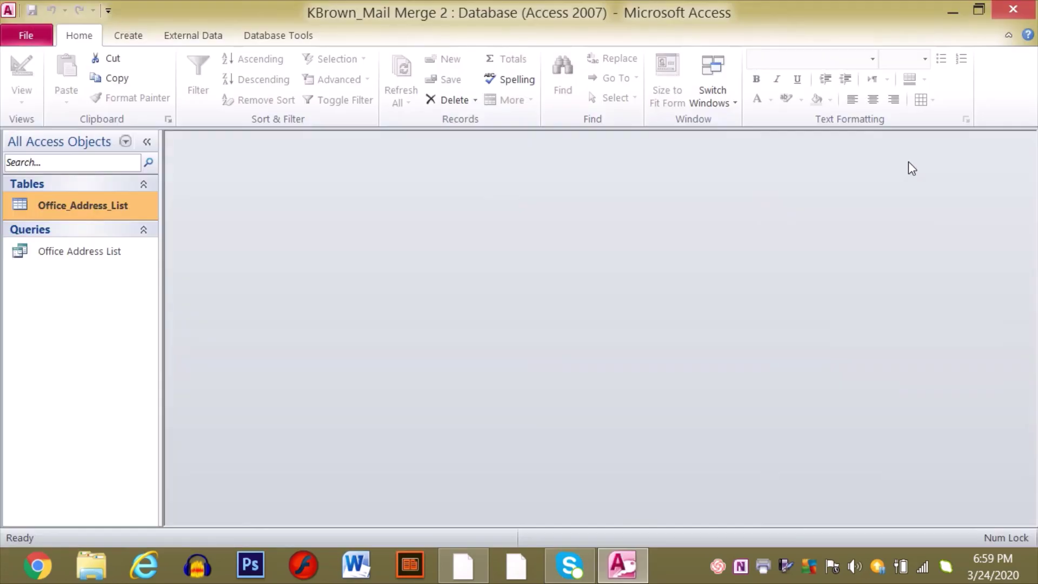
double_click(101, 206)
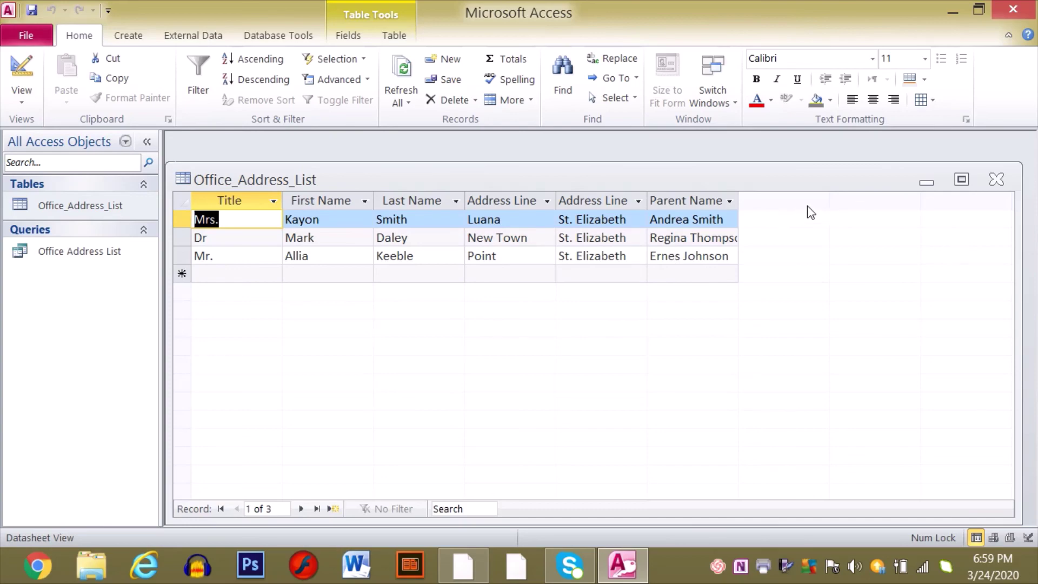
left_click(1011, 10)
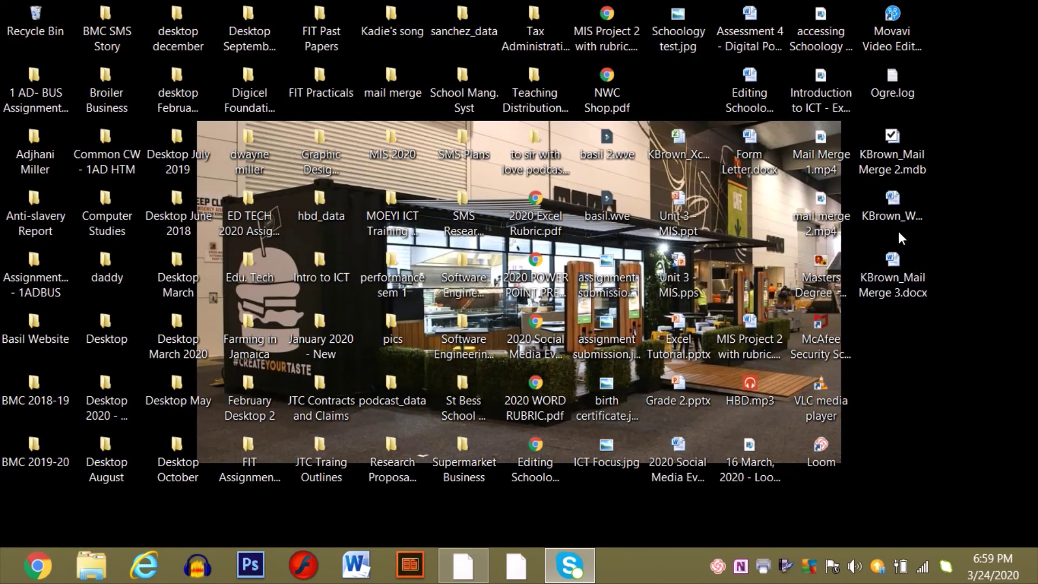
left_click(896, 269)
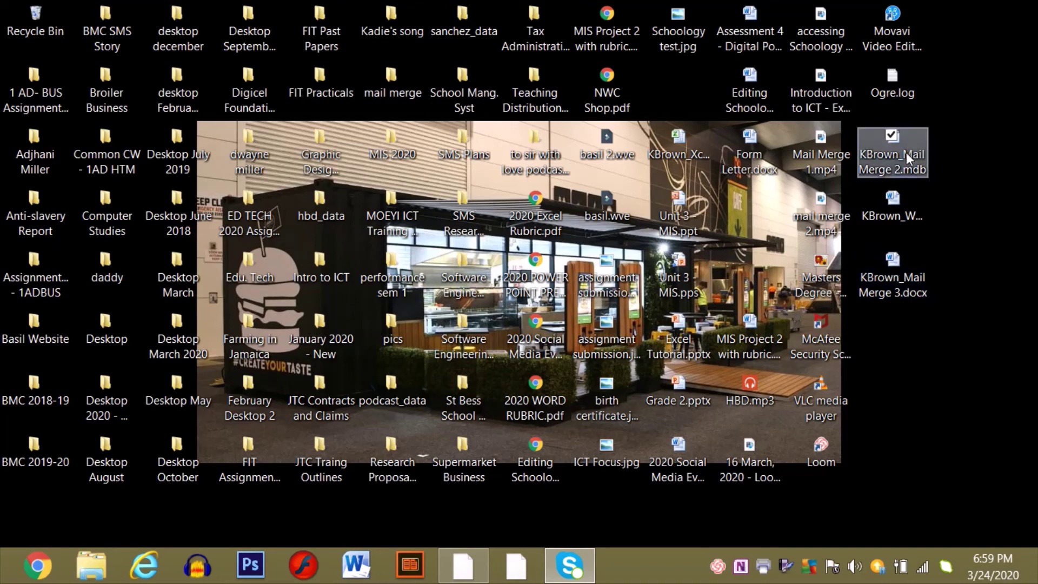
left_click(896, 195)
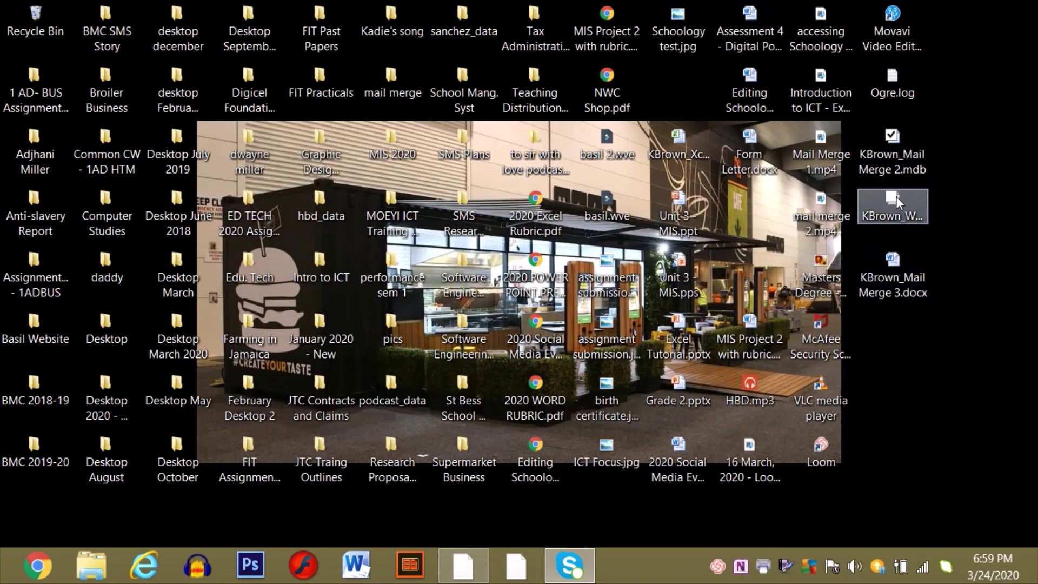
left_click(900, 131)
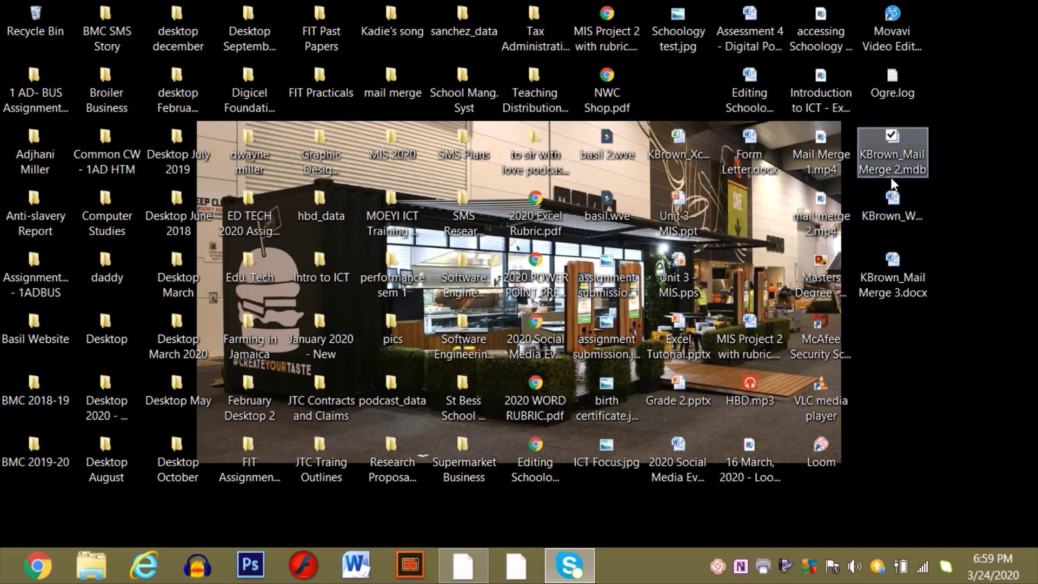
- Open KBrown_Mail Merge 3.docx and scroll through the three parents' consultation letters
double_click(895, 270)
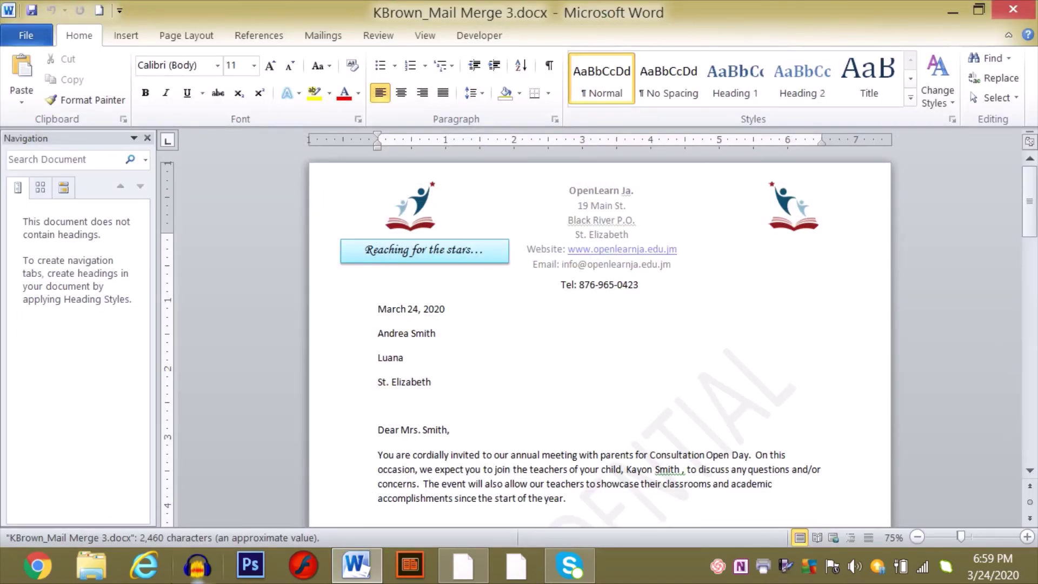
left_click(342, 446)
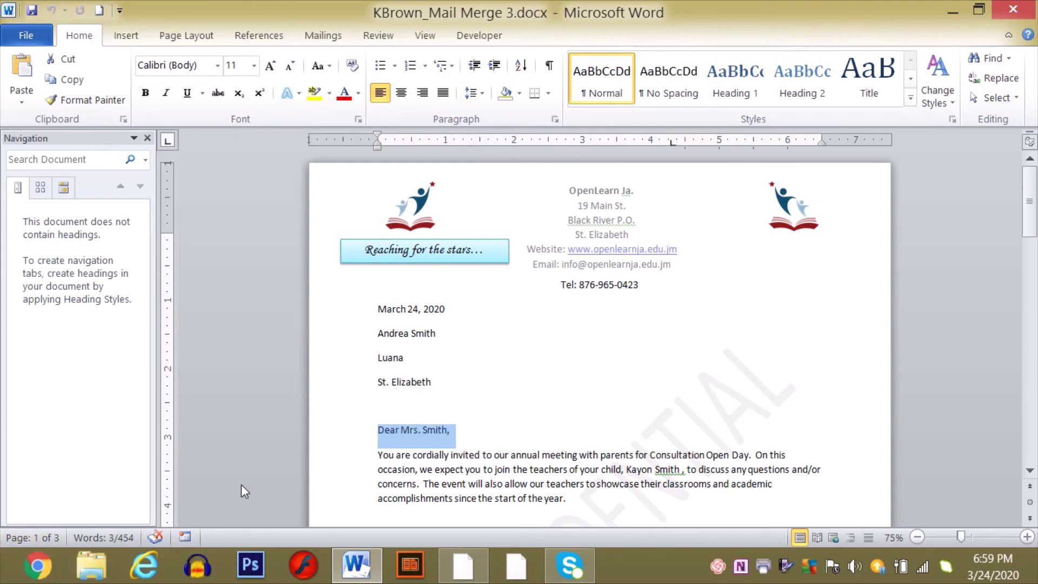
left_click(749, 402)
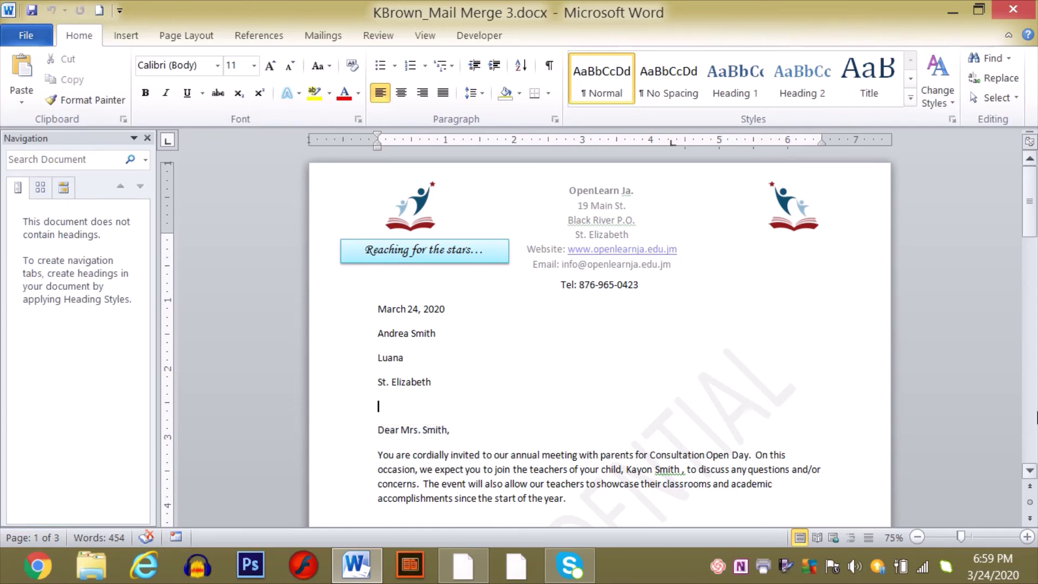
scroll(1034, 427, "down", 5)
scroll(1035, 432, "down", 10)
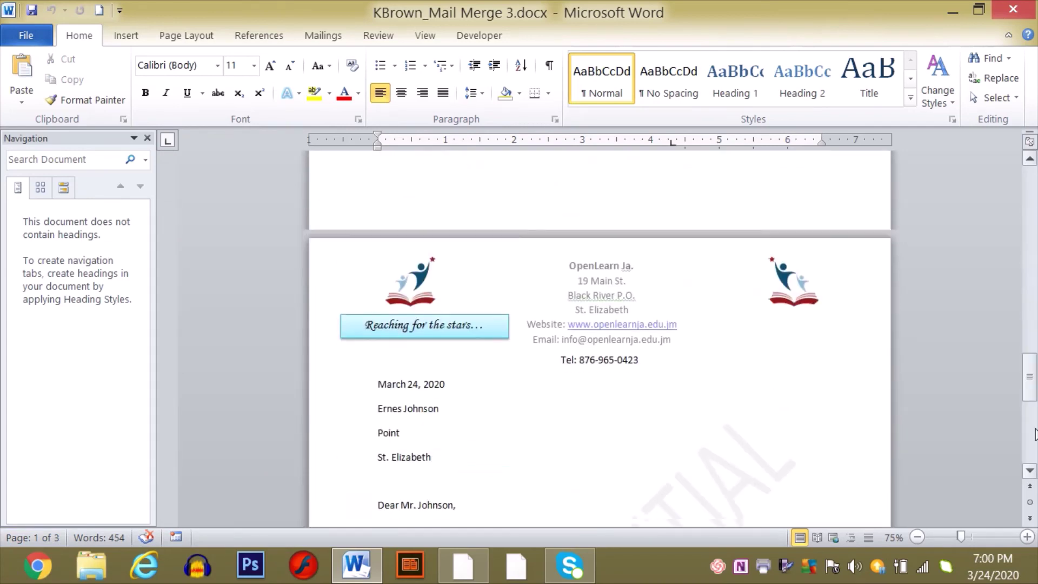